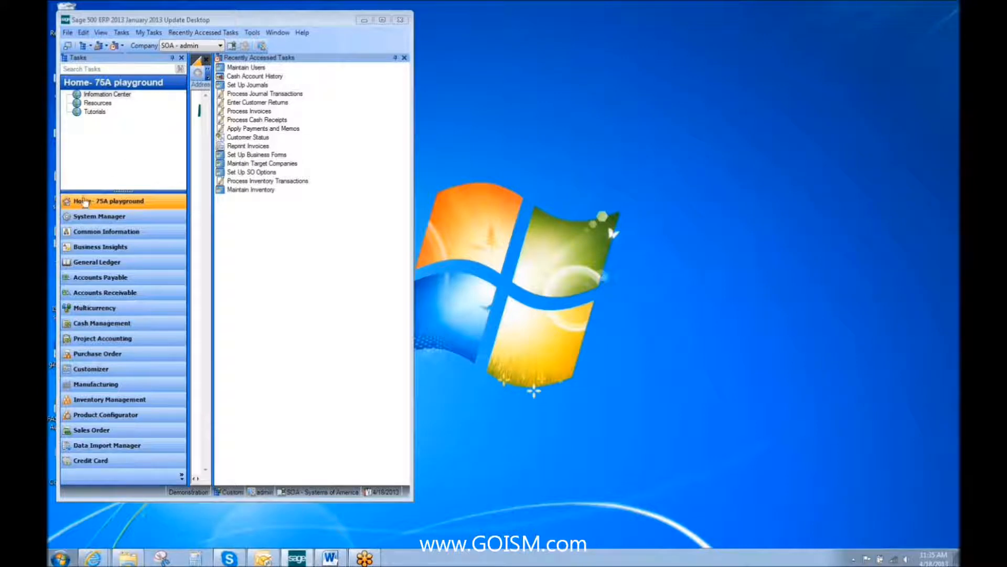
# Browse the contents of the Explore folder in the Business Insights module
pyautogui.click(97, 248)
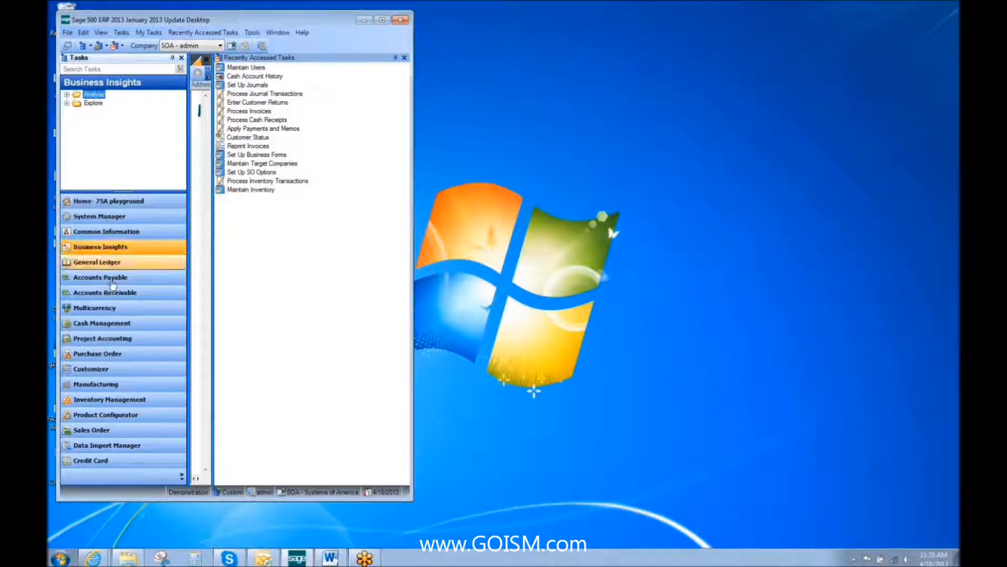
pyautogui.click(67, 103)
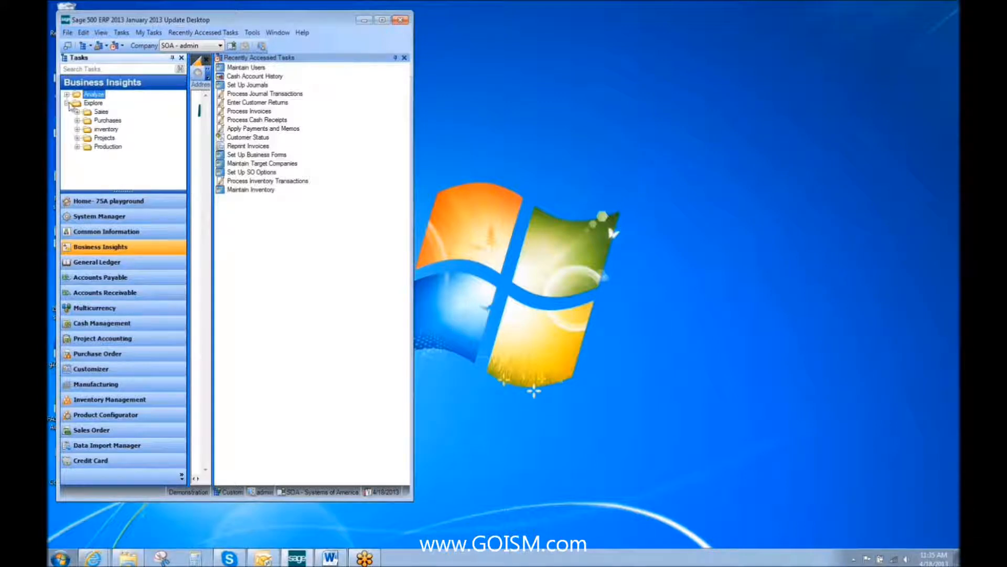
pyautogui.click(67, 104)
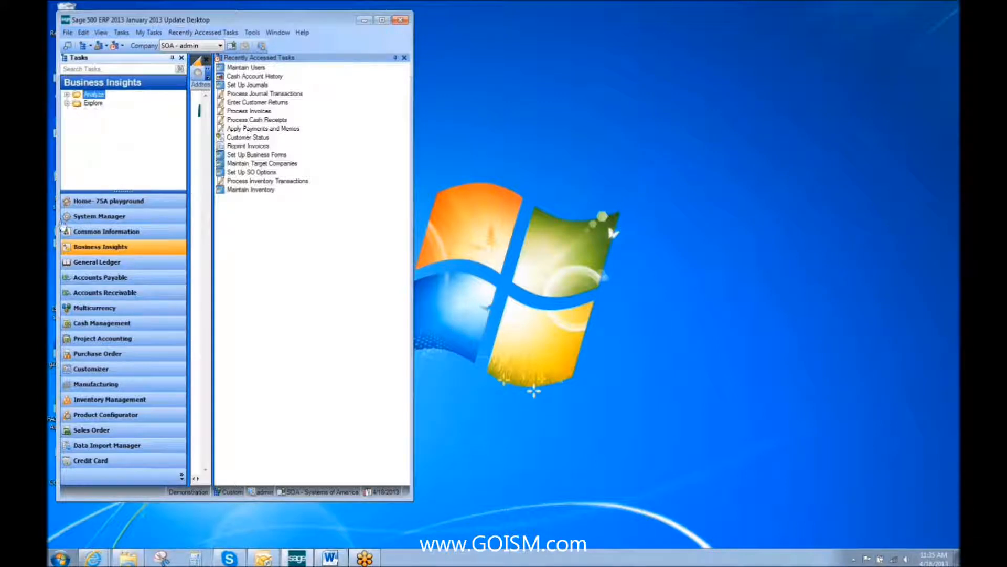
# Open the Customers explorer from the Explore folder under Accounts Receivable Insights
pyautogui.click(91, 295)
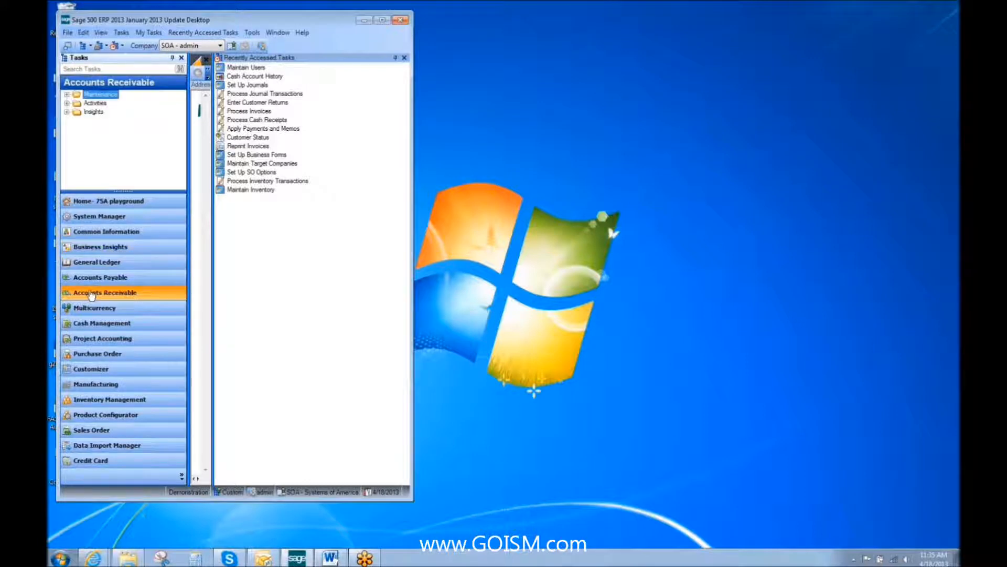
pyautogui.click(68, 113)
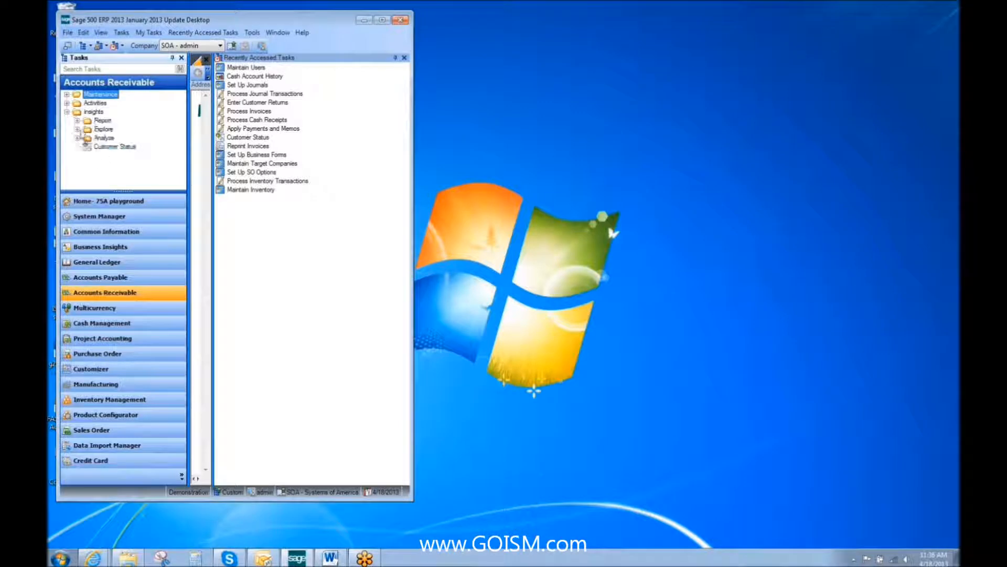
pyautogui.click(76, 129)
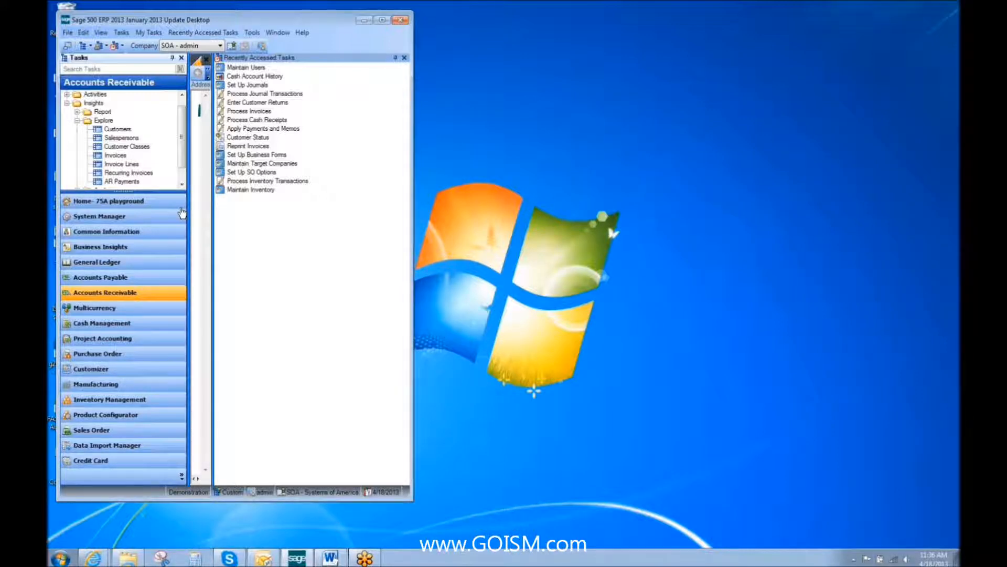
pyautogui.click(110, 129)
pyautogui.doubleClick(113, 129)
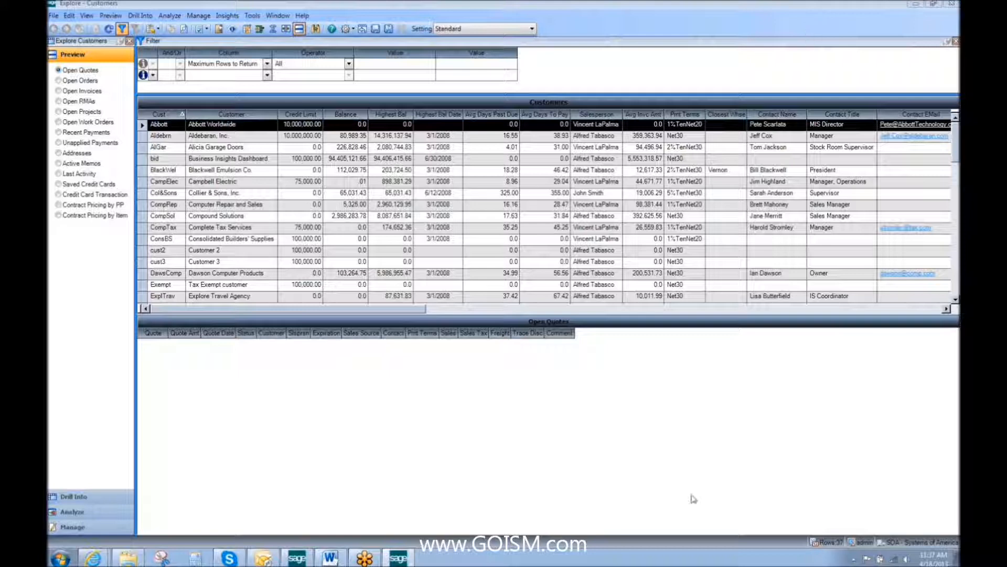
# Review the explorer's display, default and load-at-start options without changing them
pyautogui.moveTo(331, 560)
pyautogui.click(254, 18)
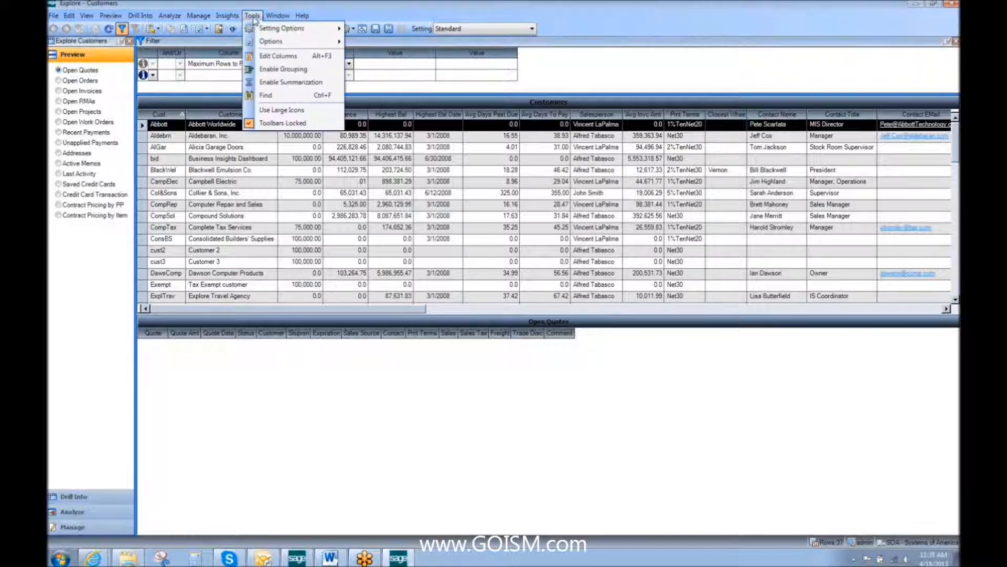
pyautogui.moveTo(260, 45)
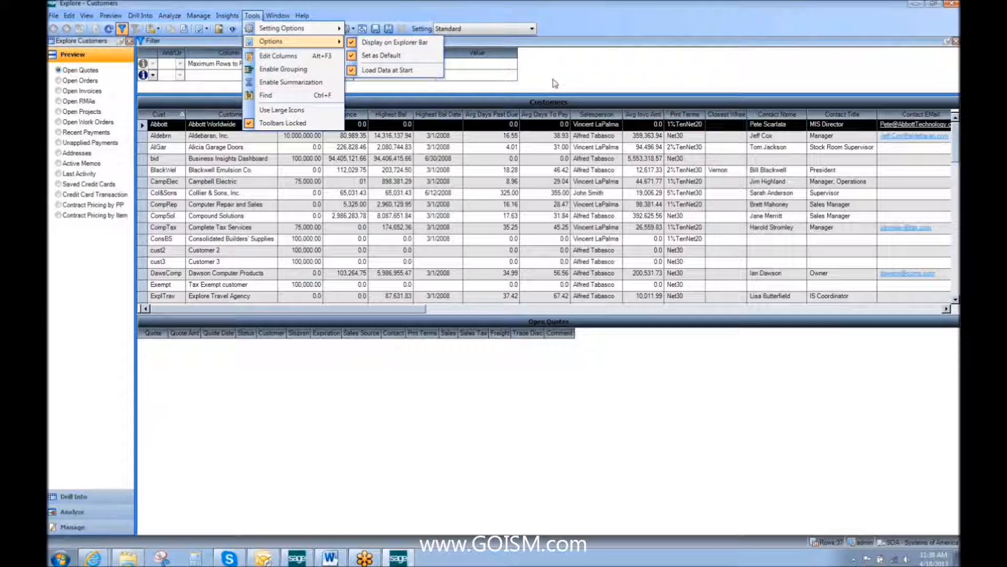
pyautogui.click(555, 83)
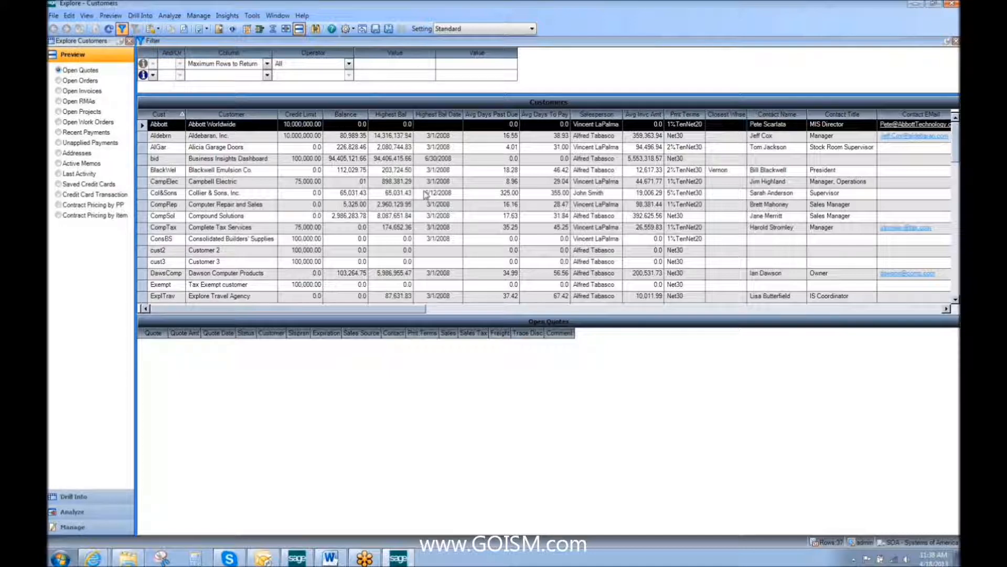
# Enlarge the Customers grid by lowering the divider above Open Quotes, and check which toolbars are available for display
pyautogui.moveTo(472, 353); pyautogui.dragTo(467, 388)
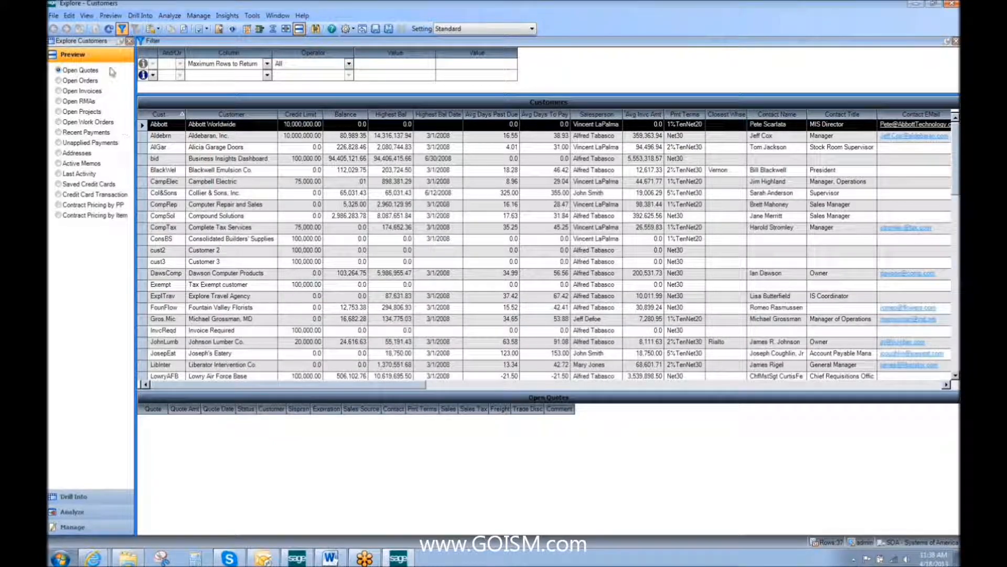
pyautogui.click(86, 16)
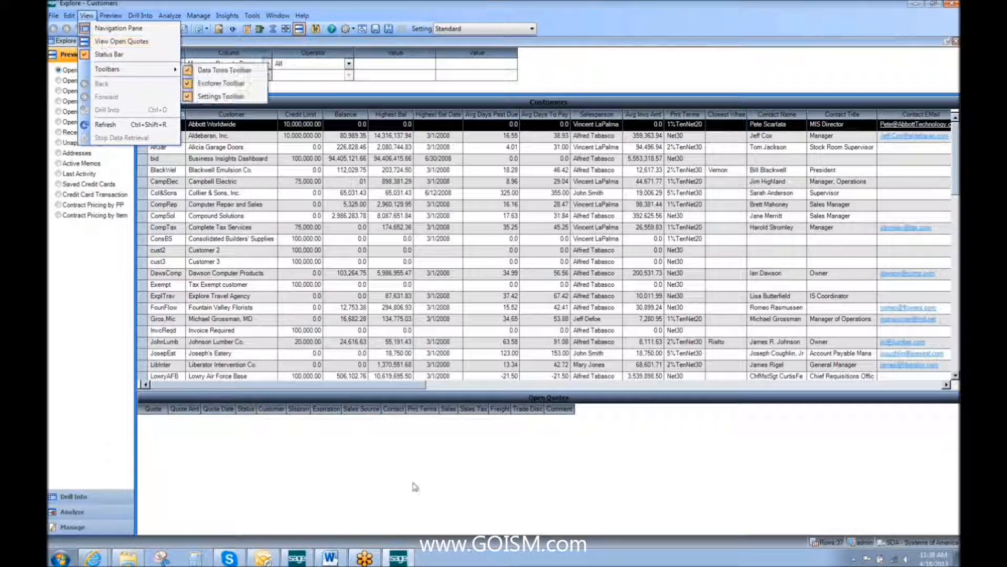
pyautogui.click(651, 61)
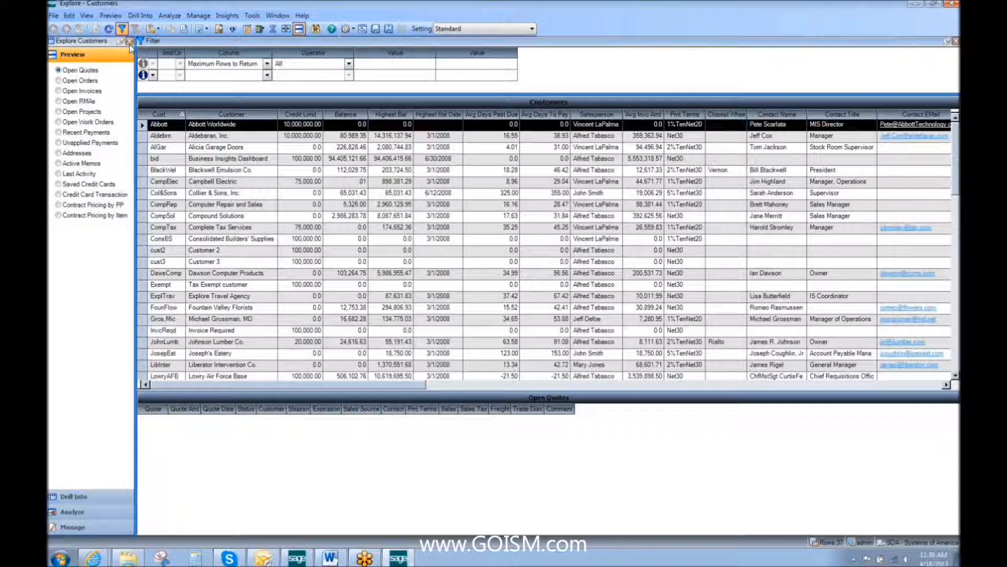
# Select the Blackwell Emulsion Co. customer row and view the context actions offered for it
pyautogui.rightClick(212, 204)
pyautogui.click(252, 192)
pyautogui.rightClick(338, 170)
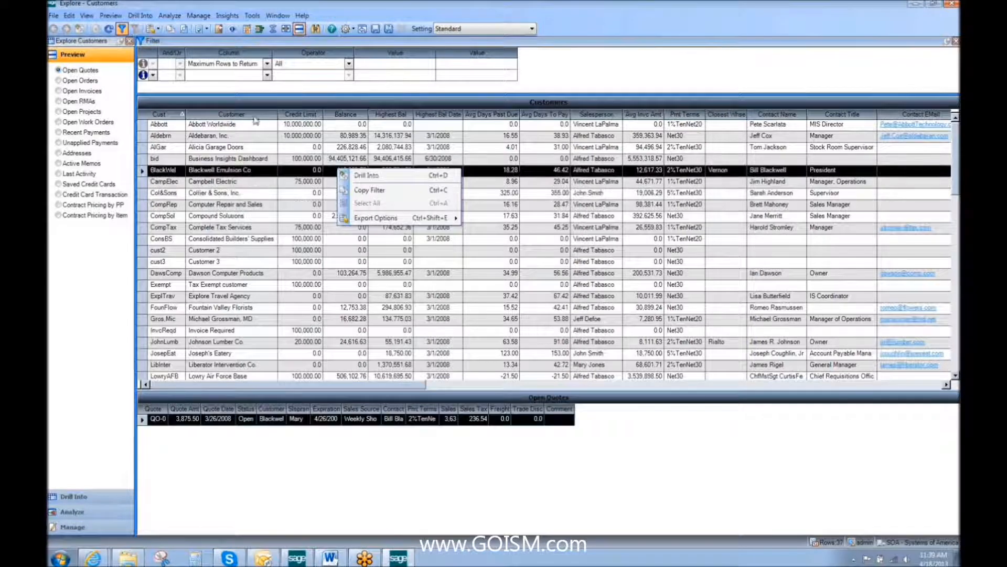
pyautogui.click(625, 23)
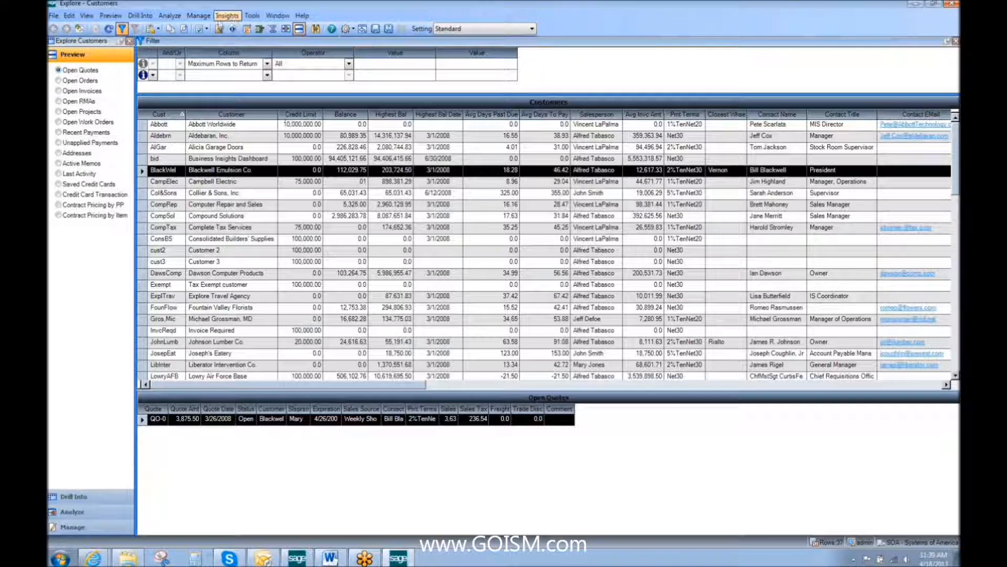
# Check whether Display on Explorer Bar, Set as Default and Load Data at Start are enabled
pyautogui.click(206, 17)
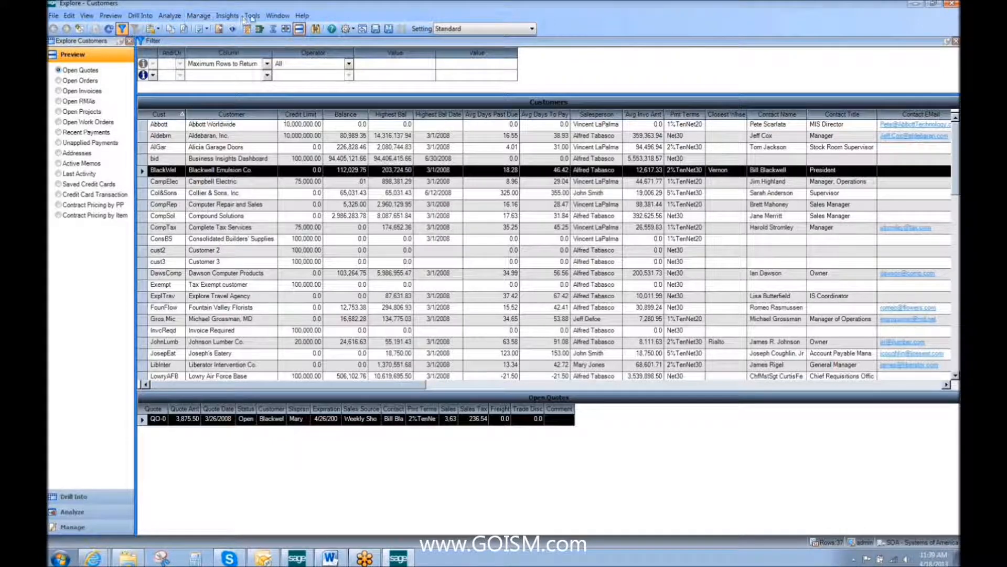
pyautogui.click(252, 16)
pyautogui.moveTo(262, 41)
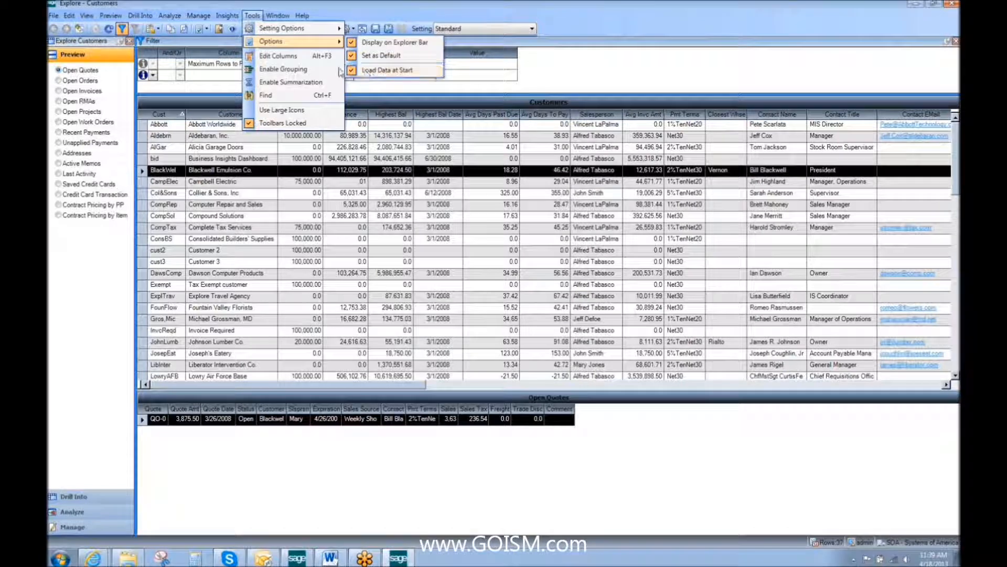
pyautogui.click(207, 40)
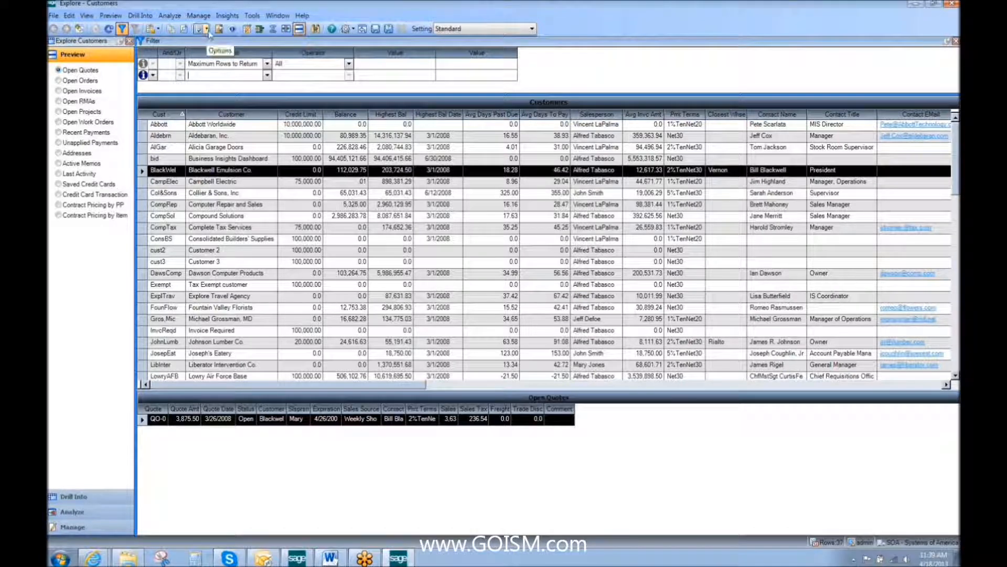
pyautogui.click(208, 30)
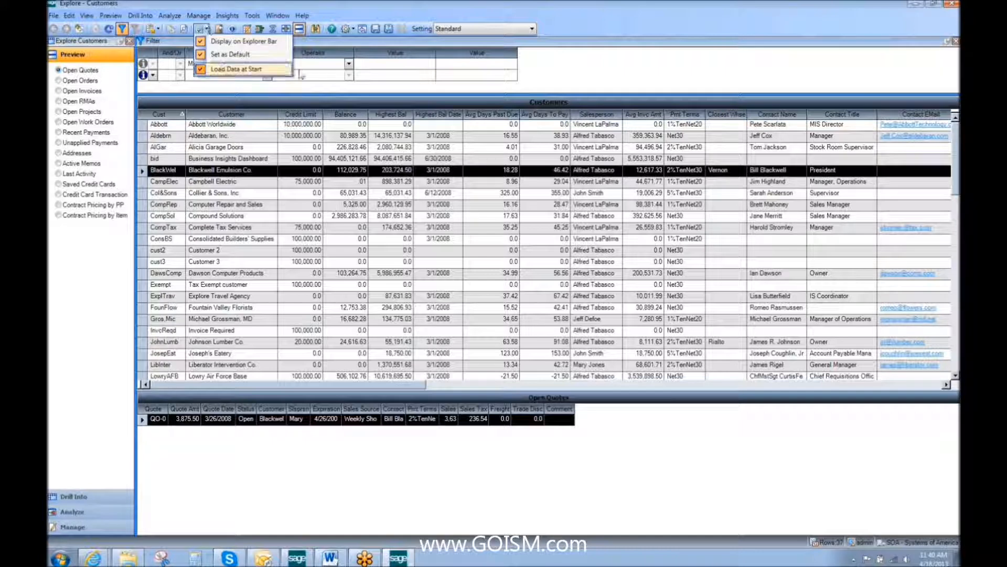
pyautogui.click(559, 71)
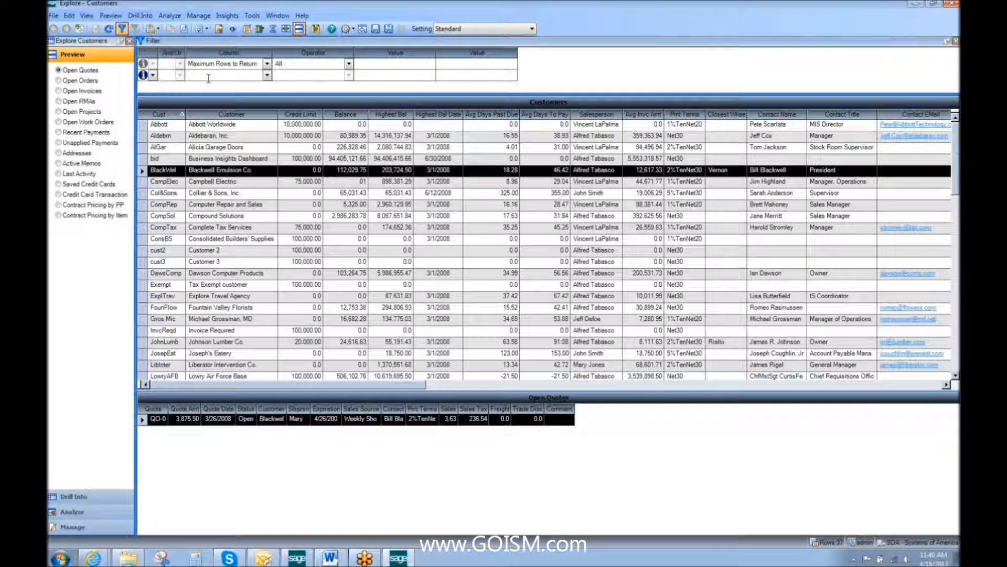
# Browse the column names available for a new filter row, including the customer-related ones
pyautogui.click(267, 76)
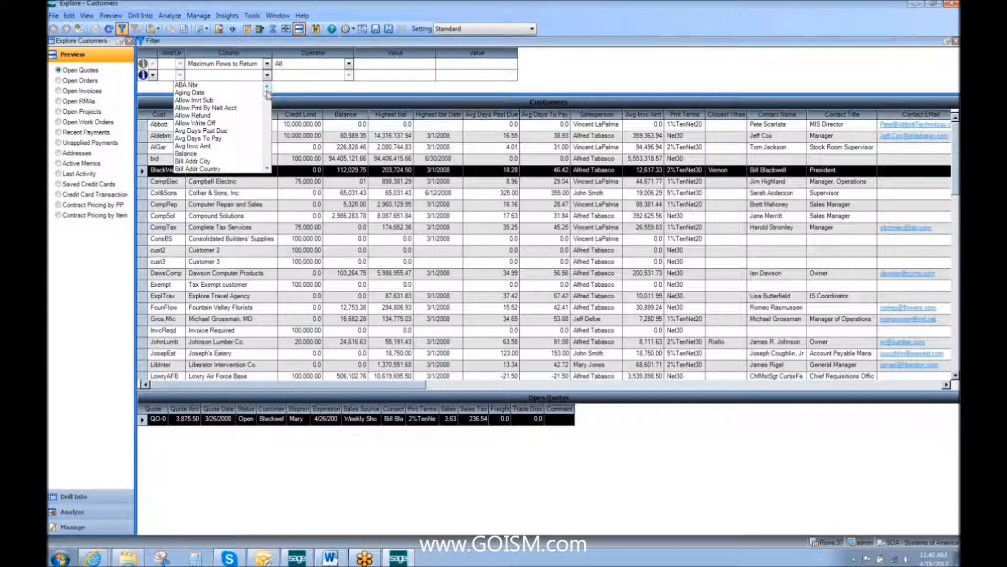
pyautogui.scroll(-4, 268, 95)
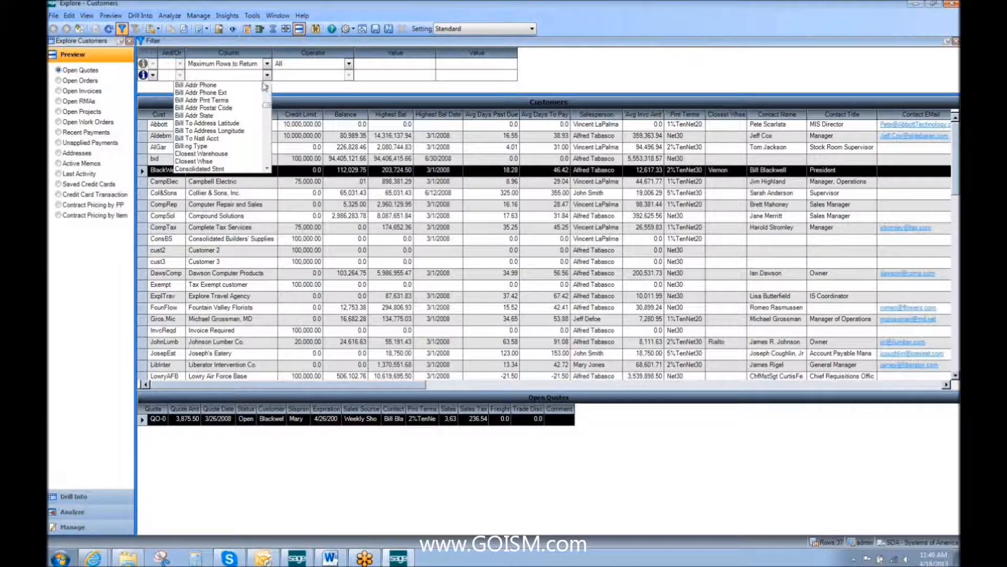
pyautogui.moveTo(265, 105)
pyautogui.mouseDown()
pyautogui.moveTo(269, 120)
pyautogui.moveTo(272, 96)
pyautogui.moveTo(269, 167)
pyautogui.moveTo(272, 123)
pyautogui.mouseUp()
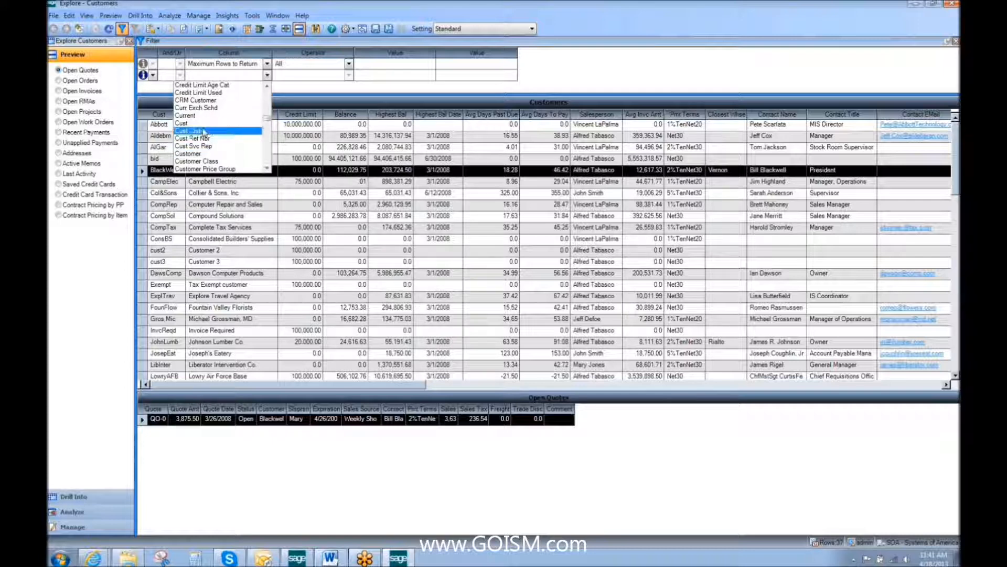
pyautogui.click(163, 187)
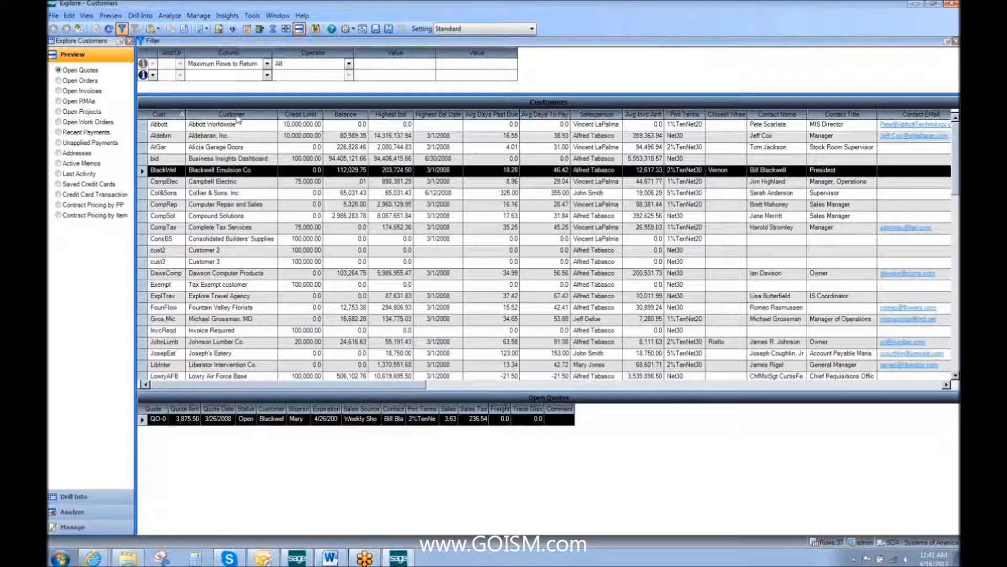
# Add a filter row on the Customer column using the Contains operator
pyautogui.click(268, 76)
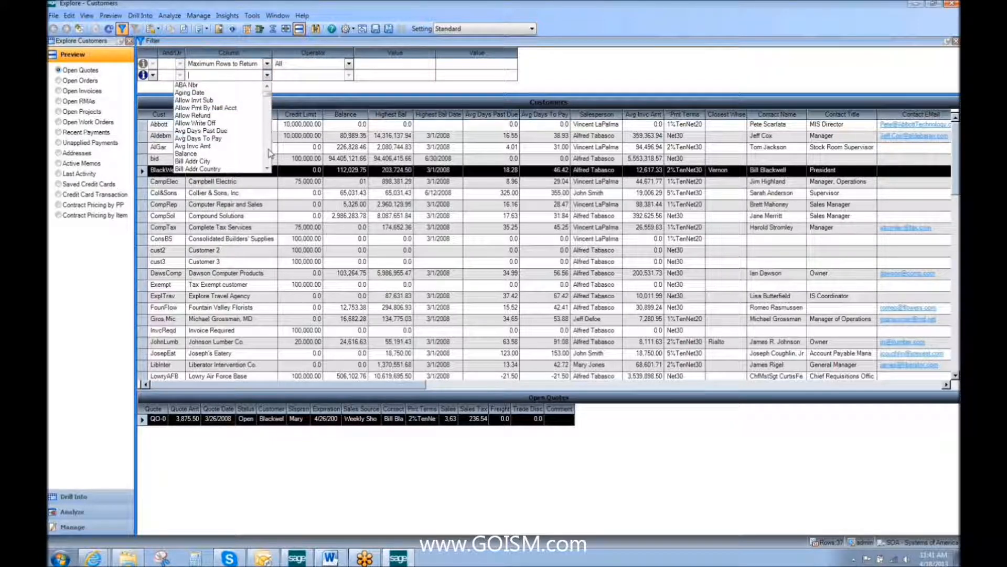
pyautogui.scroll(-6, 269, 152)
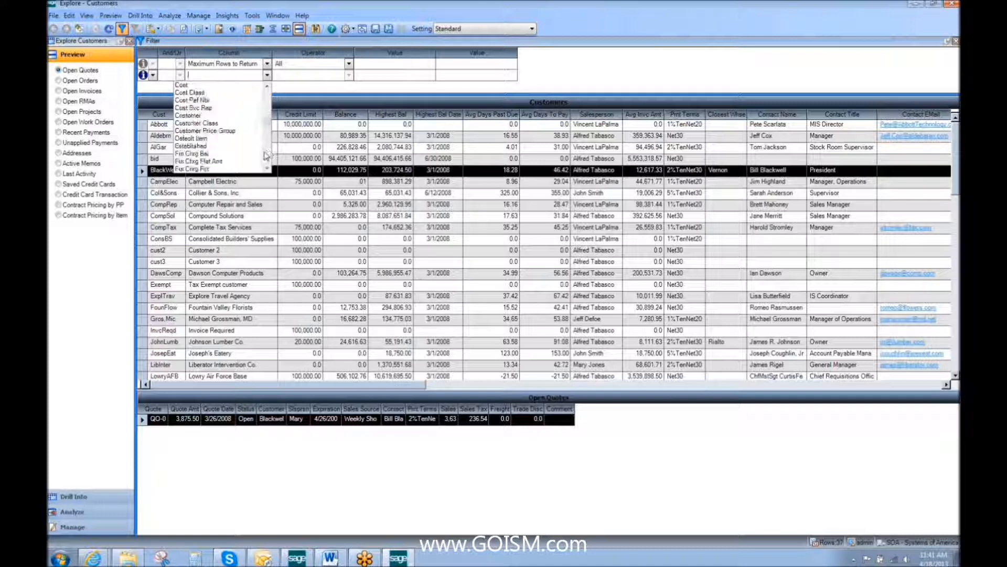
pyautogui.click(218, 117)
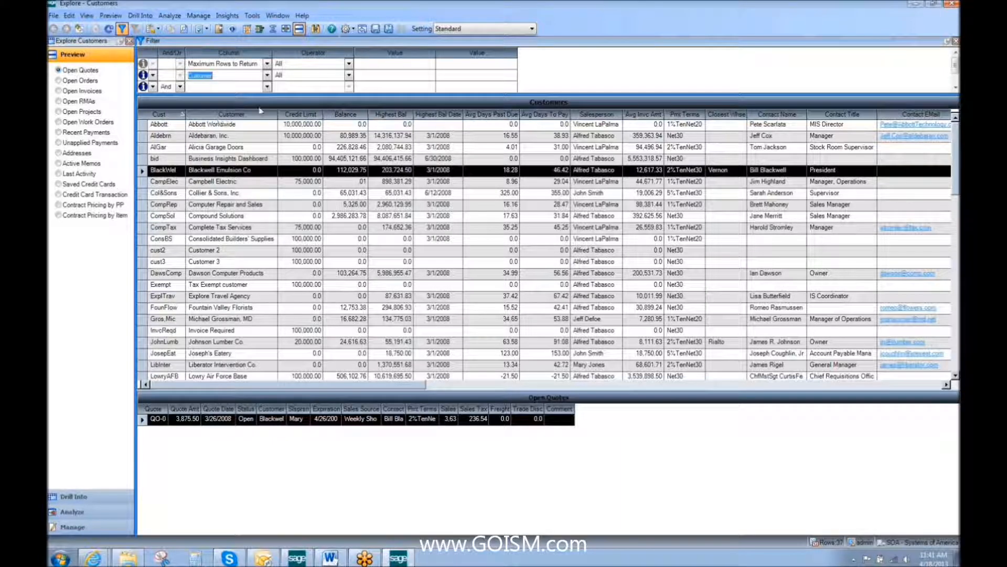
pyautogui.click(349, 76)
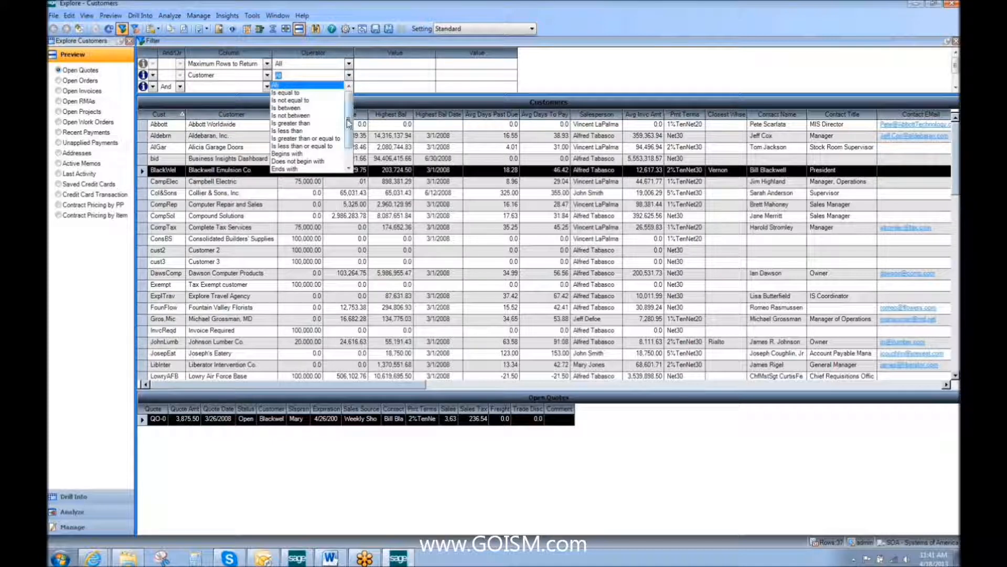
pyautogui.scroll(-1, 339, 144)
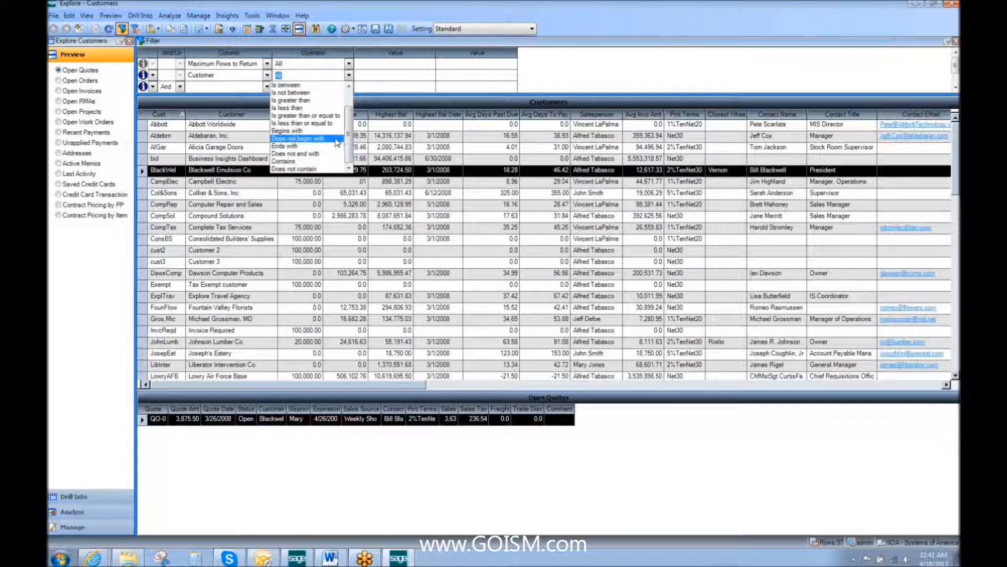
pyautogui.click(335, 162)
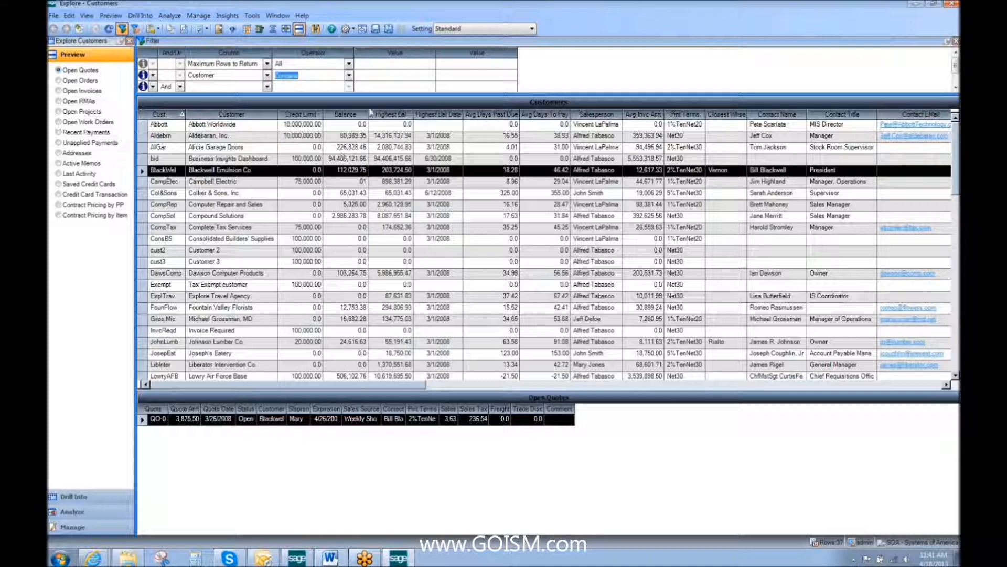
# Set the Customer filter value to lumber and refresh the customer list
pyautogui.click(425, 72)
pyautogui.write('lun')
pyautogui.write('mber')
pyautogui.press('Return')
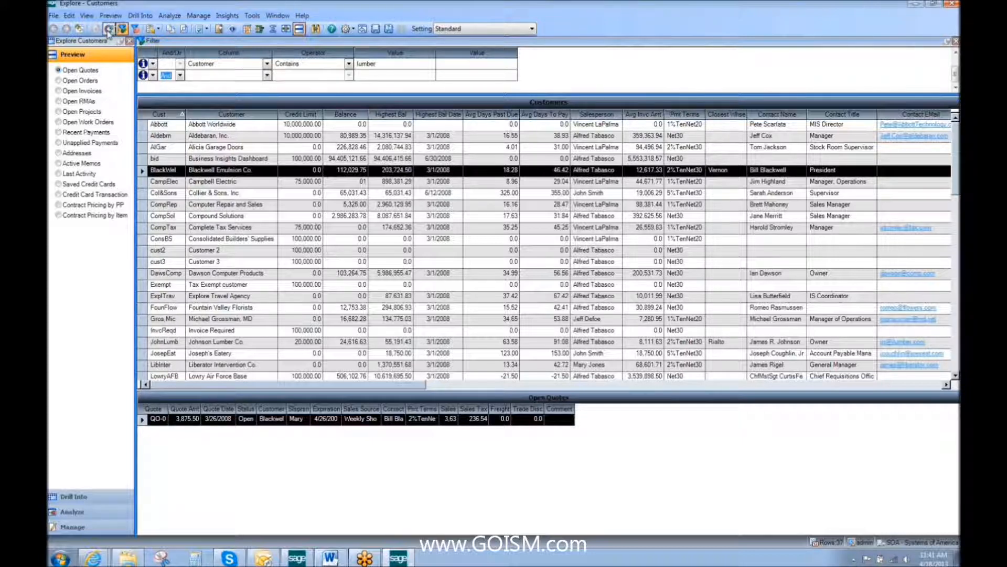
pyautogui.click(108, 29)
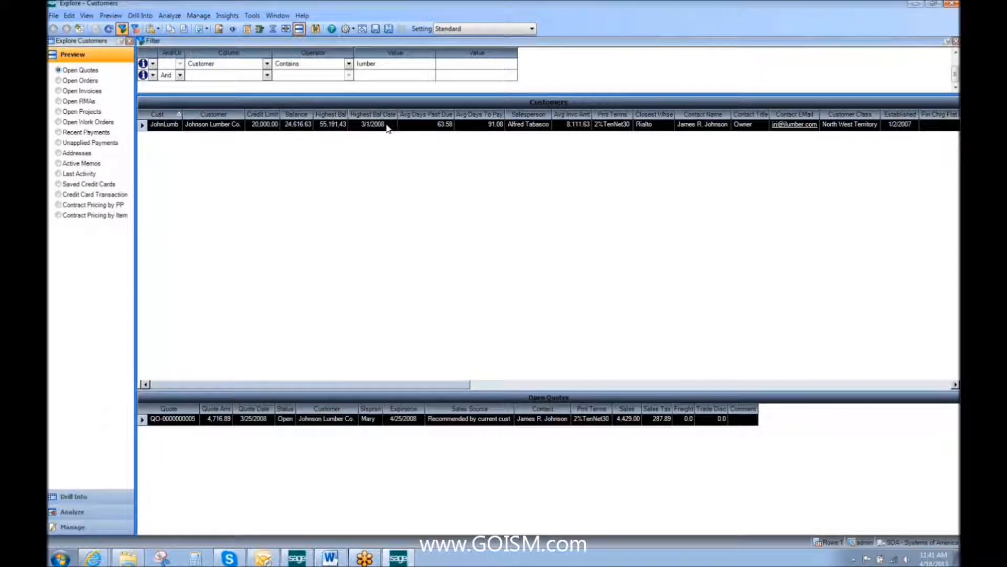
# Delete the Customer filter row and refresh the grid to reload all customers
pyautogui.click(158, 65)
pyautogui.click(153, 64)
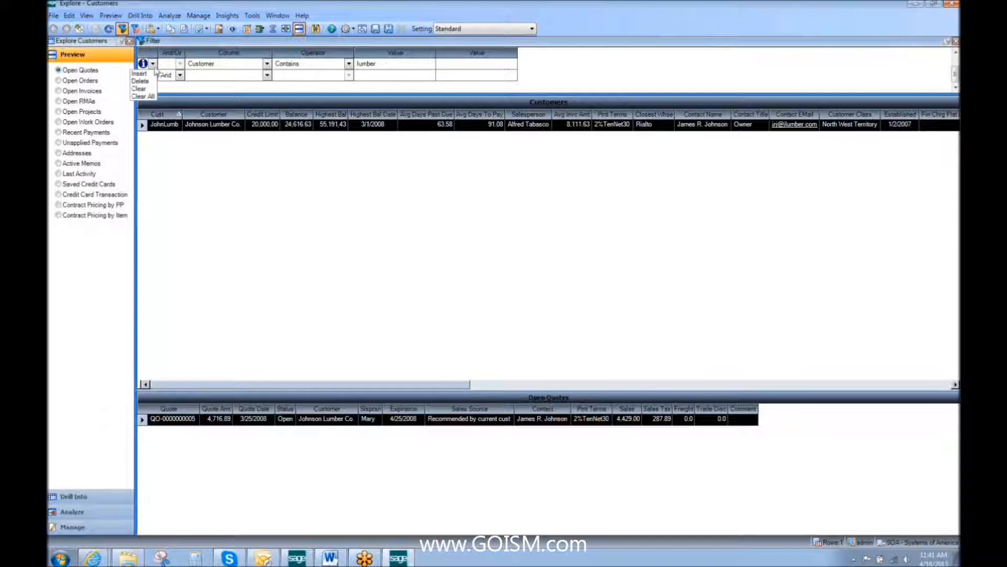
pyautogui.click(147, 83)
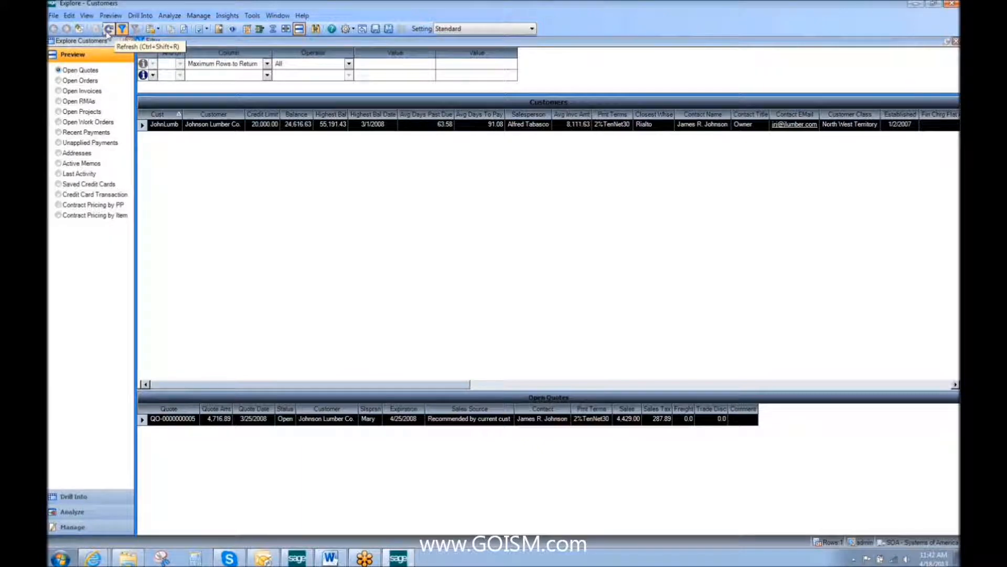
pyautogui.click(107, 31)
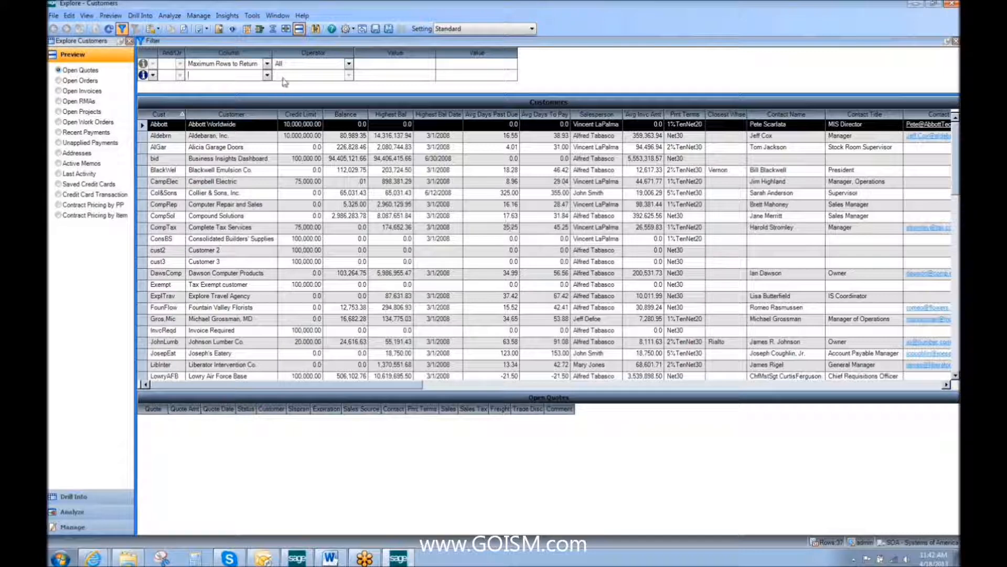
# Add a new filter row on the Salesperson column
pyautogui.click(267, 75)
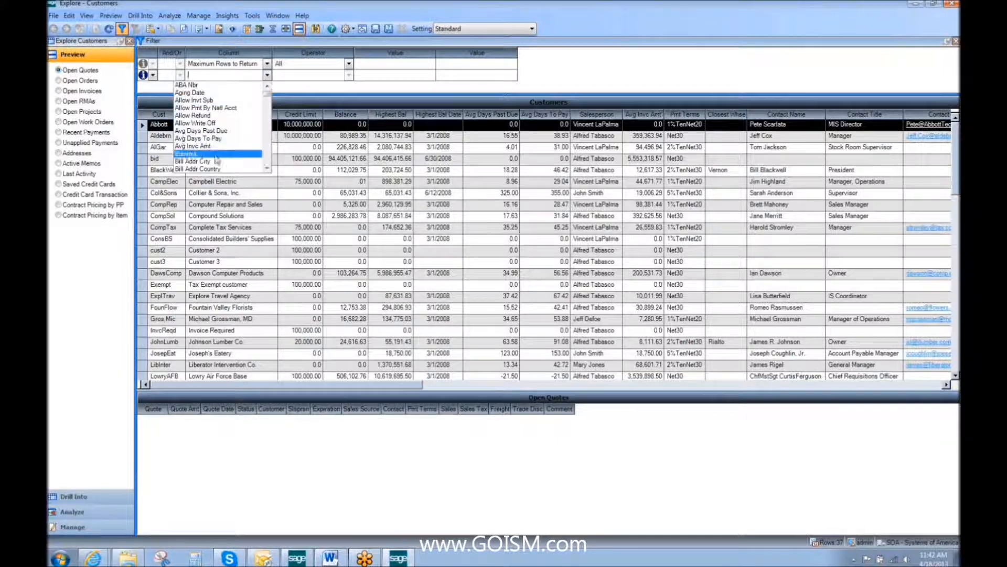
pyautogui.click(269, 160)
pyautogui.click(269, 160)
pyautogui.click(269, 160)
pyautogui.click(269, 160)
pyautogui.click(270, 160)
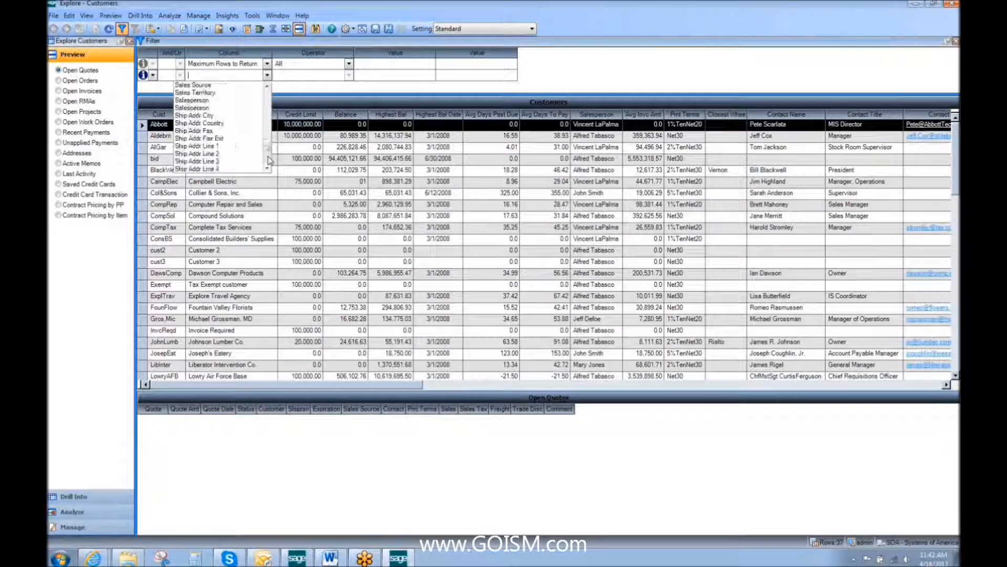
pyautogui.click(231, 109)
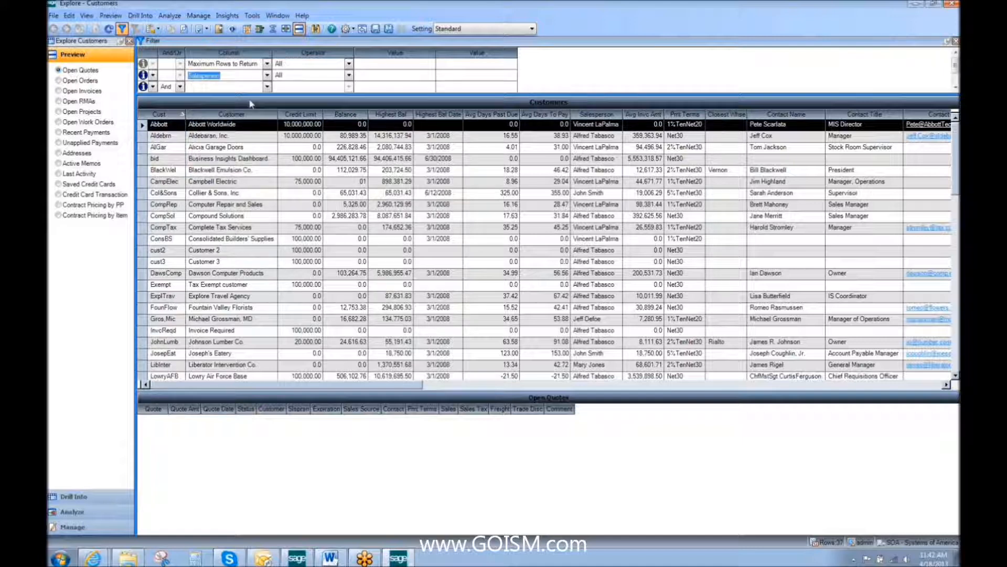
# Set the Salesperson filter to Begins with a and refresh the customer list
pyautogui.click(320, 77)
pyautogui.click(349, 76)
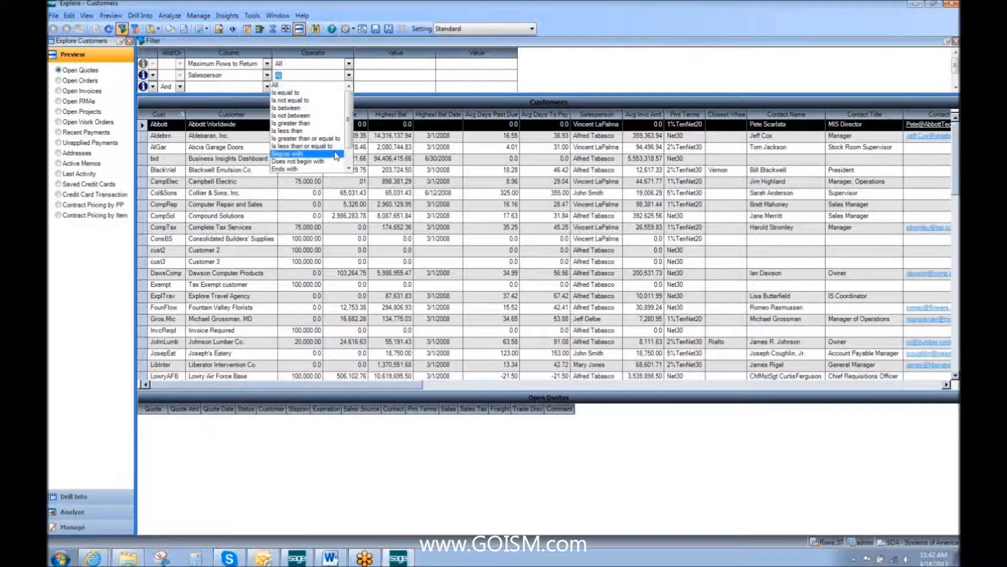
pyautogui.click(294, 153)
pyautogui.click(392, 76)
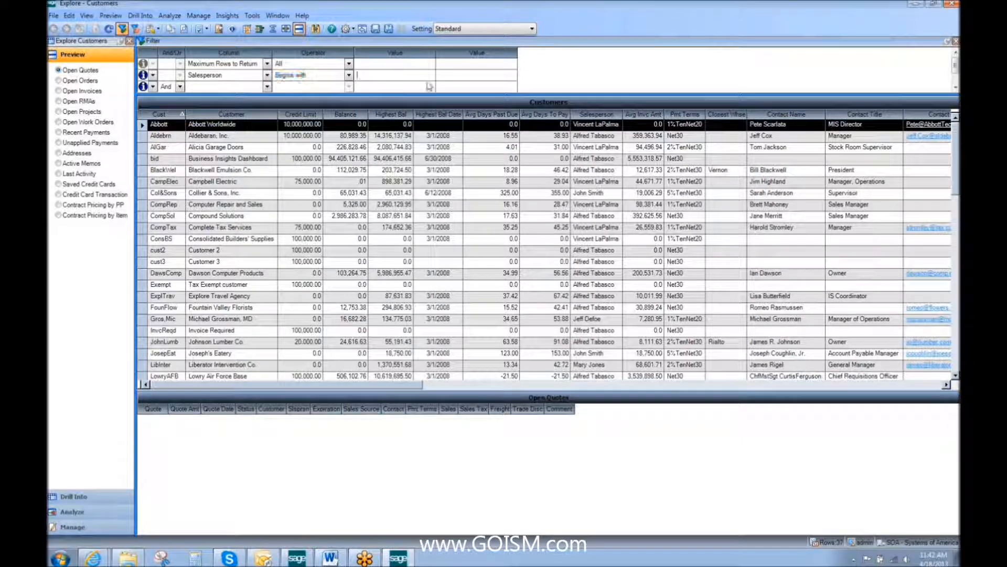
pyautogui.write('a')
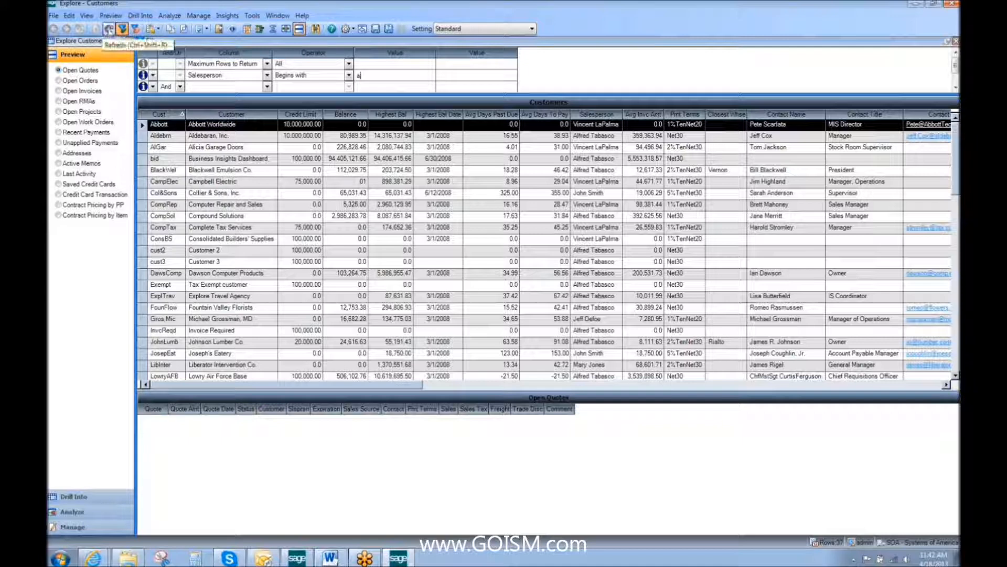
pyautogui.click(109, 29)
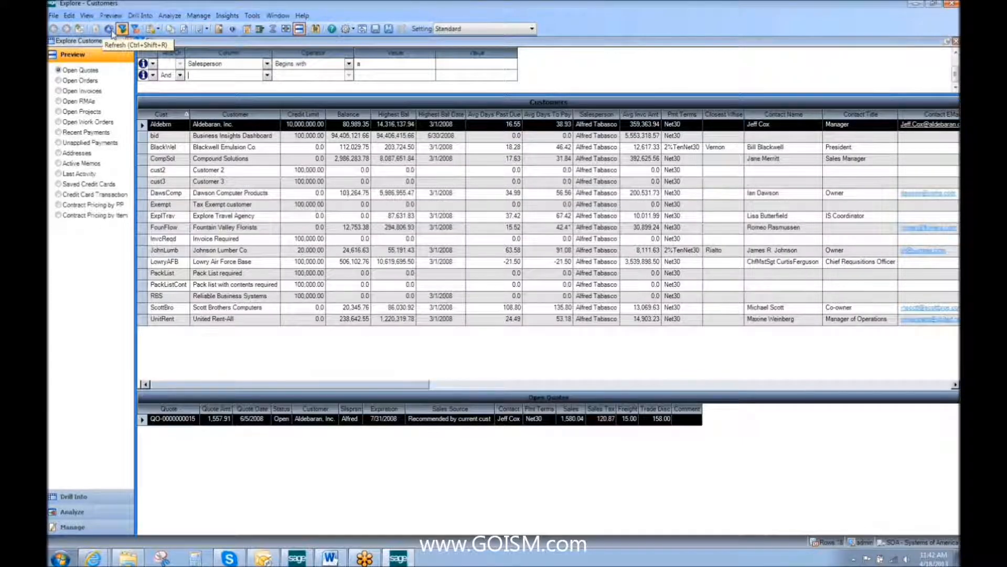
# Delete the Salesperson filter row and refresh the grid to reload all customers
pyautogui.click(153, 63)
pyautogui.click(151, 93)
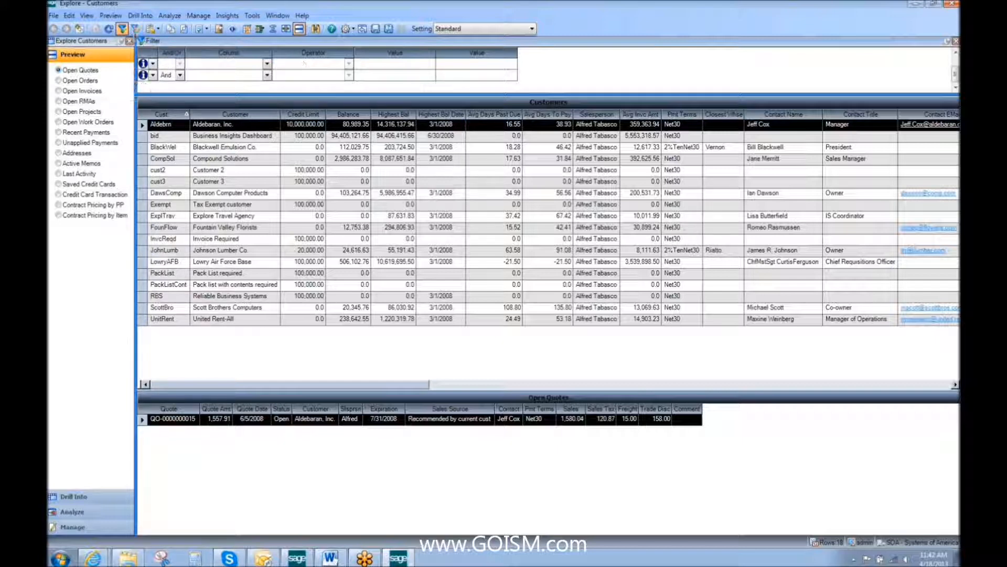
pyautogui.click(108, 29)
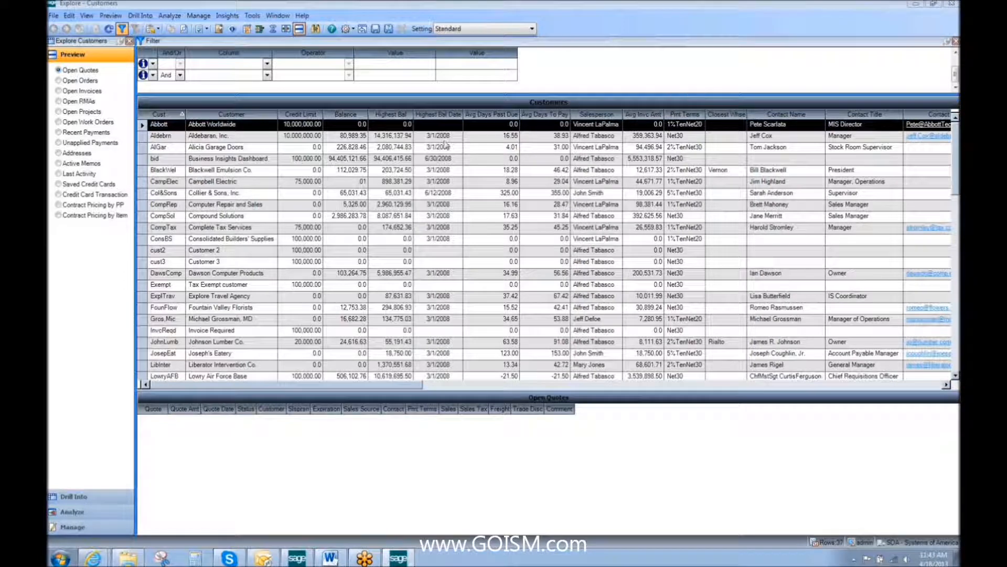
# Sort the customers by Salesperson and move the Contact Name and Pmt Terms columns directly after the Customer column
pyautogui.click(584, 114)
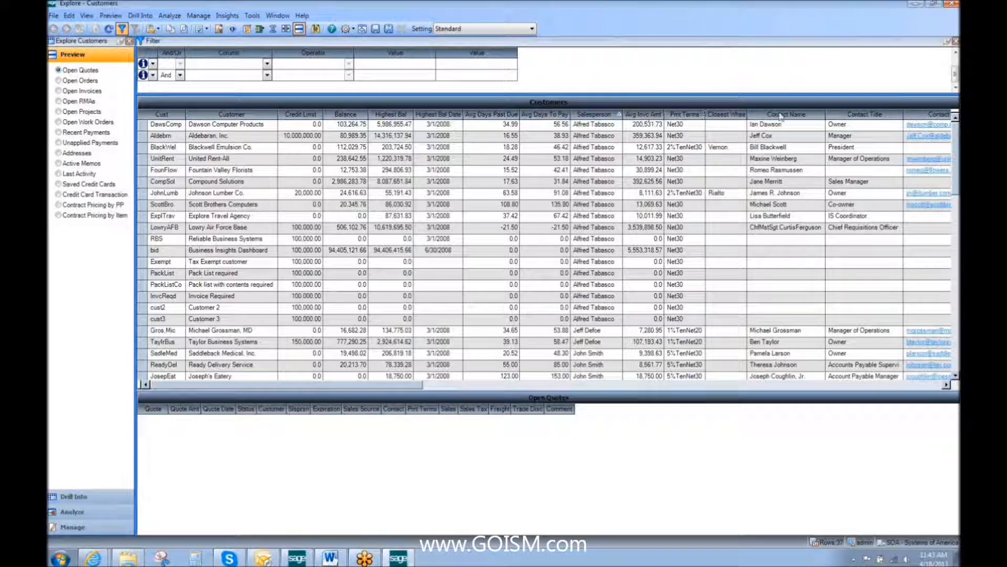
pyautogui.moveTo(785, 117); pyautogui.dragTo(290, 118)
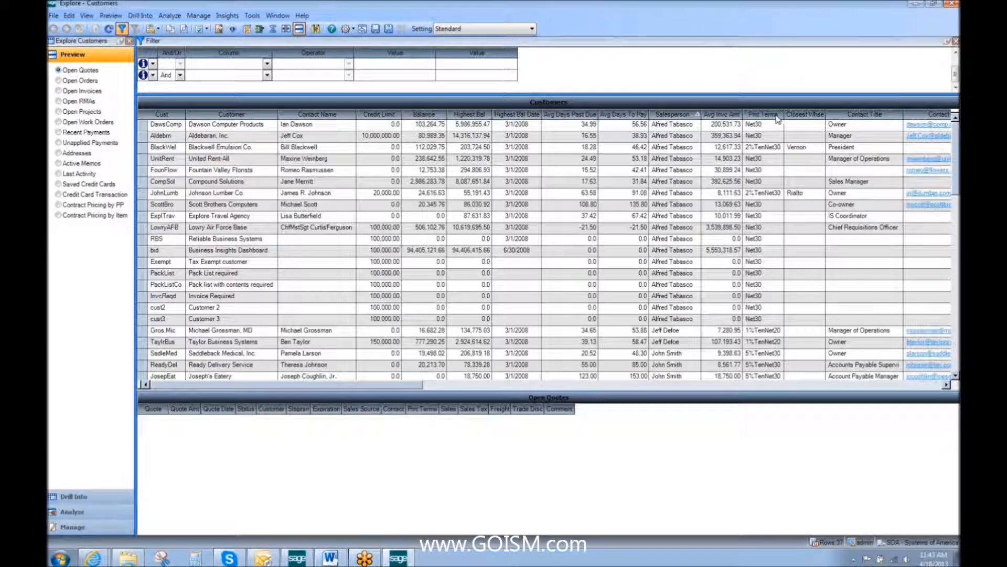
pyautogui.moveTo(770, 120); pyautogui.dragTo(370, 120)
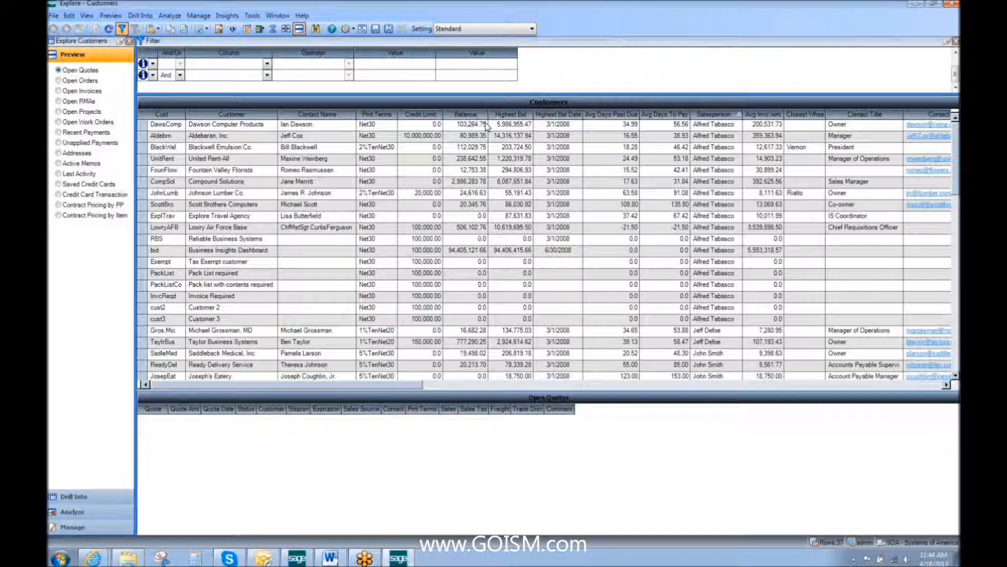
# Turn on column summaries, with a Sum for Balance and an Average for Avg Days Past Due
pyautogui.click(274, 30)
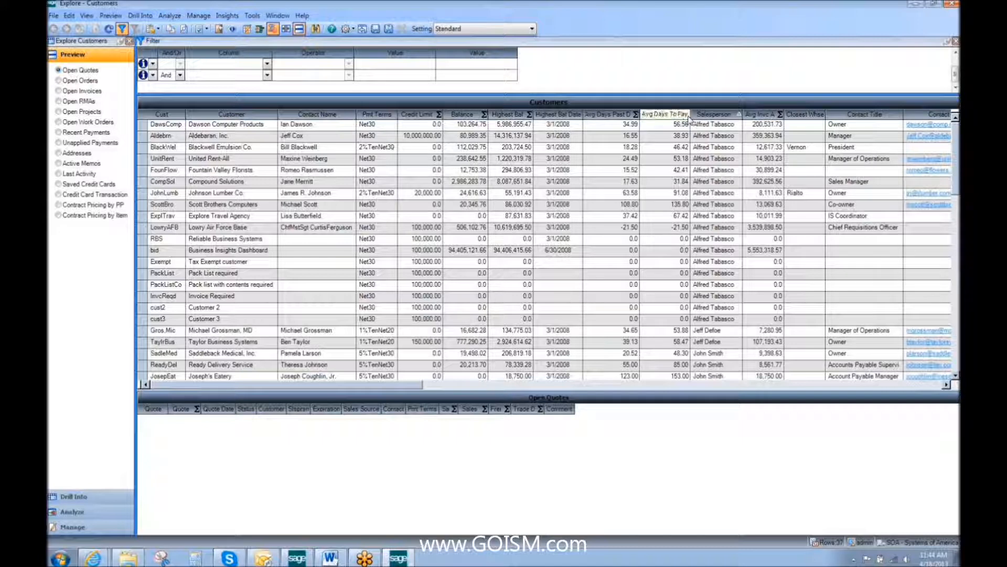
pyautogui.click(486, 120)
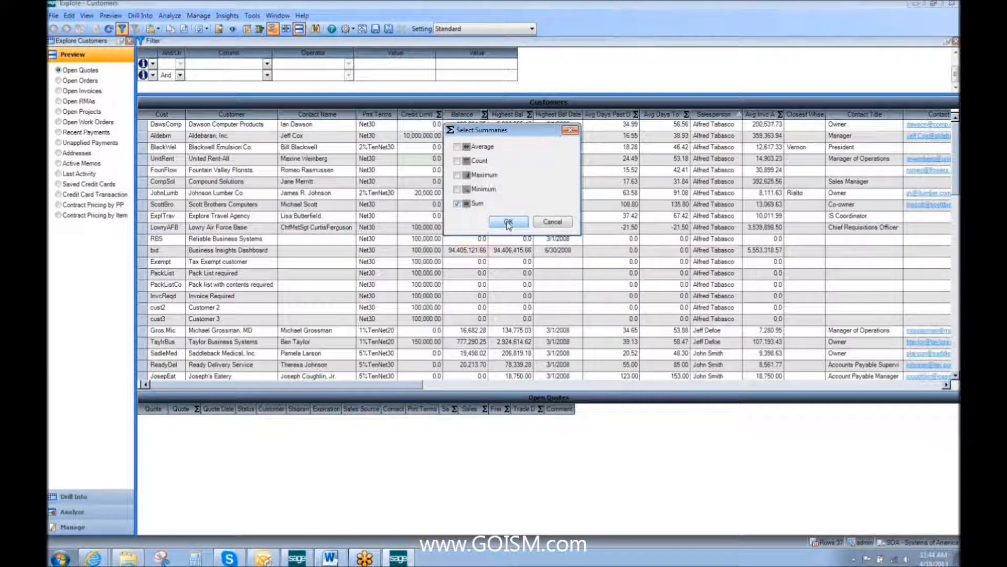
pyautogui.click(508, 222)
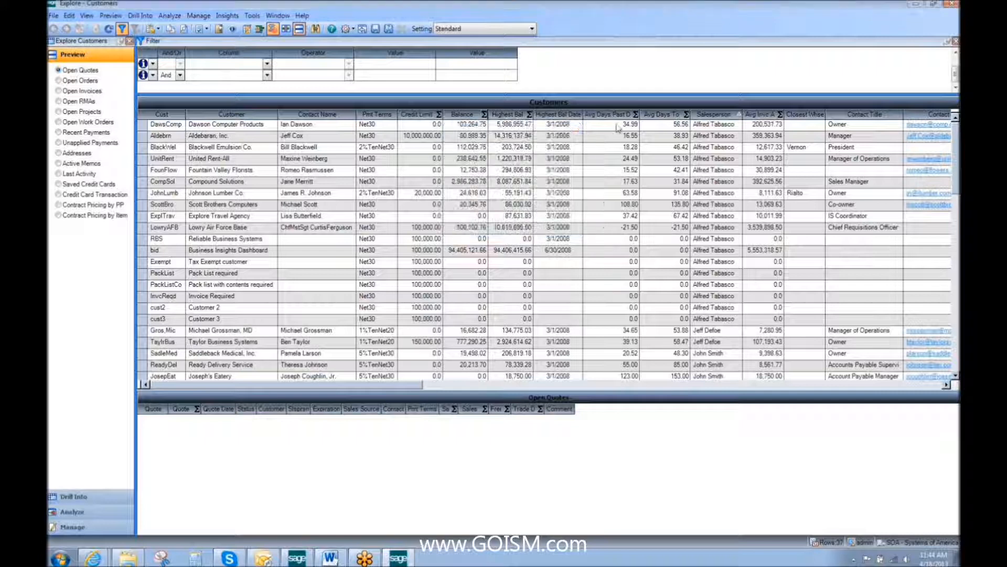
pyautogui.click(636, 115)
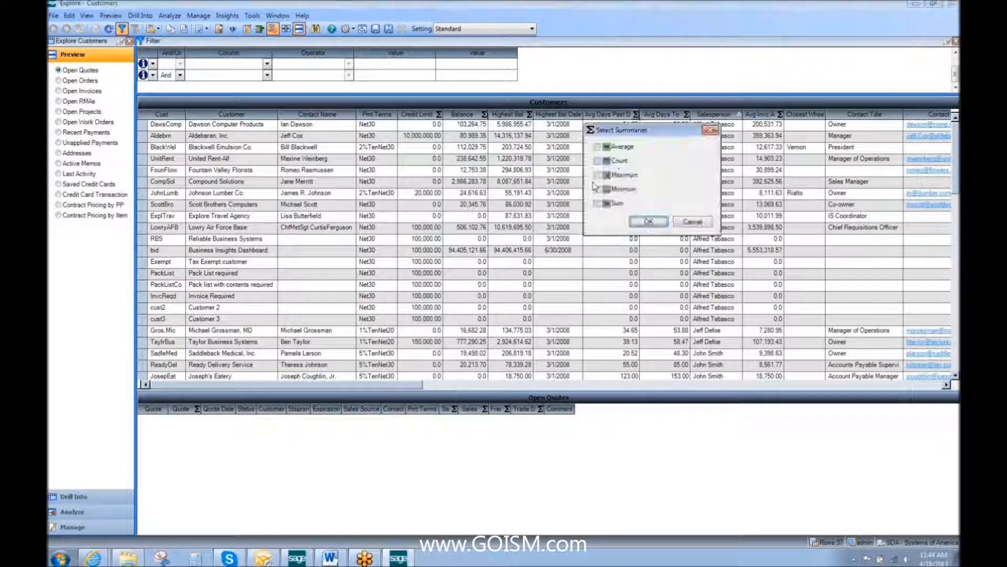
pyautogui.click(597, 147)
pyautogui.click(648, 222)
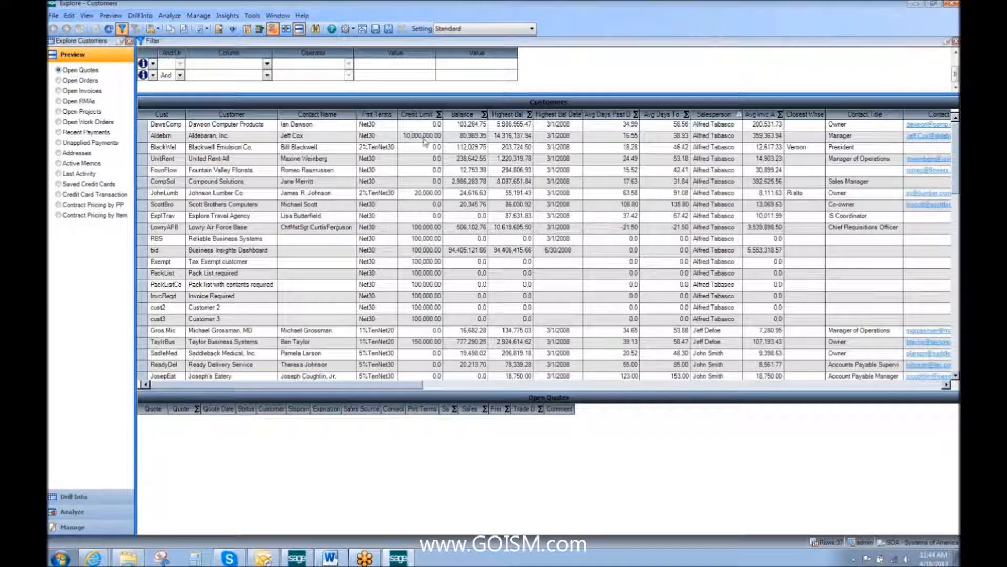
# Widen the Balance and Avg Days Past Due columns so their grand summaries can be read in full
pyautogui.moveTo(957, 188); pyautogui.dragTo(957, 194)
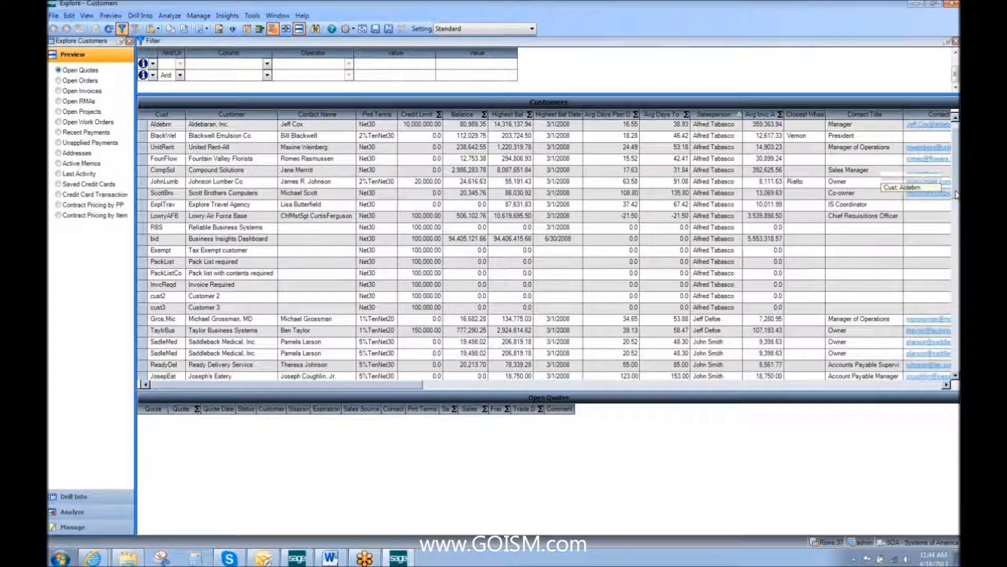
pyautogui.moveTo(957, 195); pyautogui.dragTo(957, 314)
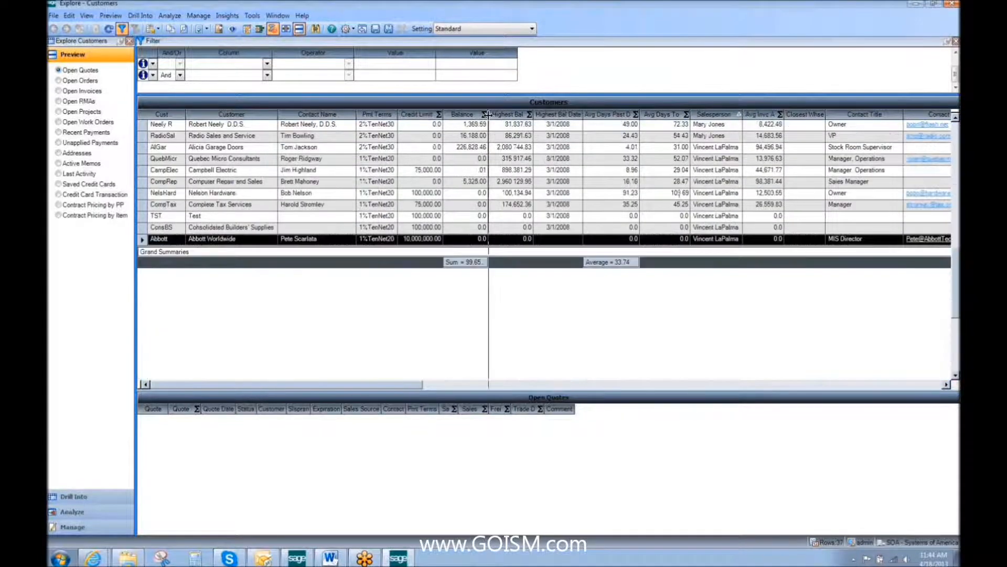
pyautogui.moveTo(489, 114); pyautogui.dragTo(507, 115)
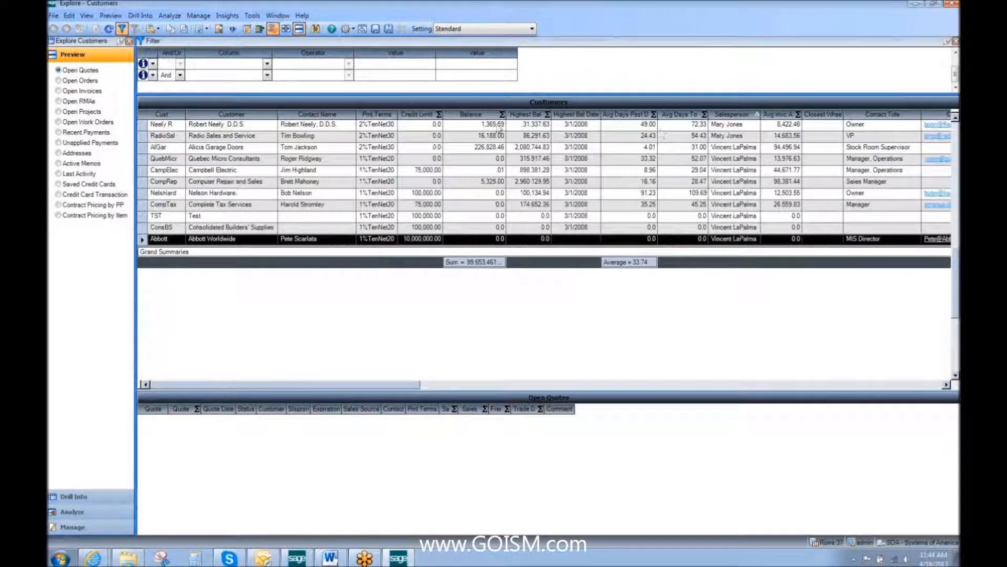
pyautogui.moveTo(507, 114); pyautogui.dragTo(517, 114)
pyautogui.moveTo(668, 114); pyautogui.dragTo(684, 113)
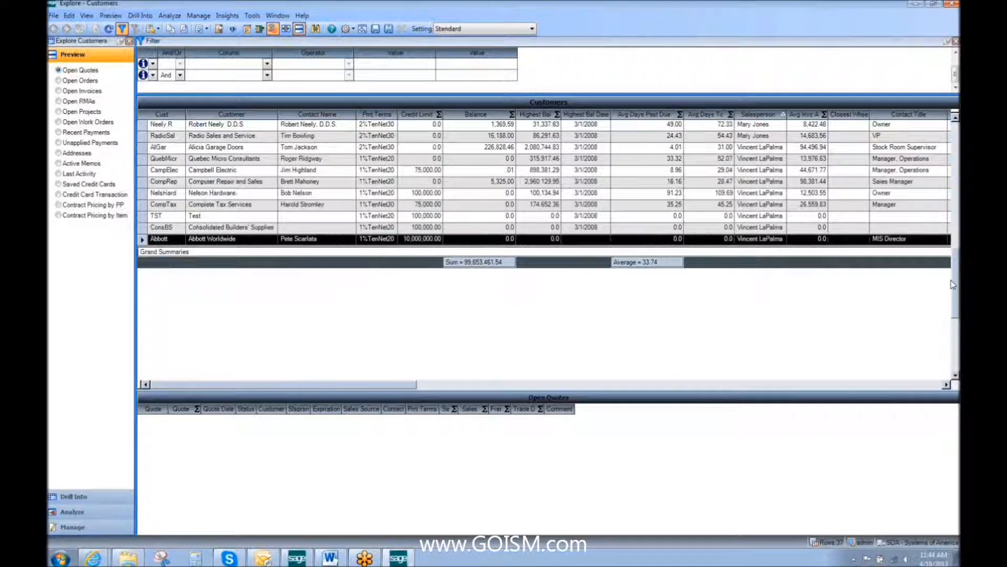
pyautogui.moveTo(956, 284); pyautogui.dragTo(958, 157)
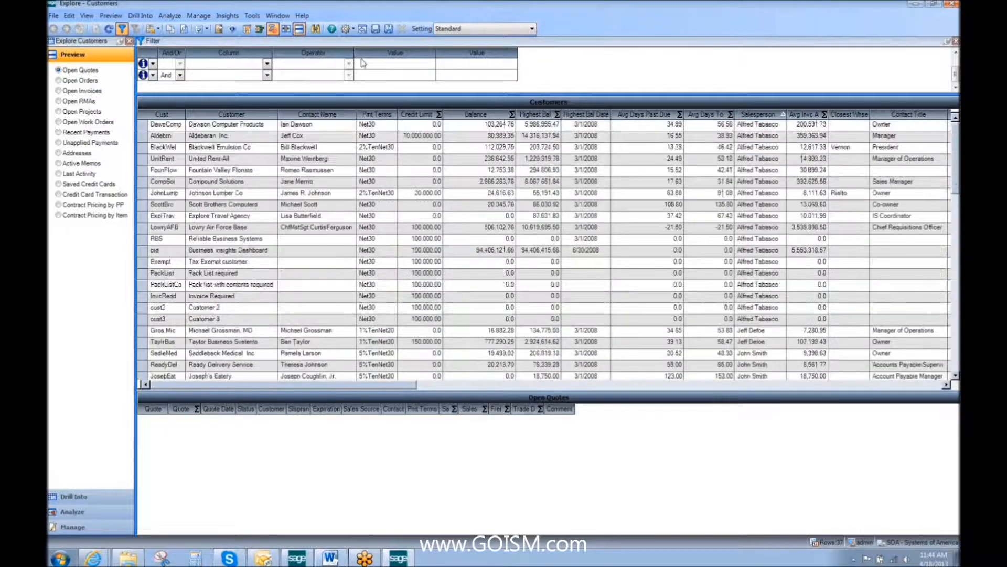
# Turn on grouping and group the customer list by Salesperson
pyautogui.click(260, 31)
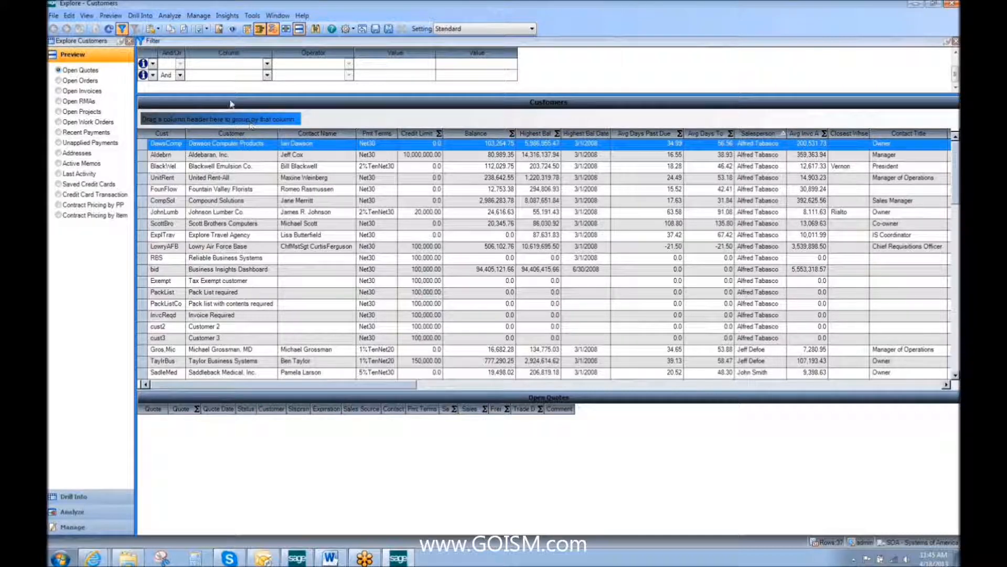
pyautogui.moveTo(773, 137); pyautogui.dragTo(177, 122)
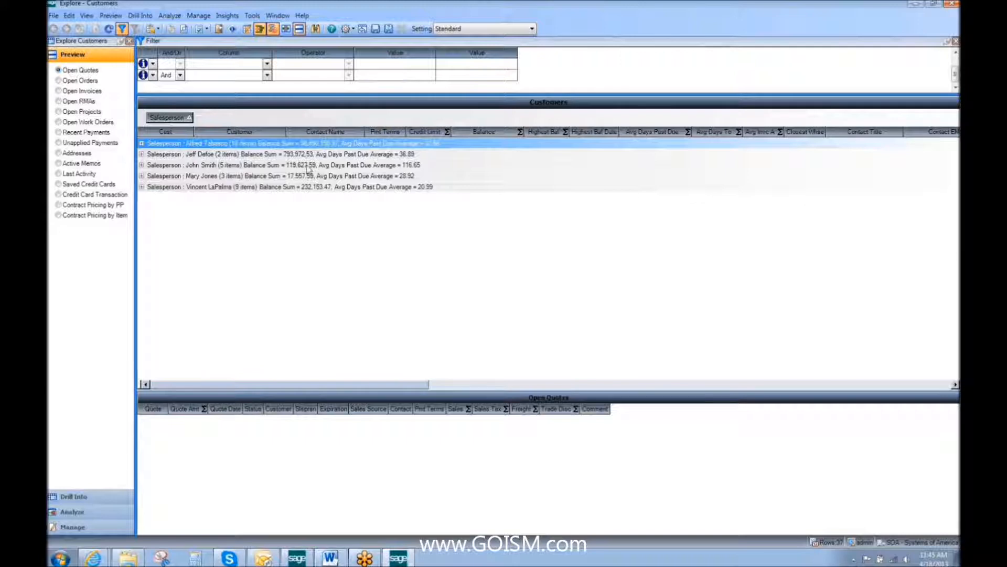
# Expand and collapse the first two salesperson groups to review their customers, and turn grouping off
pyautogui.click(141, 144)
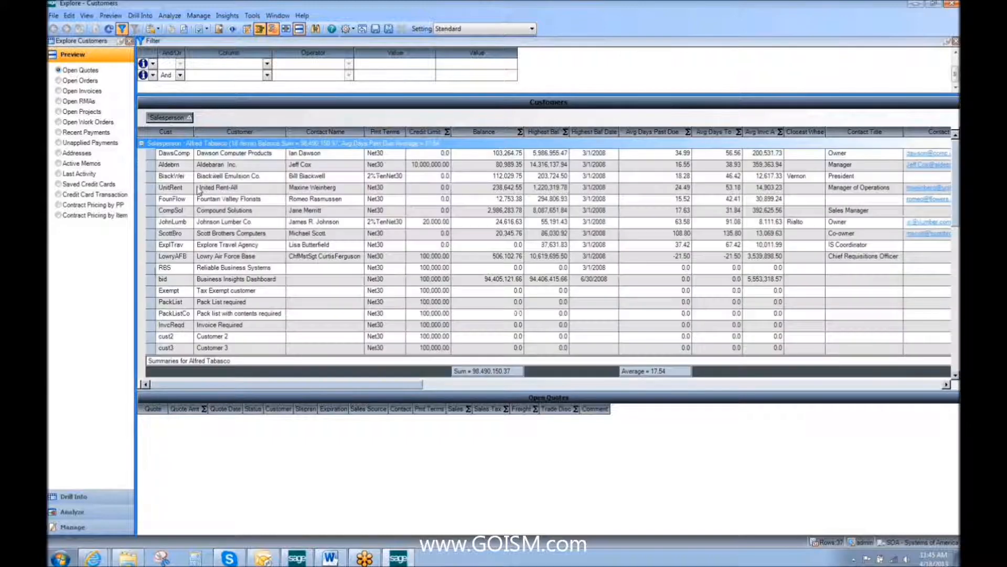
pyautogui.click(141, 144)
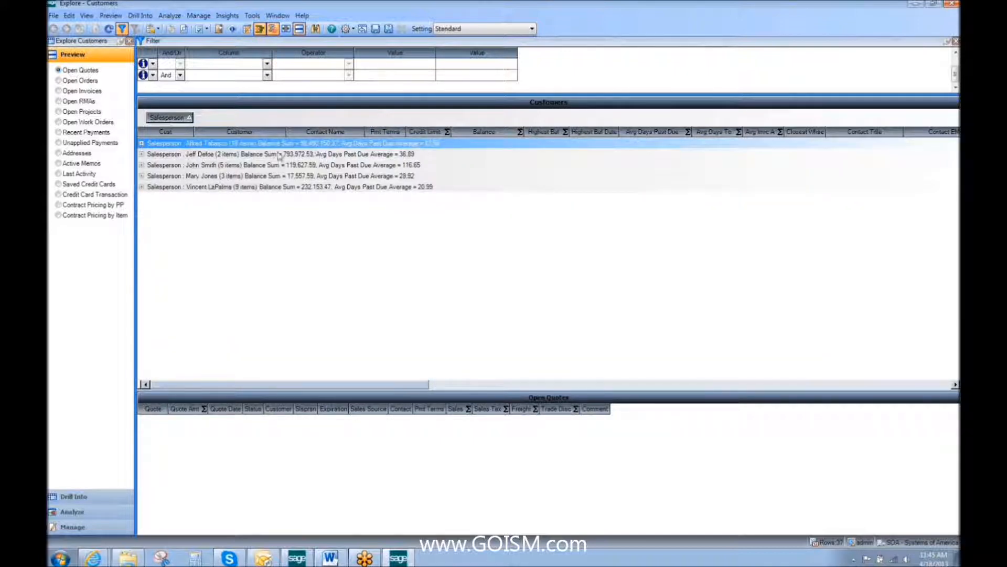
pyautogui.click(143, 154)
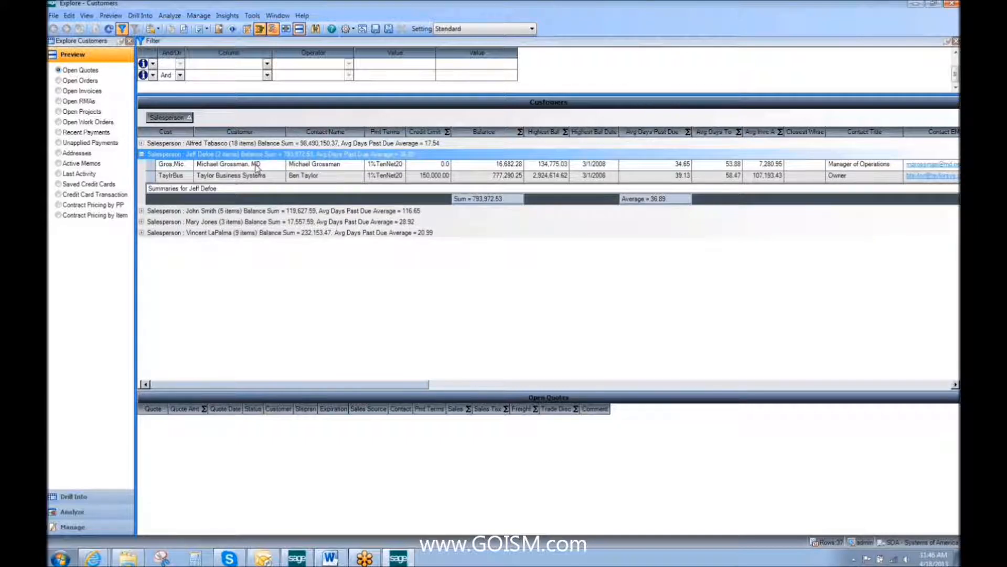
pyautogui.click(141, 154)
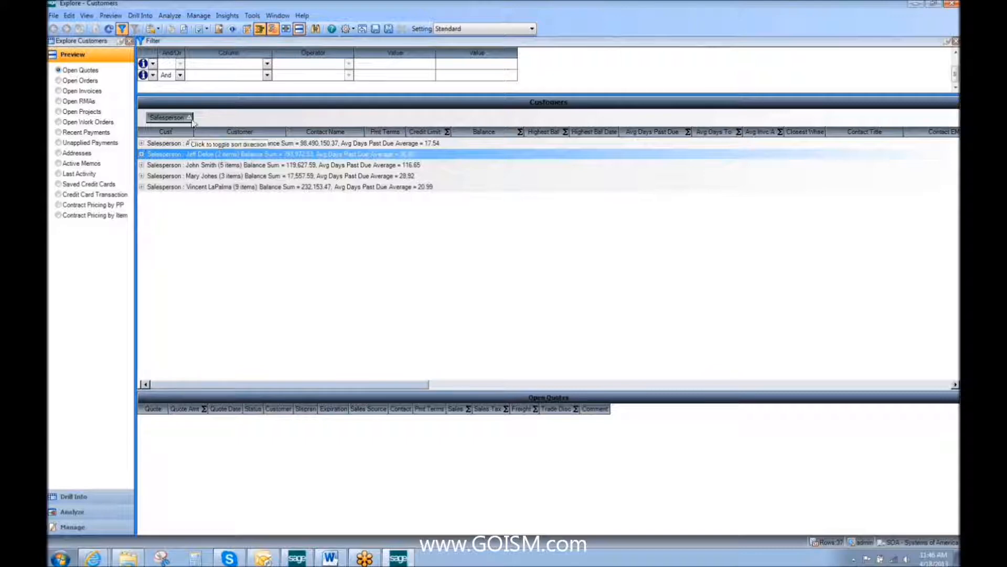
pyautogui.click(259, 30)
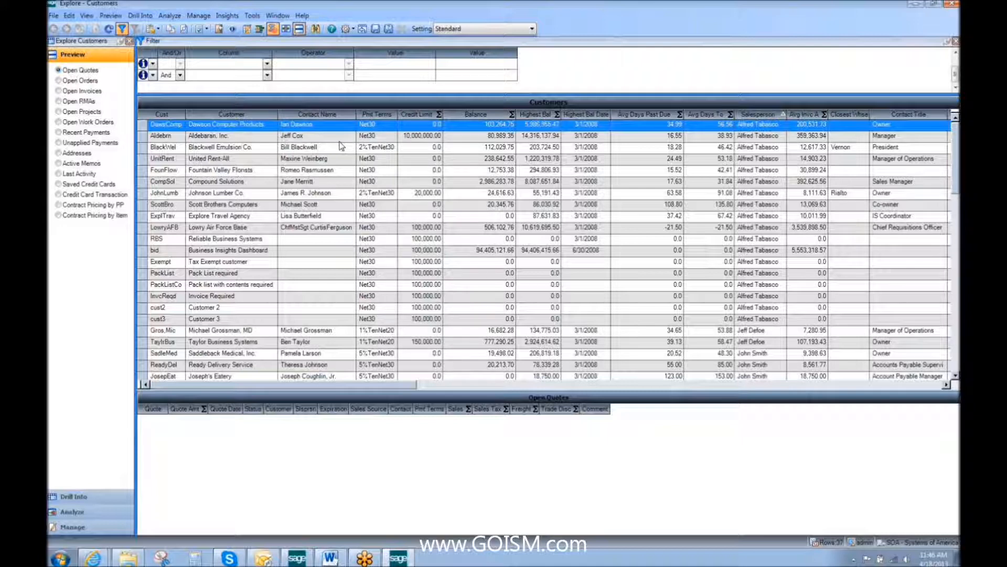
# Deselect the Highest Bal, Highest Bal Date, Avg Days Past Due, Avg Days To Pay, Avg Invc Amt, Closest Whse and Contact Title columns from display
pyautogui.click(245, 32)
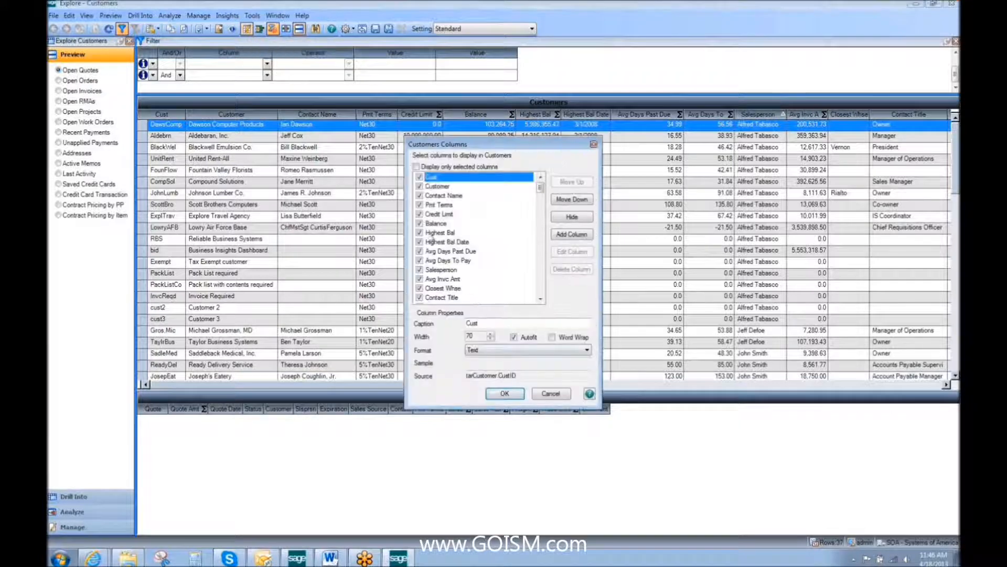
pyautogui.click(420, 232)
pyautogui.click(420, 242)
pyautogui.click(420, 251)
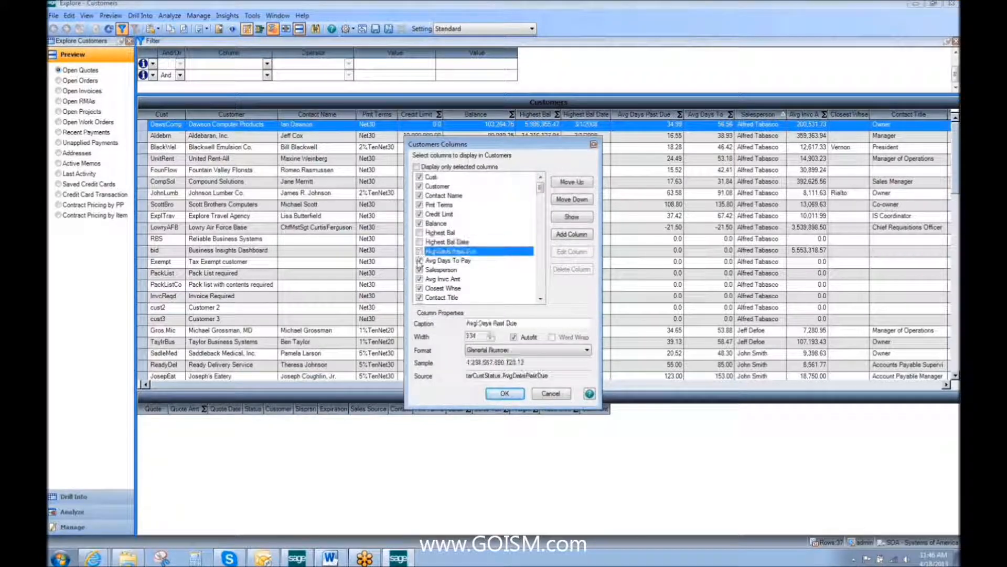
pyautogui.click(420, 261)
pyautogui.click(420, 279)
pyautogui.click(420, 288)
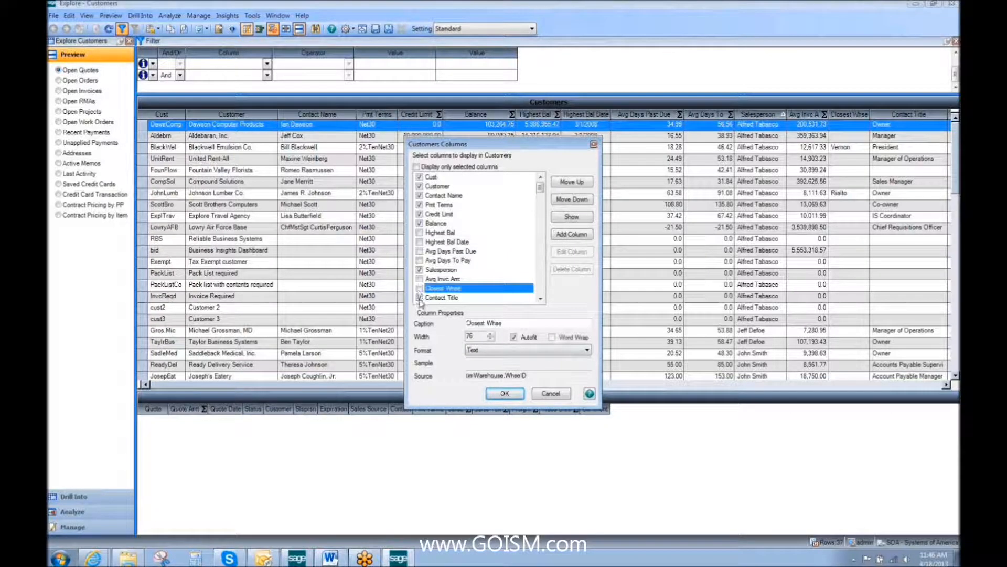
pyautogui.click(420, 298)
# Deselect the Customer Class, Established, Fin Chrg Flat Amt, Fin Chrg Pct and Allow Write Off columns from the Customers display
pyautogui.click(540, 298)
pyautogui.click(540, 299)
pyautogui.click(540, 299)
pyautogui.click(540, 299)
pyautogui.click(541, 299)
pyautogui.click(420, 251)
pyautogui.click(420, 261)
pyautogui.click(420, 270)
pyautogui.click(420, 279)
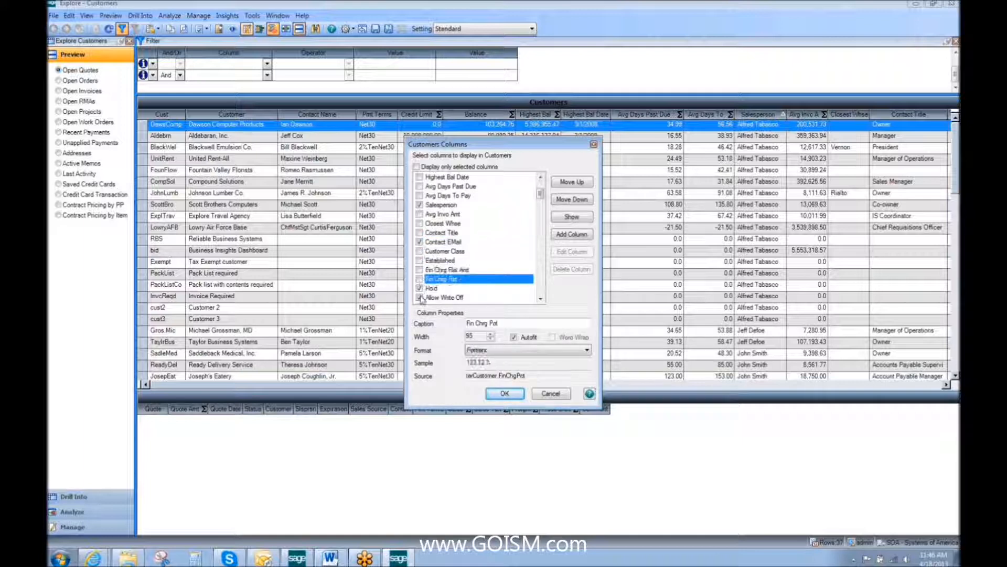
pyautogui.click(420, 298)
# Deselect the Natl Acct, Natl Acct Level, Bill To Natl Acct, Allow Pmt By Natl Acct and Consolidated Stmt columns from the Customers display
pyautogui.click(540, 299)
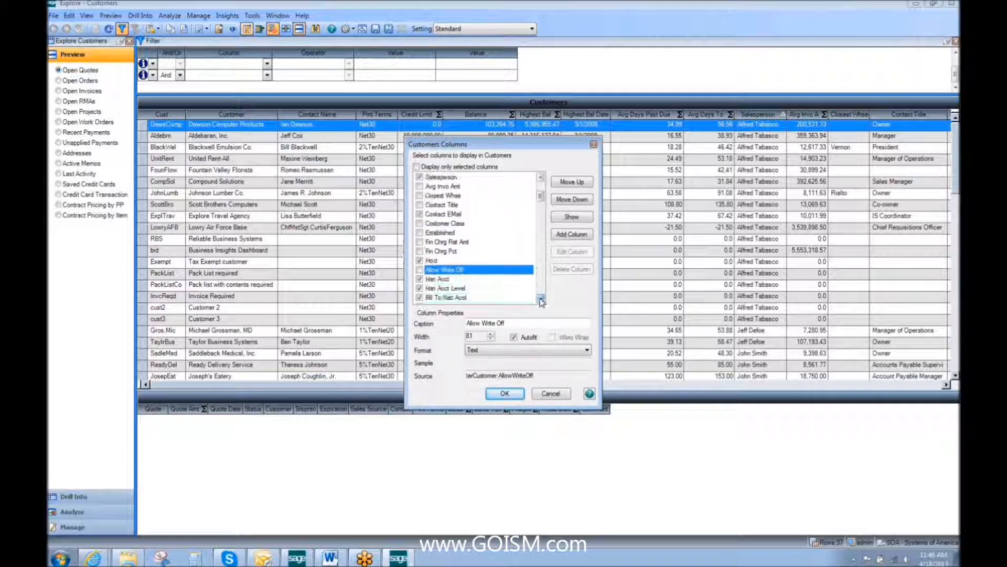
pyautogui.click(541, 299)
pyautogui.click(420, 195)
pyautogui.click(420, 204)
pyautogui.click(420, 213)
pyautogui.click(420, 223)
pyautogui.click(420, 232)
# Deselect the Customer Price Group, Sales Source, Trade Disc, Vendor, Curr Exch Schd, Bill To Address Latitude and Bill To Address Longitude columns
pyautogui.click(420, 241)
pyautogui.click(420, 251)
pyautogui.click(420, 261)
pyautogui.click(420, 269)
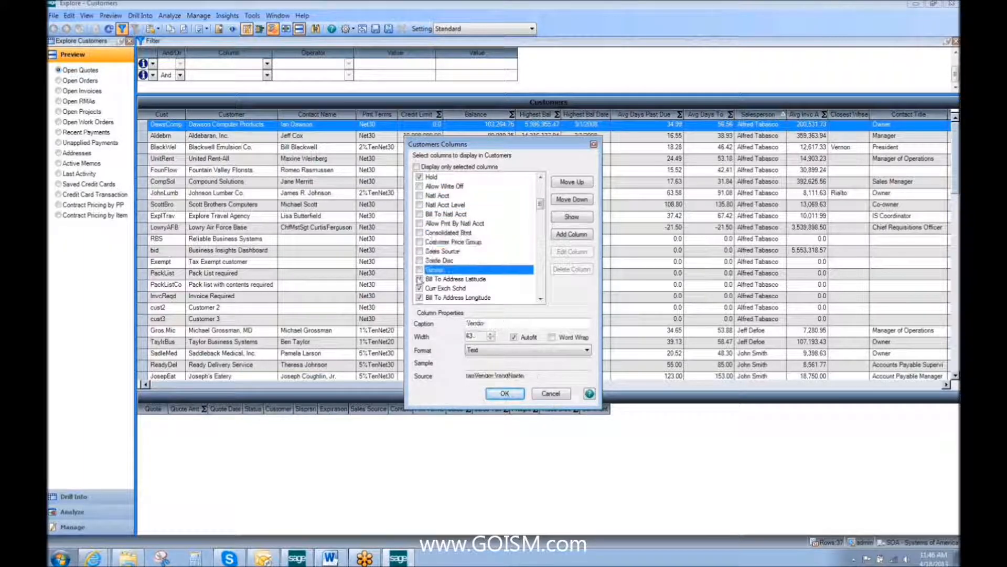
pyautogui.click(419, 279)
pyautogui.click(420, 288)
pyautogui.click(420, 297)
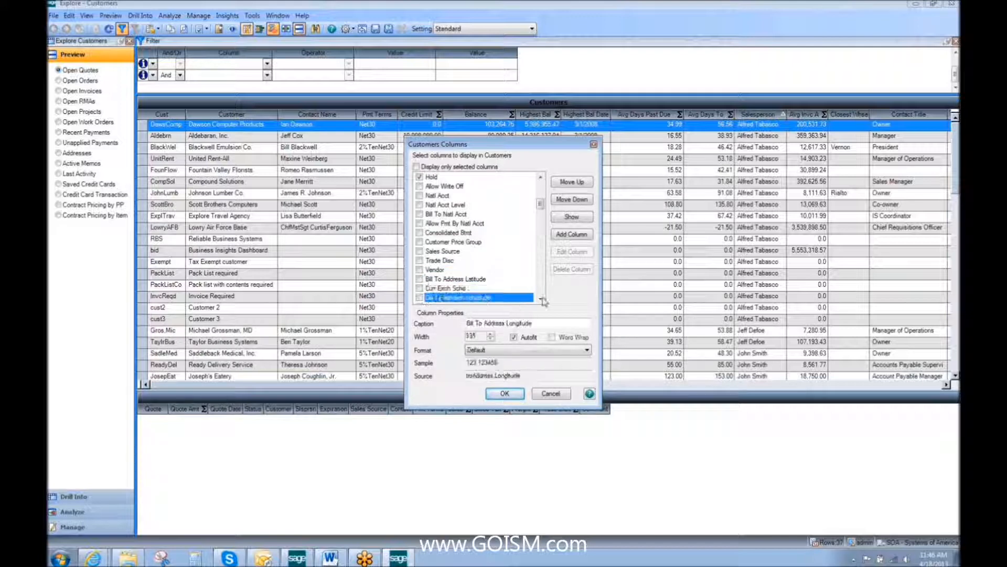
# Deselect the Cust Svc Rep, URL, and the Primary Address and Ship To Address Latitude and Longitude columns
pyautogui.click(540, 298)
pyautogui.click(541, 299)
pyautogui.scroll(-3, 541, 299)
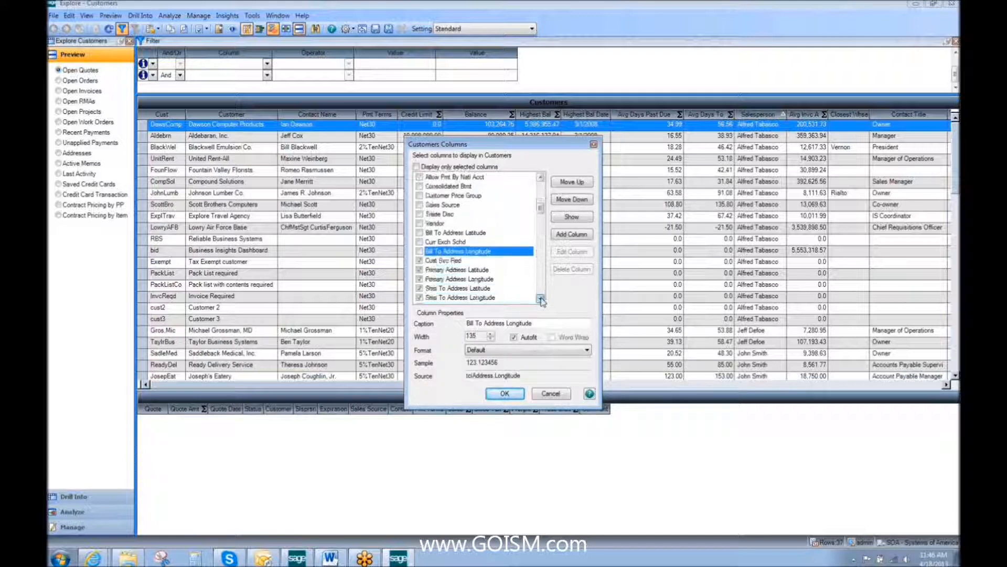
pyautogui.click(419, 214)
pyautogui.click(420, 223)
pyautogui.click(419, 232)
pyautogui.click(419, 241)
pyautogui.click(420, 251)
pyautogui.click(419, 260)
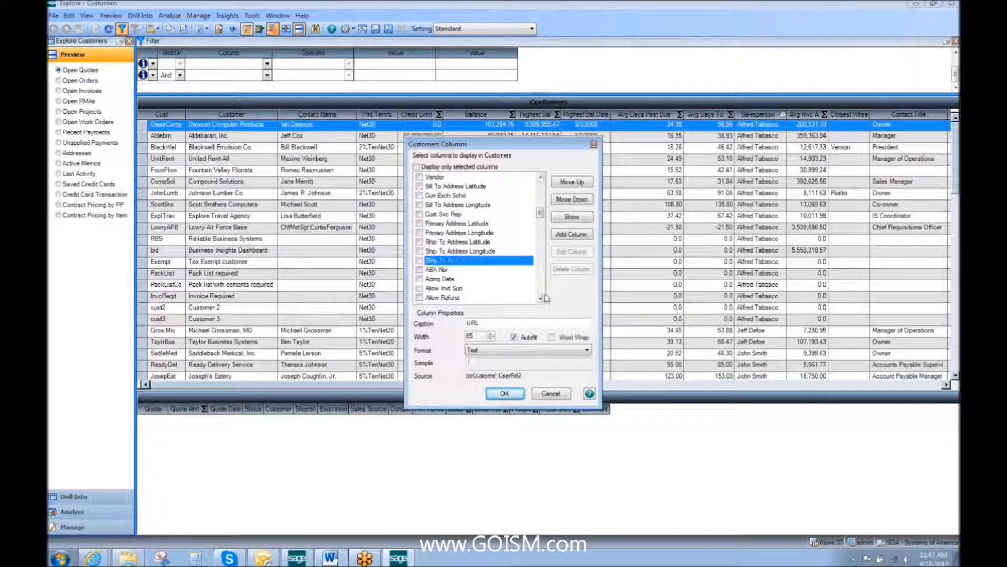
# Select the Aging Date column for display in the Customers list
pyautogui.click(540, 298)
pyautogui.scroll(-2, 478, 247)
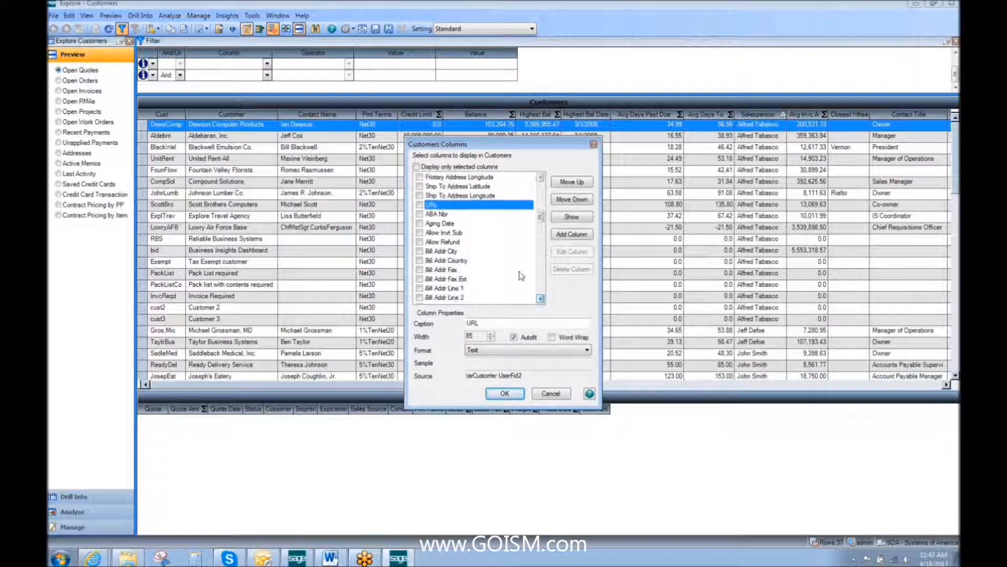
pyautogui.click(420, 224)
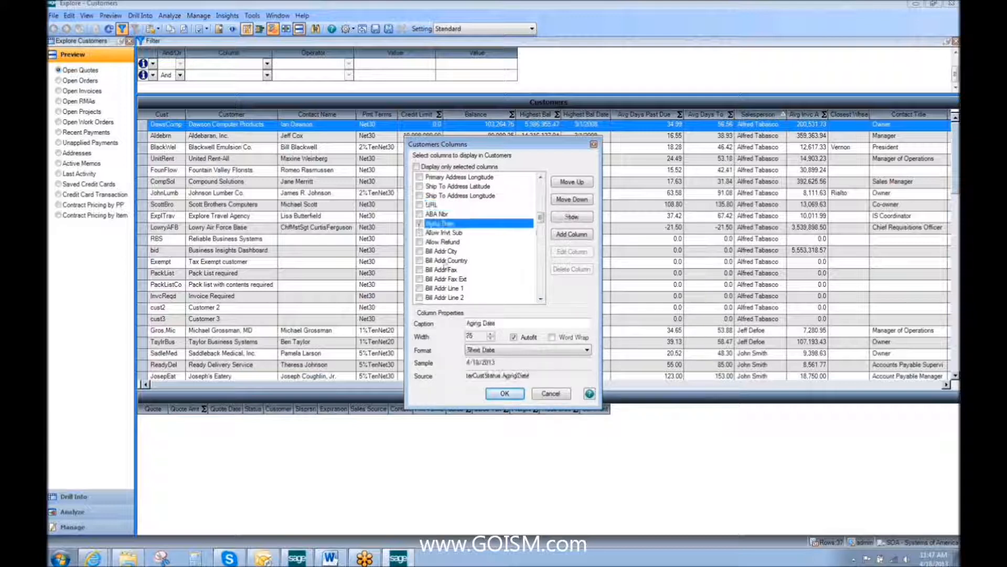
# Select the Currency-format Current column for display instead of the calculated Current column
pyautogui.scroll(-5, 543, 290)
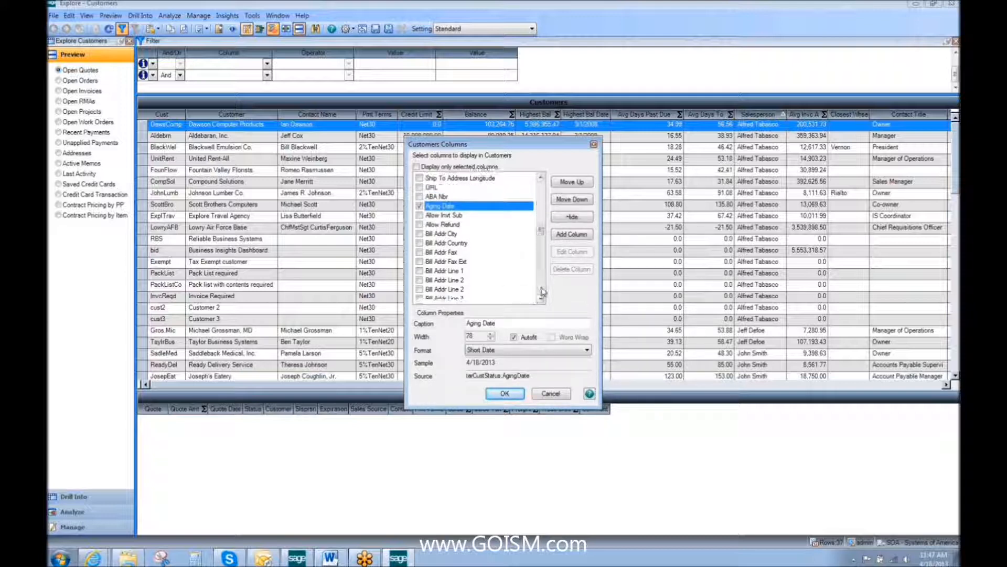
pyautogui.click(540, 298)
pyautogui.click(541, 299)
pyautogui.click(540, 299)
pyautogui.click(540, 299)
pyautogui.click(540, 299)
pyautogui.click(540, 298)
pyautogui.click(419, 288)
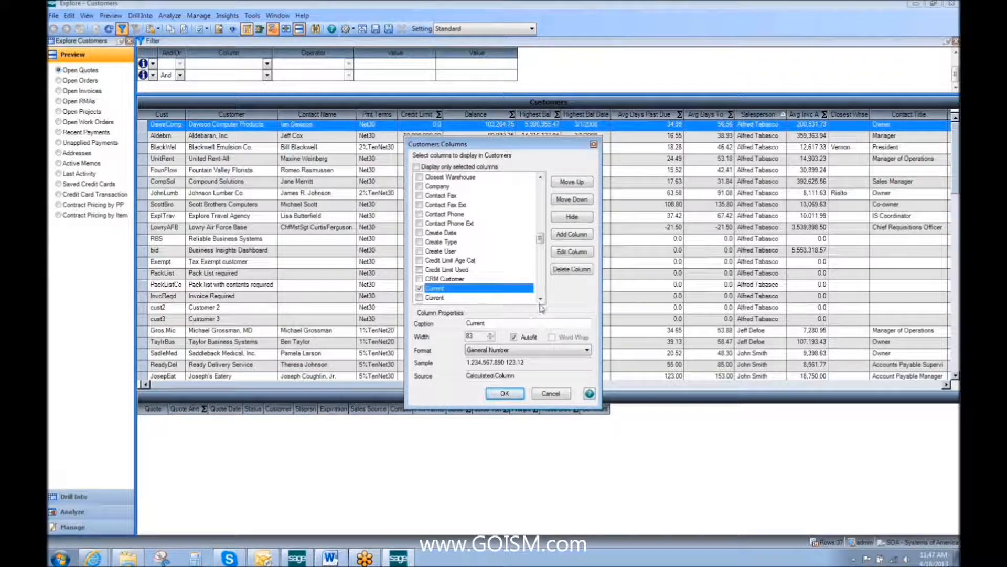
pyautogui.click(420, 288)
pyautogui.click(419, 298)
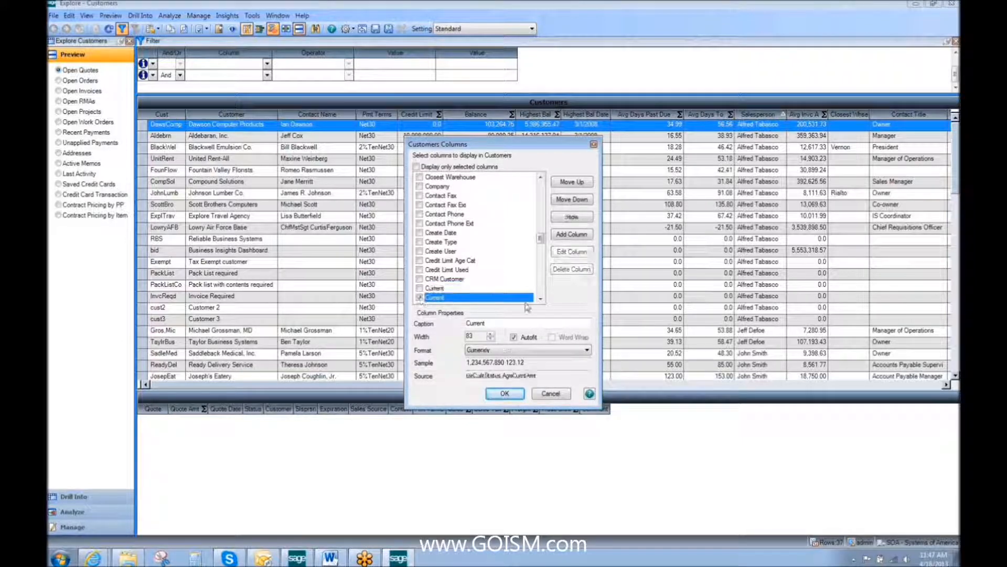
# Select the Future, Over 30, Over 60, Over 90 and Over 120 Days columns, and apply the column choices to the refreshed customer list
pyautogui.click(541, 299)
pyautogui.click(540, 298)
pyautogui.click(541, 299)
pyautogui.click(541, 298)
pyautogui.click(541, 299)
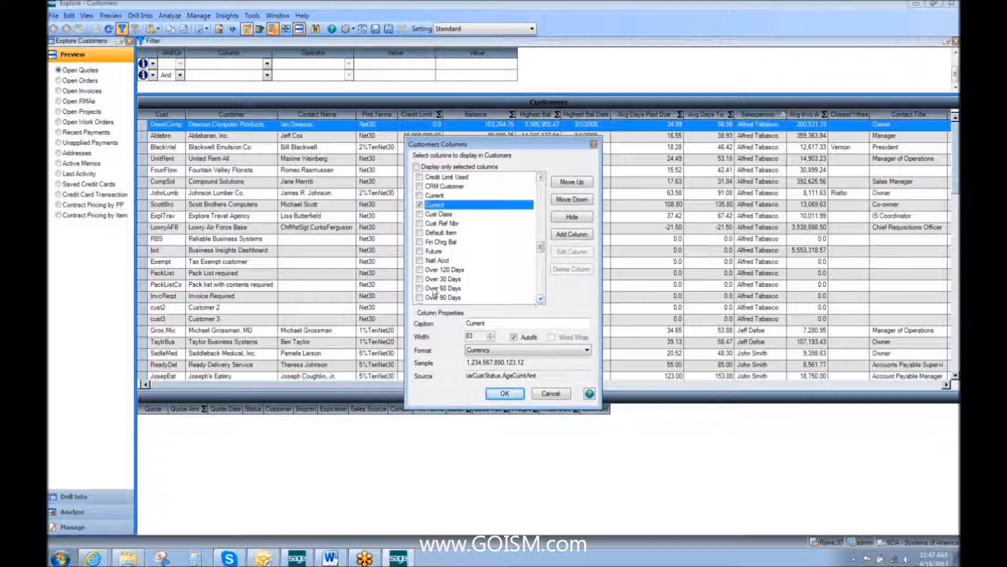
pyautogui.click(419, 279)
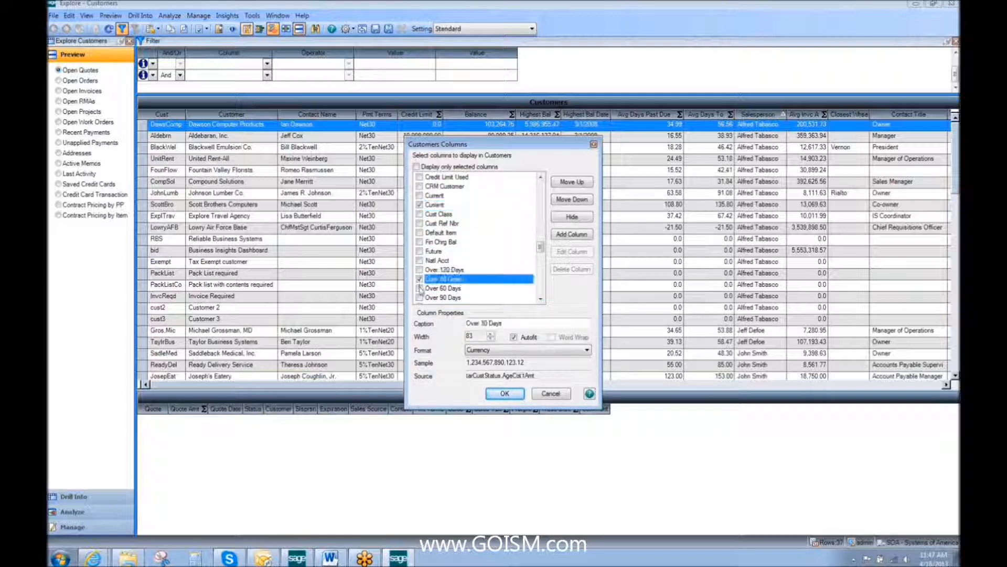
pyautogui.click(419, 288)
pyautogui.click(419, 298)
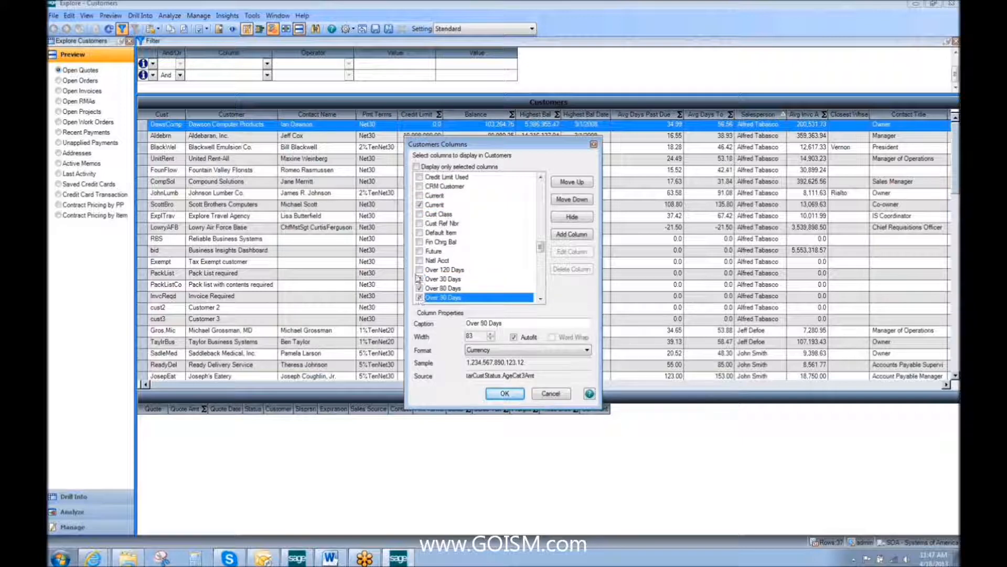
pyautogui.click(420, 270)
pyautogui.click(419, 252)
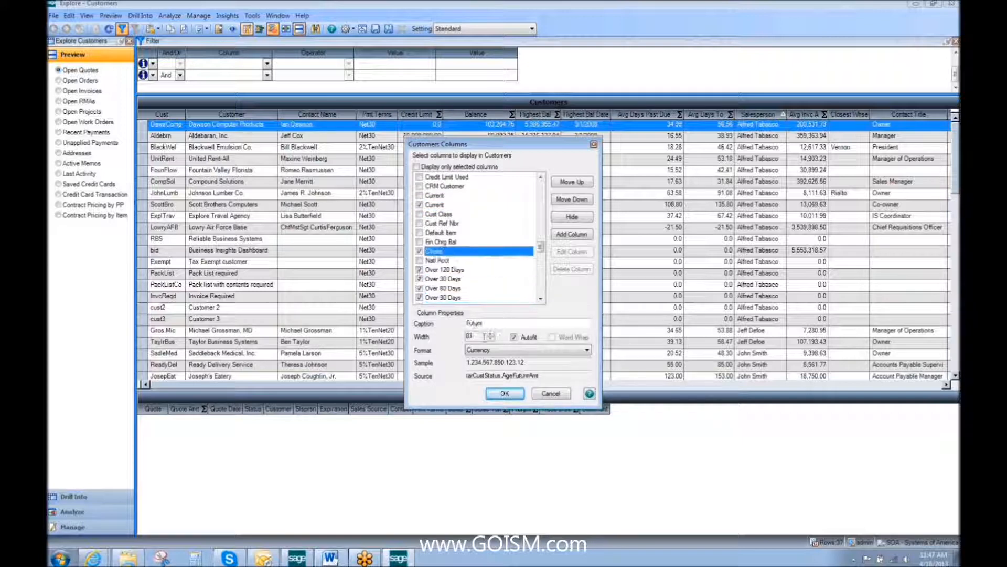
pyautogui.click(513, 396)
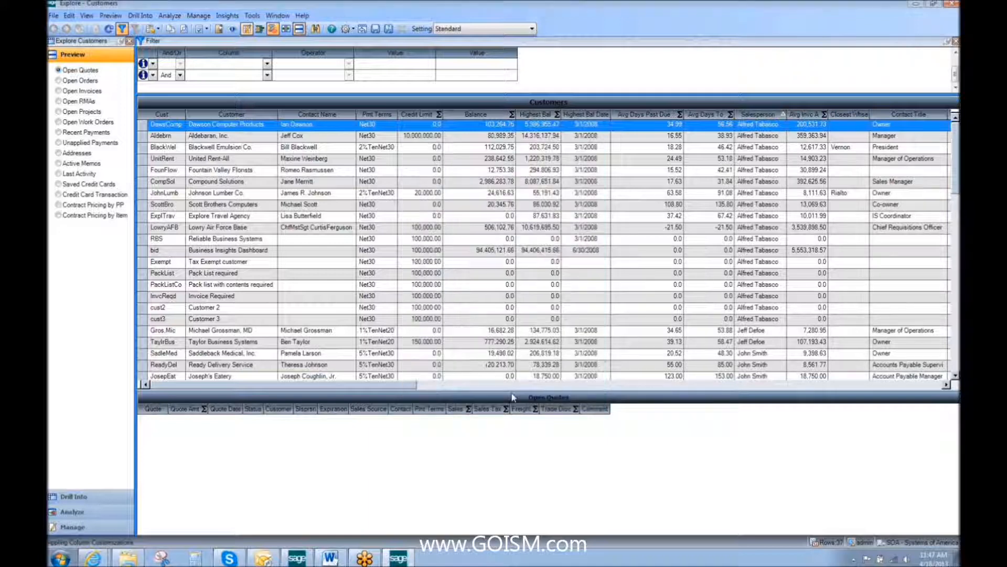
pyautogui.click(109, 30)
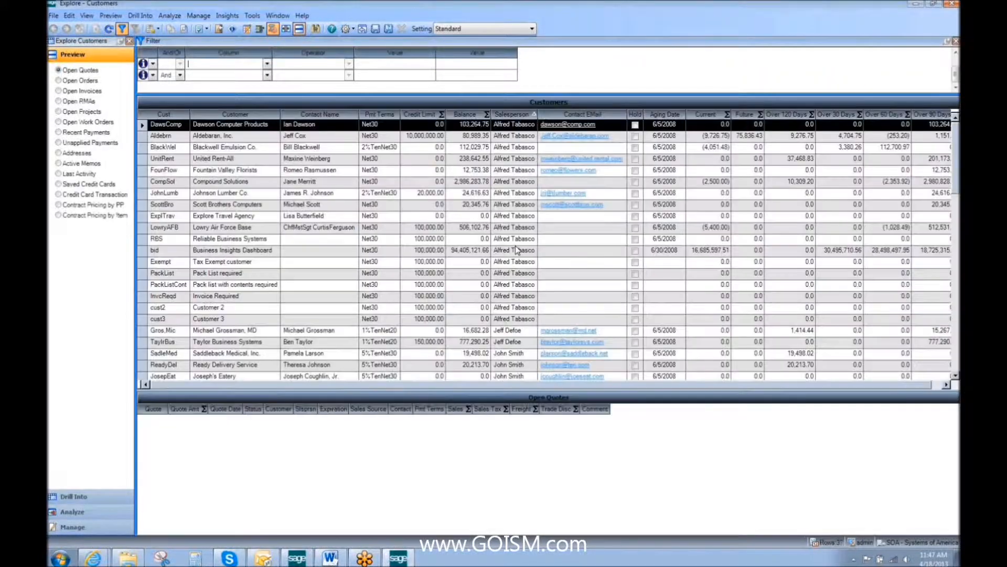
# Rearrange the columns following Balance as Current, Future, Over 30, 60, 90 and 120 Days, and Aging Date, ahead of Salesperson
pyautogui.moveTo(712, 121); pyautogui.dragTo(493, 117)
pyautogui.moveTo(628, 105); pyautogui.dragTo(537, 114)
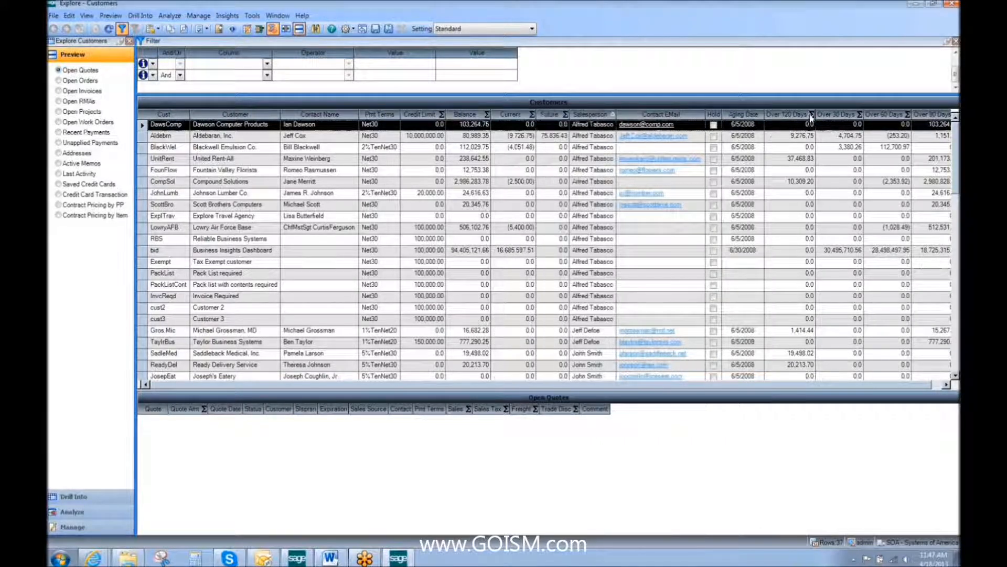
pyautogui.moveTo(850, 120); pyautogui.dragTo(573, 121)
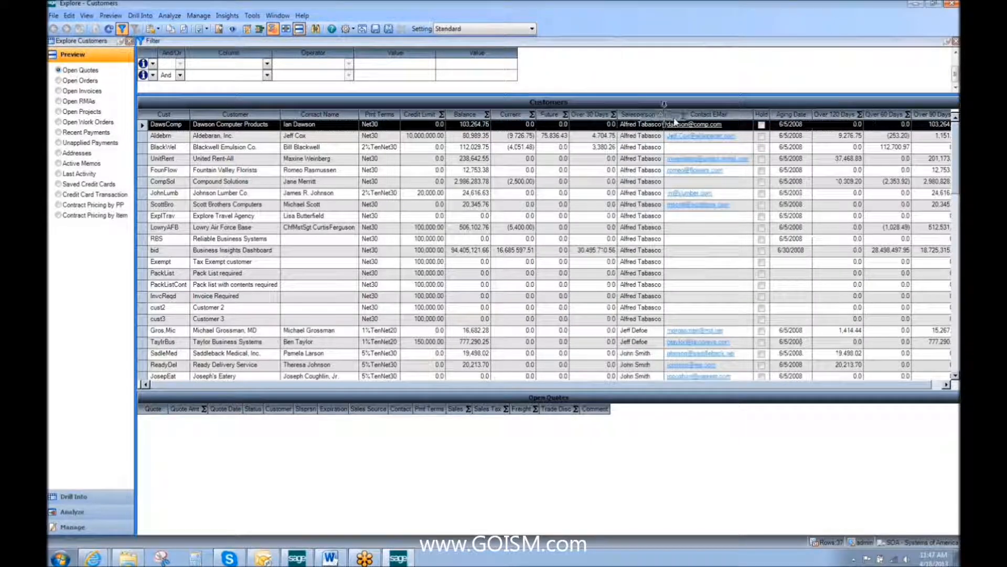
pyautogui.moveTo(632, 121); pyautogui.dragTo(632, 121)
pyautogui.moveTo(920, 116); pyautogui.dragTo(656, 113)
pyautogui.moveTo(934, 114); pyautogui.dragTo(716, 117)
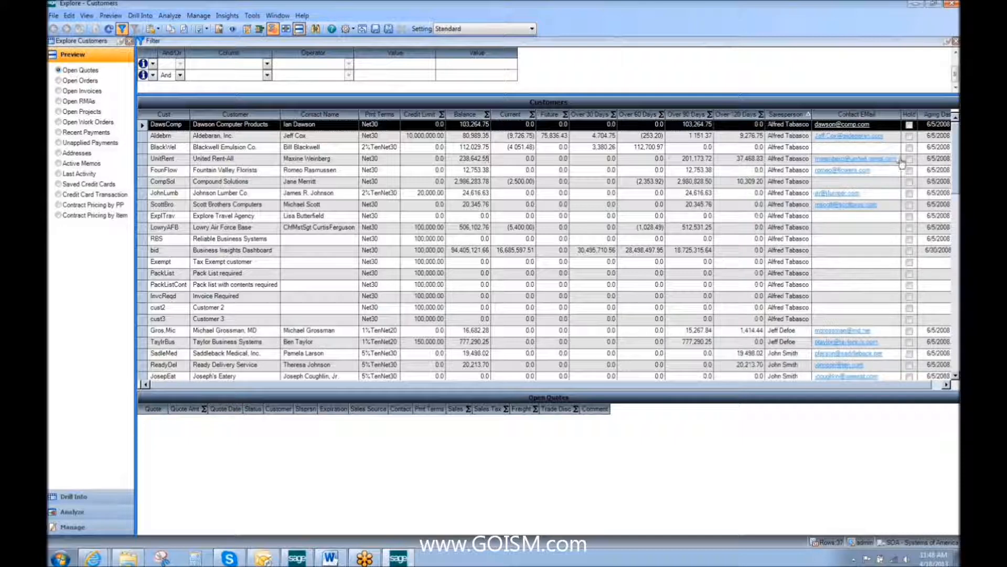
pyautogui.moveTo(929, 118); pyautogui.dragTo(761, 119)
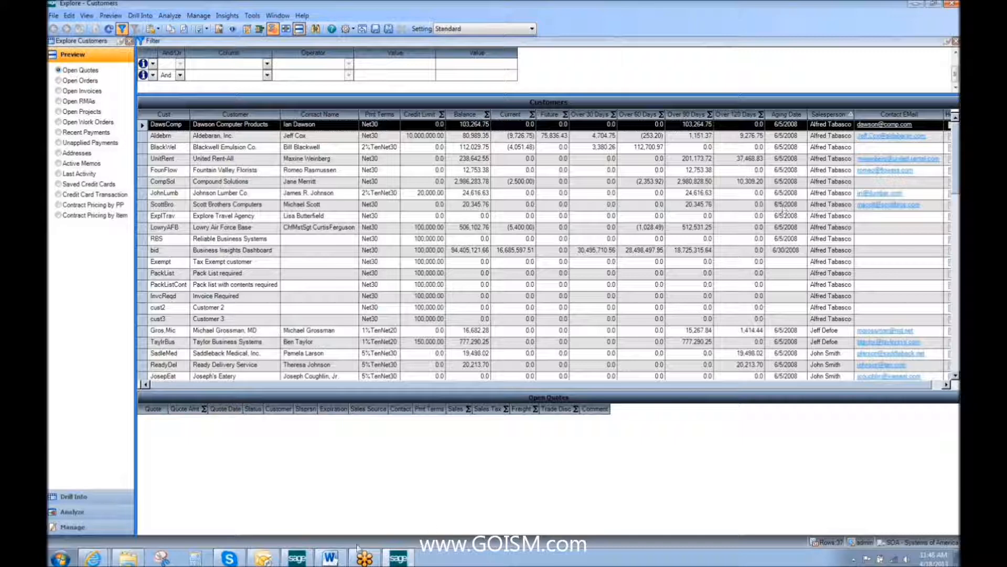
# Open Age Customer Accounts from the Accounts Receivable activities on the Sage 500 ERP desktop, review its aging options, and return to the Customers explorer
pyautogui.click(297, 558)
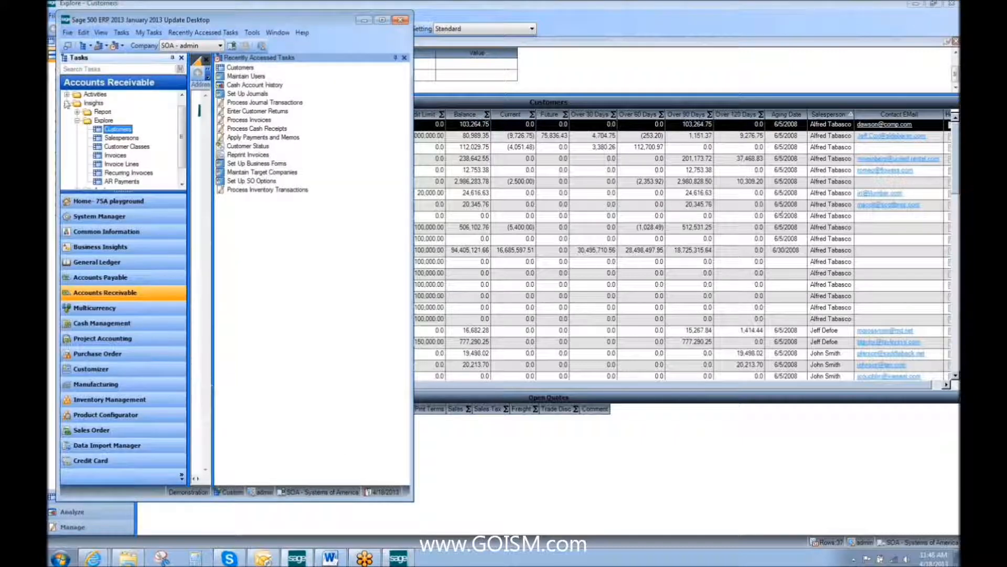
pyautogui.click(67, 95)
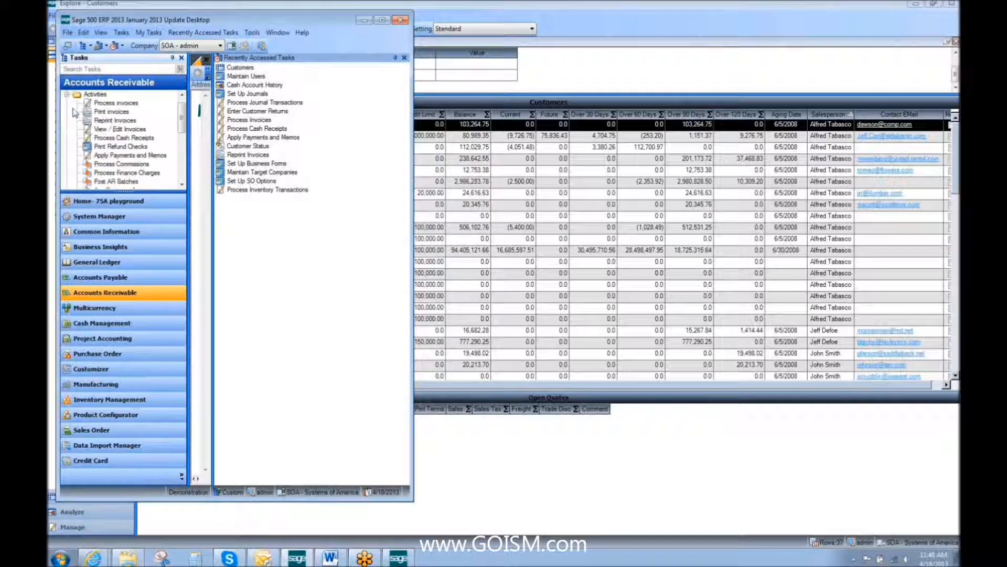
pyautogui.click(182, 184)
pyautogui.click(182, 184)
pyautogui.click(182, 184)
pyautogui.click(182, 184)
pyautogui.click(182, 185)
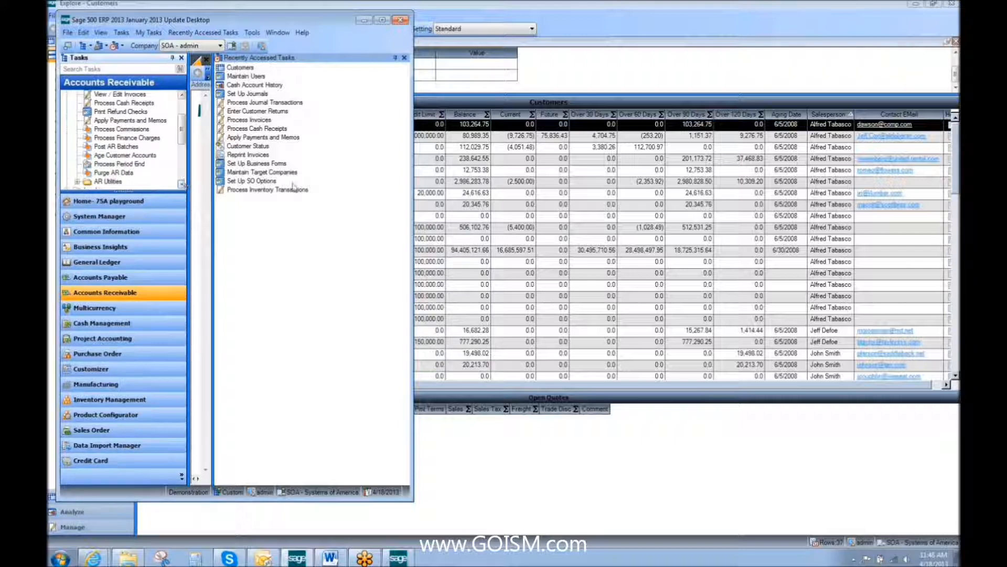
pyautogui.click(111, 156)
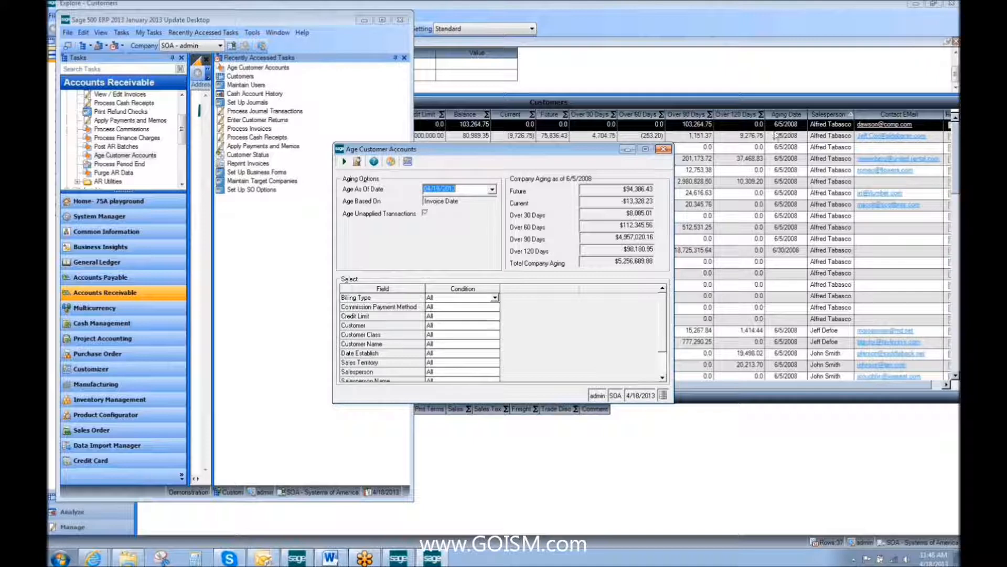
pyautogui.click(664, 150)
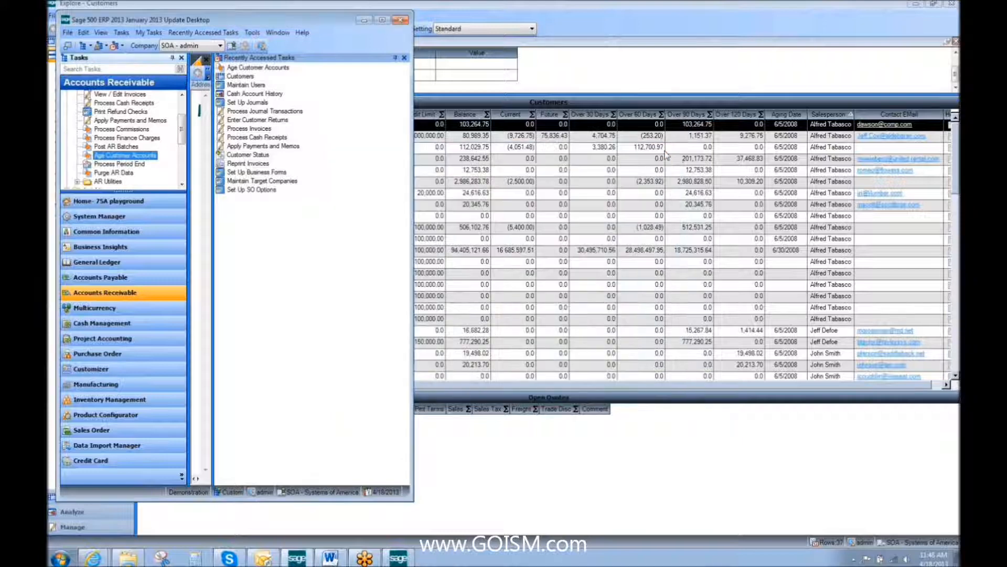
pyautogui.click(621, 84)
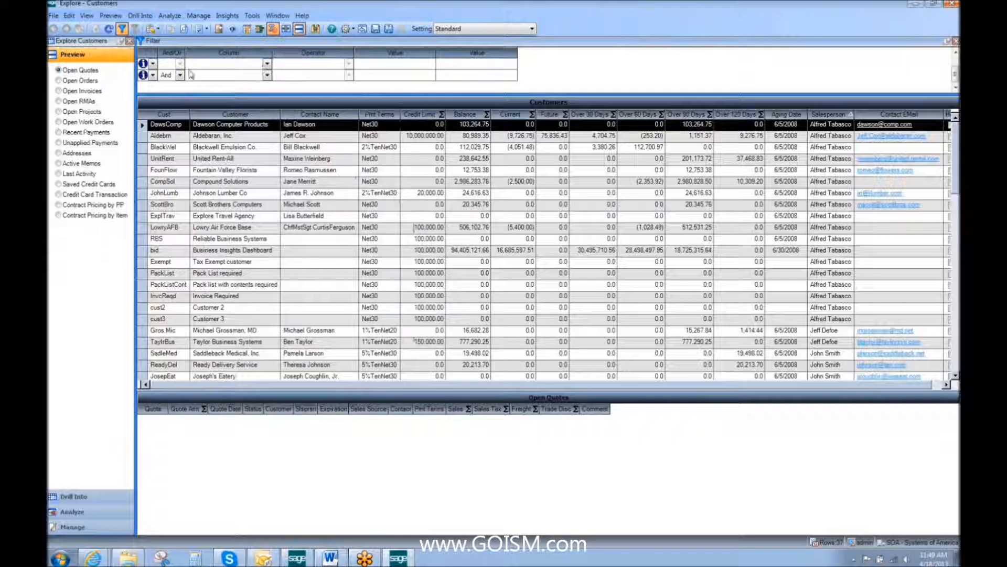
# Choose Over 120 Days as the column for the first filter row
pyautogui.click(267, 76)
pyautogui.click(267, 66)
pyautogui.click(267, 65)
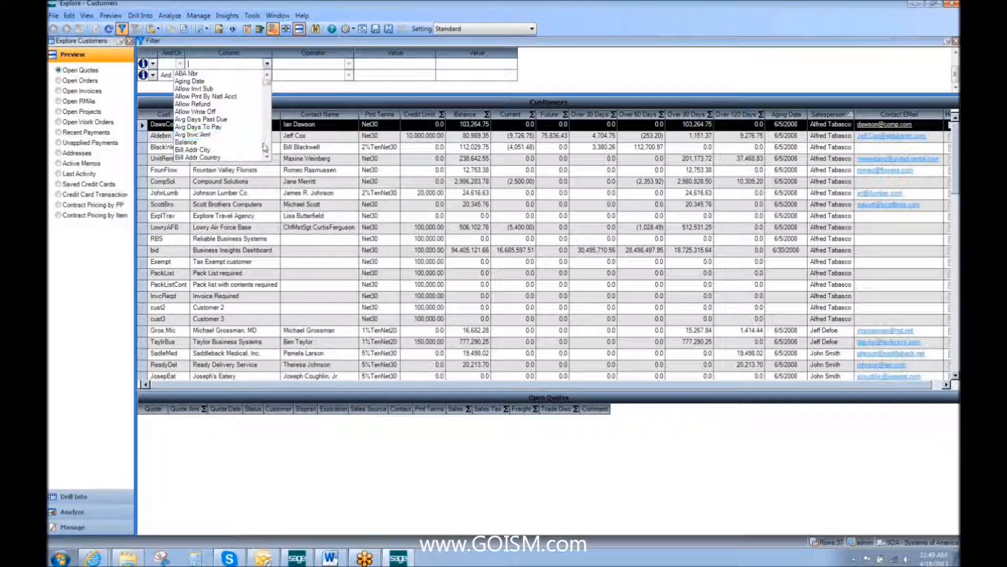
pyautogui.click(266, 144)
pyautogui.click(267, 145)
pyautogui.click(267, 145)
pyautogui.click(267, 147)
pyautogui.click(267, 147)
pyautogui.click(232, 128)
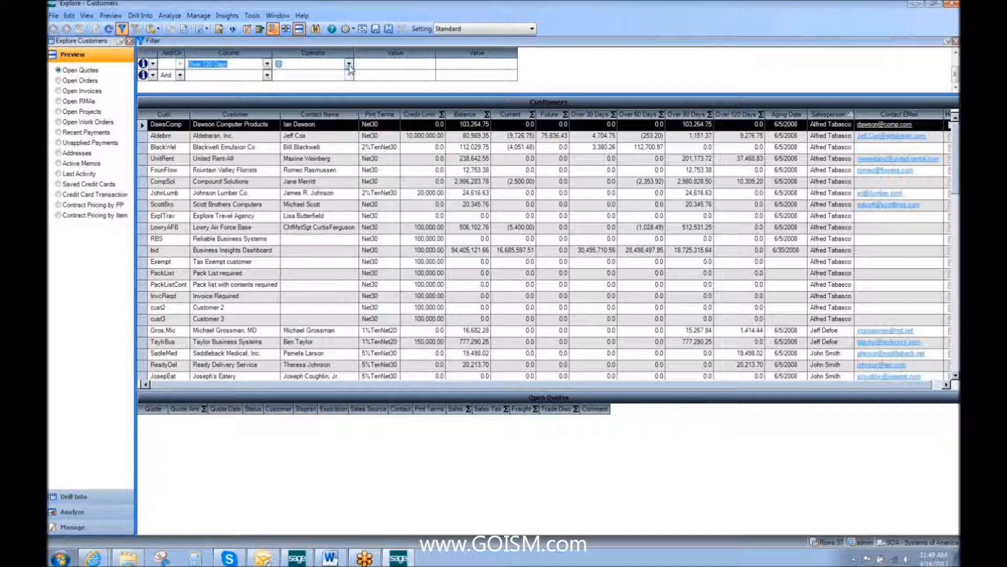
# Set the Over 120 Days filter condition to is greater than 10
pyautogui.click(349, 64)
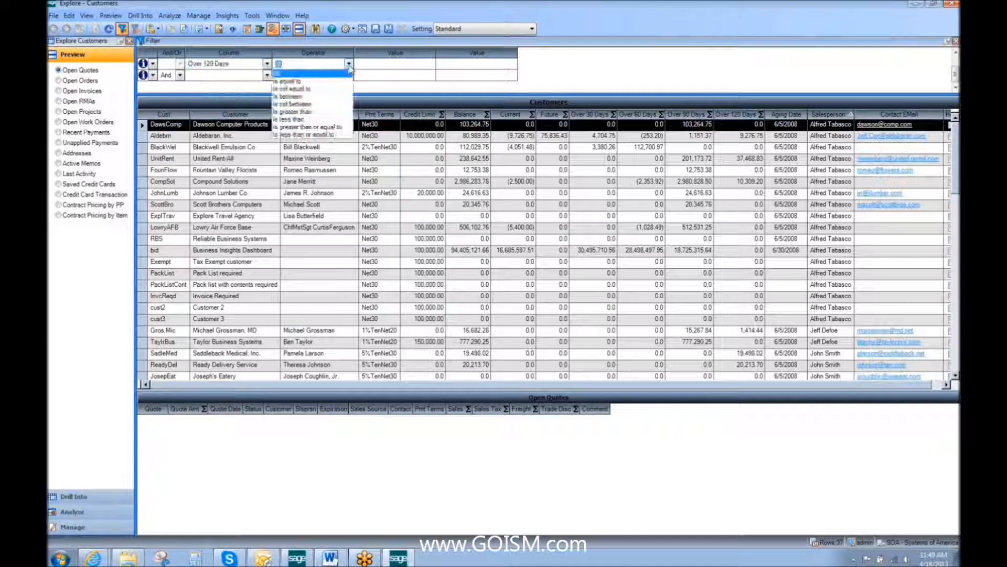
pyautogui.click(317, 113)
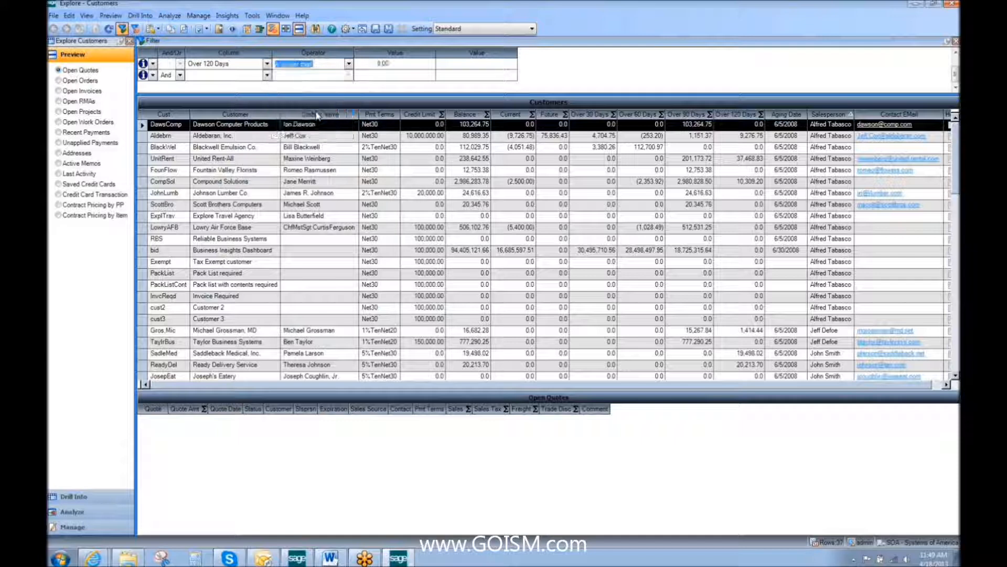
pyautogui.click(400, 64)
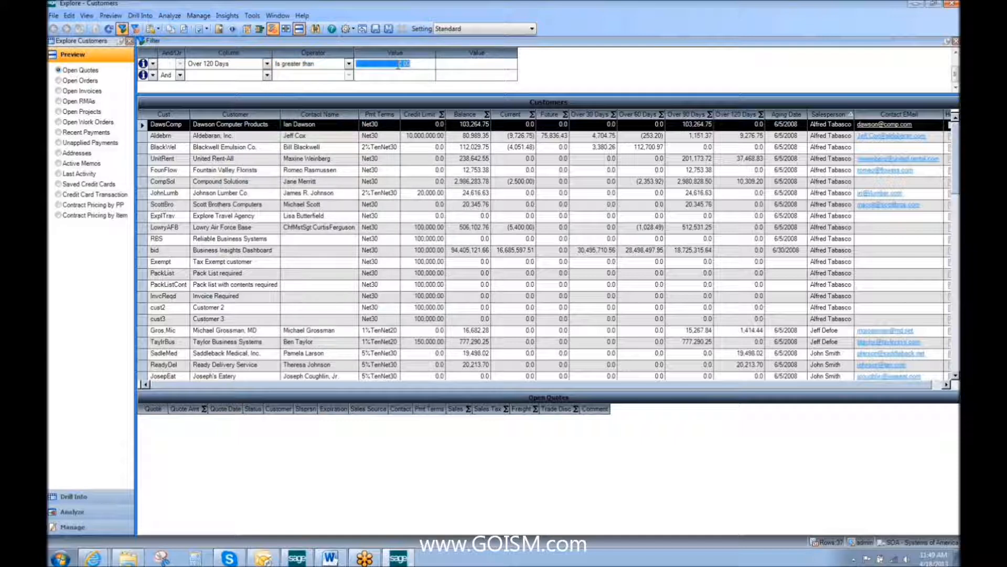
pyautogui.press('BackSpace')
pyautogui.write('10')
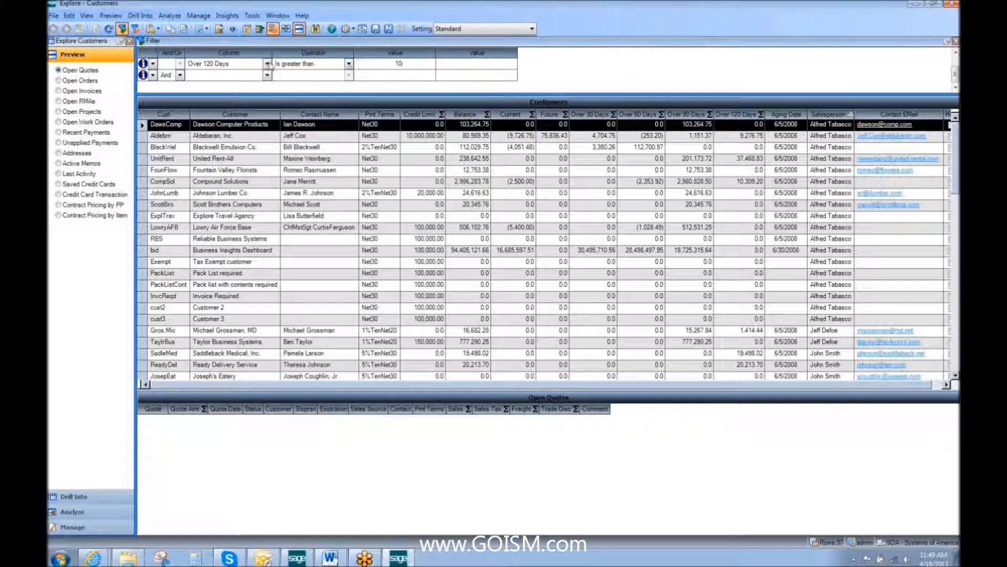
# Try the is not between operator on the Over 120 Days filter row and restore is greater than
pyautogui.click(268, 65)
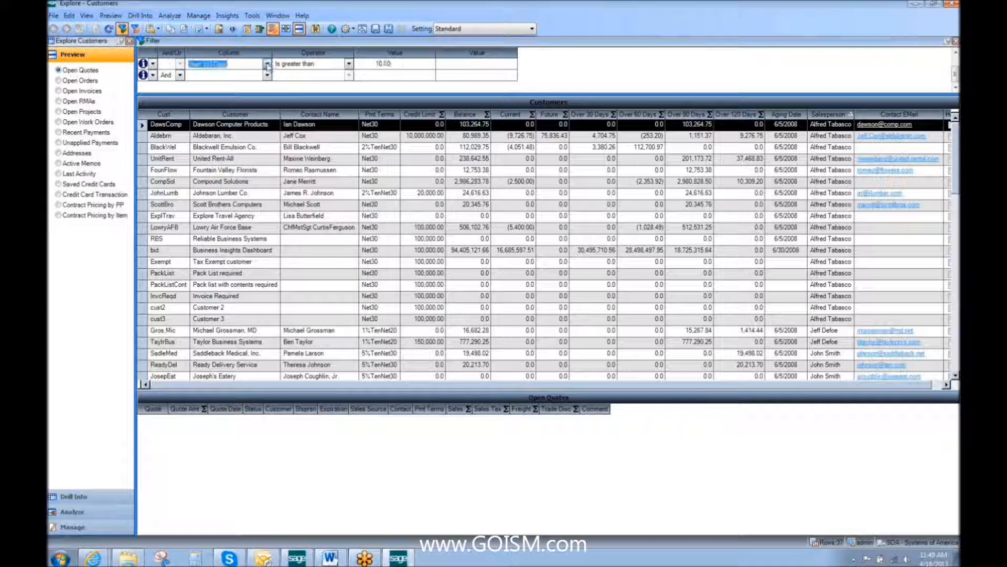
pyautogui.click(348, 64)
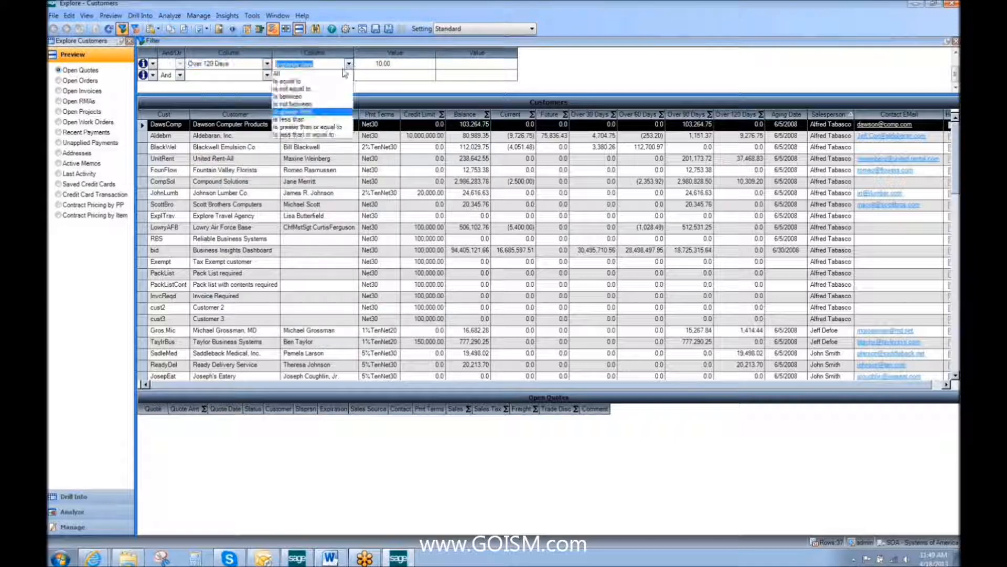
pyautogui.click(315, 104)
pyautogui.click(483, 63)
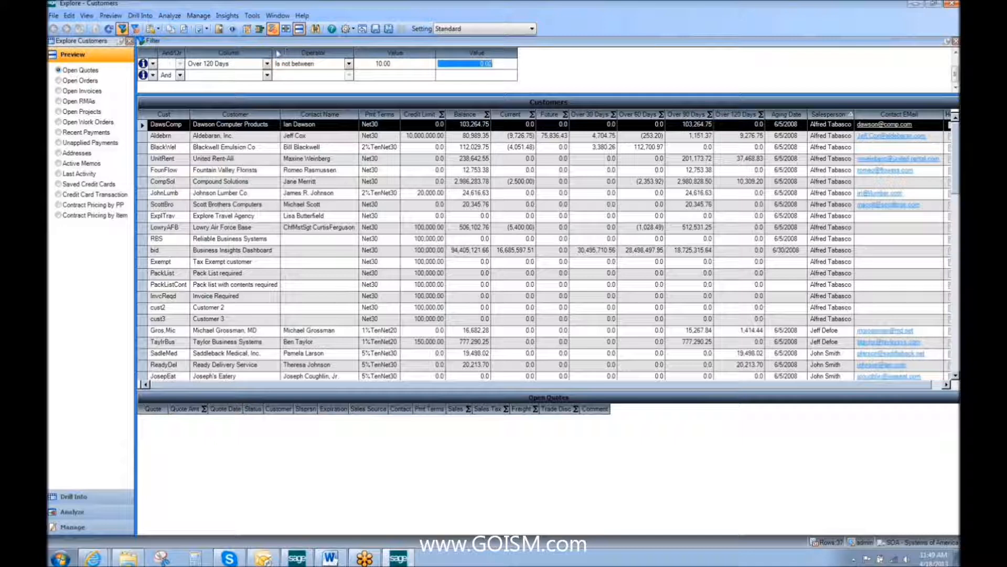
pyautogui.click(348, 63)
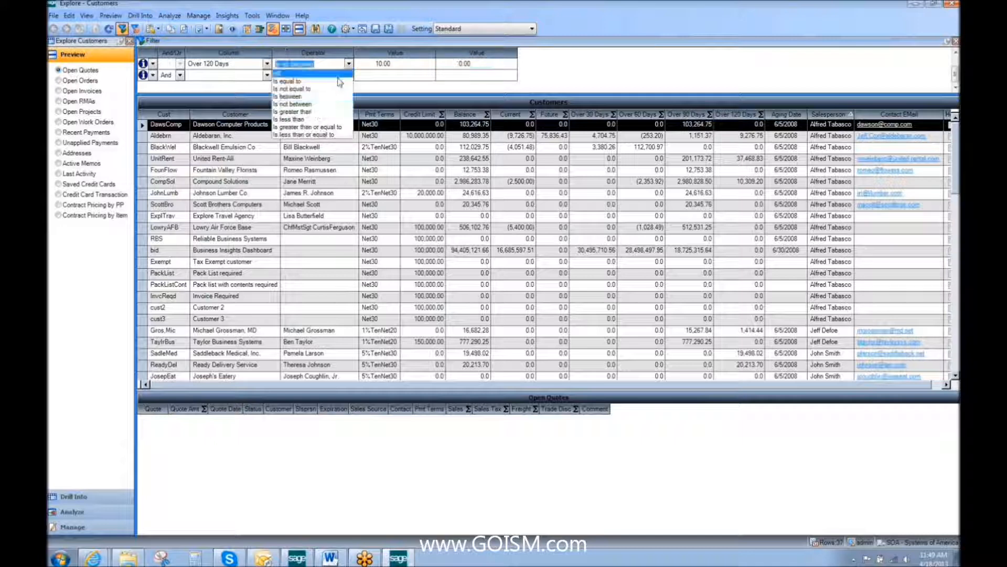
pyautogui.click(312, 105)
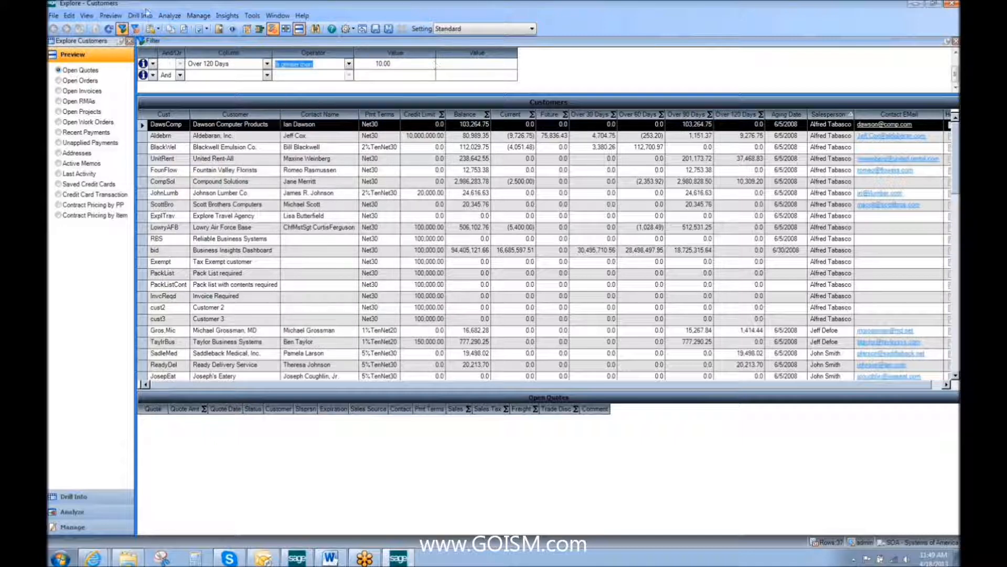
# Apply the Over 120 Days filter to the customer list and widen the Balance column
pyautogui.click(109, 28)
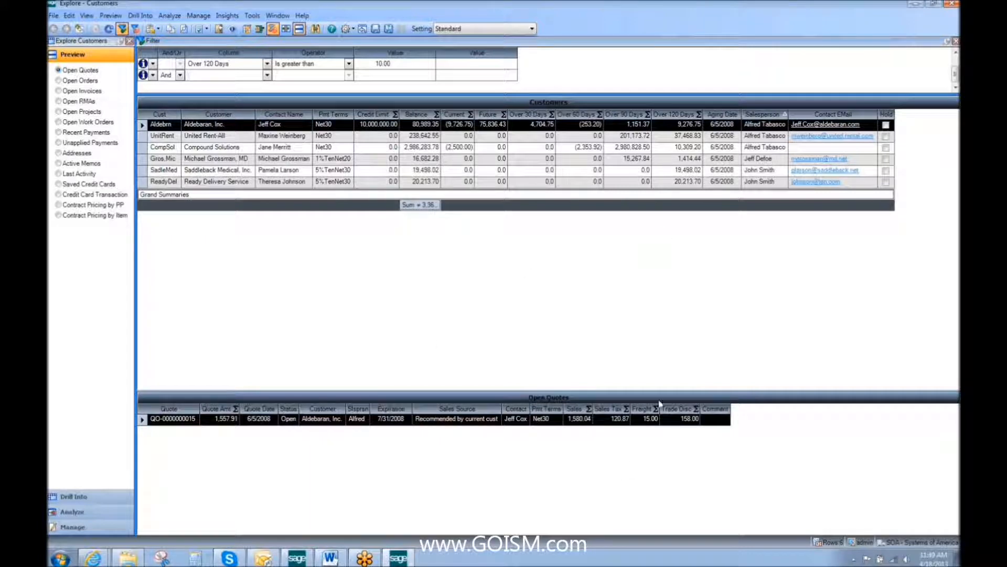
pyautogui.click(152, 78)
pyautogui.moveTo(441, 114); pyautogui.dragTo(457, 114)
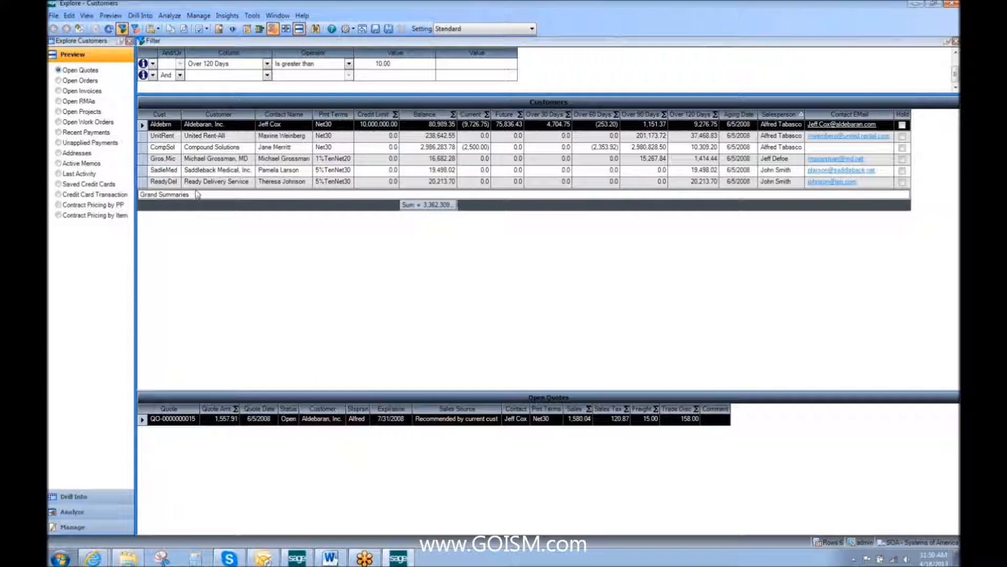
# Select the Aldebaran, Inc. customer and preview its open invoices and active memos in an enlarged preview pane
pyautogui.click(302, 137)
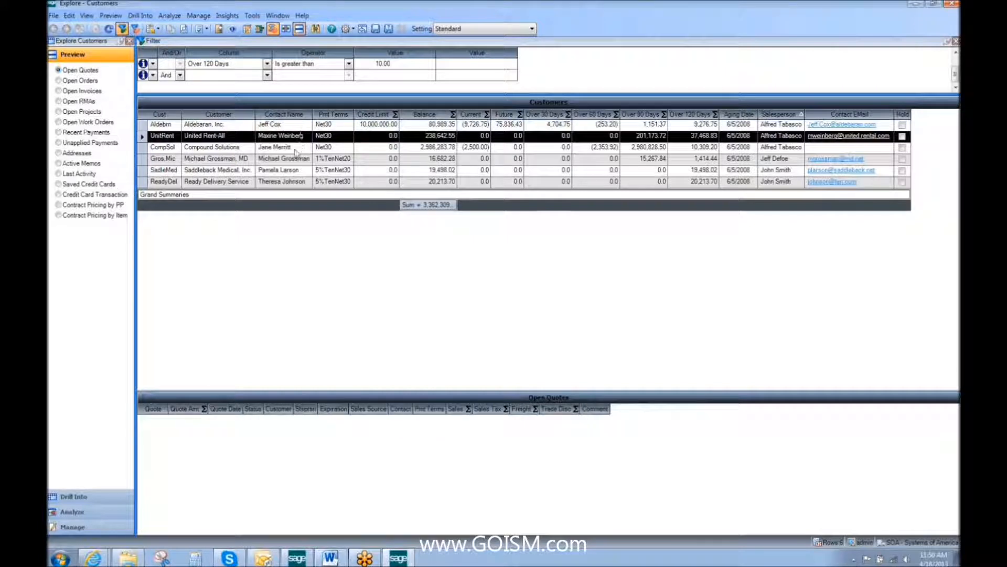
pyautogui.click(295, 150)
pyautogui.click(291, 127)
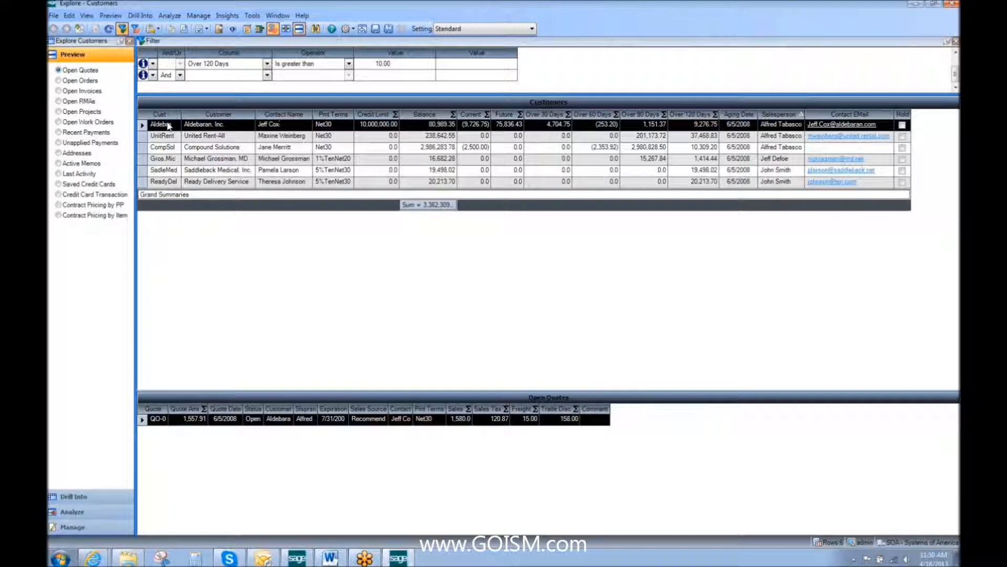
pyautogui.click(58, 92)
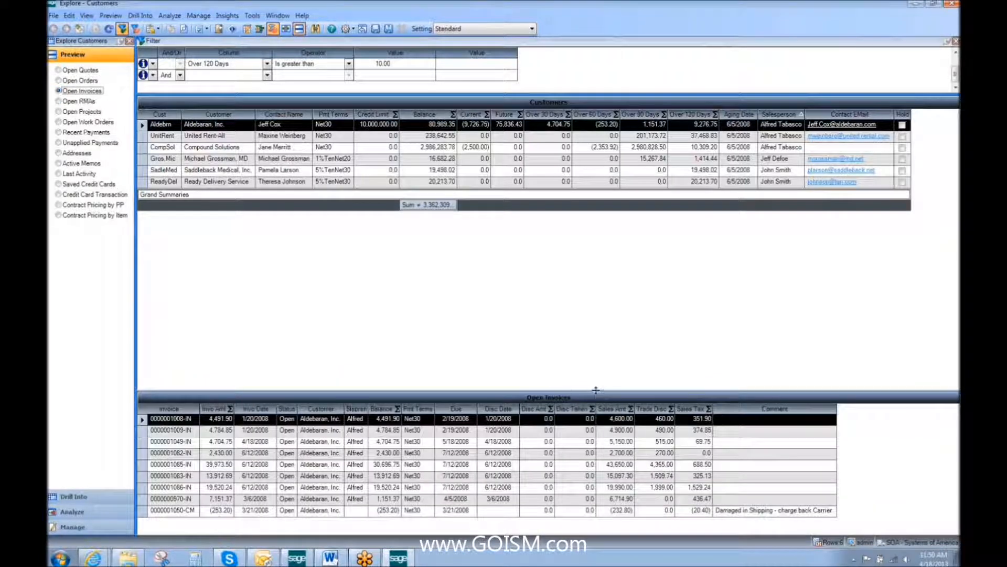
pyautogui.moveTo(596, 391); pyautogui.dragTo(598, 335)
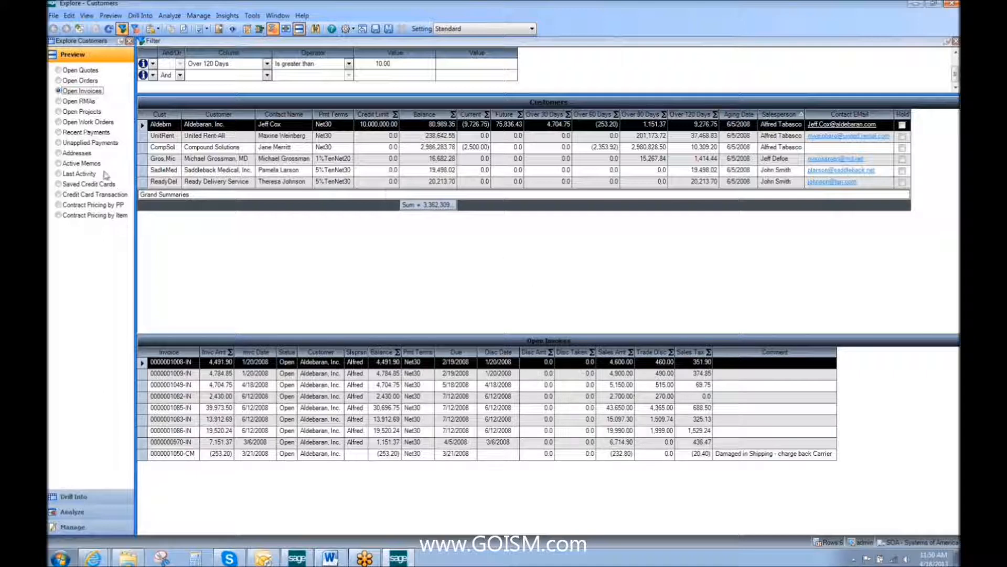
pyautogui.click(59, 163)
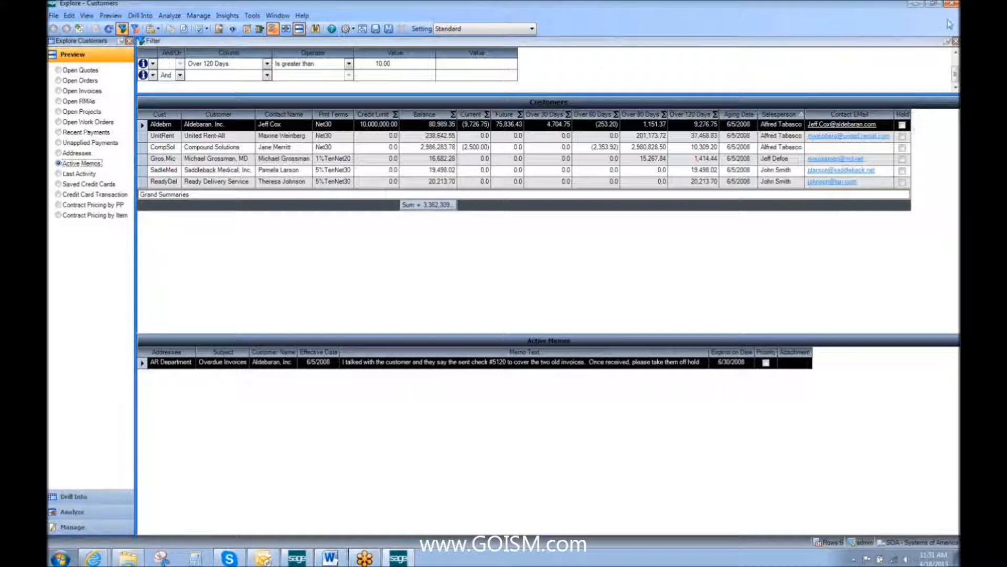
pyautogui.click(952, 4)
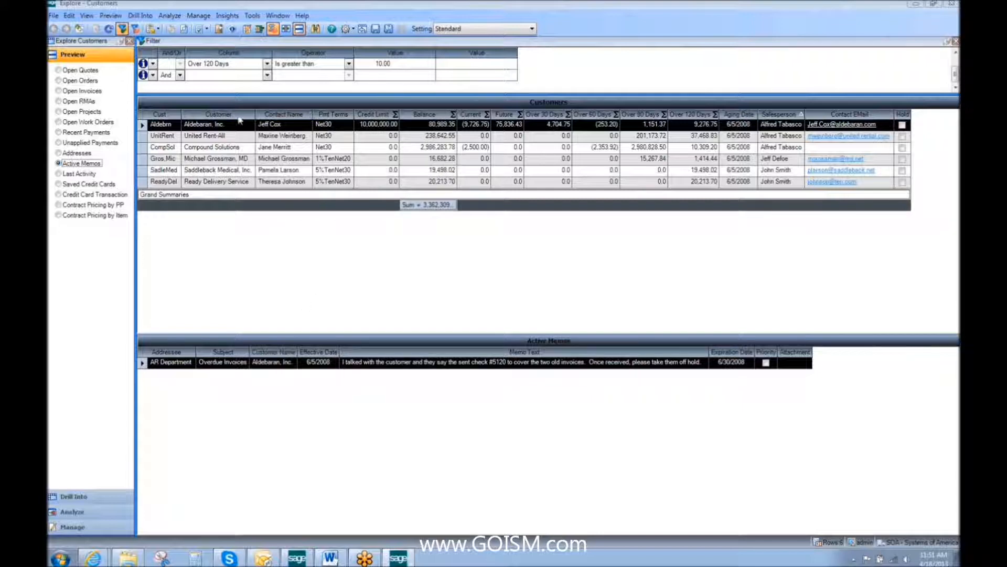
# Add a second And filter condition for Over 90 Days is greater than 20
pyautogui.click(267, 75)
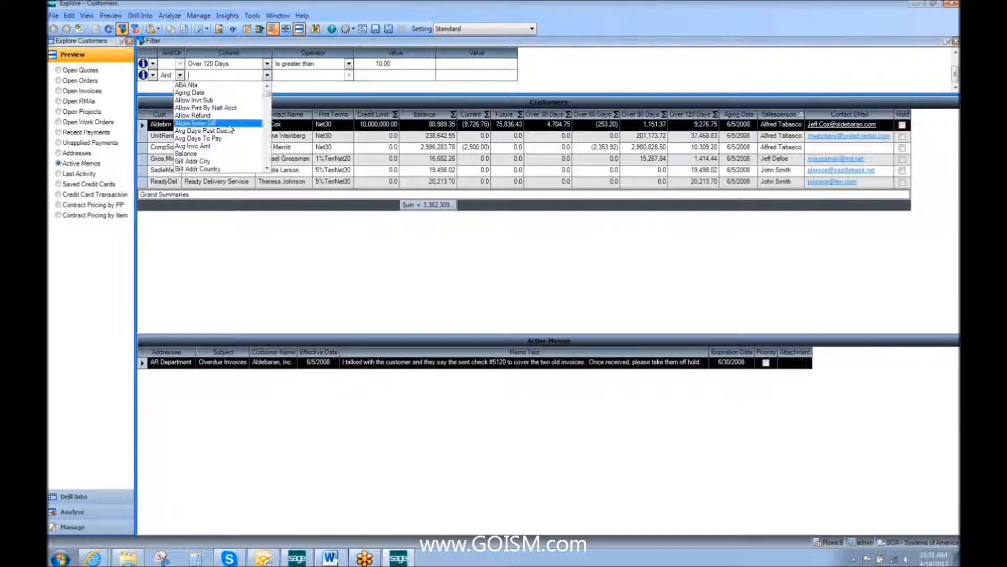
pyautogui.click(267, 157)
pyautogui.click(267, 157)
pyautogui.click(268, 157)
pyautogui.click(267, 157)
pyautogui.click(267, 157)
pyautogui.click(264, 108)
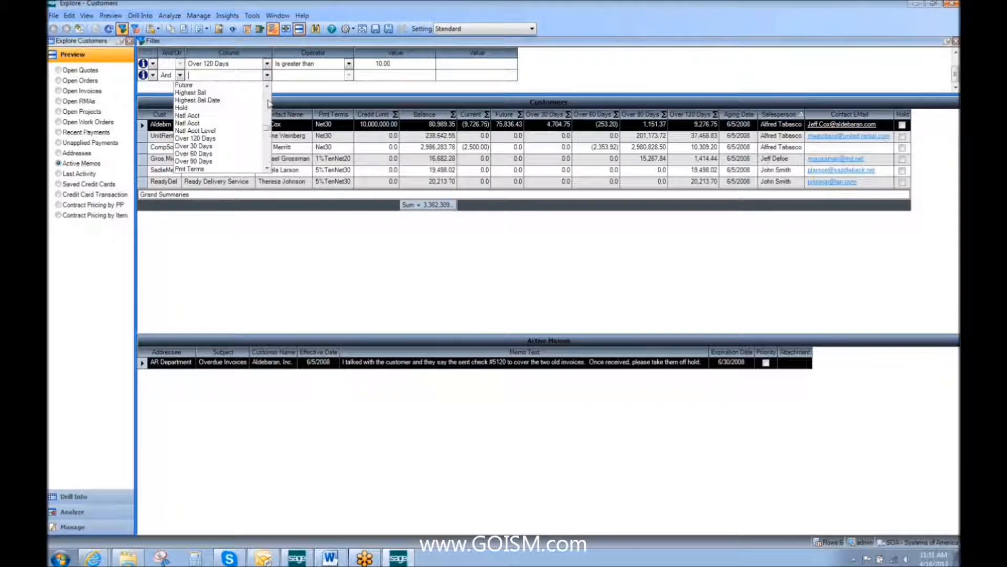
pyautogui.click(231, 162)
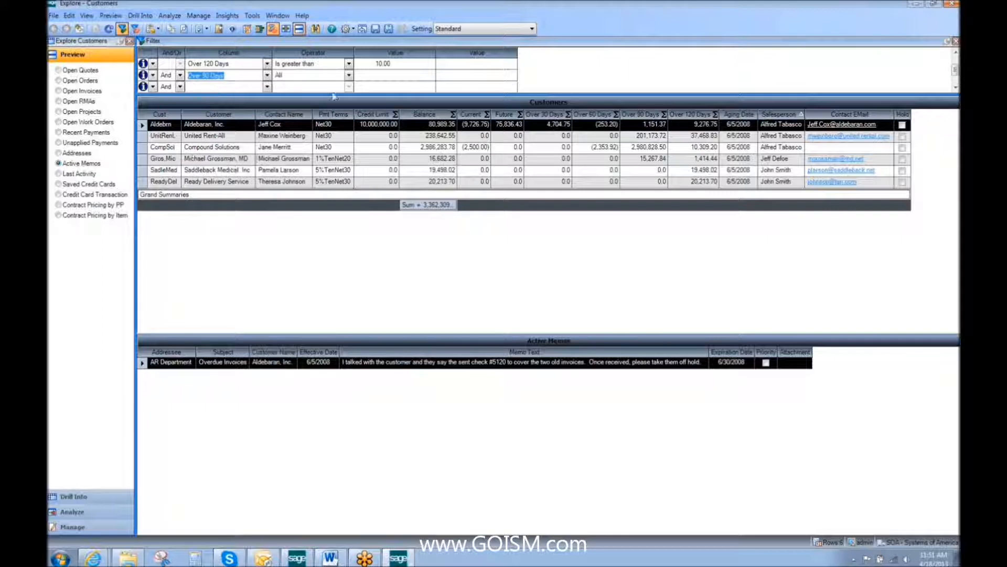
pyautogui.click(349, 75)
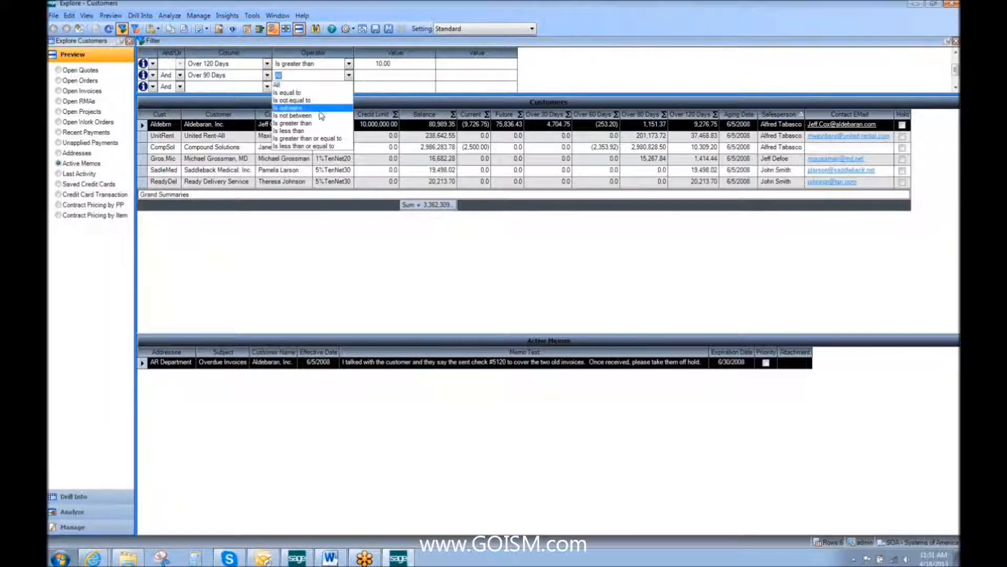
pyautogui.click(322, 127)
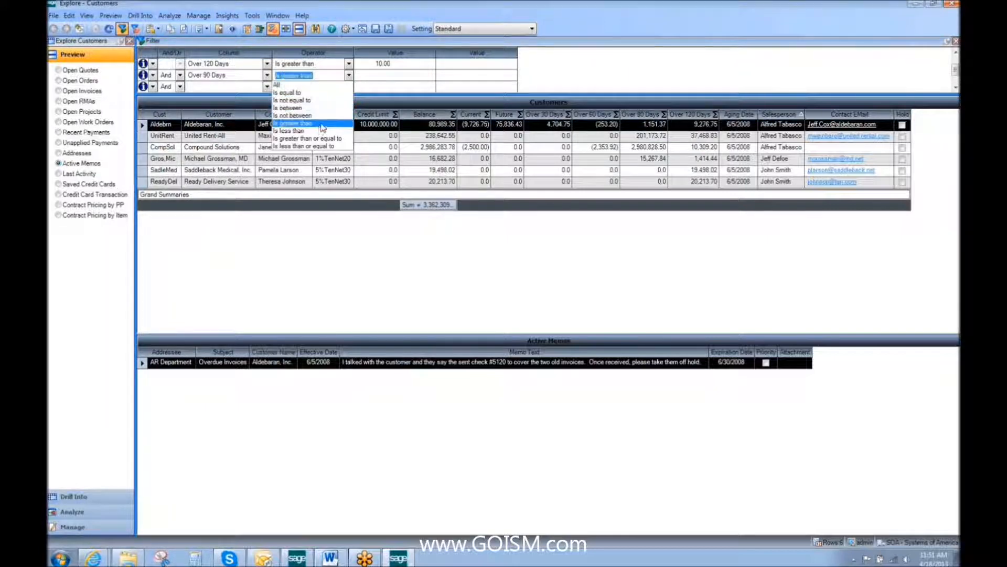
pyautogui.click(391, 75)
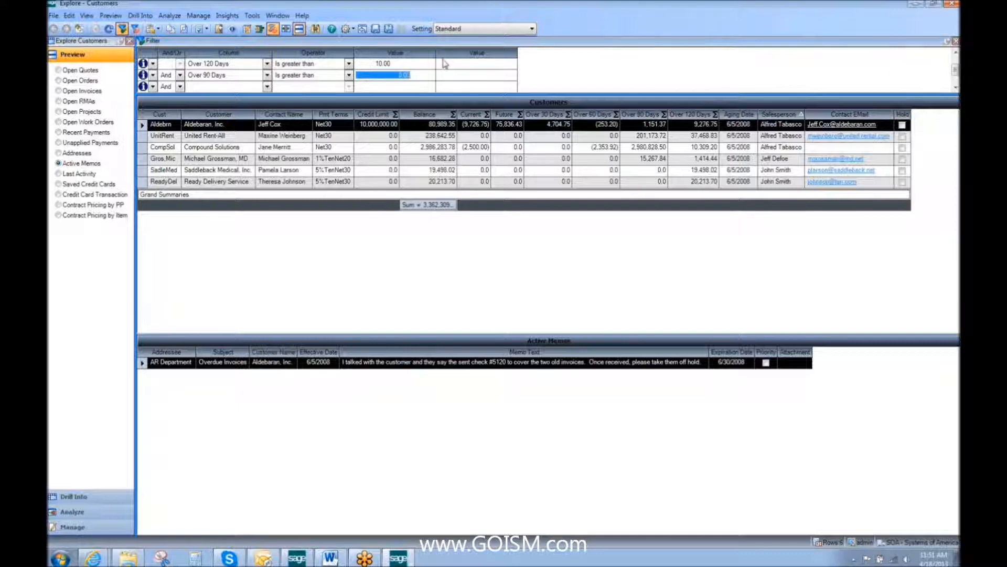
pyautogui.write('20')
# Add a third And filter condition for Over 60 Days is greater than 30
pyautogui.click(268, 88)
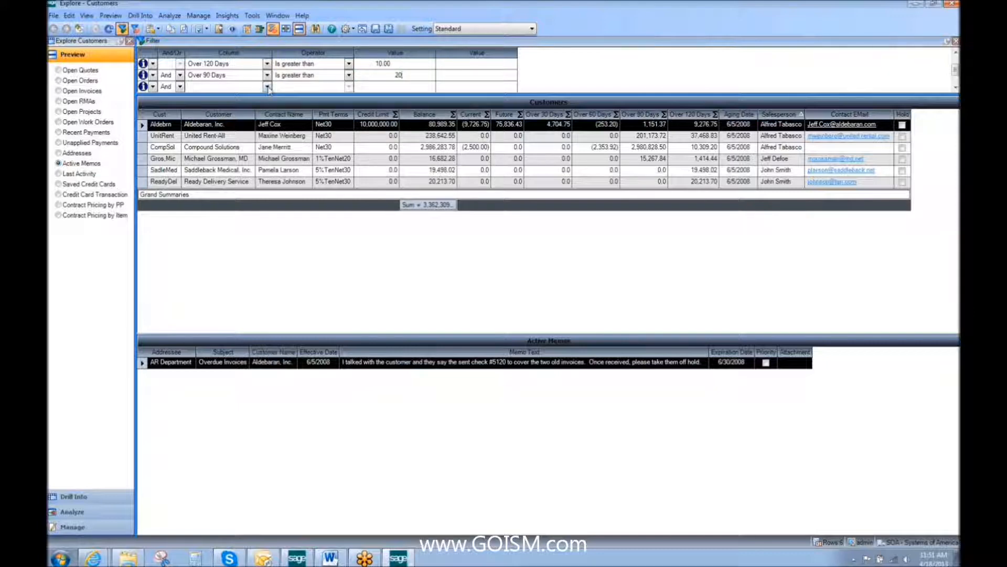
pyautogui.click(267, 77)
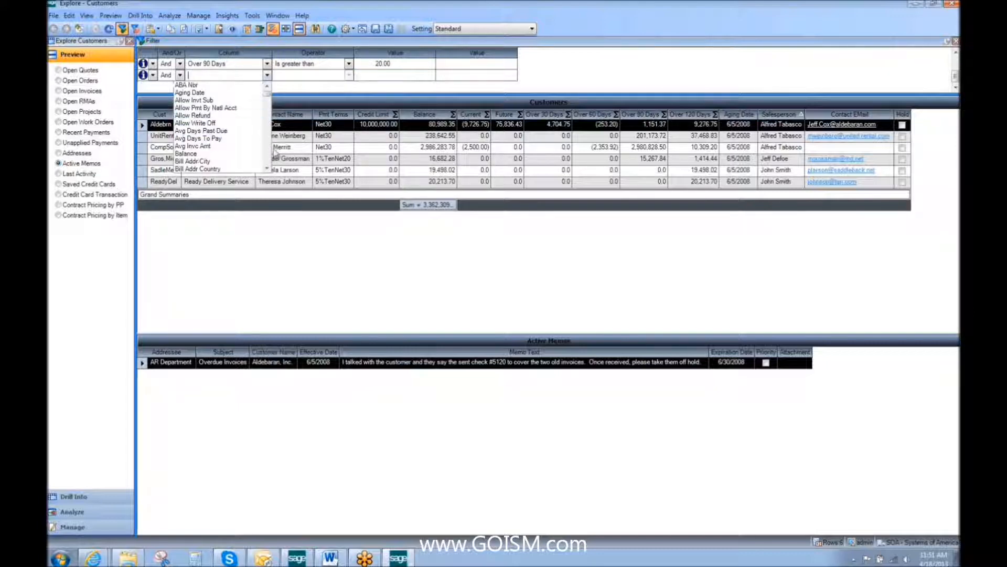
pyautogui.scroll(-5, 268, 149)
pyautogui.scroll(-10, 268, 152)
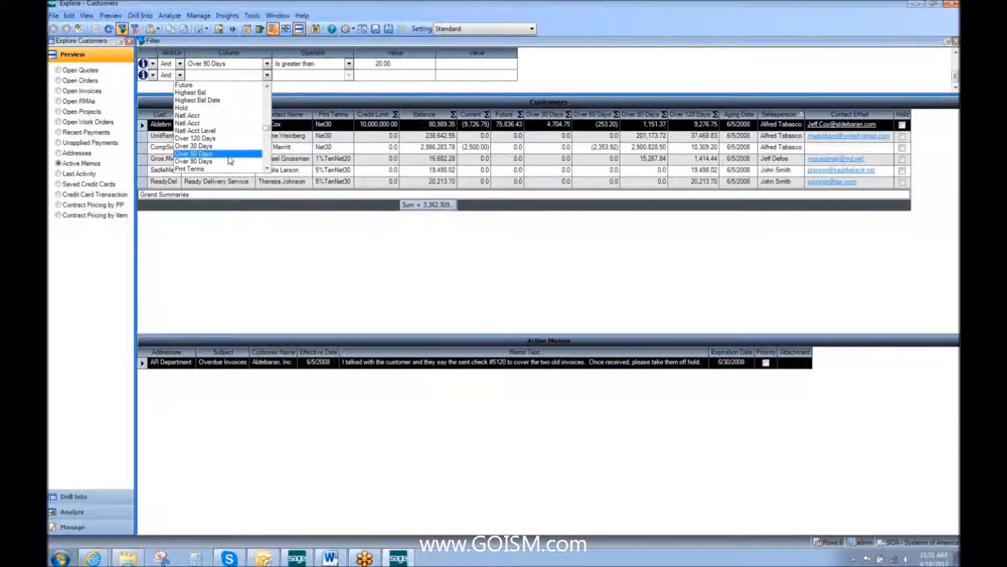
pyautogui.click(228, 162)
pyautogui.click(348, 77)
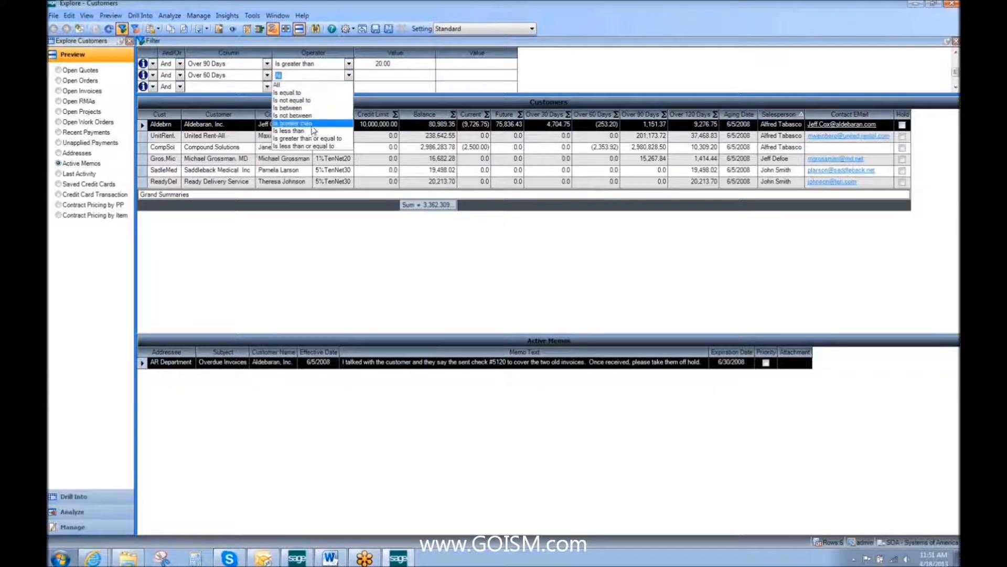
pyautogui.click(313, 123)
pyautogui.click(397, 77)
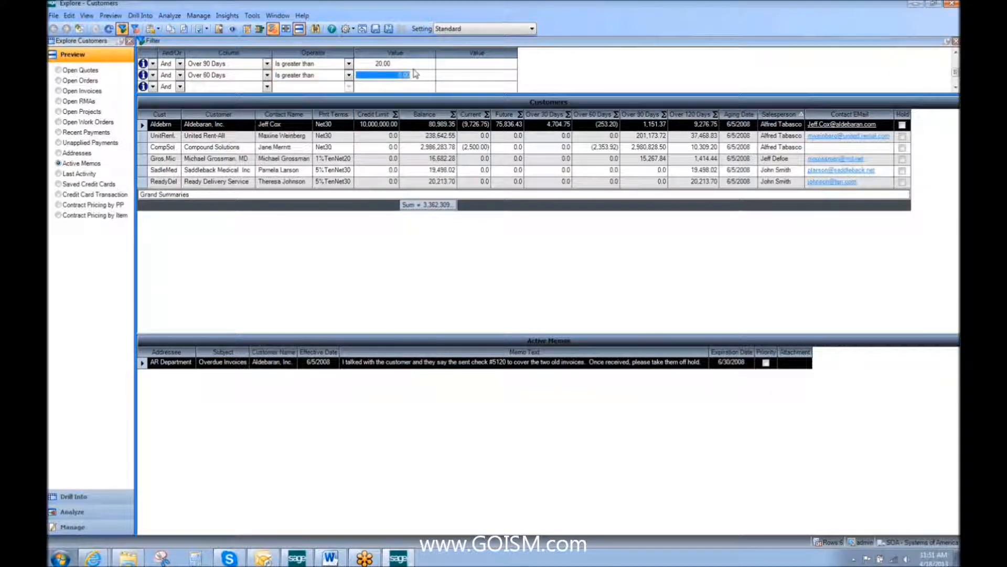
pyautogui.write('30')
pyautogui.press('Tab')
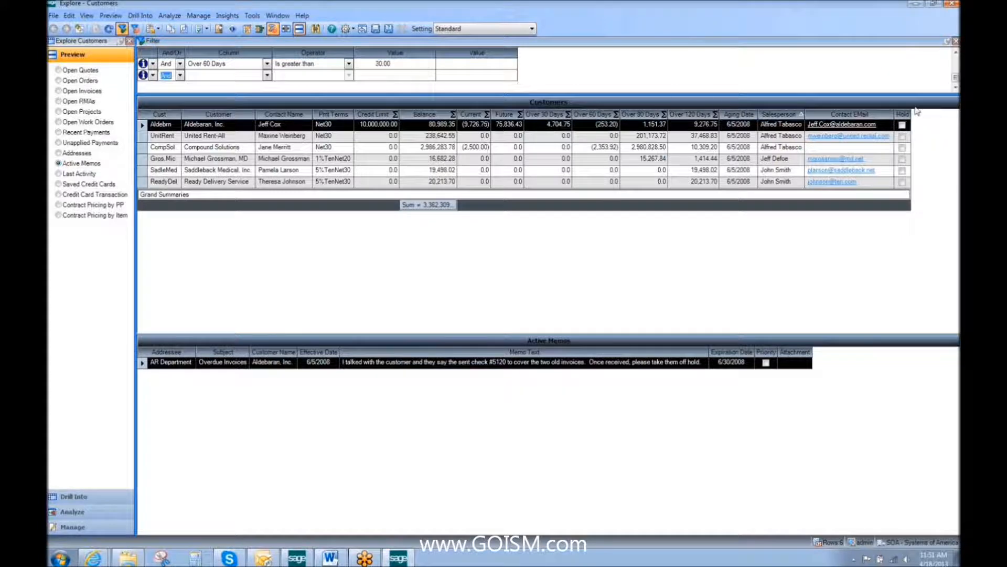
# Start a new calculated column for the Customers grid and name it Total of over 60
pyautogui.click(248, 30)
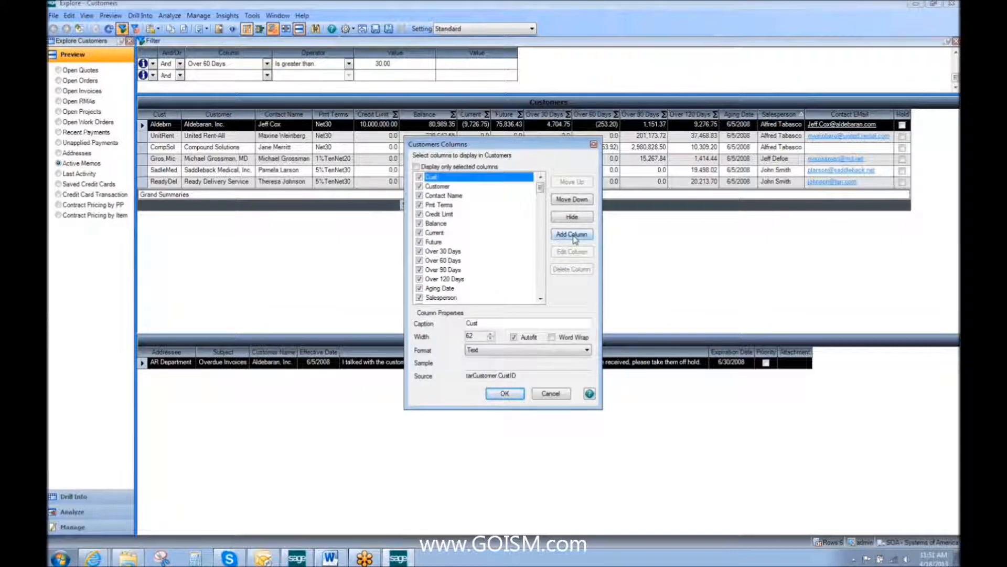
pyautogui.click(572, 234)
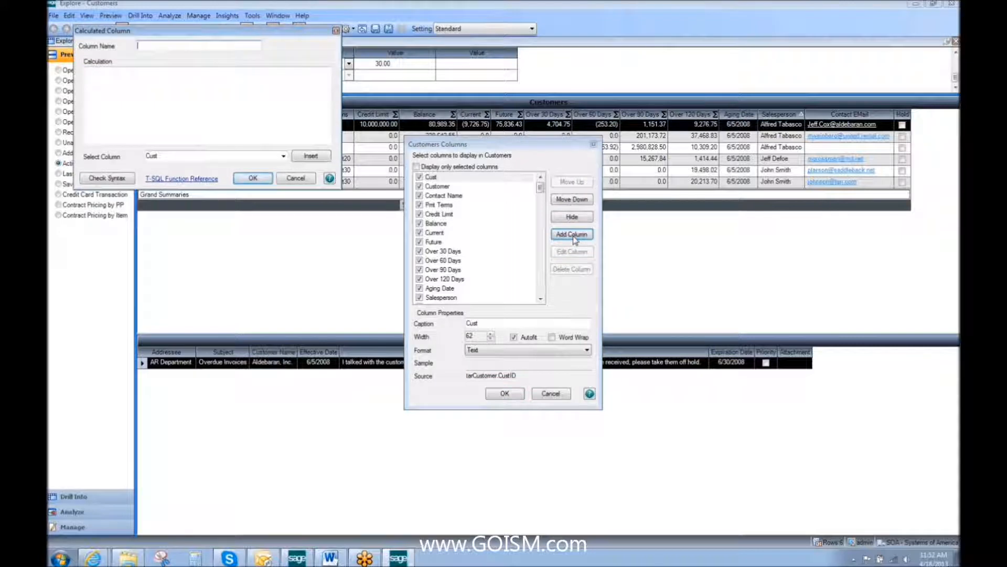
pyautogui.write('Total of over 60')
# Insert the Over 60 Days column as the first term of the calculation, followed by a plus sign
pyautogui.click(284, 156)
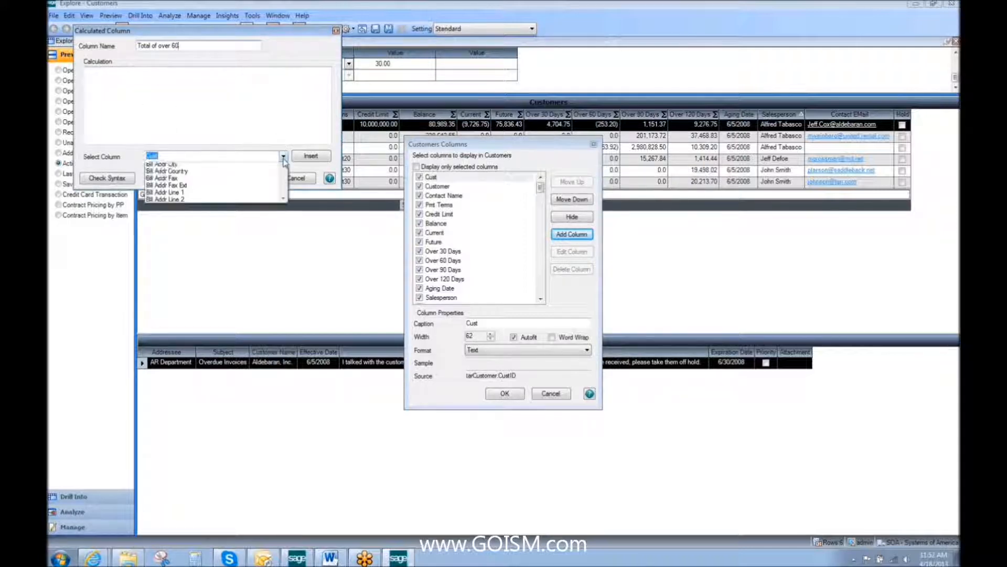
pyautogui.click(283, 335)
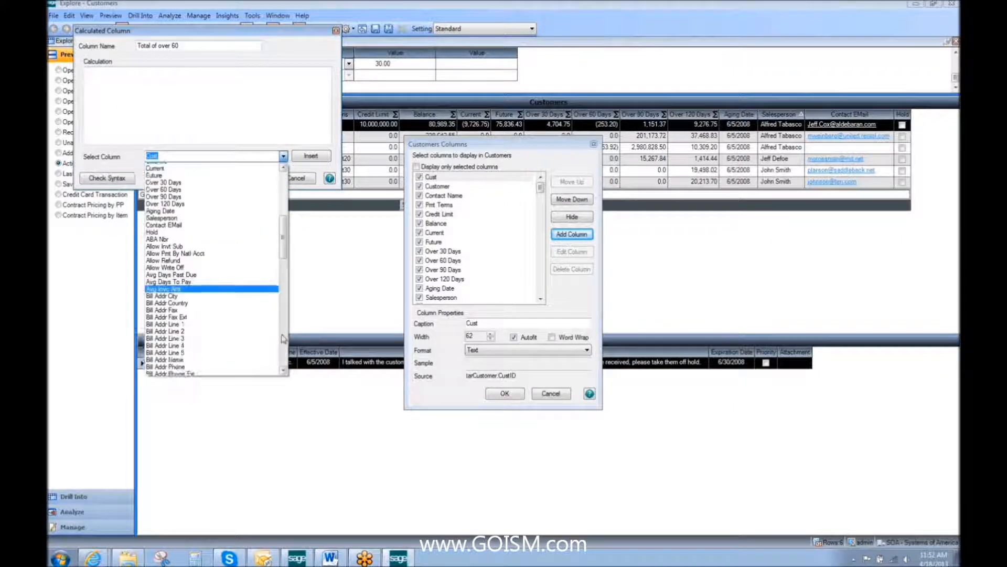
pyautogui.click(282, 335)
pyautogui.click(283, 336)
pyautogui.moveTo(286, 336); pyautogui.dragTo(287, 330)
pyautogui.moveTo(283, 303)
pyautogui.mouseDown()
pyautogui.moveTo(281, 327)
pyautogui.moveTo(281, 296)
pyautogui.mouseUp()
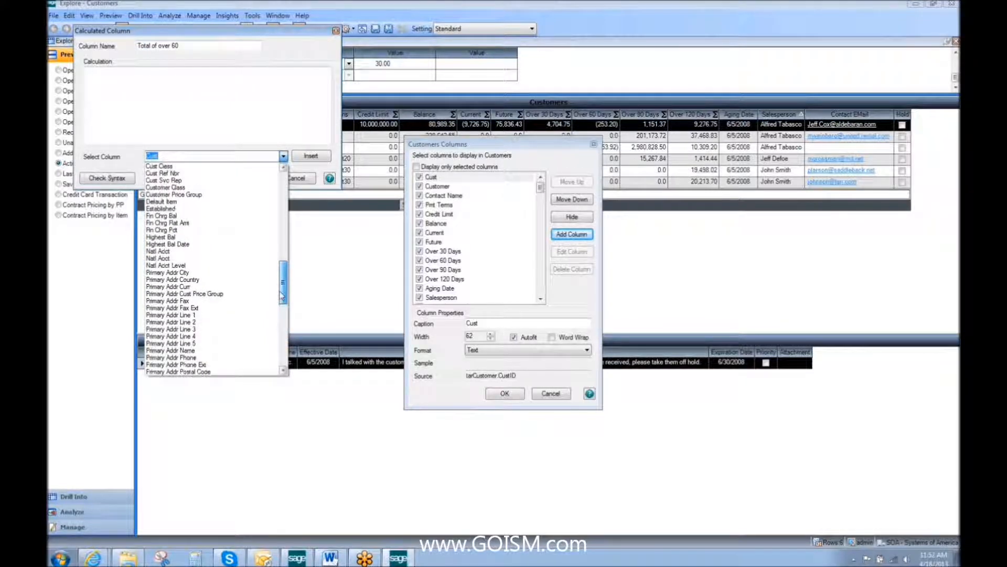
pyautogui.moveTo(282, 296); pyautogui.dragTo(280, 214)
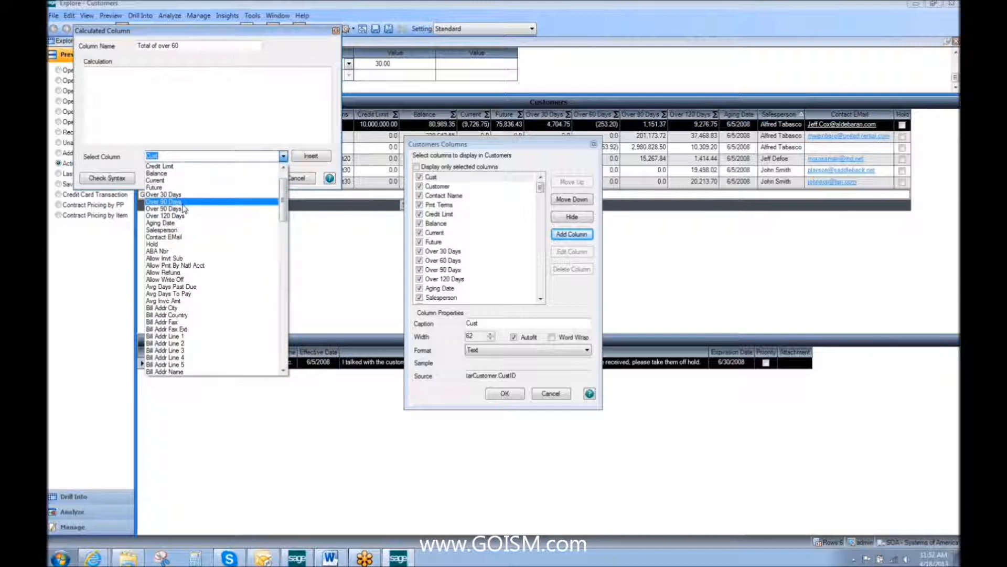
pyautogui.click(182, 202)
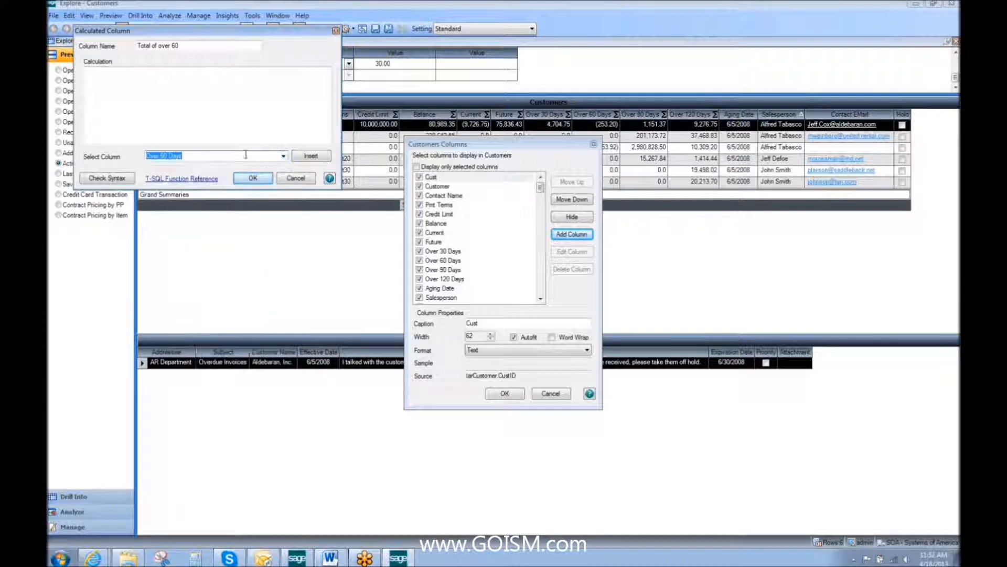
pyautogui.click(319, 154)
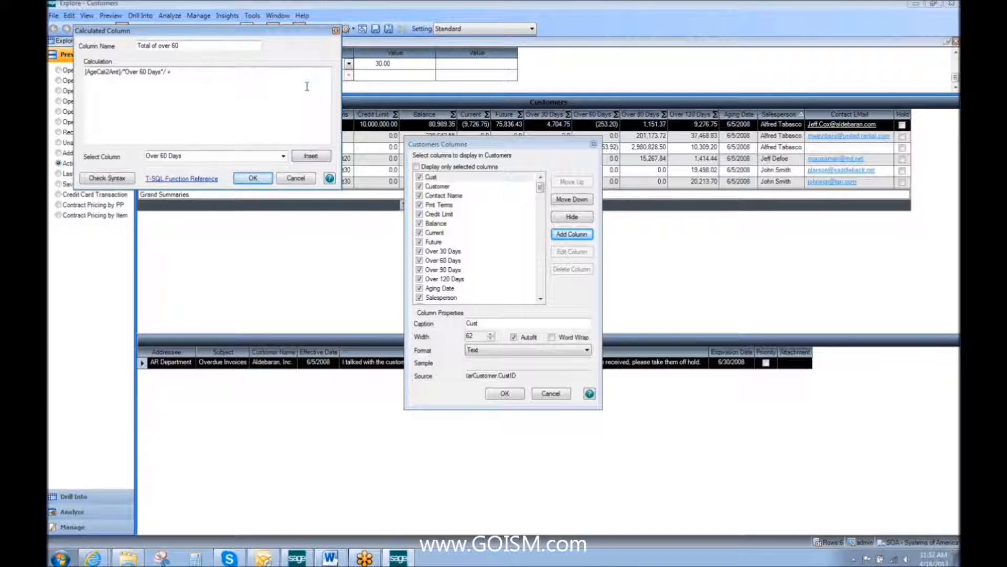
# Append the Over 90 Days column and another plus sign to the calculation
pyautogui.click(283, 156)
pyautogui.click(256, 171)
pyautogui.click(304, 156)
pyautogui.click(265, 73)
pyautogui.write('+')
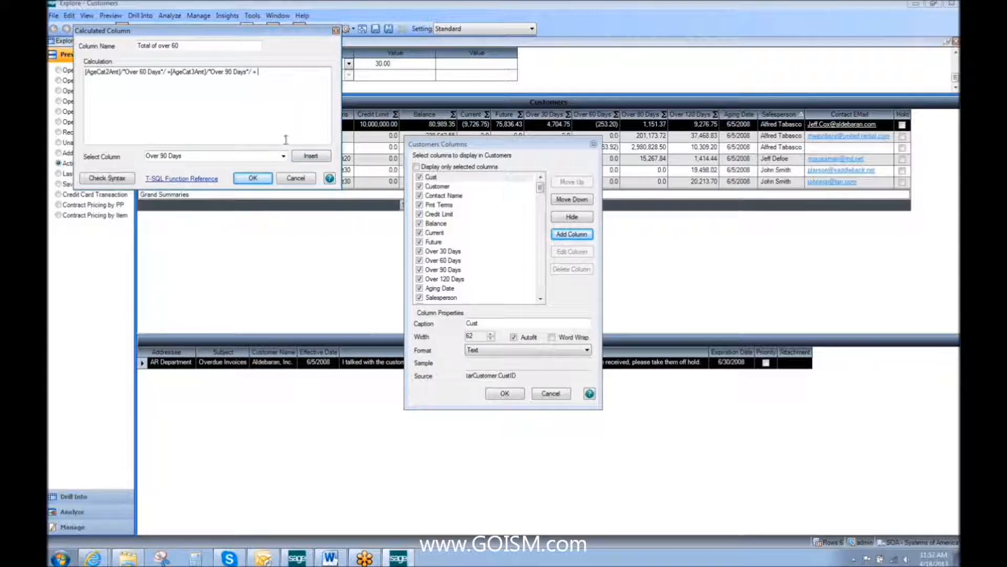
# Append the Over 120 Days column as the last term of the calculation and save the calculated column to the Customers grid
pyautogui.click(284, 156)
pyautogui.click(165, 173)
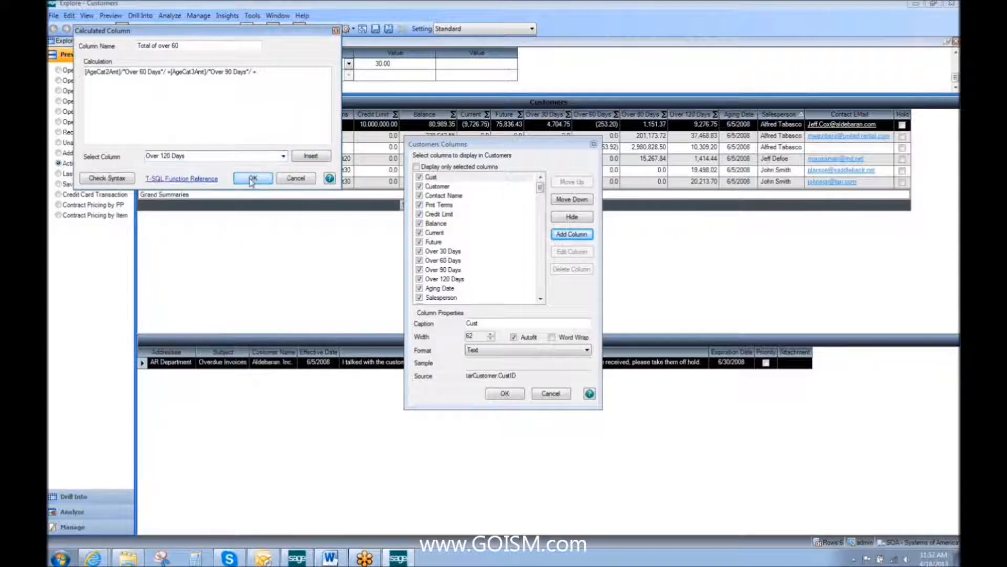
pyautogui.click(253, 177)
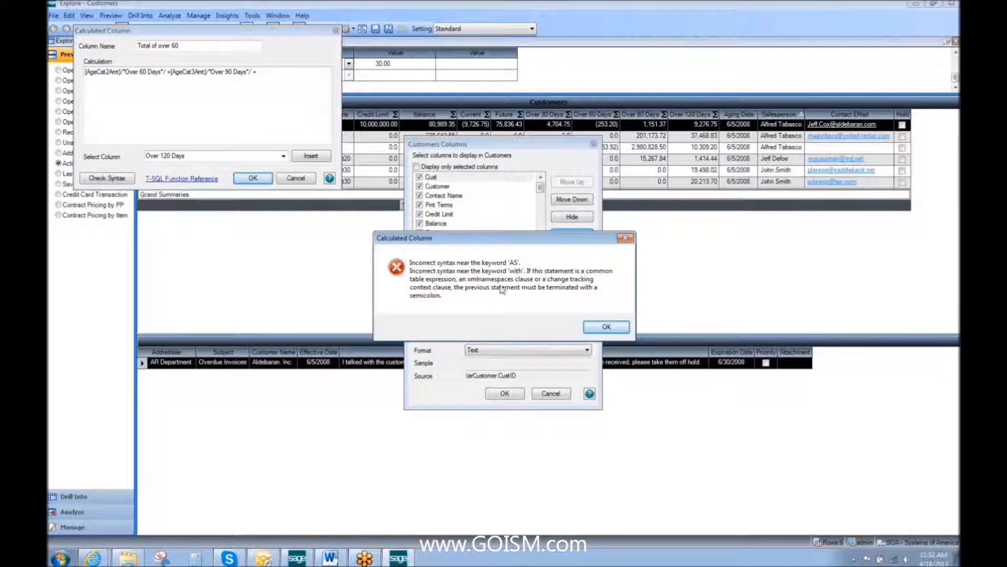
pyautogui.click(606, 326)
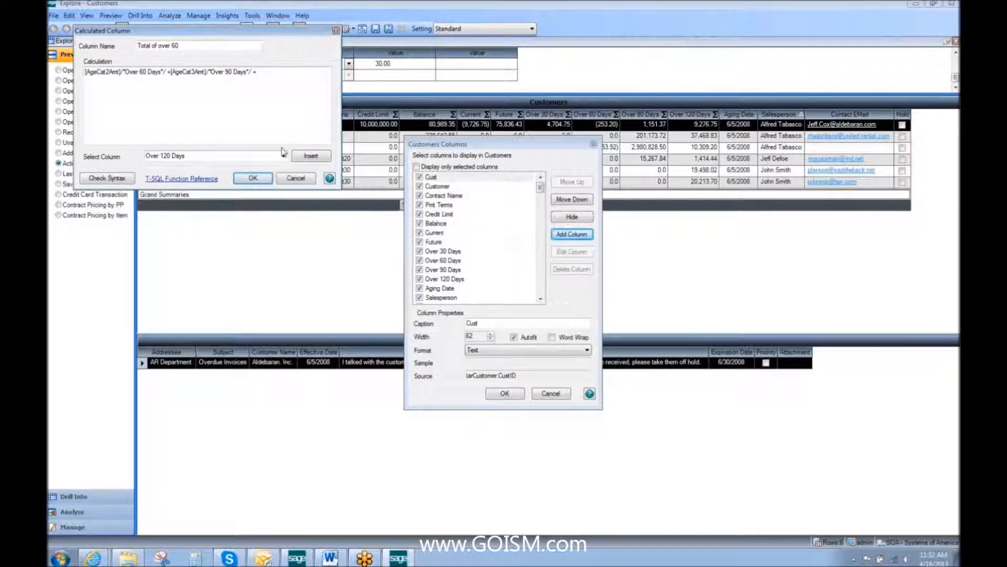
pyautogui.click(311, 155)
pyautogui.click(253, 179)
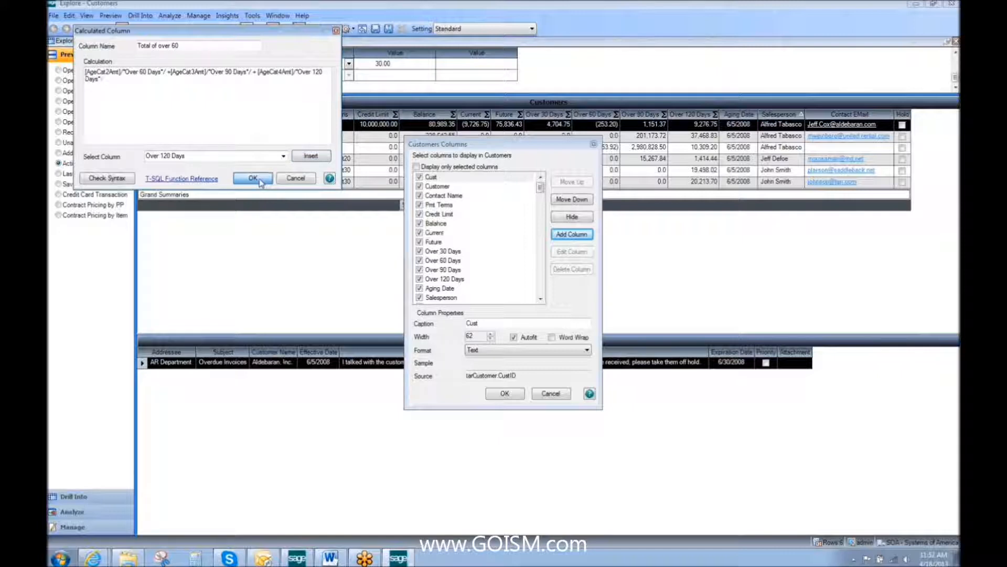
pyautogui.click(505, 396)
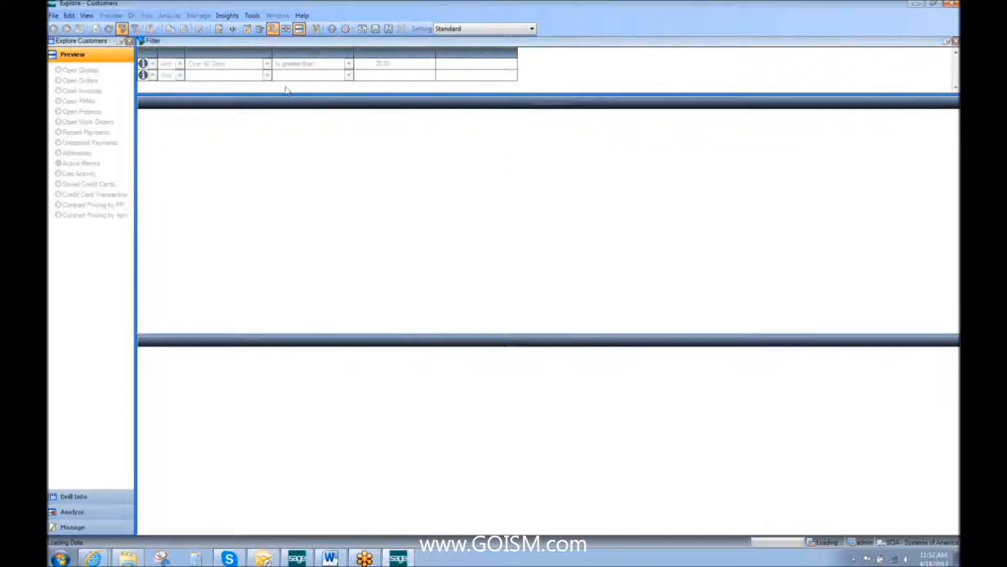
# Refresh the Customers grid, then restore the explorer window from full screen and enlarge it to fill most of the desktop
pyautogui.click(109, 29)
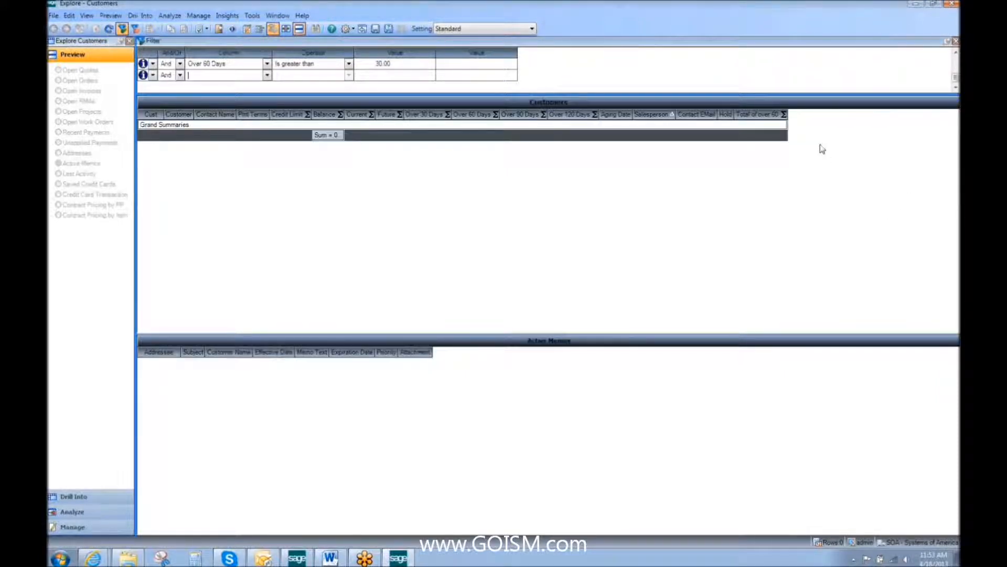
pyautogui.click(936, 4)
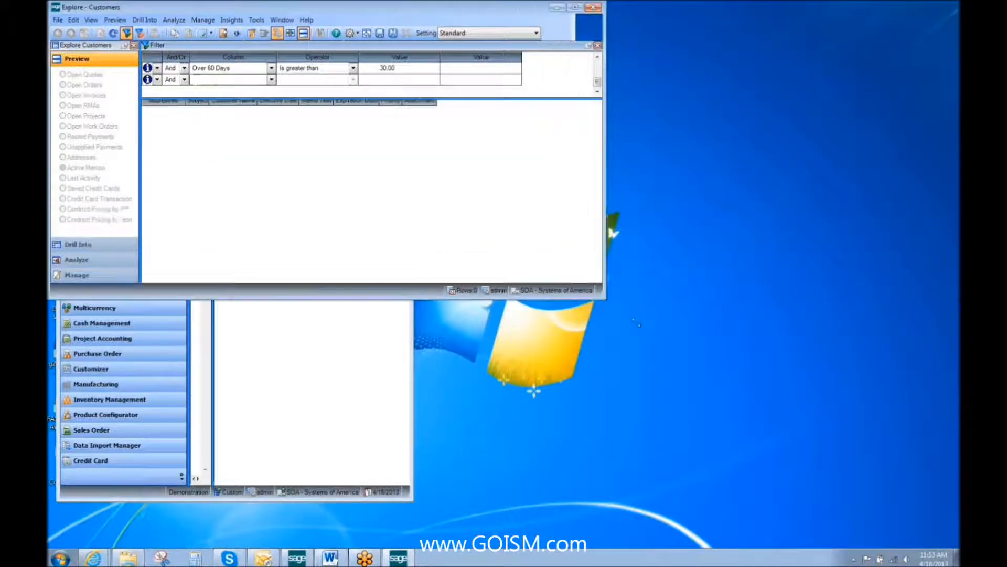
pyautogui.moveTo(606, 299); pyautogui.dragTo(913, 534)
# Change the connectors of the Over 60 Days and Over 90 Days filter conditions to Or
pyautogui.click(171, 68)
pyautogui.click(185, 68)
pyautogui.click(175, 78)
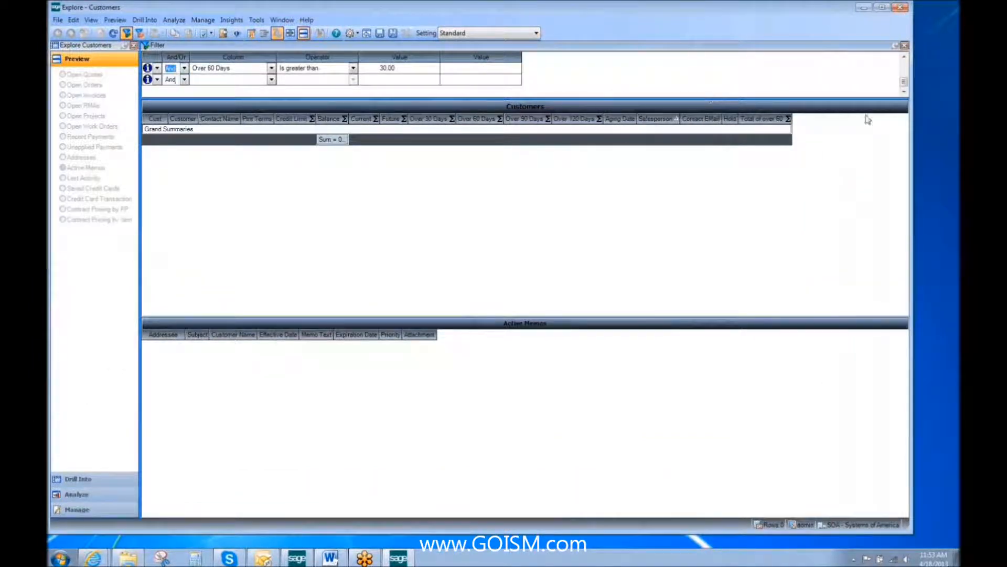
pyautogui.click(907, 70)
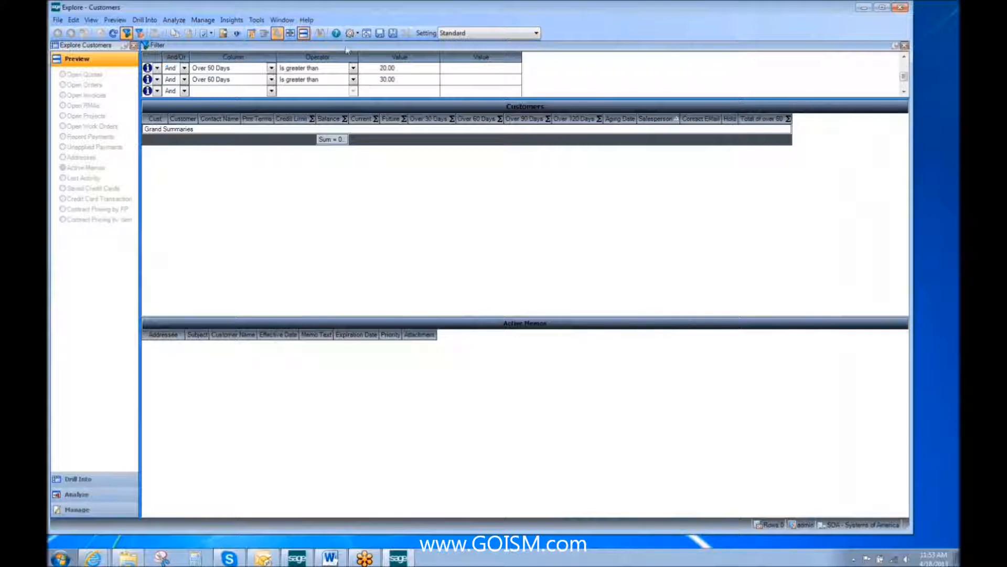
pyautogui.click(184, 79)
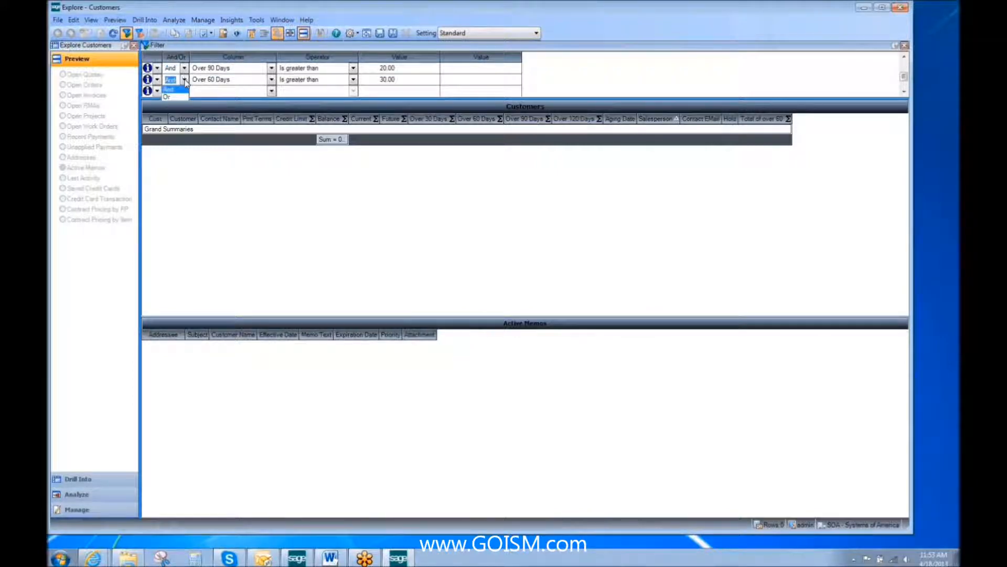
pyautogui.click(175, 96)
pyautogui.click(184, 69)
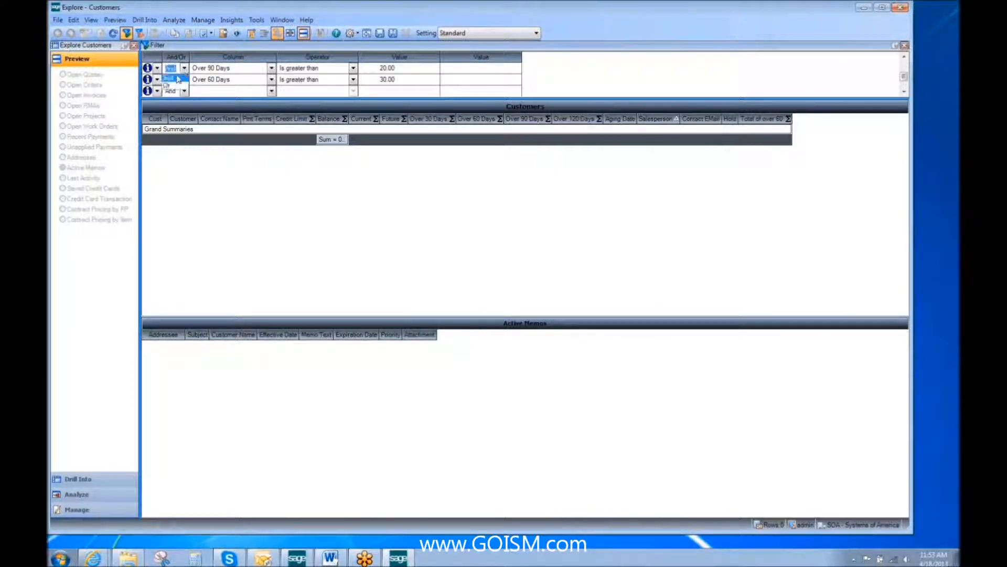
pyautogui.click(173, 87)
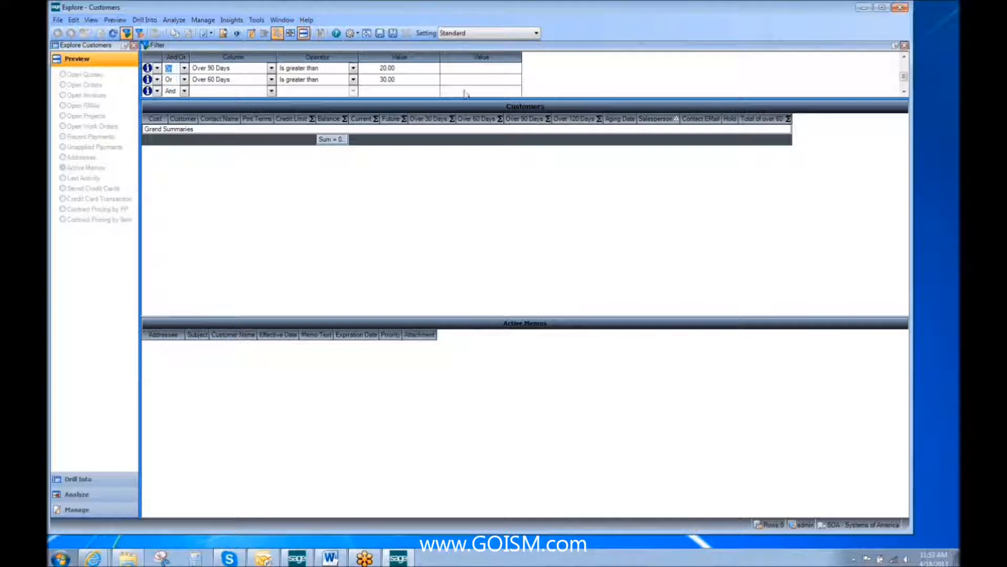
# Enlarge the filter area so all conditions fit and refresh the Customers grid with the revised filter
pyautogui.click(904, 58)
pyautogui.click(904, 57)
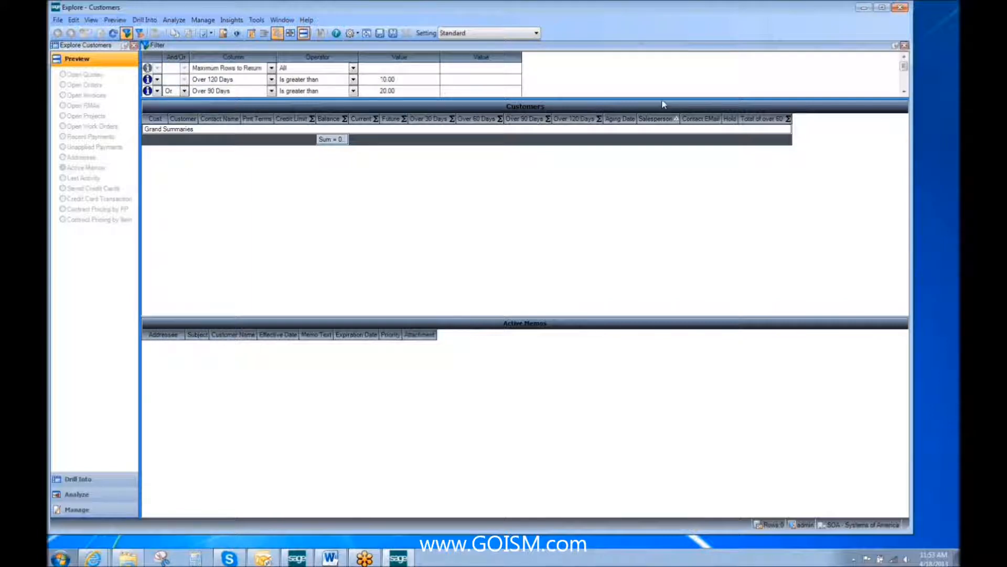
pyautogui.moveTo(662, 99); pyautogui.dragTo(652, 139)
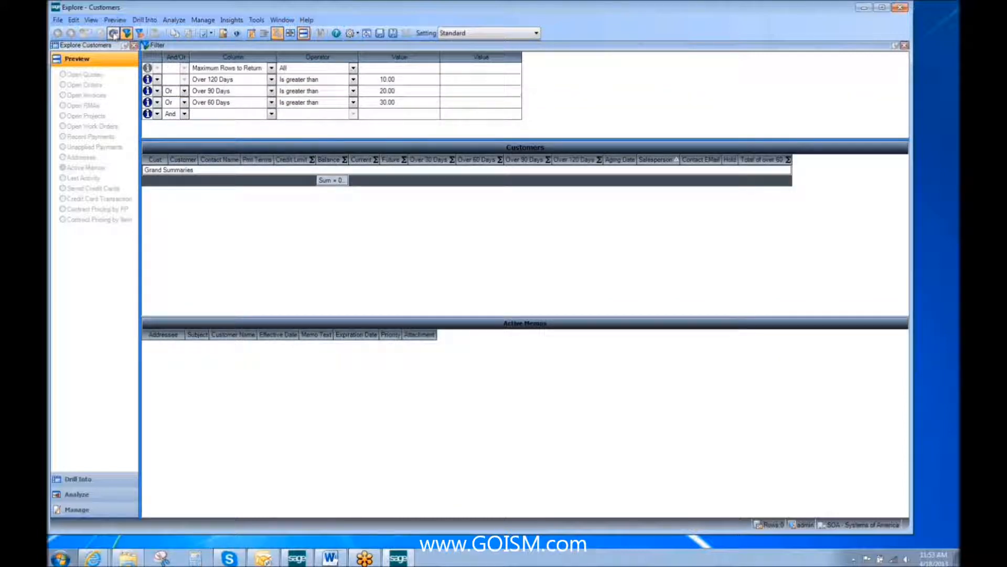
pyautogui.click(113, 34)
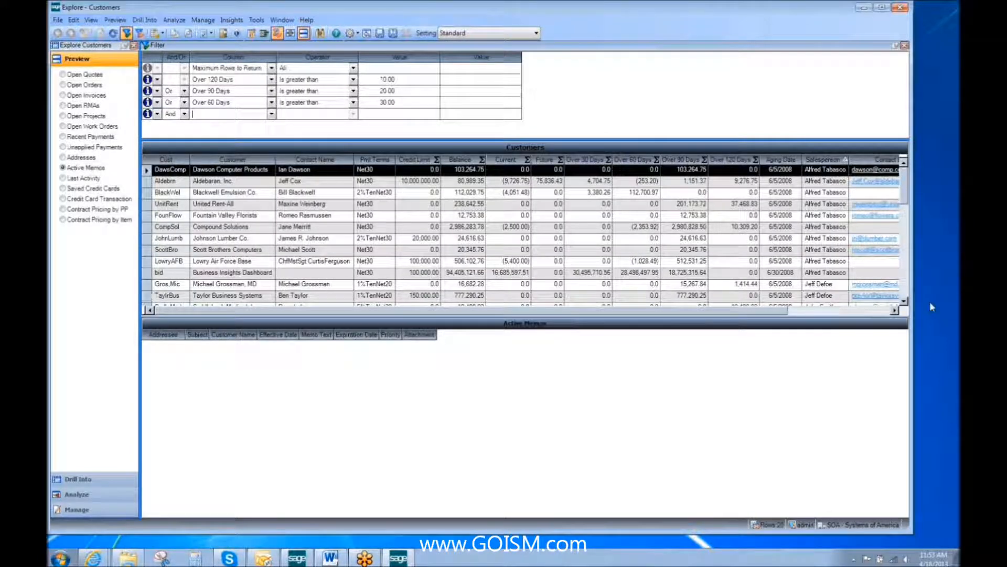
# Examine the Total of over 60 column at the far end of the Customers grid and return to the first columns
pyautogui.click(868, 310)
pyautogui.moveTo(871, 159); pyautogui.dragTo(630, 153)
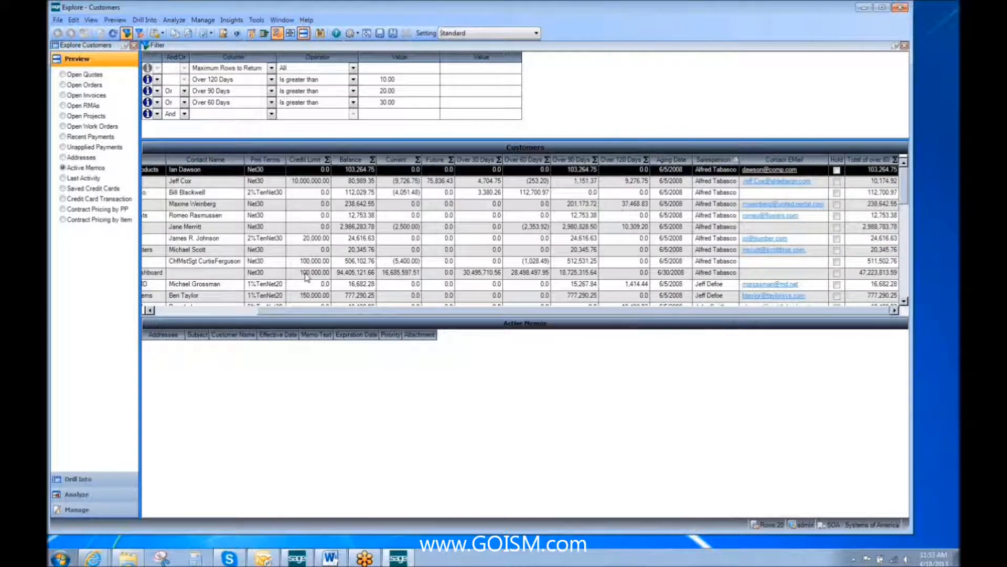
pyautogui.click(223, 313)
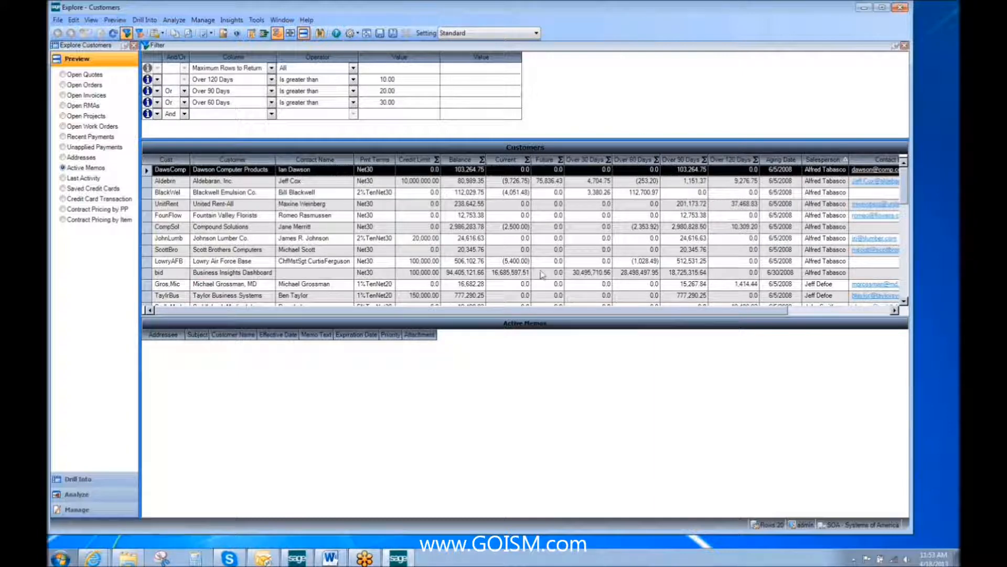
# Save the current filter and column layout as a new setting named For aging, displayed on the Explorer Bar
pyautogui.click(396, 37)
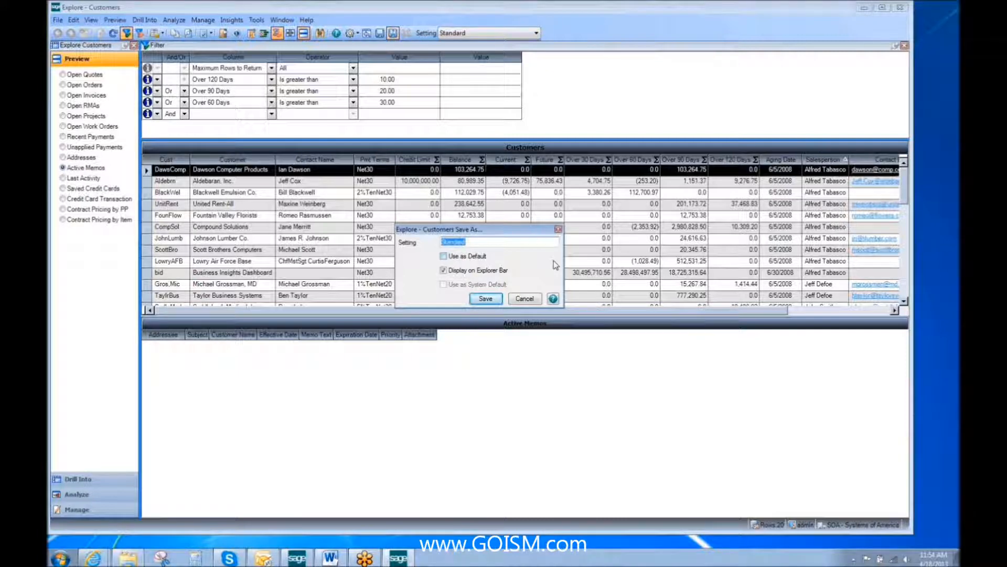
pyautogui.write('Fri')
pyautogui.write(' aging,')
pyautogui.press('BackSpace')
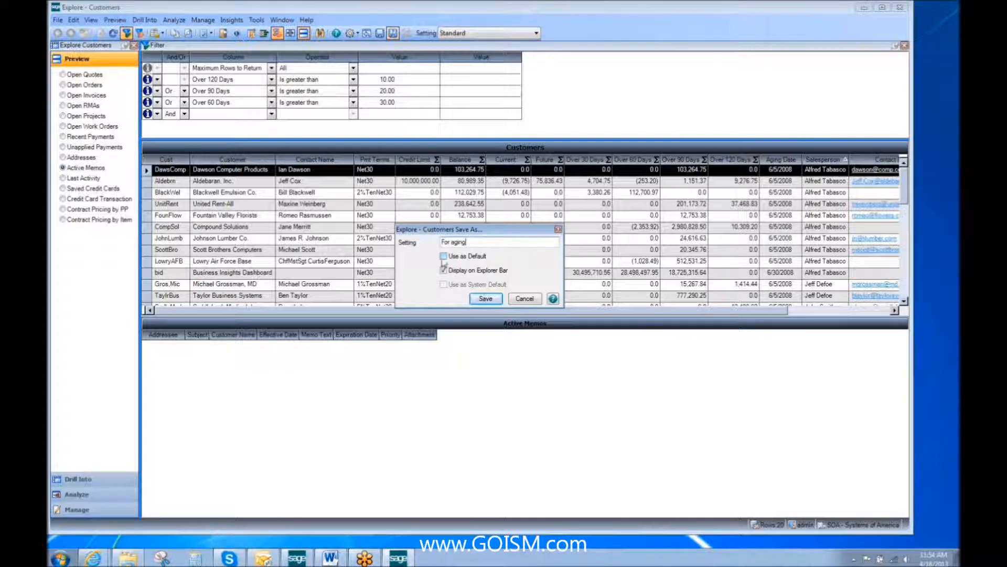
pyautogui.click(486, 298)
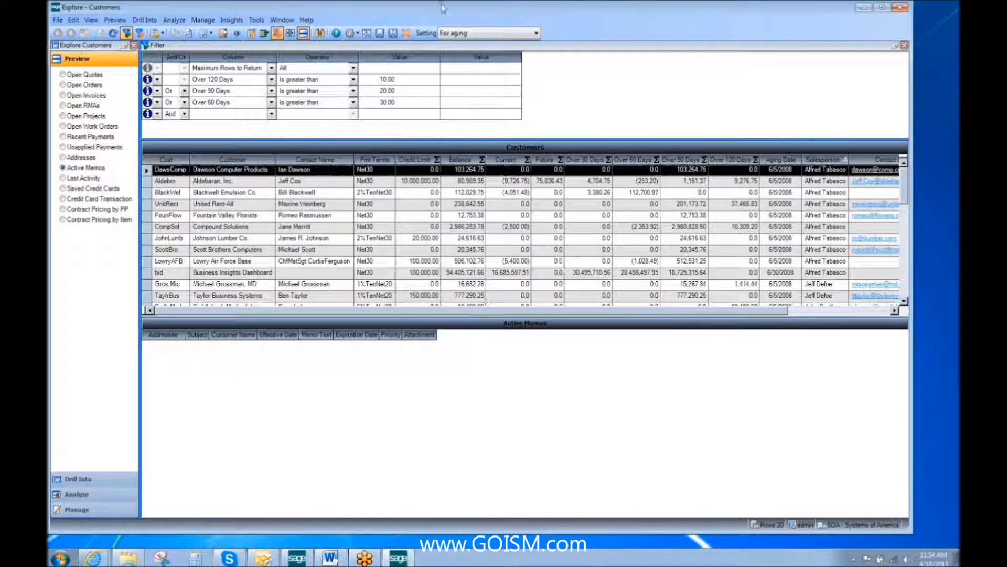
# Switch the explorer to the Standard setting and back to the For aging setting
pyautogui.click(537, 33)
pyautogui.click(514, 48)
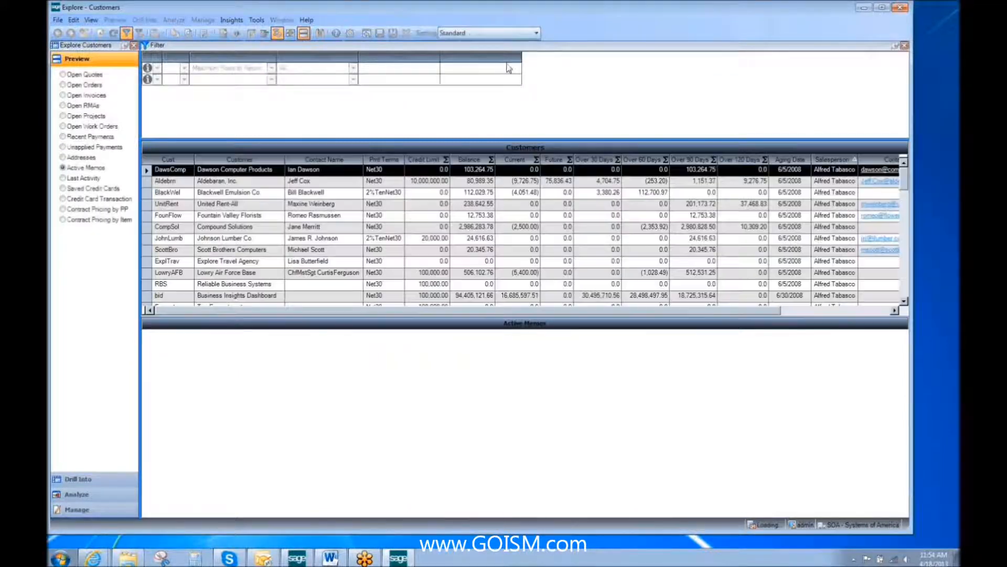
pyautogui.click(537, 33)
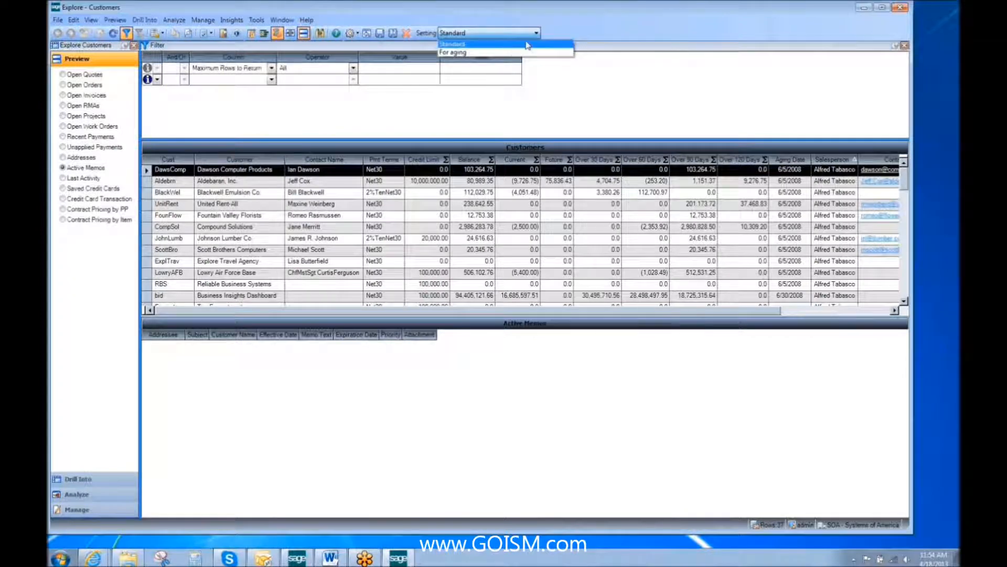
pyautogui.click(504, 56)
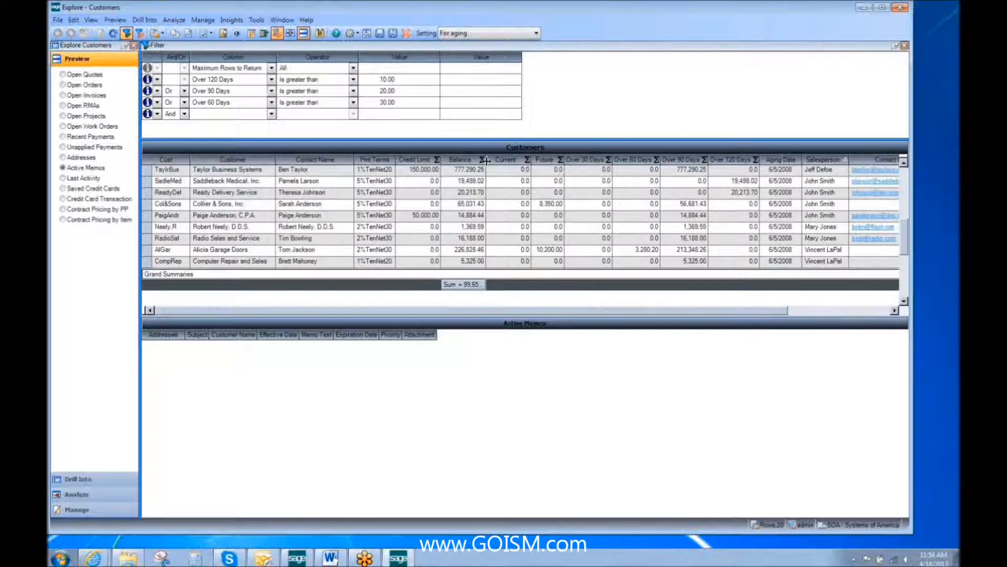
# Widen the Balance column to read its full sum in the grand summaries, then return to the first customer rows
pyautogui.moveTo(486, 161); pyautogui.dragTo(515, 164)
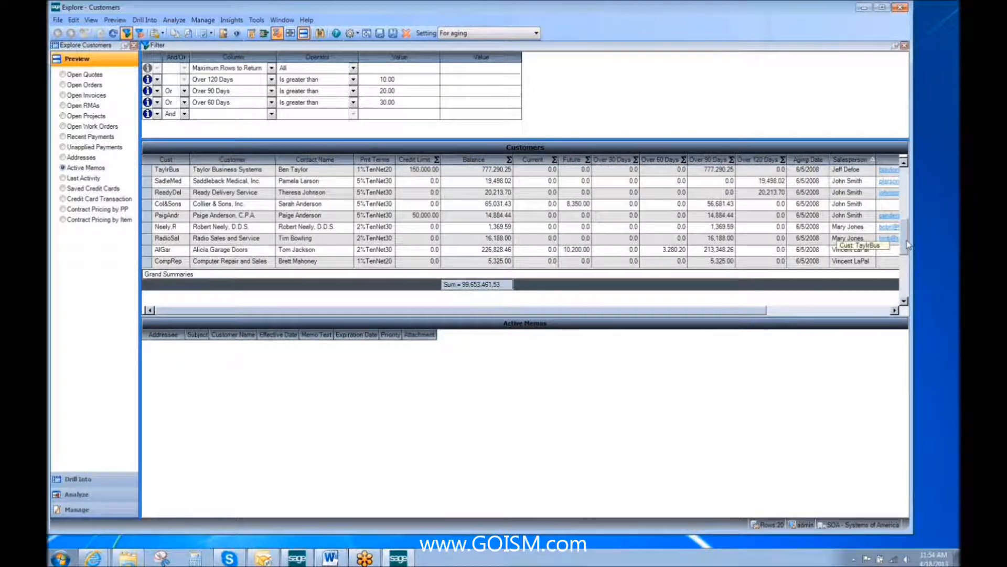
pyautogui.moveTo(909, 244); pyautogui.dragTo(906, 176)
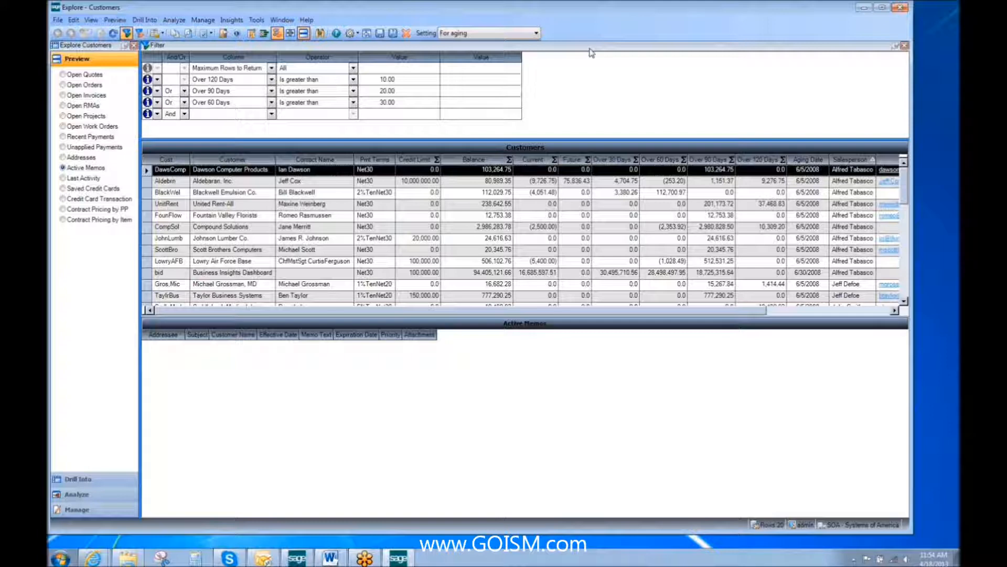
# Load the Standard setting once more and reload the For aging setting to compare the two views
pyautogui.click(535, 33)
pyautogui.click(520, 45)
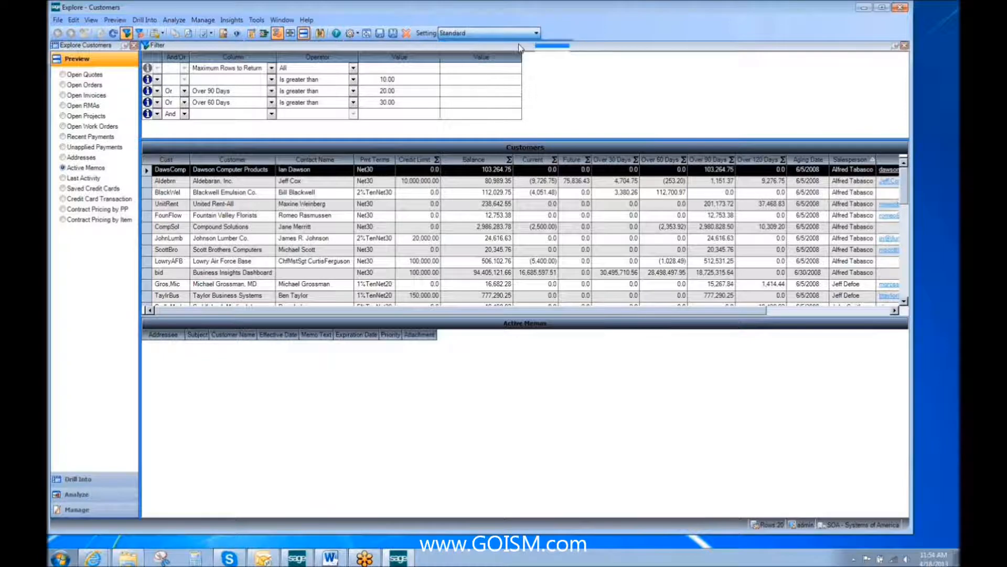
pyautogui.click(536, 35)
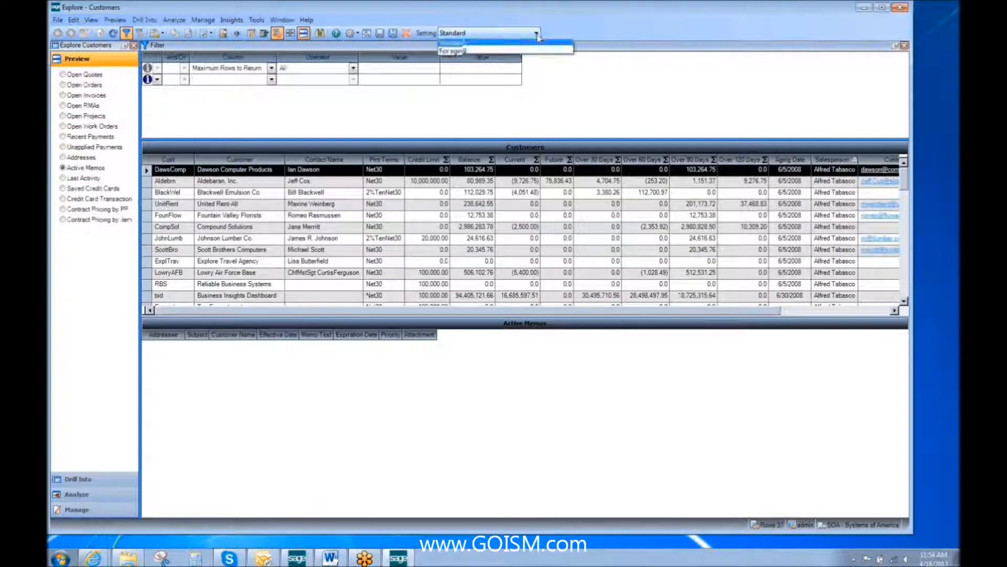
pyautogui.click(518, 56)
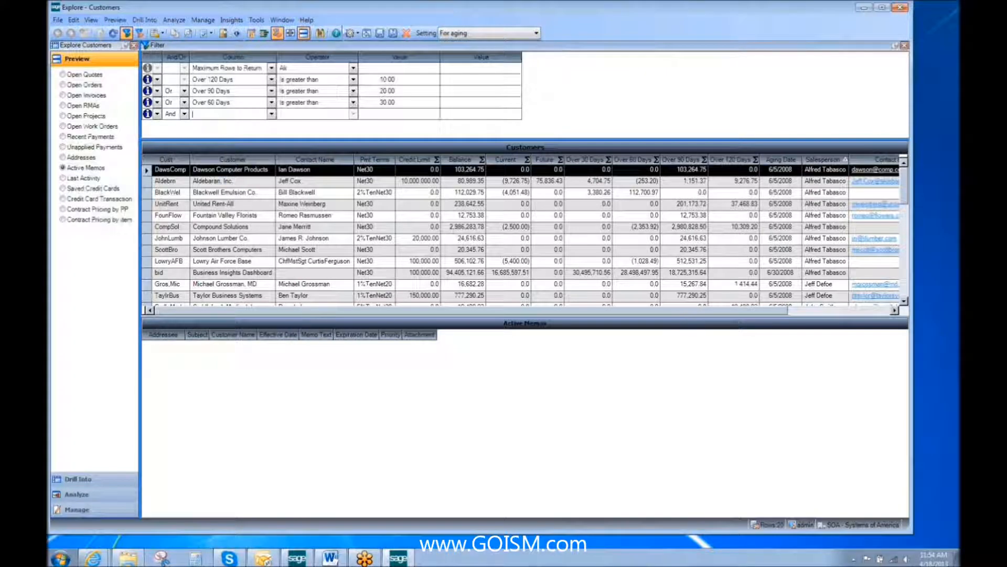
# Turn on Show All Settings so that settings saved by every user are available for selection
pyautogui.click(257, 21)
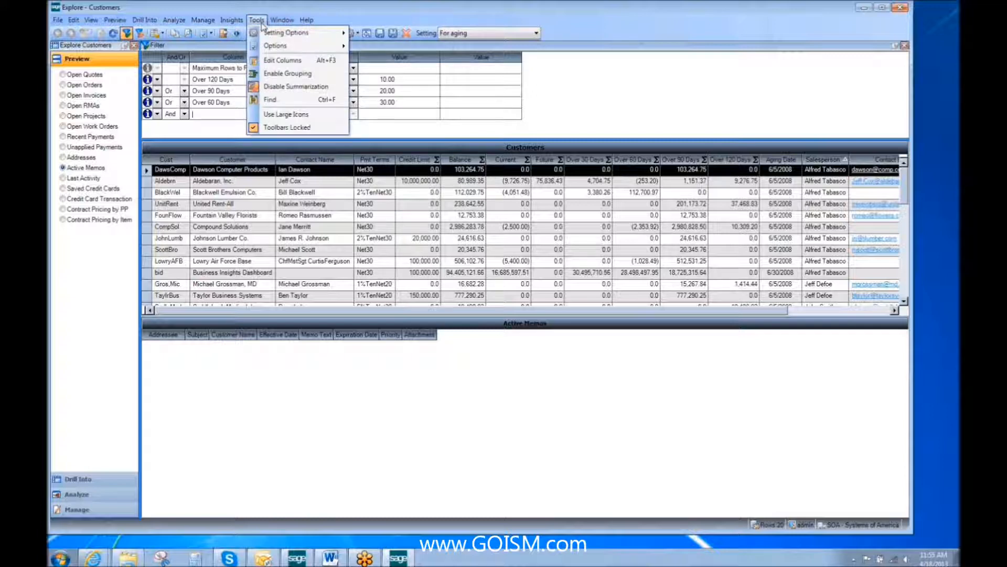
pyautogui.moveTo(265, 34)
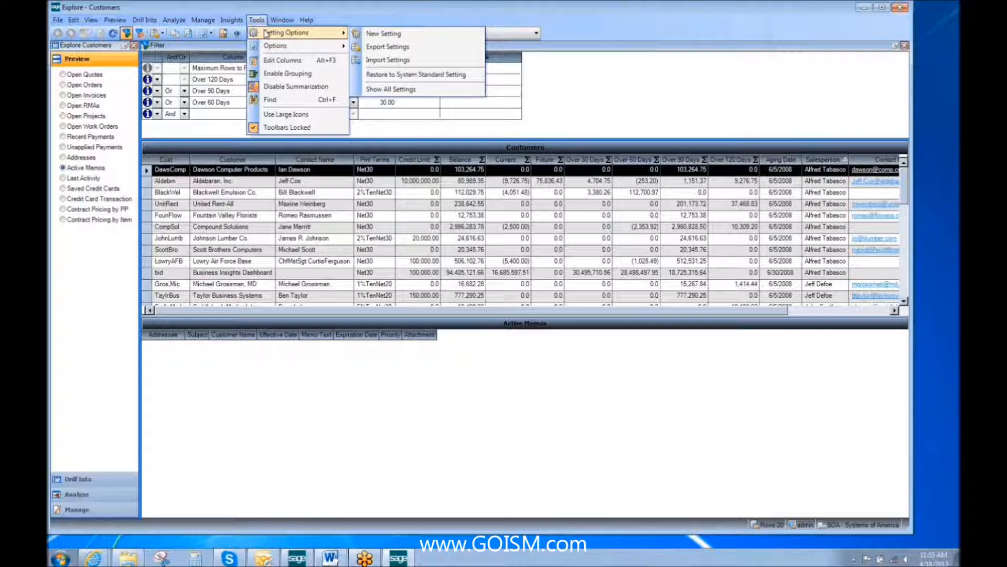
pyautogui.click(420, 90)
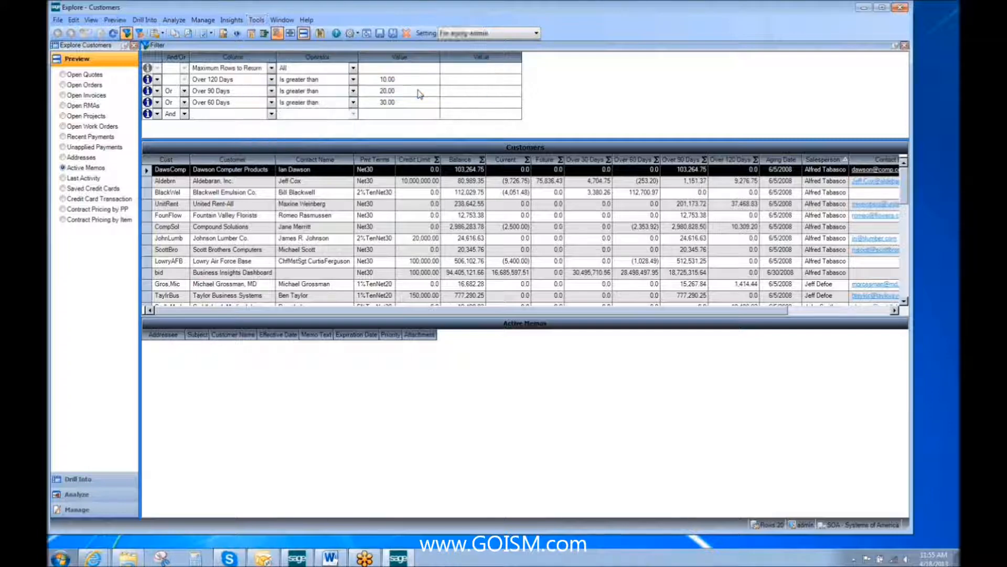
# Load the other user's Quick Aging setting and save a copy for the admin user under the same setting name
pyautogui.click(536, 33)
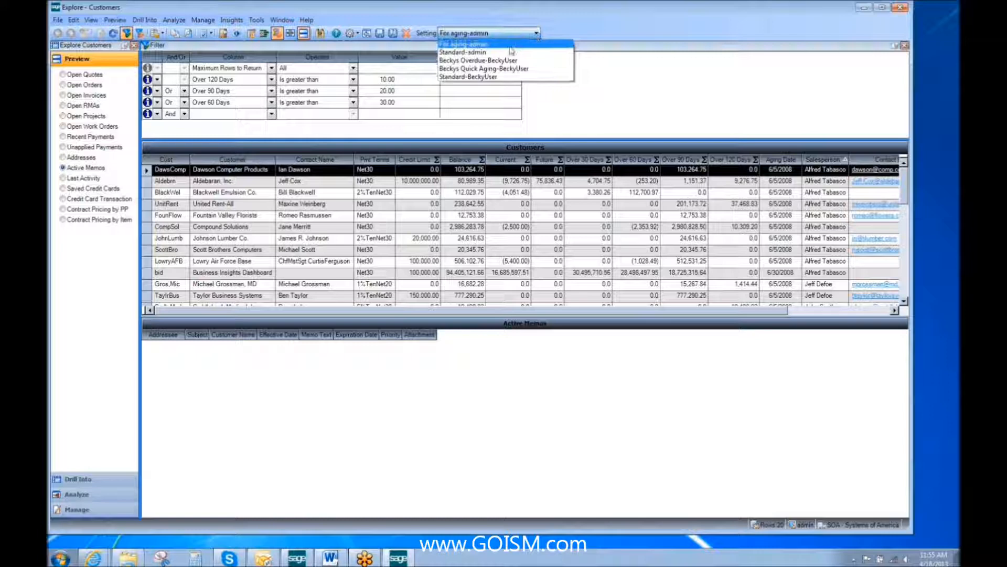
pyautogui.click(534, 69)
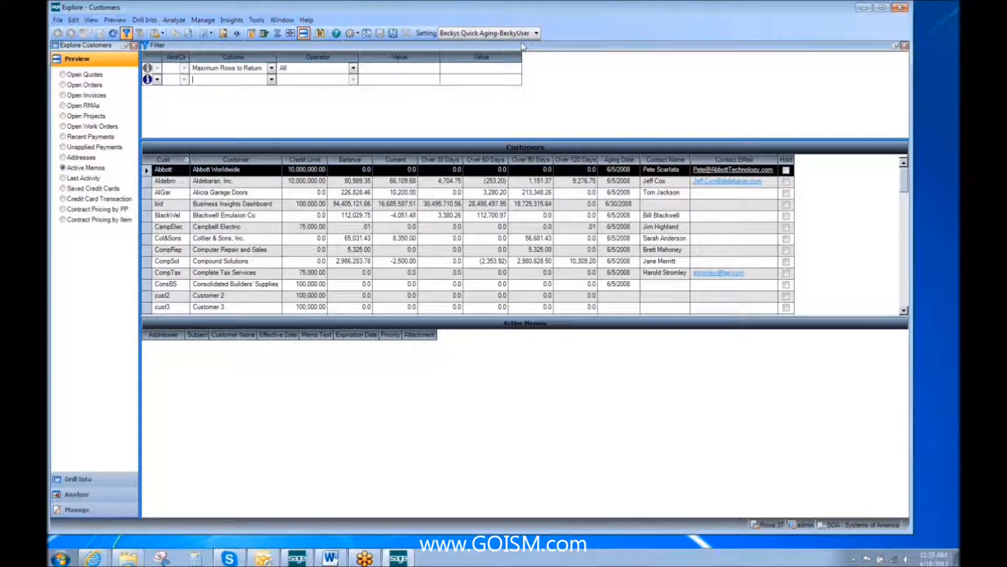
pyautogui.click(393, 34)
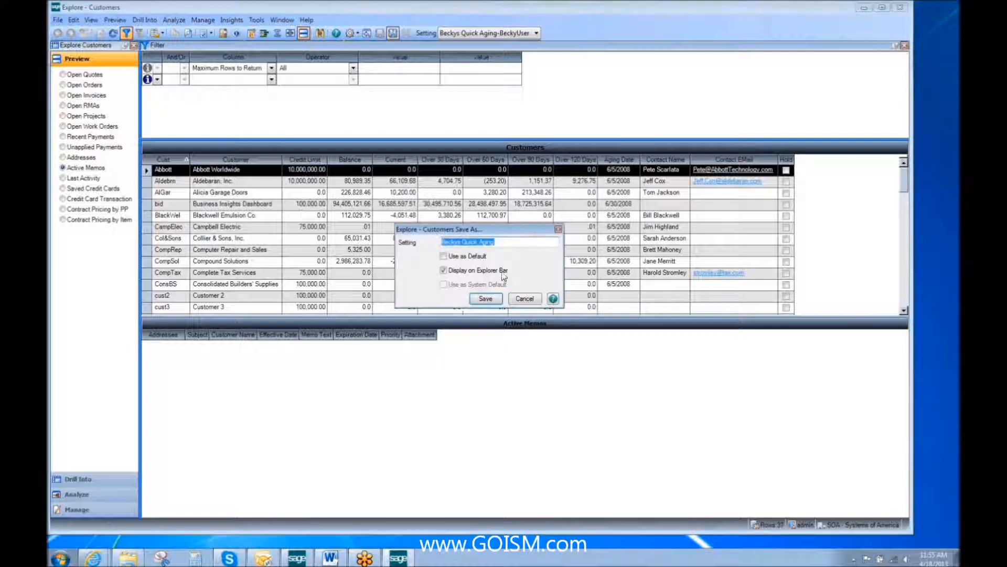
pyautogui.click(486, 298)
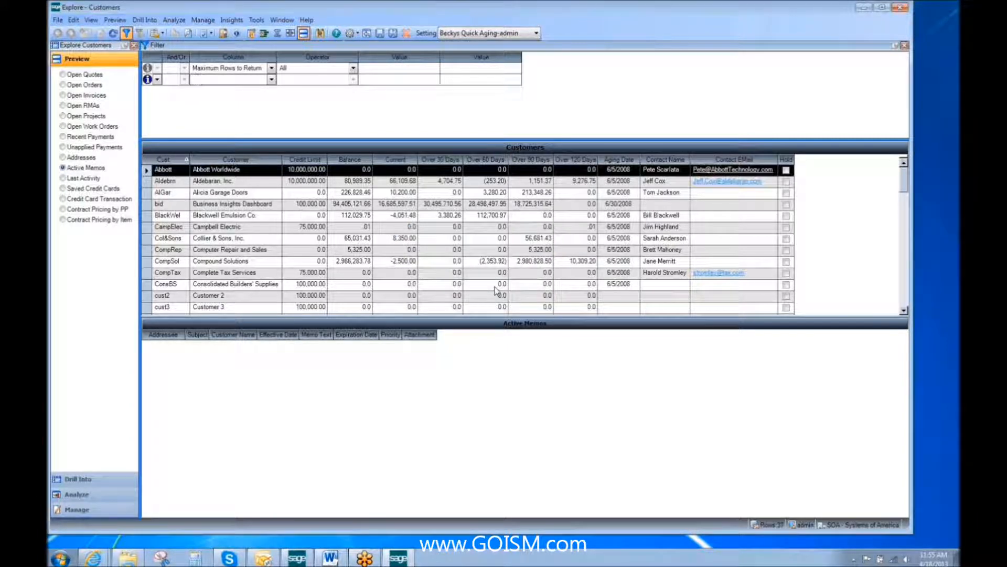
# Turn off Show All Settings and check which saved settings remain available for selection
pyautogui.click(256, 20)
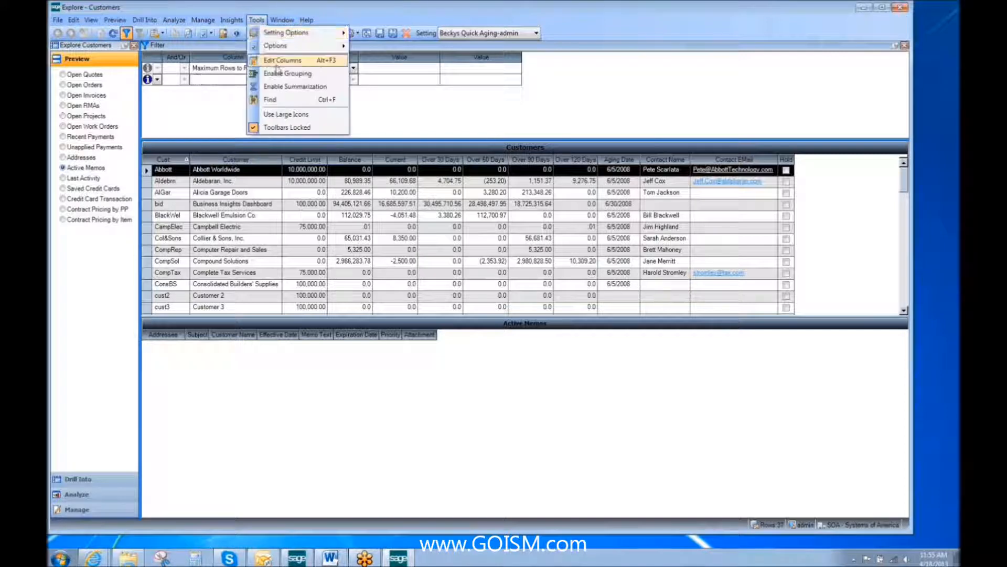
pyautogui.moveTo(288, 33)
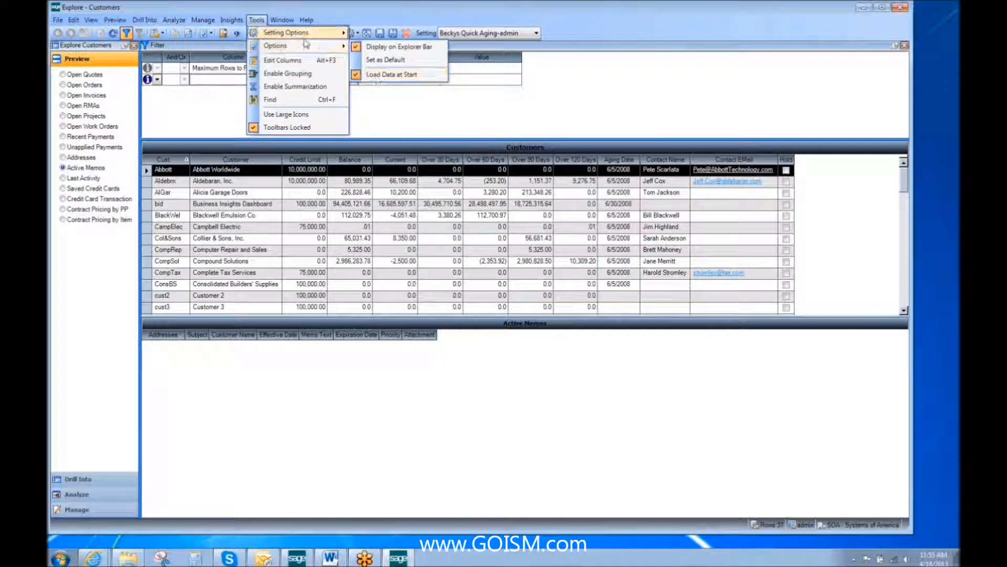
pyautogui.click(410, 90)
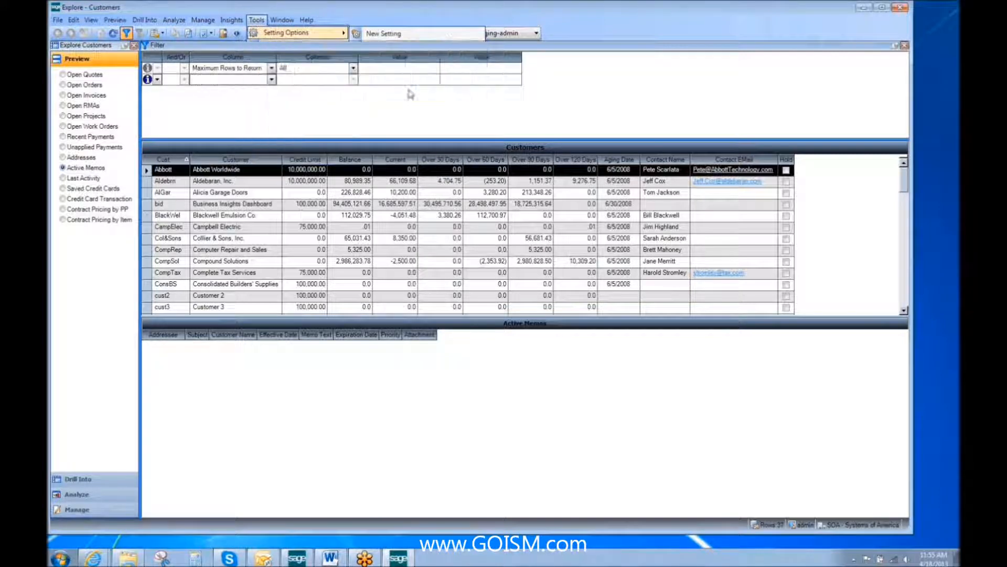
pyautogui.click(536, 33)
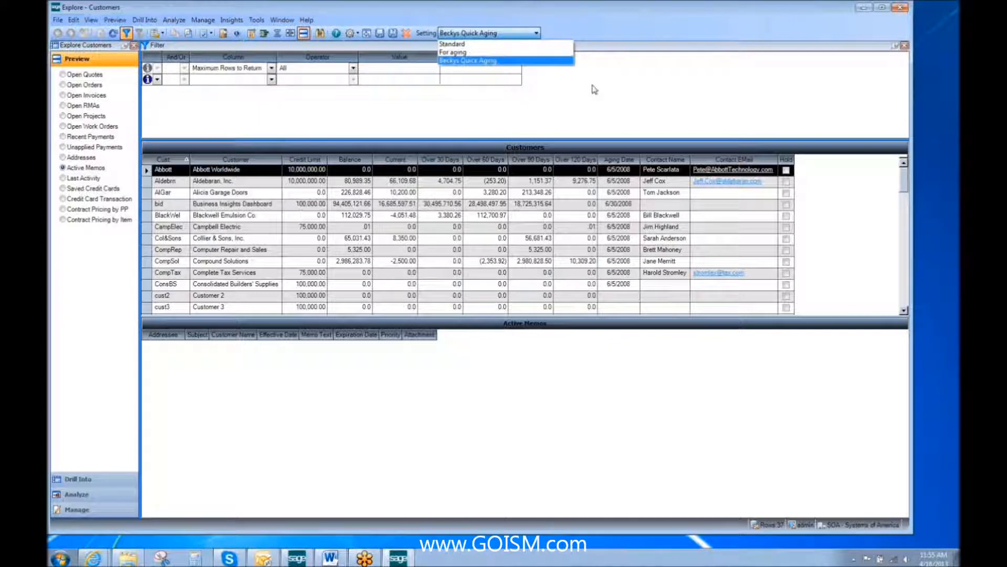
pyautogui.click(958, 26)
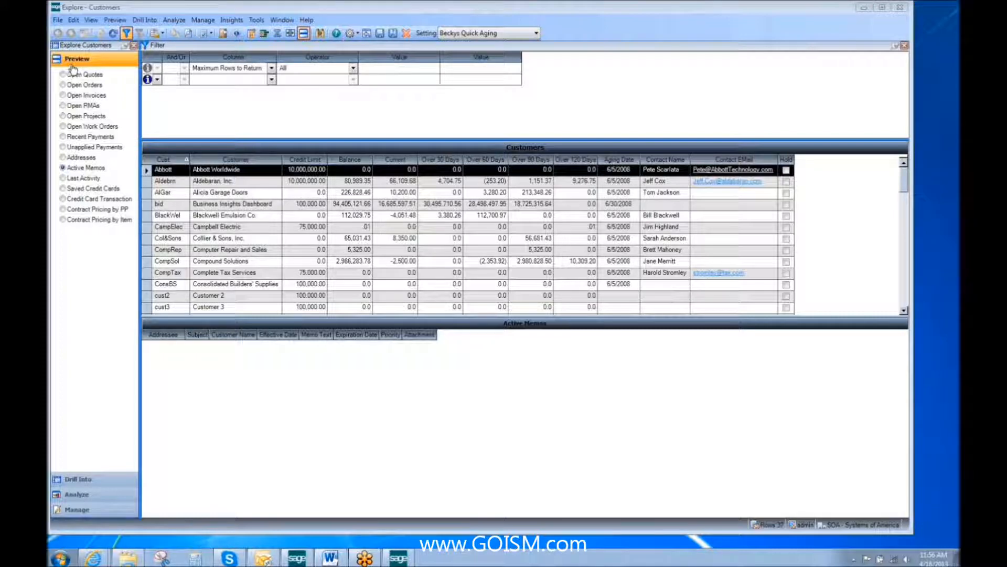
# Hide the navigation pane and show it again
pyautogui.click(94, 27)
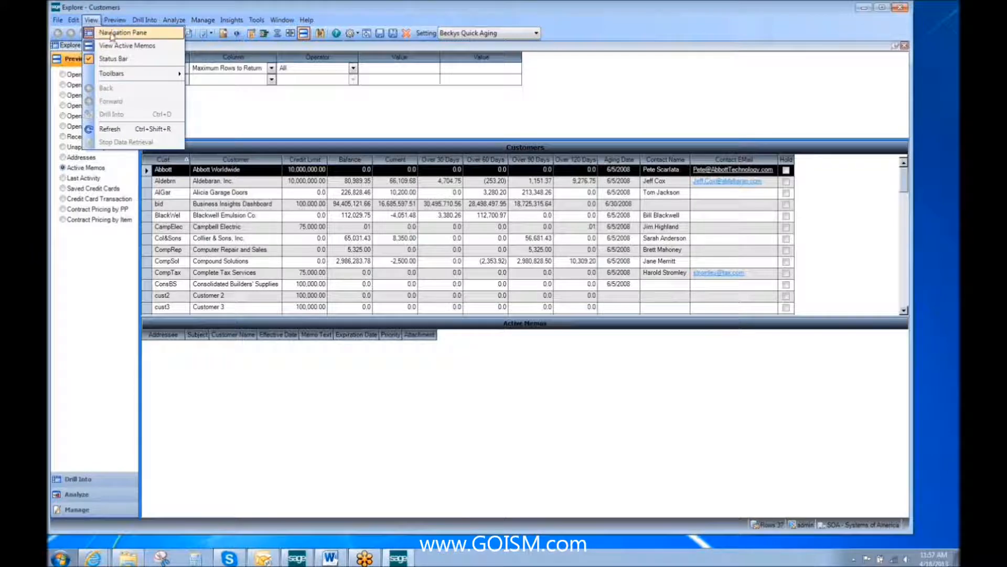
pyautogui.click(111, 35)
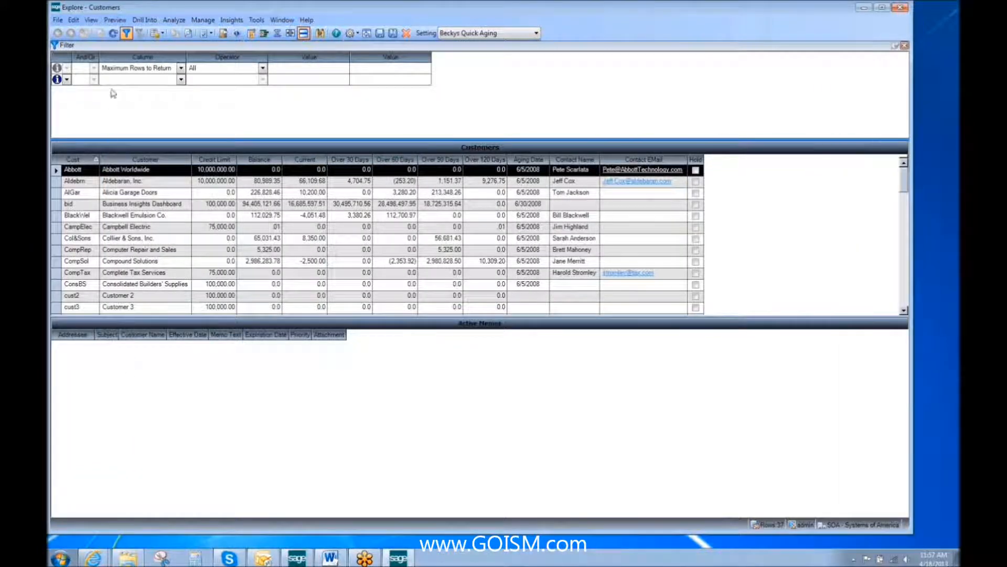
pyautogui.click(93, 22)
pyautogui.click(94, 34)
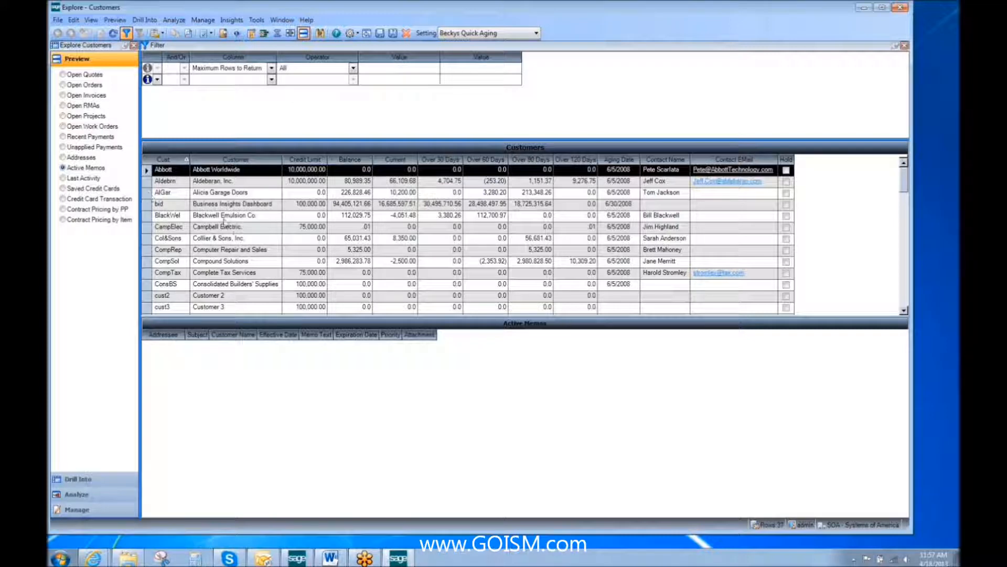
# Preview the open invoices of the customer Business Insights Dashboard and those of Collier & Sons, Inc
pyautogui.click(240, 205)
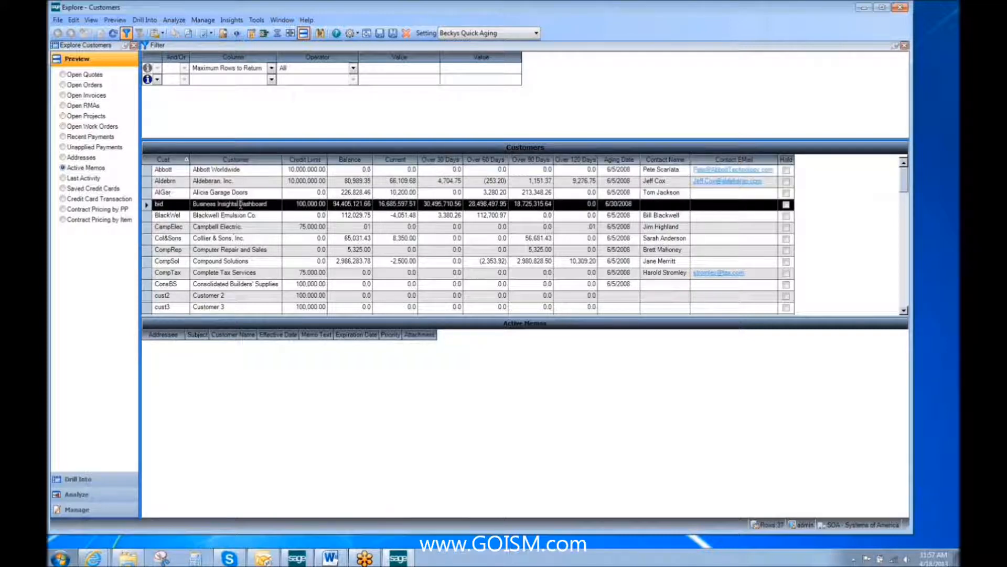
pyautogui.click(63, 96)
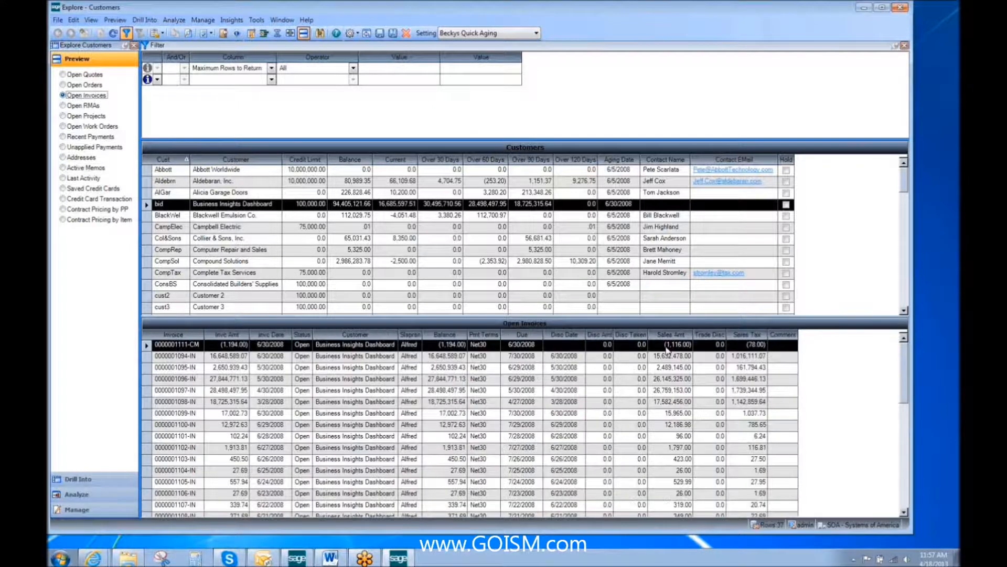
pyautogui.click(229, 240)
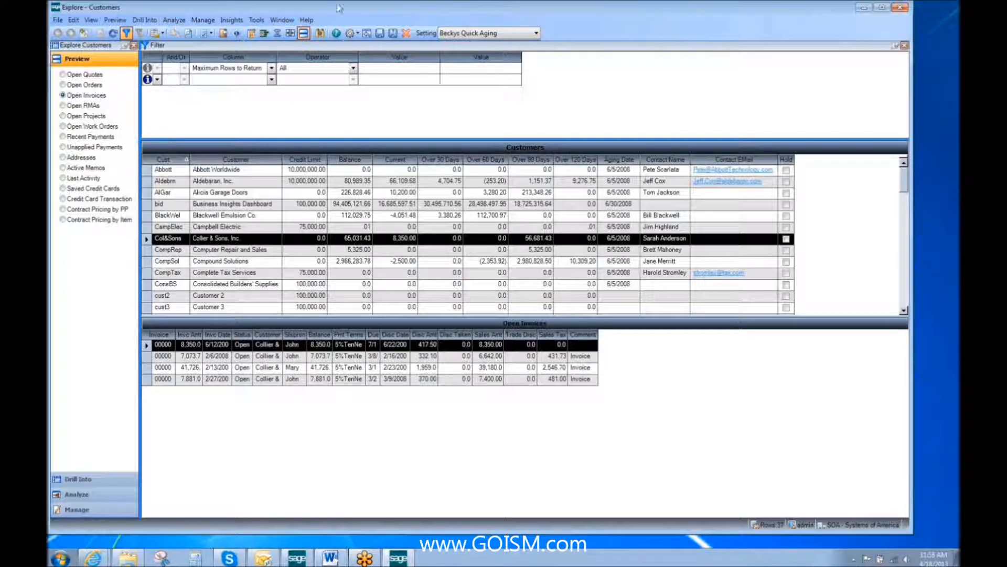
# Preview the contract pricing by PP and by item for Collier & Sons, and return to its open invoices
pyautogui.moveTo(339, 5); pyautogui.dragTo(350, 6)
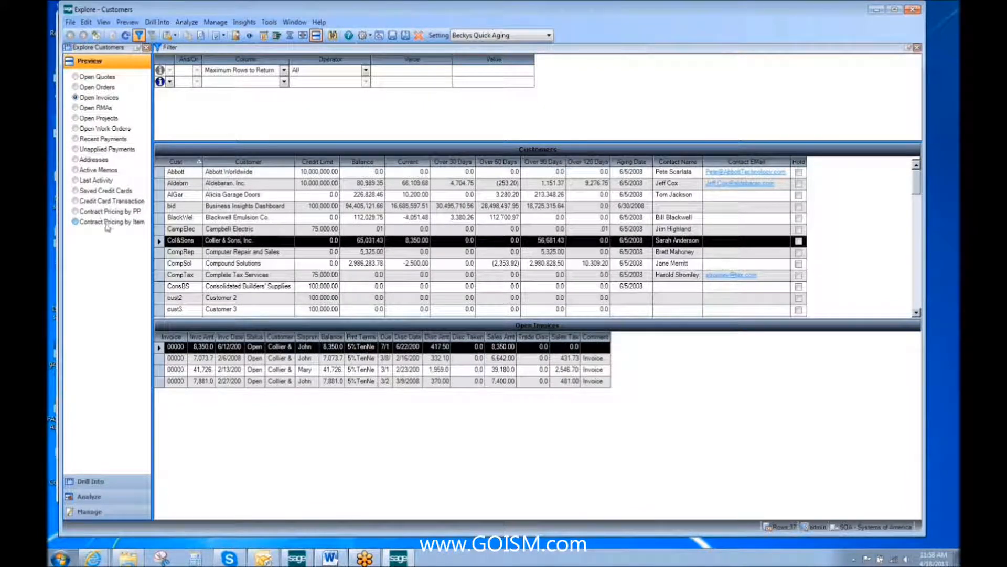
pyautogui.click(75, 212)
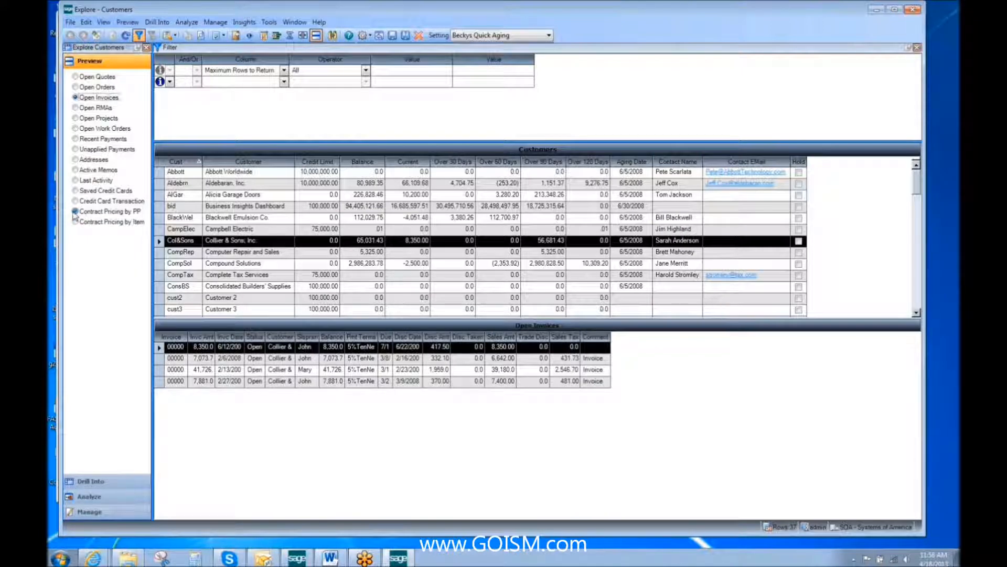
pyautogui.click(76, 222)
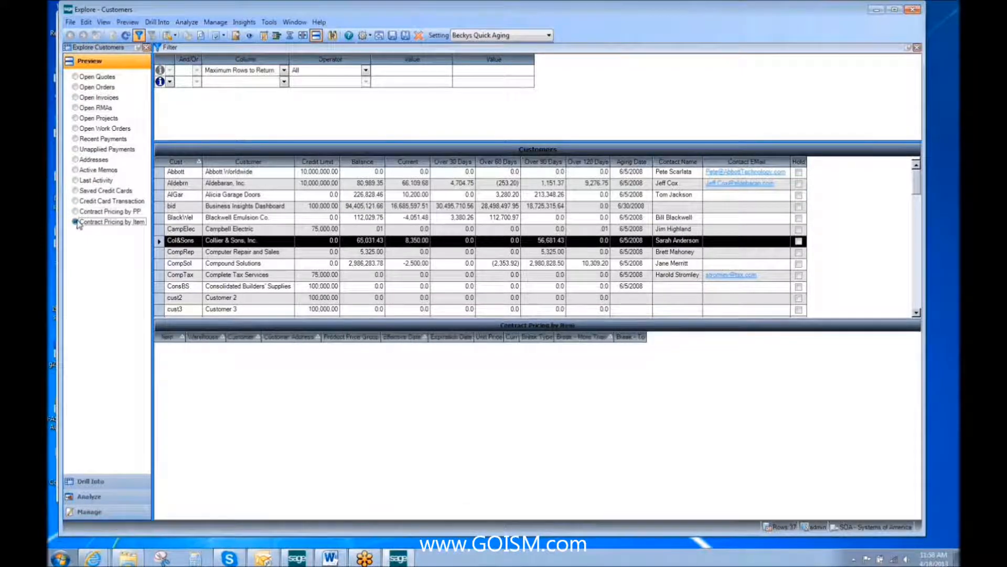
pyautogui.click(75, 97)
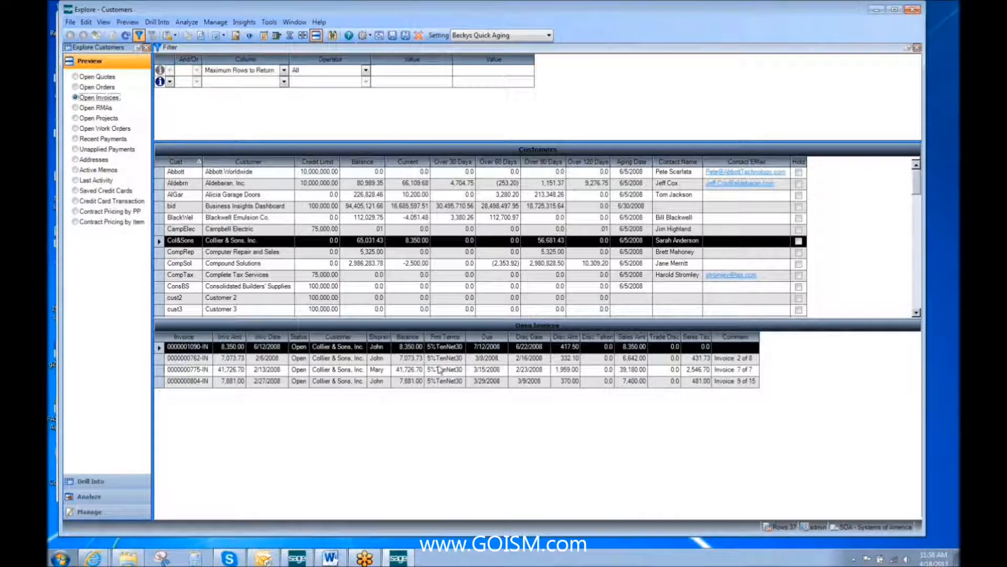
# Explore the 41,726.70 Collier & Sons invoice, previewing its invoice applications and returning to its invoice lines
pyautogui.click(399, 370)
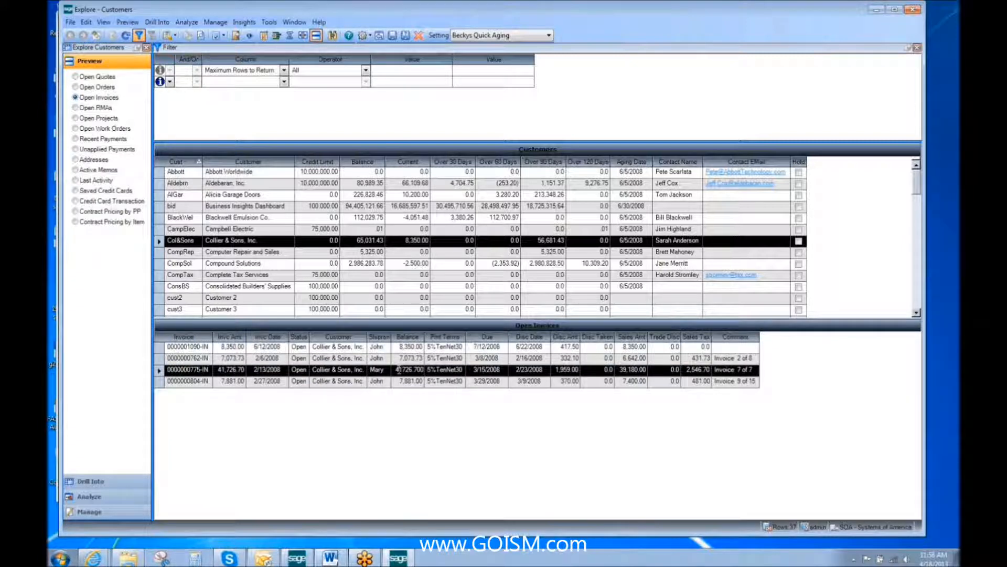
pyautogui.rightClick(363, 372)
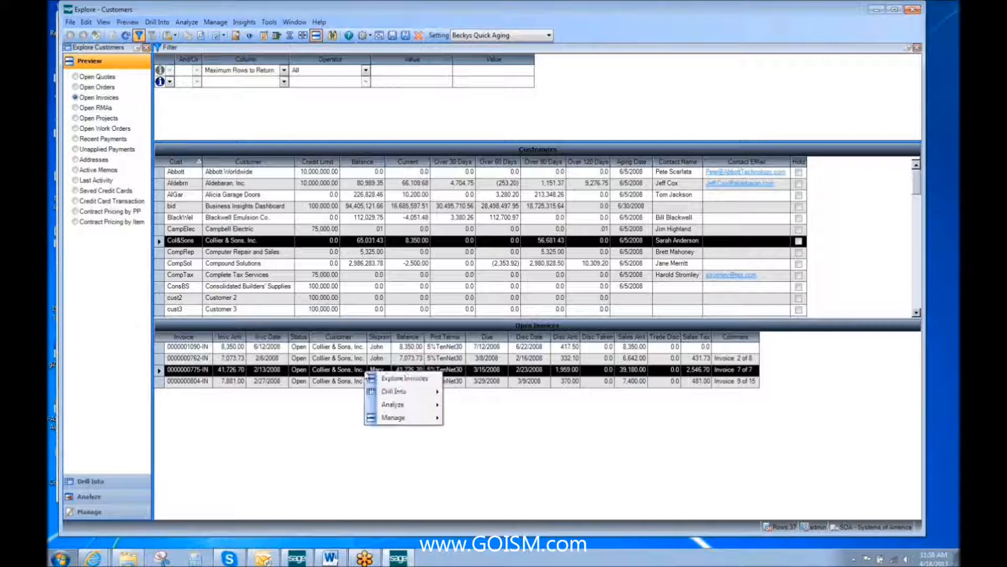
pyautogui.click(398, 378)
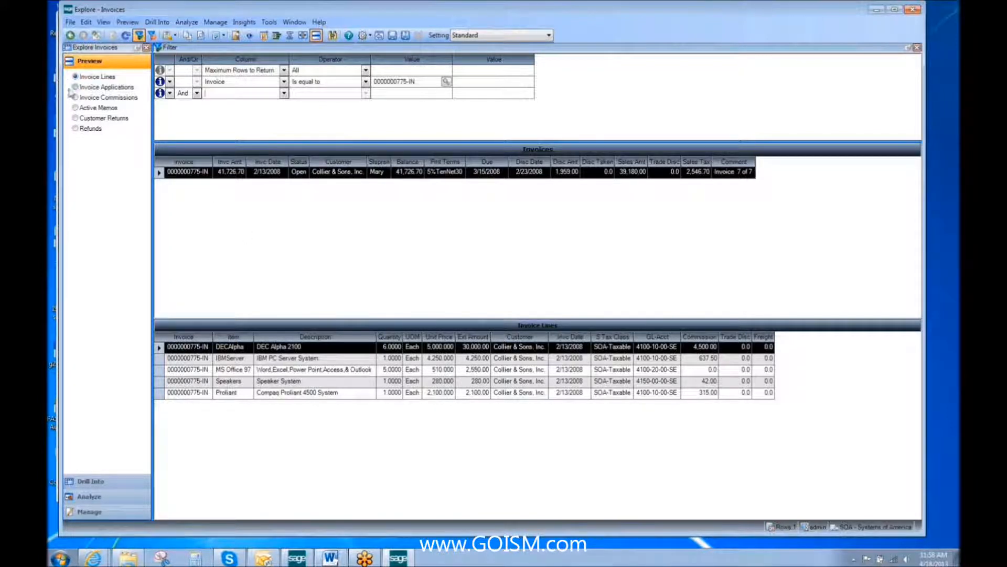
pyautogui.click(76, 87)
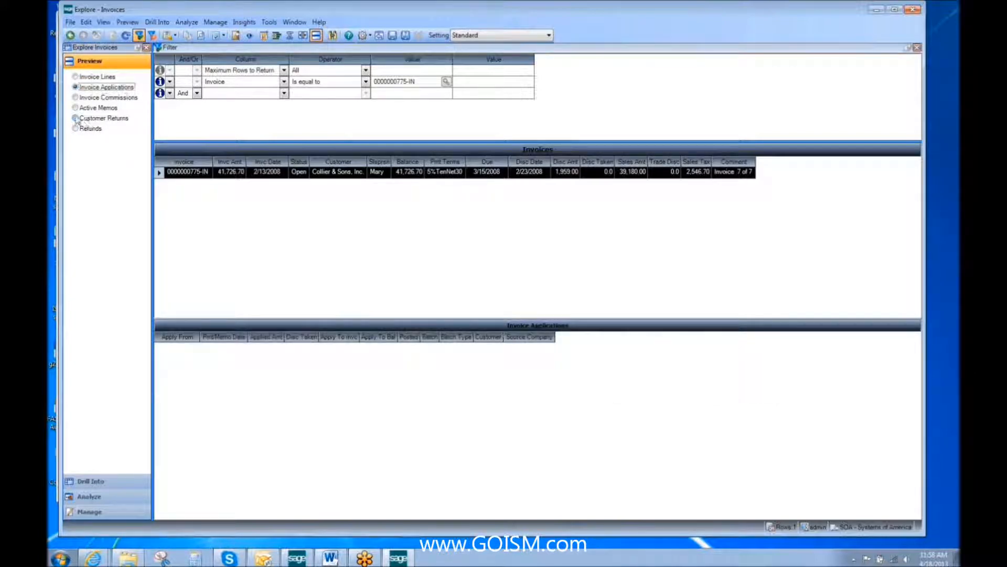
pyautogui.click(75, 77)
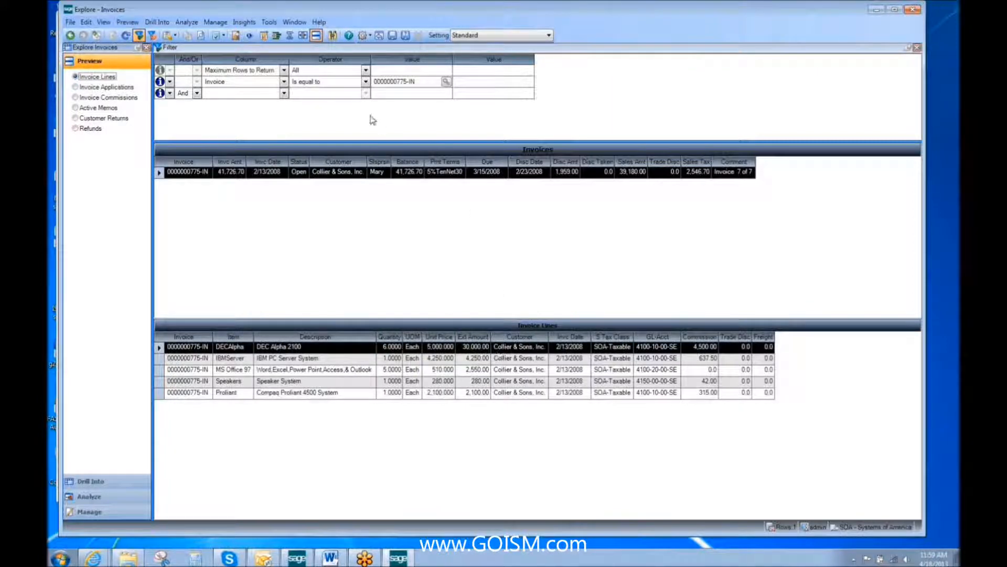
# Go back to the Customers explorer, sort the list by Cust and select Collier & Sons
pyautogui.click(70, 35)
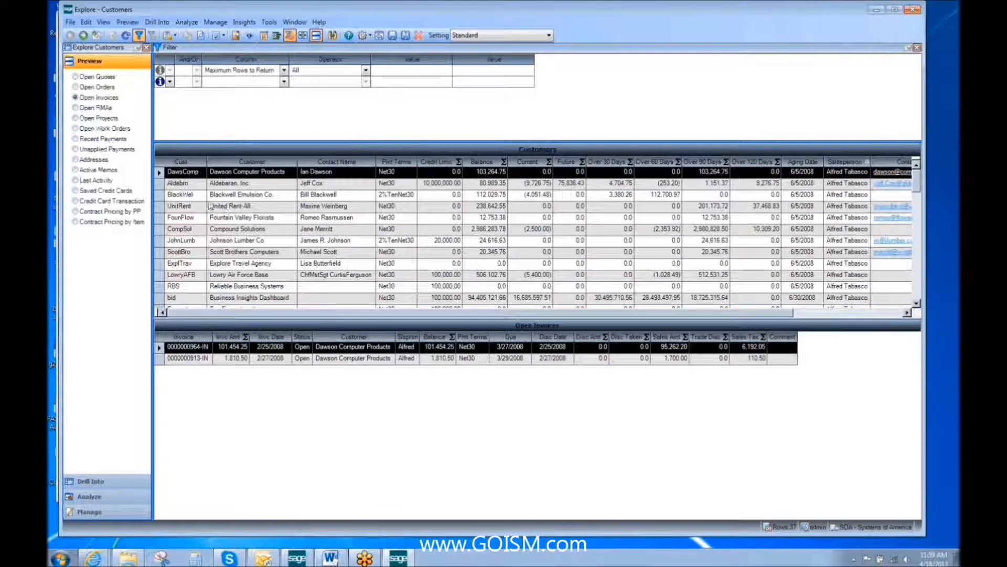
pyautogui.click(185, 163)
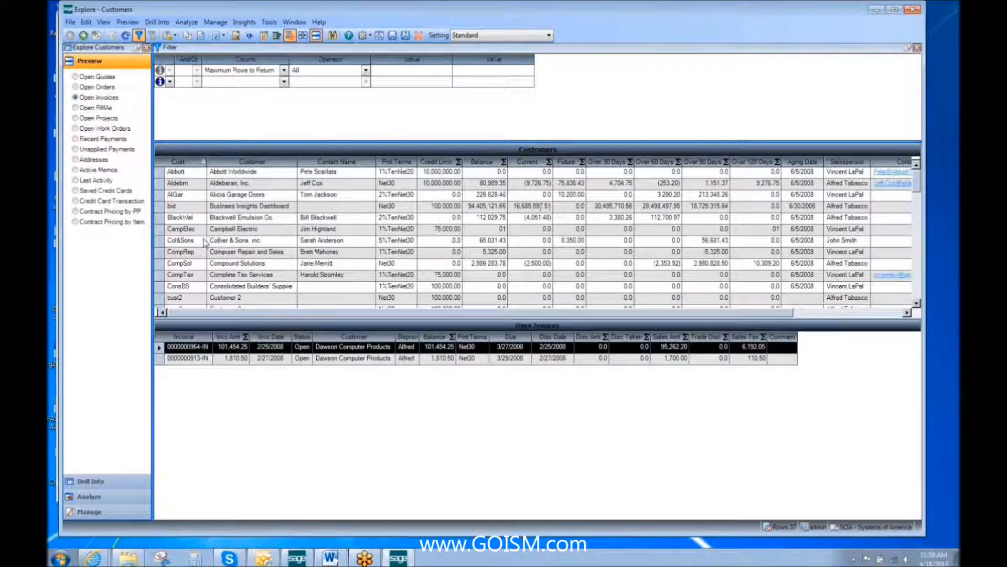
pyautogui.click(204, 242)
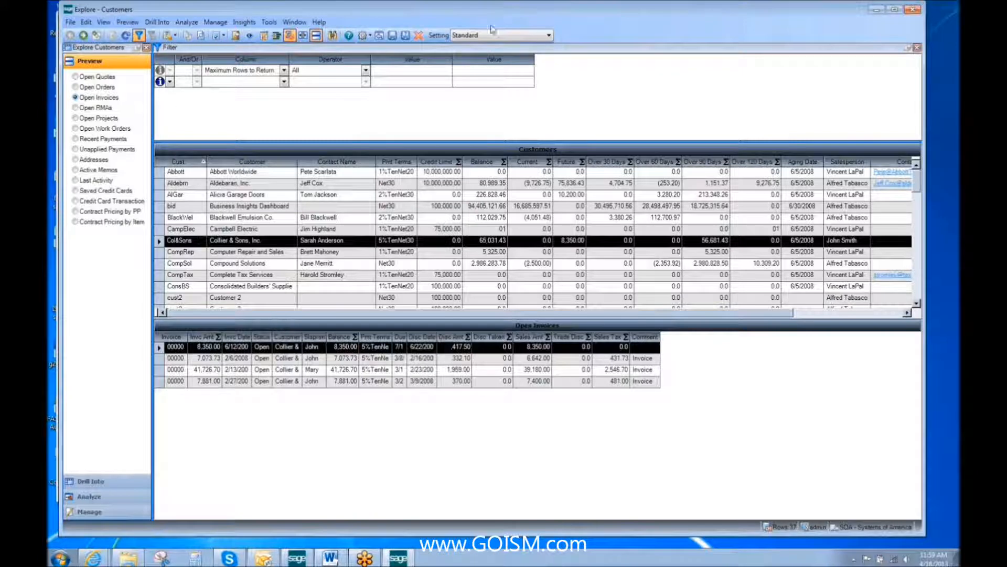
# Load the admin user's Quick Aging setting and switch from it to the For aging setting
pyautogui.click(549, 35)
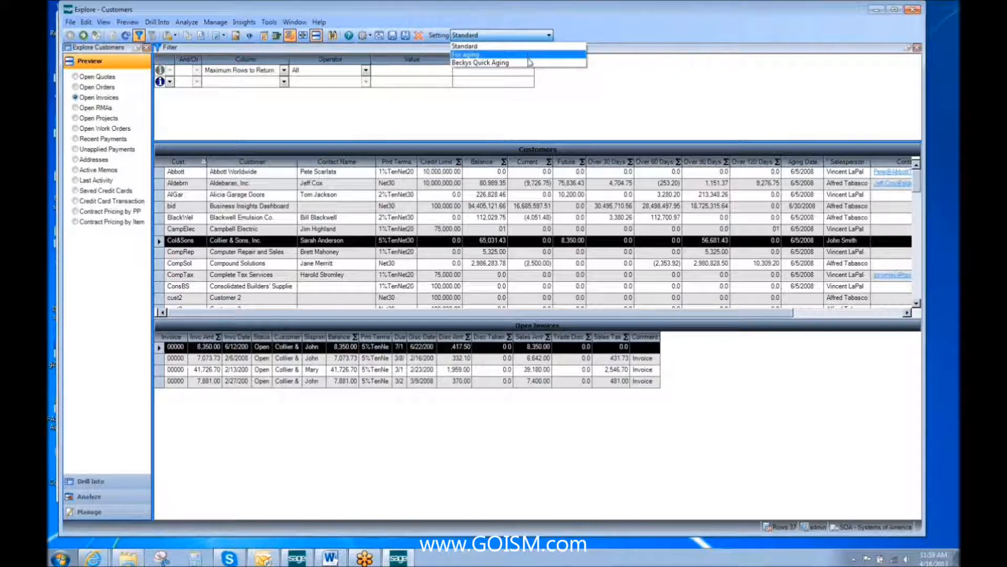
pyautogui.click(529, 63)
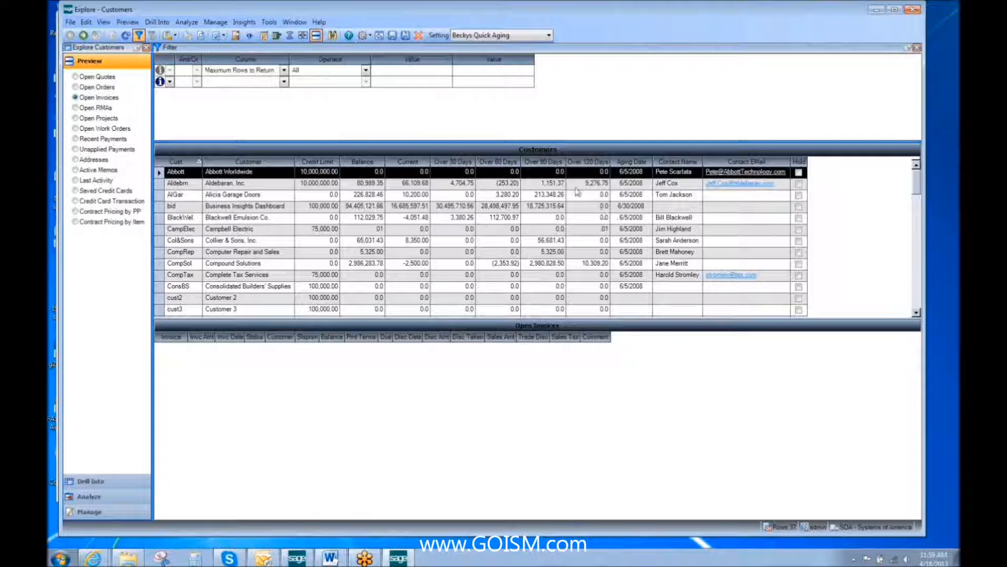
pyautogui.click(549, 35)
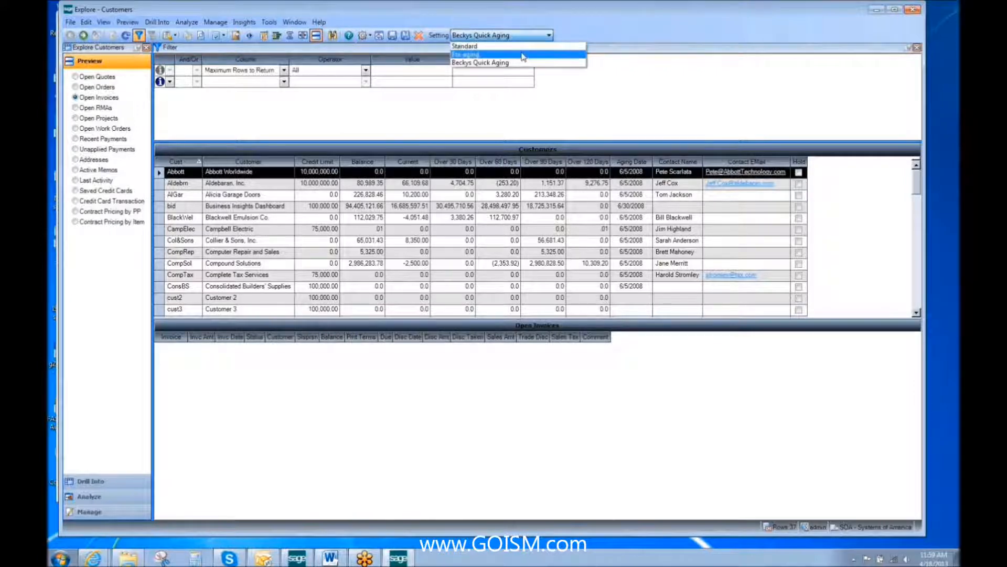
pyautogui.click(523, 55)
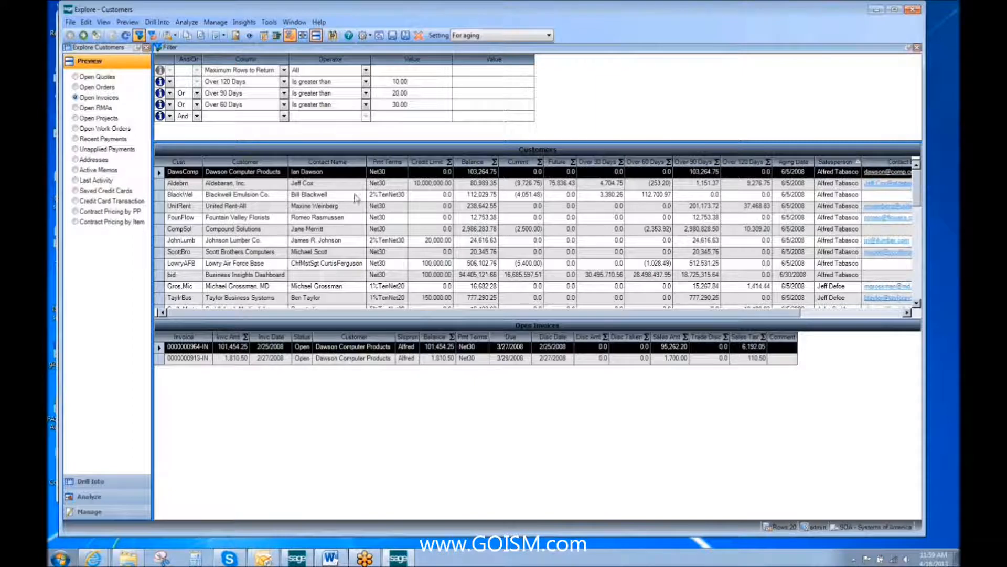
# Sort the filtered customers by Cust and export the data in the grid to Excel, minimizing the resulting workbook
pyautogui.click(181, 162)
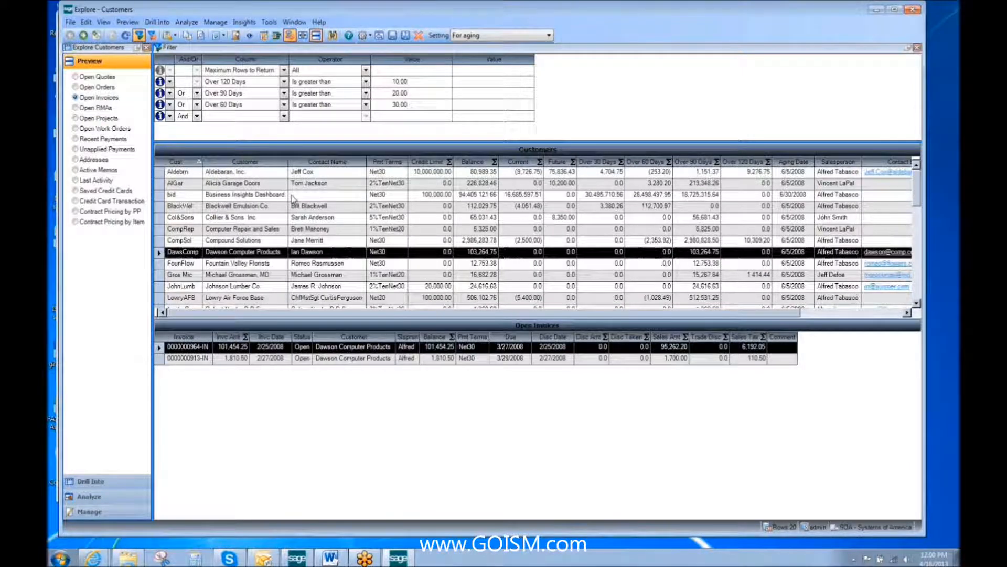
pyautogui.rightClick(294, 199)
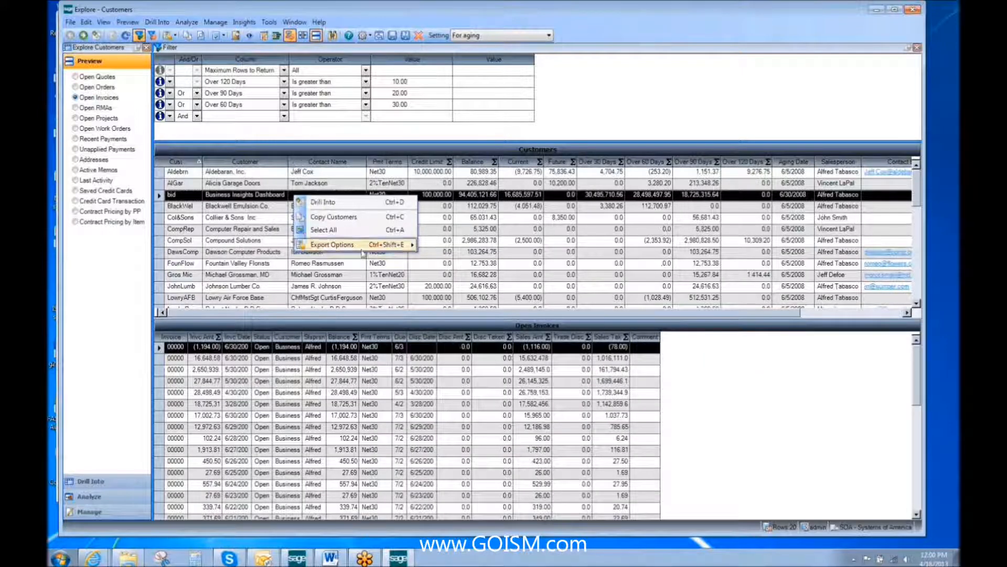
pyautogui.moveTo(364, 252)
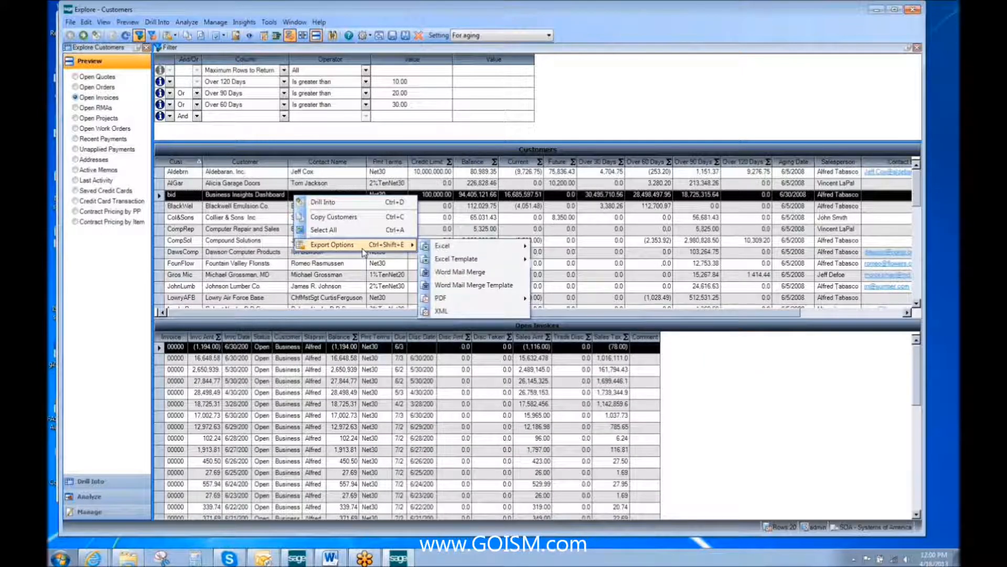
pyautogui.moveTo(478, 246)
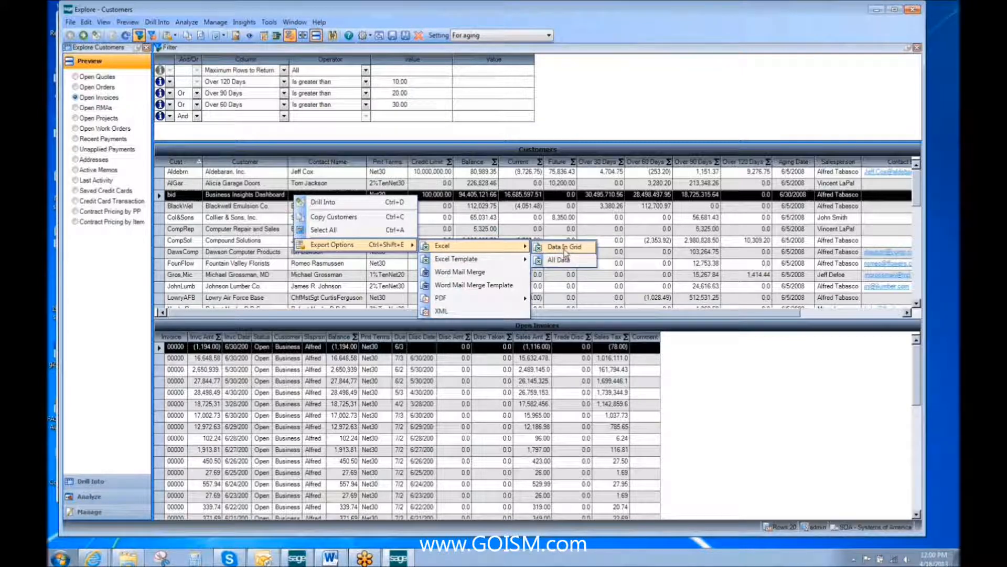
pyautogui.click(564, 248)
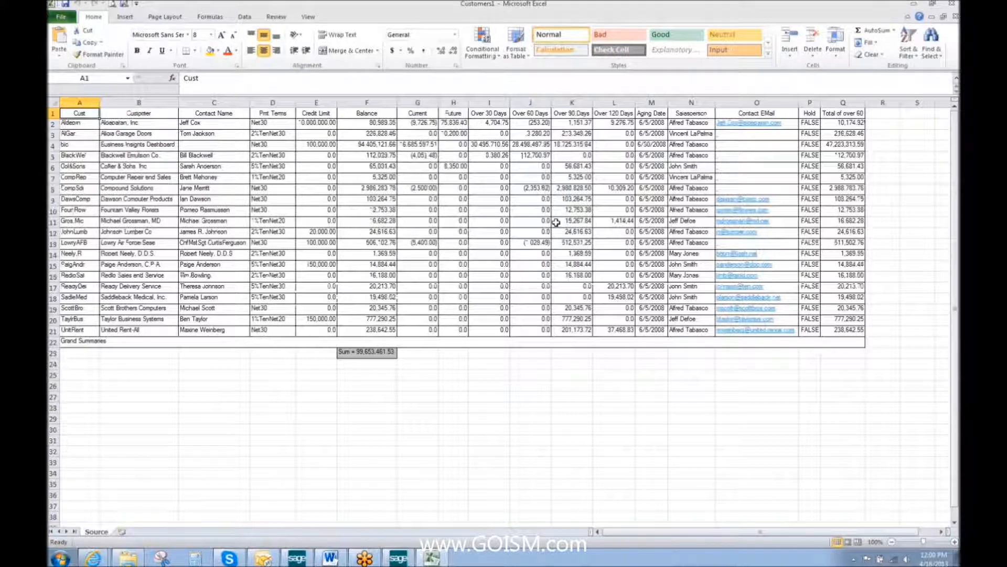
pyautogui.click(914, 6)
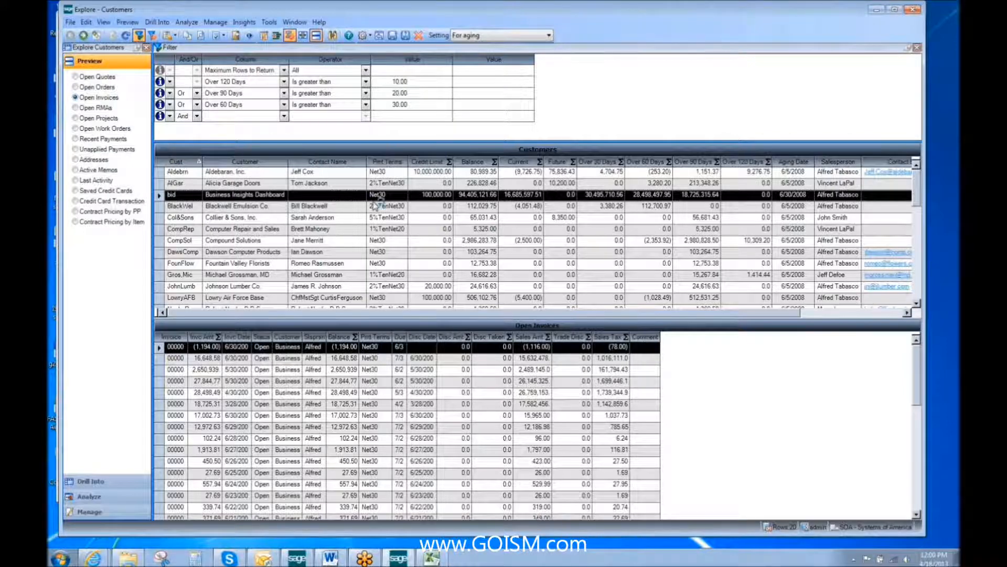
# Export all data of the filtered customers to Excel and minimize the resulting workbook
pyautogui.click(377, 205)
pyautogui.rightClick(431, 222)
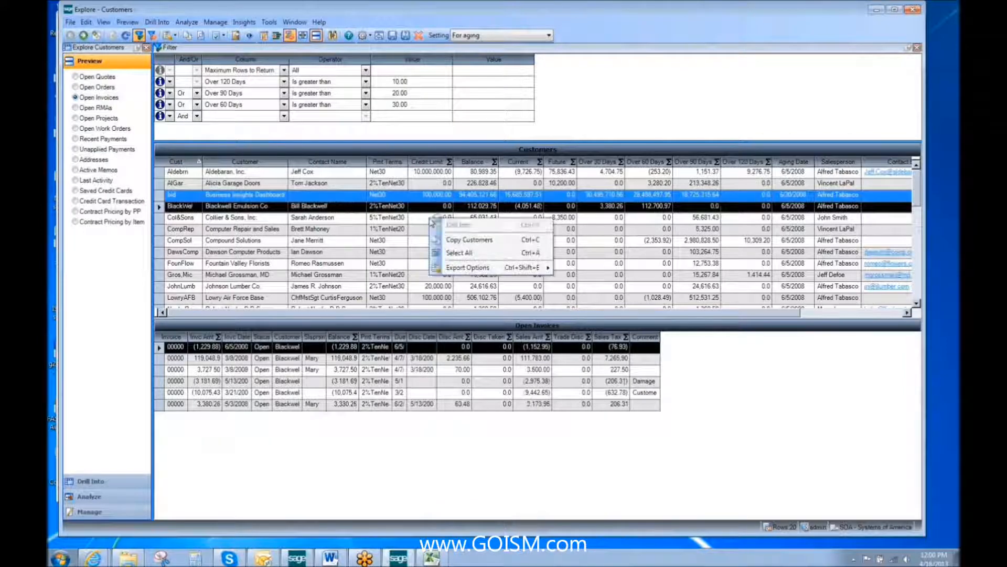
pyautogui.moveTo(484, 269)
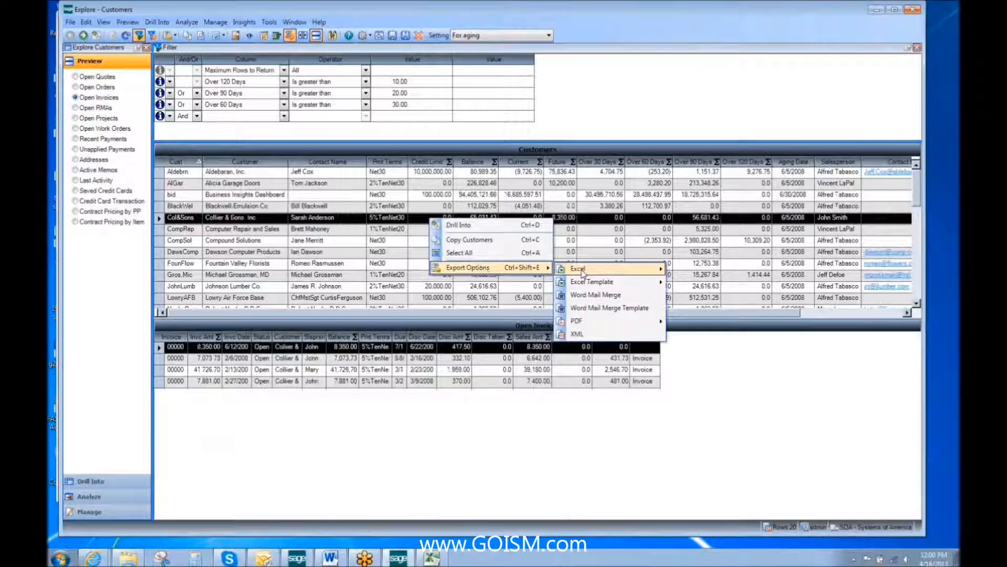
pyautogui.moveTo(583, 273)
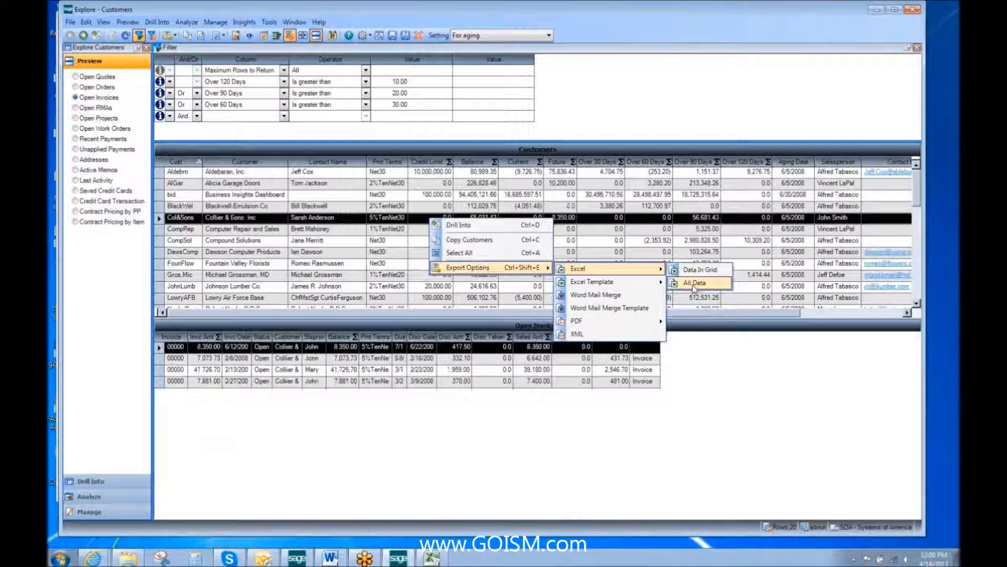
pyautogui.click(694, 284)
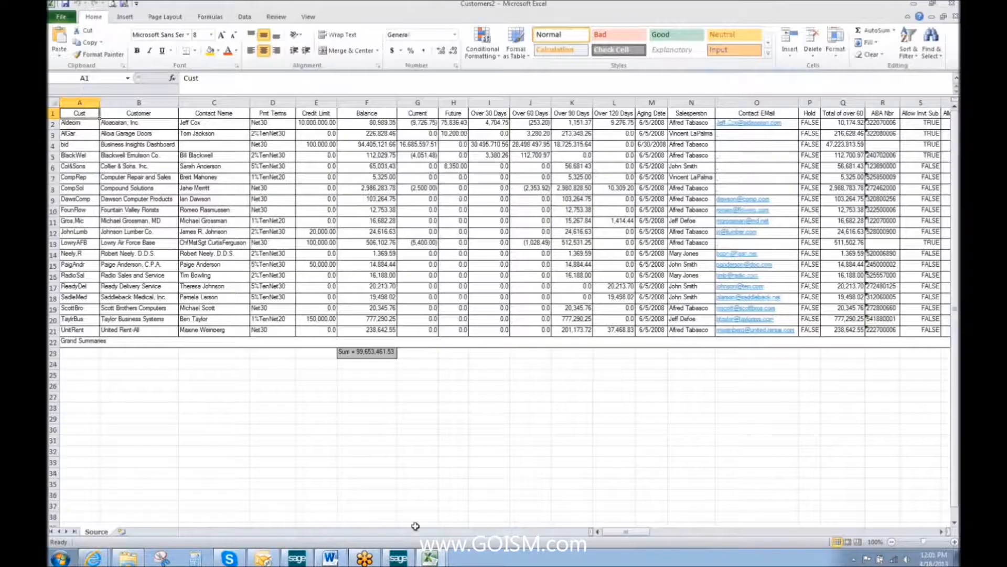
pyautogui.click(914, 5)
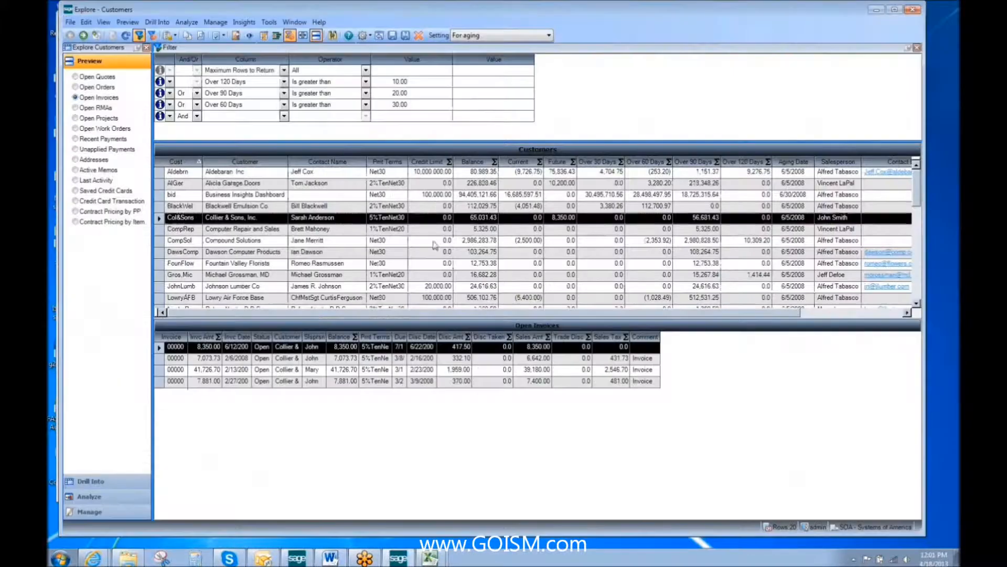
# Select all rows in the Customers grid and copy the customers
pyautogui.rightClick(434, 242)
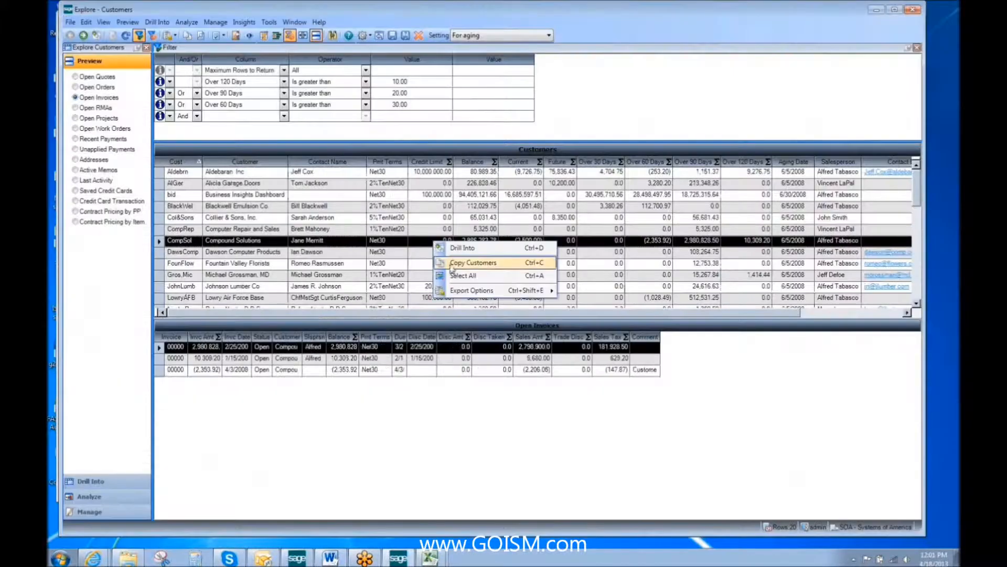
pyautogui.click(412, 212)
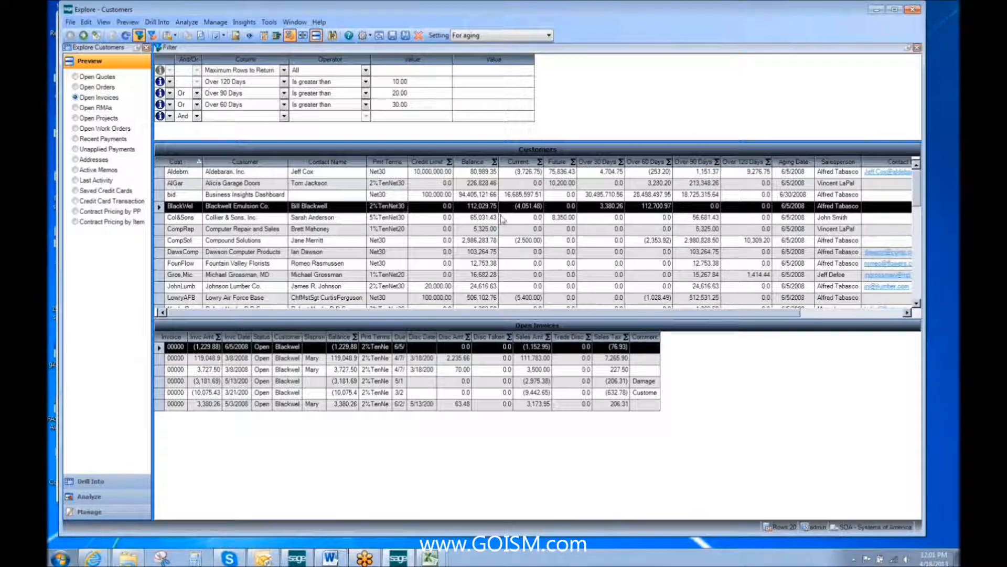
pyautogui.rightClick(509, 214)
pyautogui.click(537, 250)
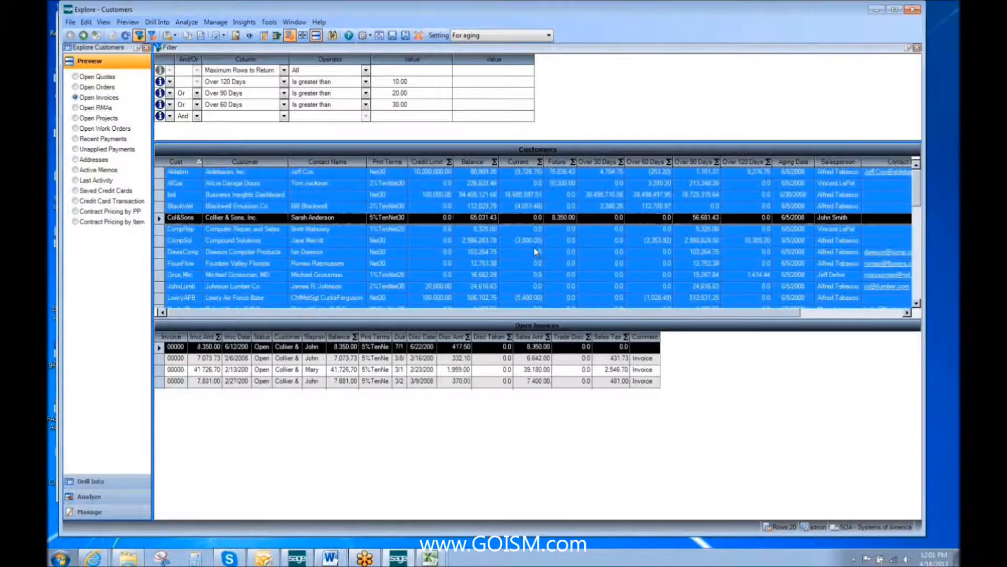
pyautogui.rightClick(526, 232)
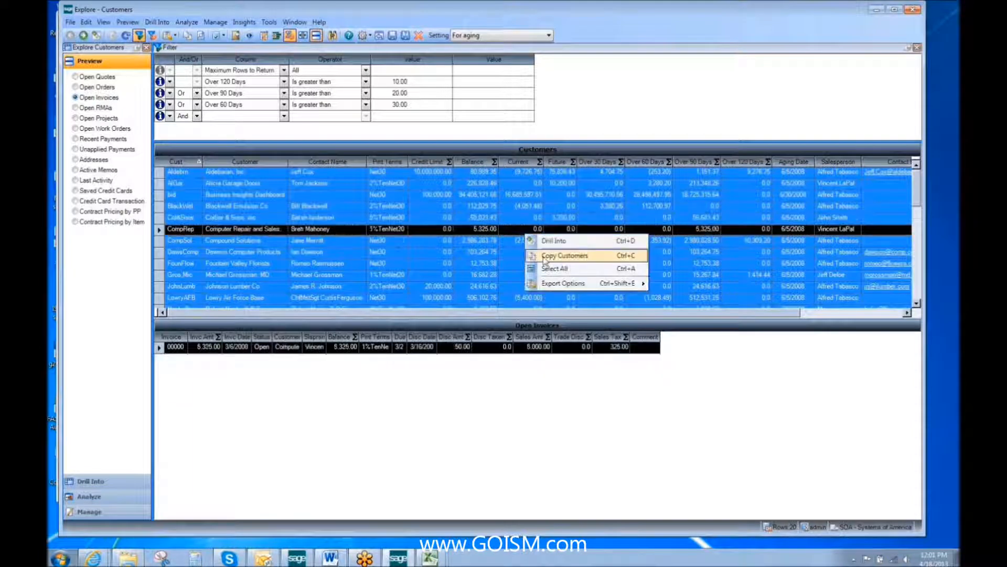
pyautogui.click(546, 256)
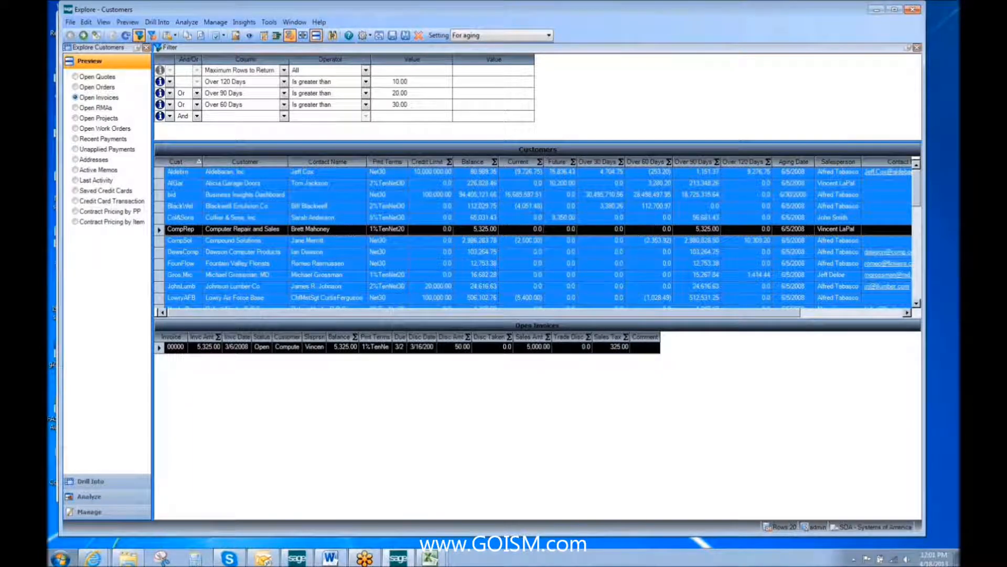
# Switch to Excel, paste the copied customers into a new workbook and widen the Credit Limit and Balance columns
pyautogui.click(432, 558)
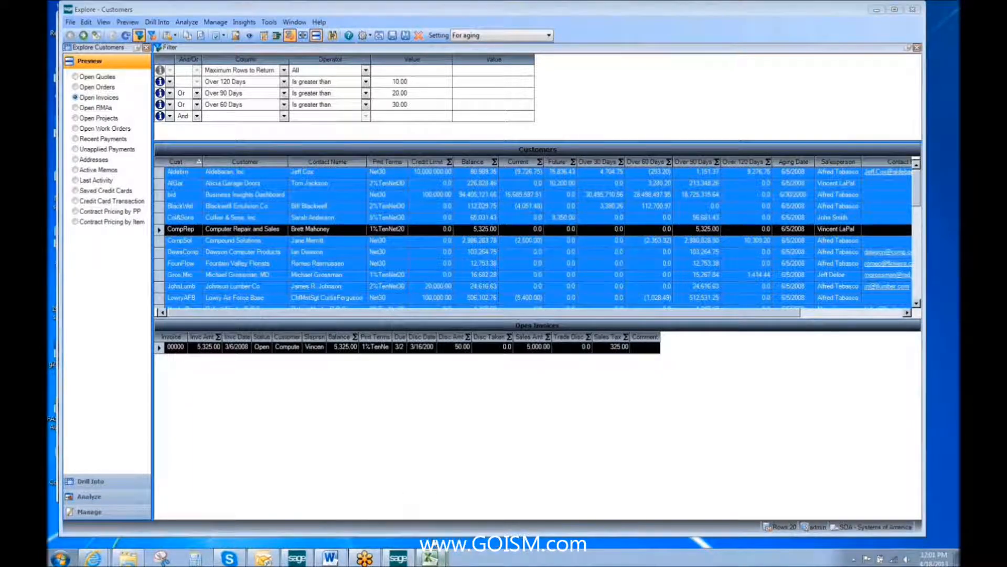
pyautogui.click(414, 517)
pyautogui.hotkey('ctrl', 'n')
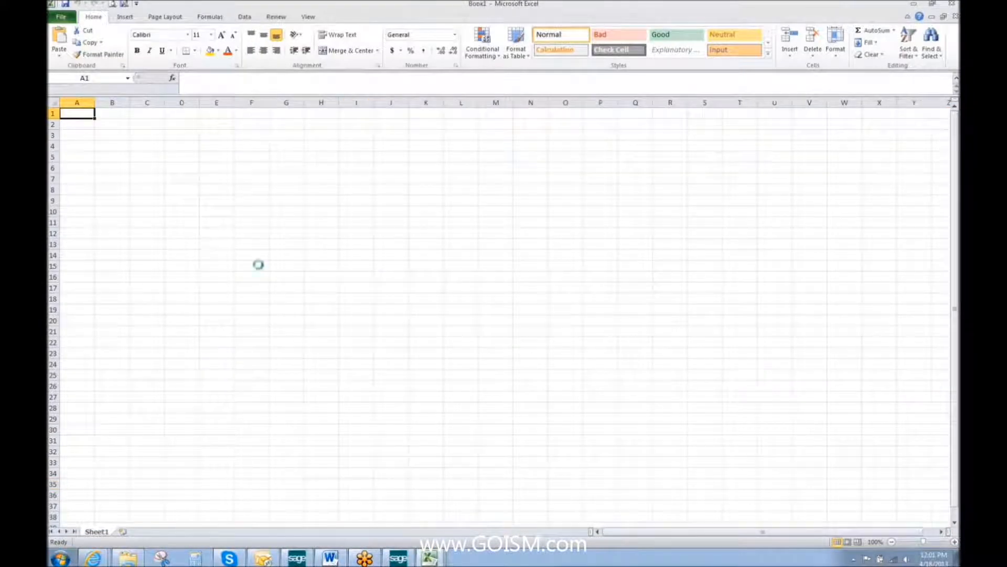
pyautogui.hotkey('ctrl', 'v')
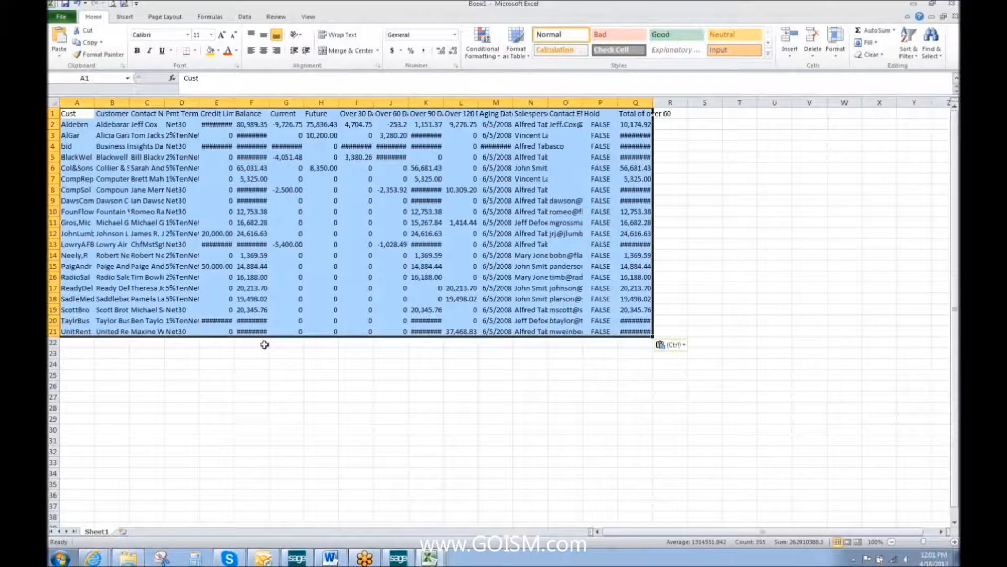
pyautogui.click(265, 344)
pyautogui.moveTo(234, 102); pyautogui.dragTo(311, 103)
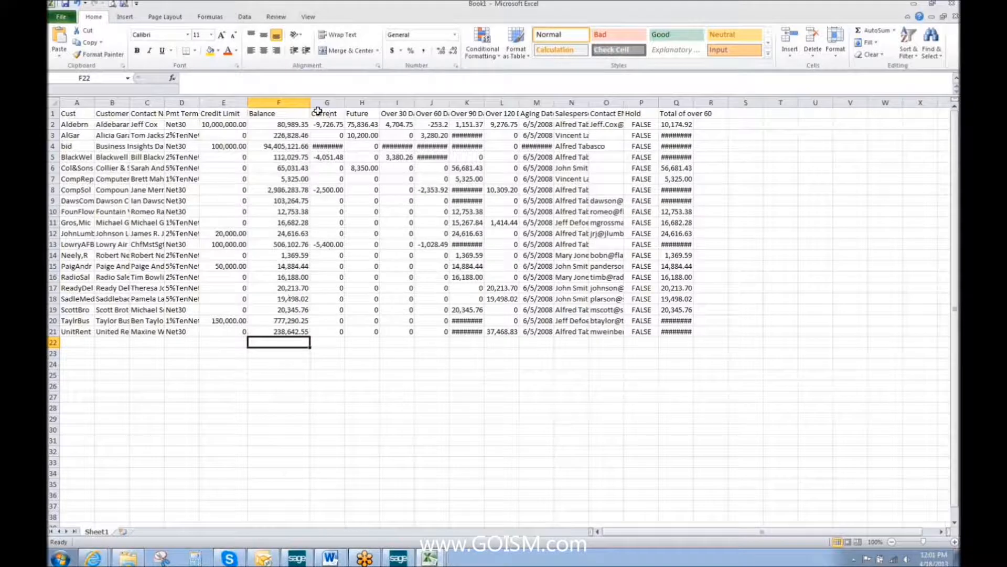
pyautogui.click(913, 6)
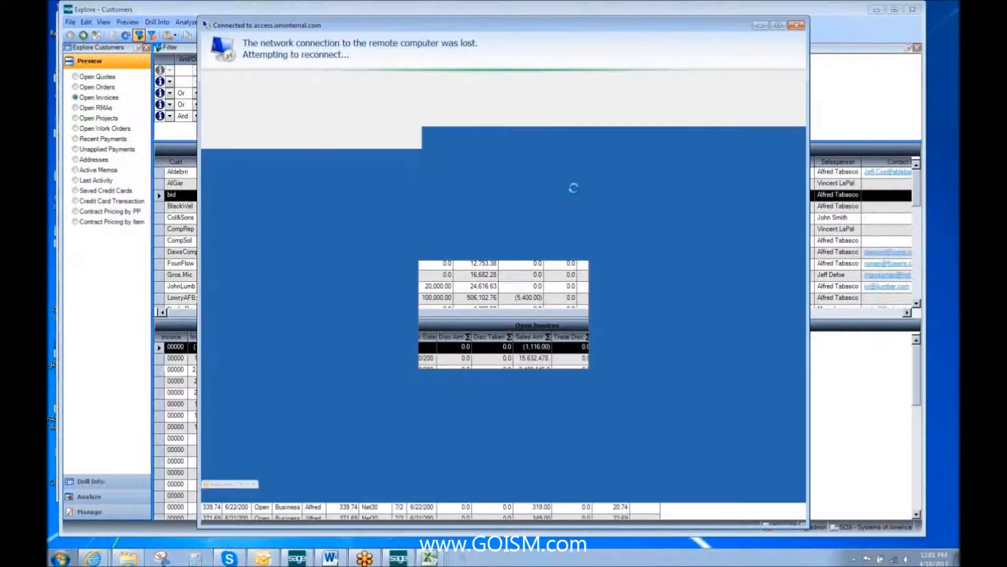
# Select all customers in the Customers explorer grid again
pyautogui.click(574, 332)
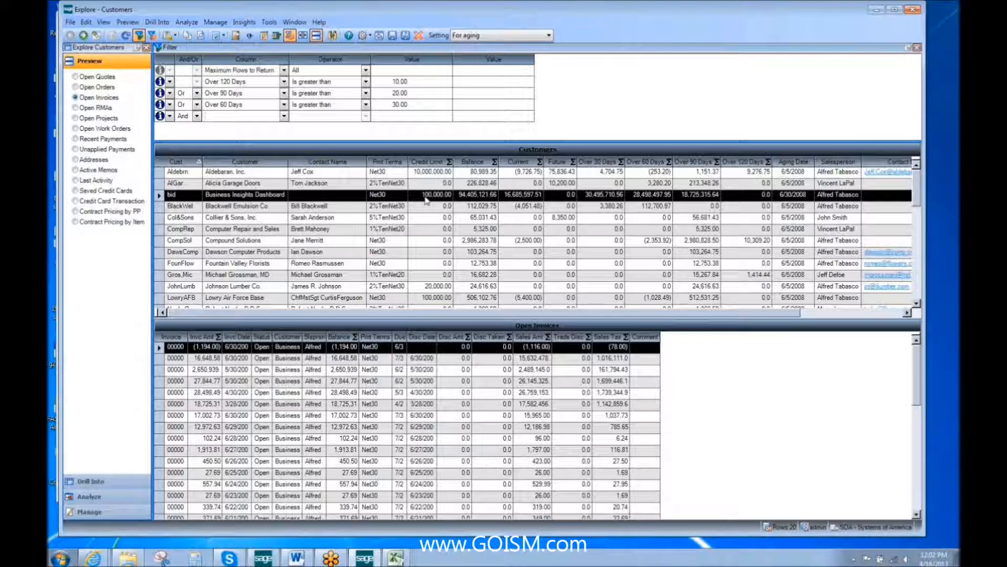
pyautogui.rightClick(424, 198)
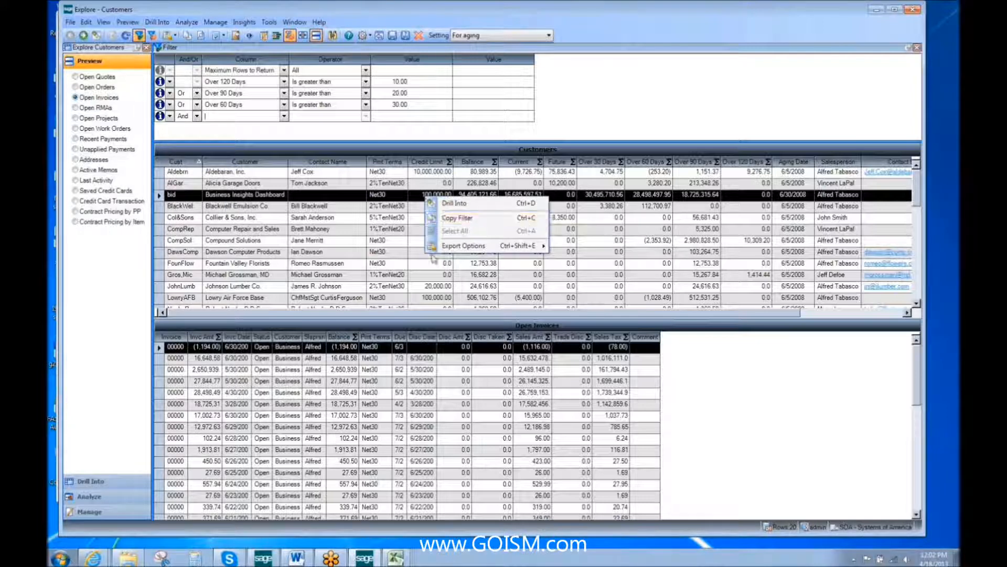
pyautogui.click(369, 217)
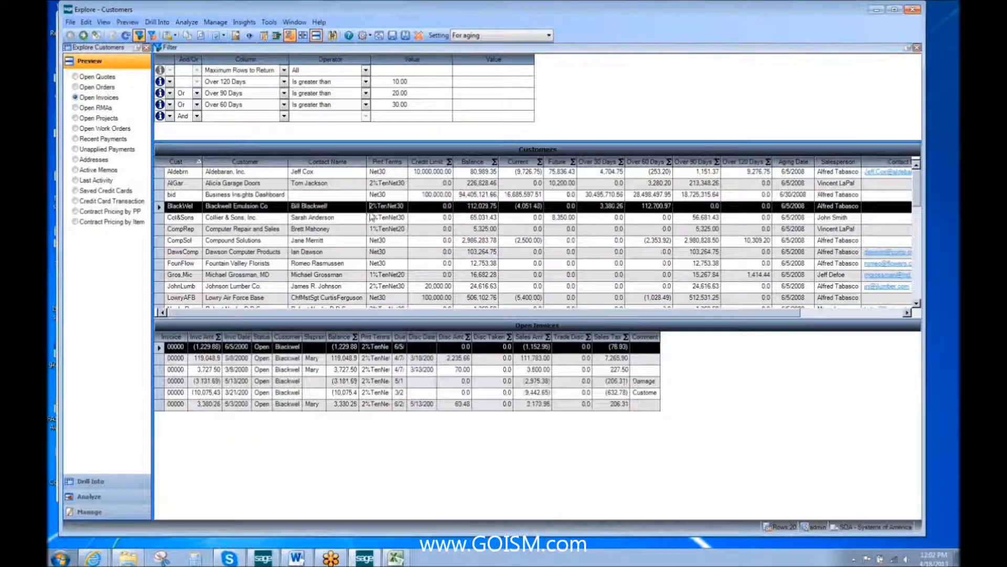
pyautogui.rightClick(370, 212)
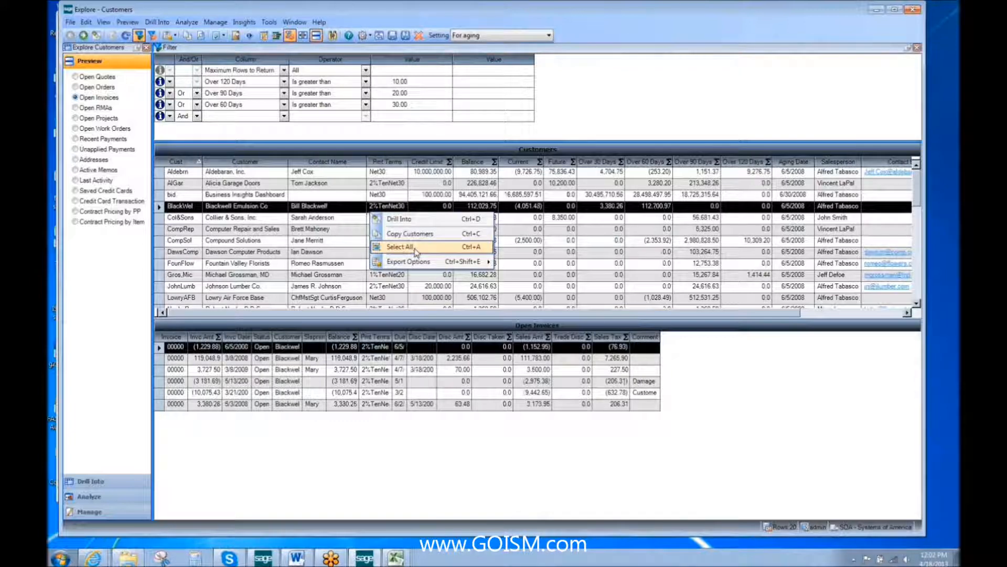
pyautogui.click(416, 251)
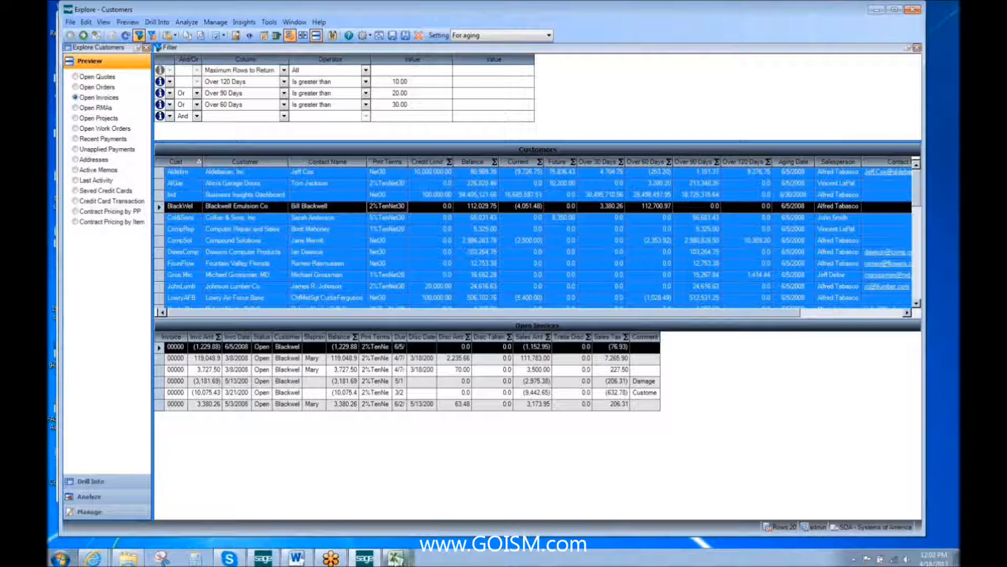
# Add a new sheet to the Customers1 workbook in Excel, then paste the copied customers at A1 and undo the paste
pyautogui.click(396, 558)
pyautogui.click(402, 498)
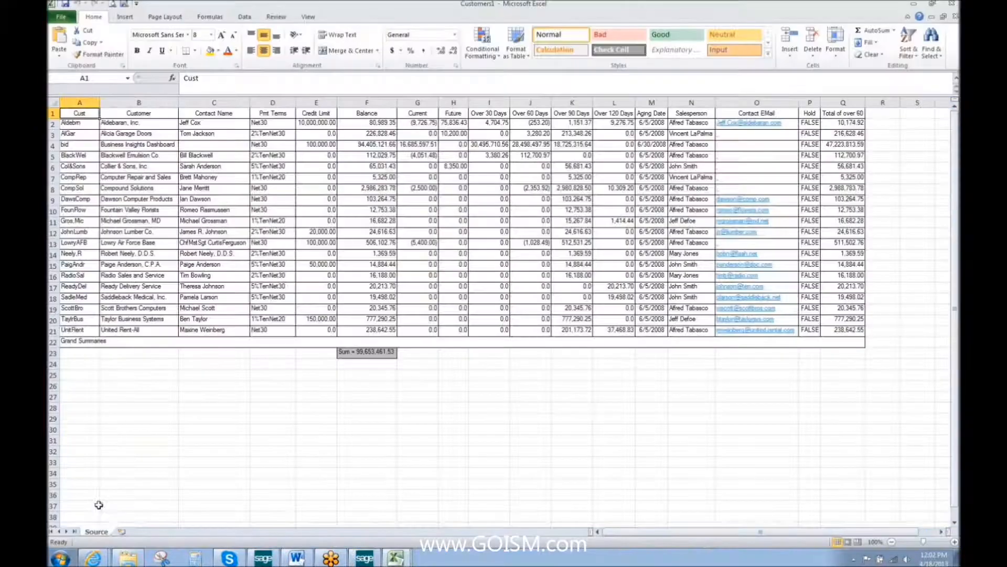
pyautogui.click(113, 523)
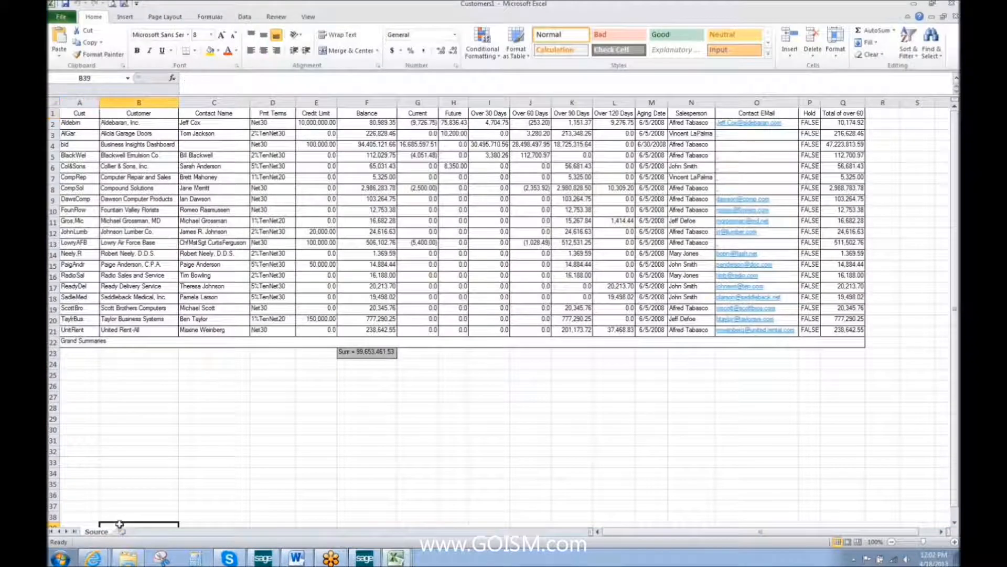
pyautogui.click(121, 533)
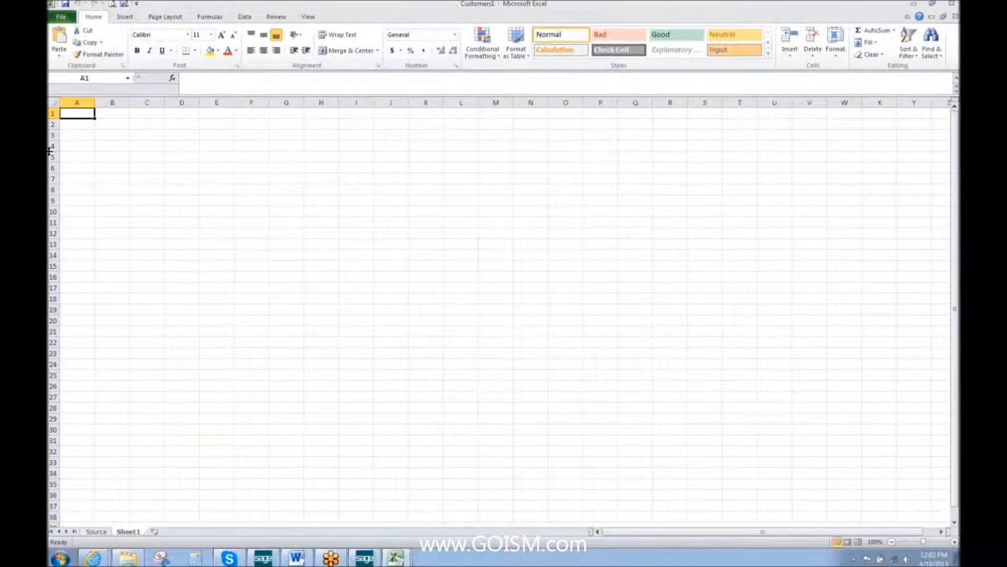
pyautogui.rightClick(89, 112)
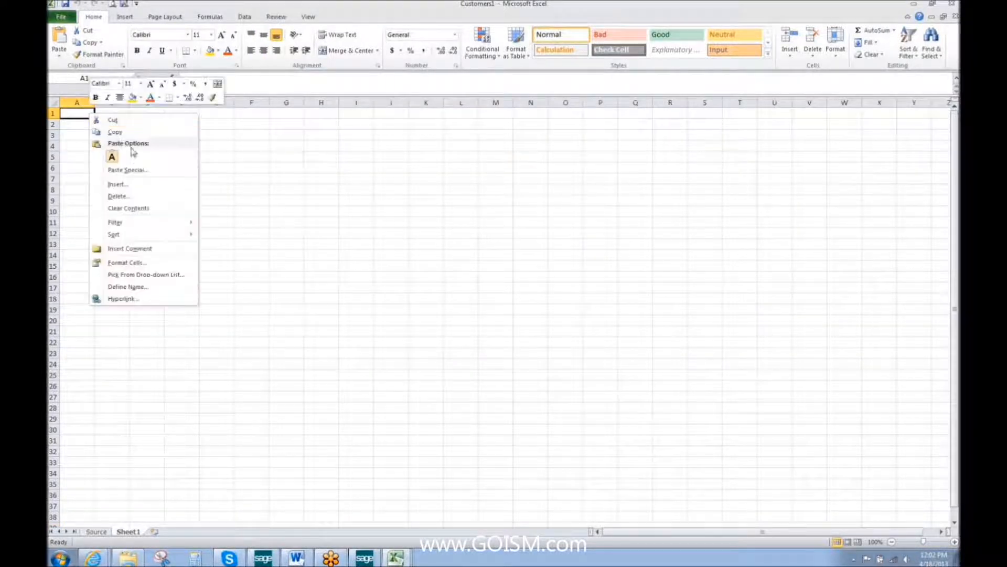
pyautogui.click(77, 113)
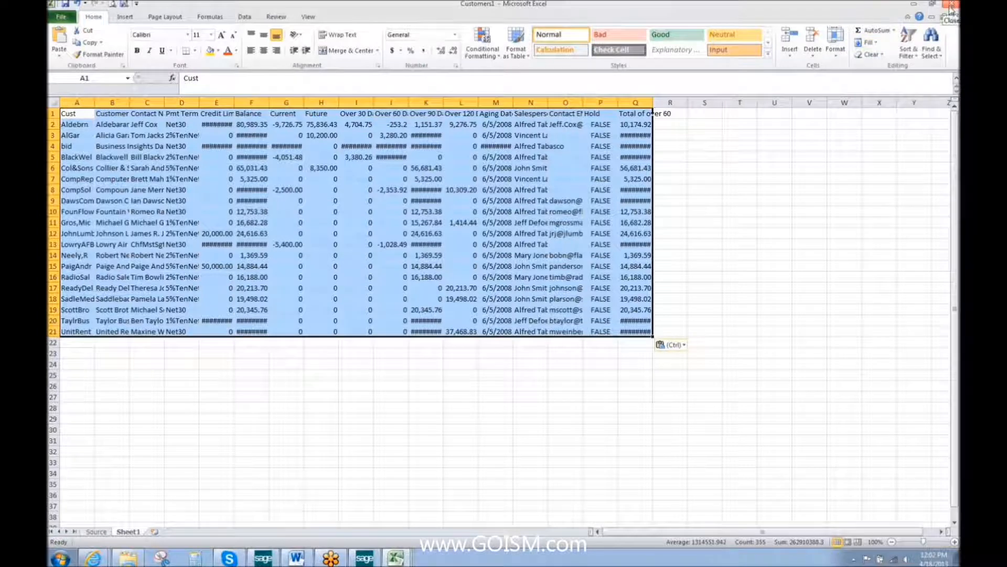
pyautogui.click(770, 199)
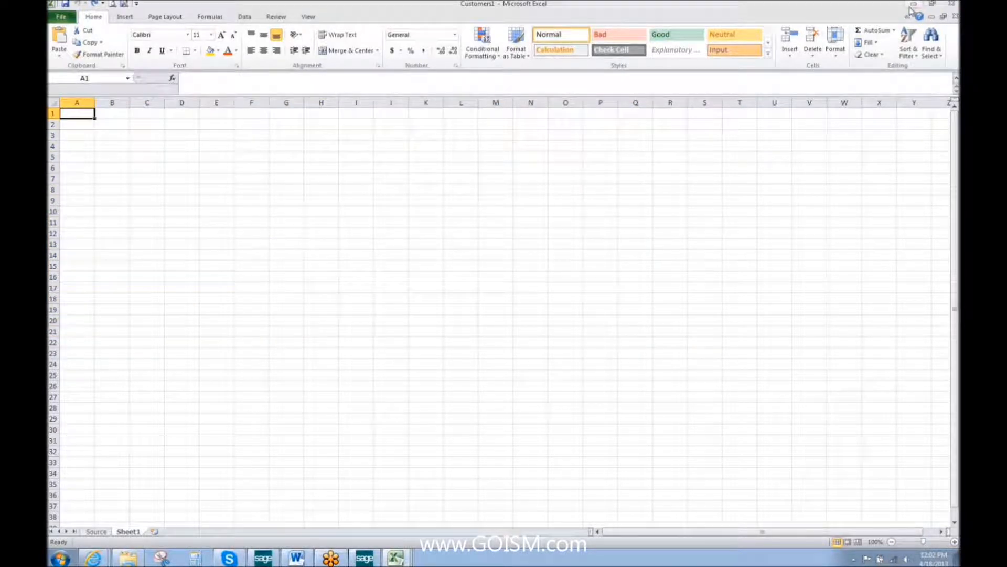
pyautogui.click(913, 6)
# Copy the selected customers from the explorer again and paste them at A1 on Sheet1 of the Customers1 workbook
pyautogui.rightClick(452, 239)
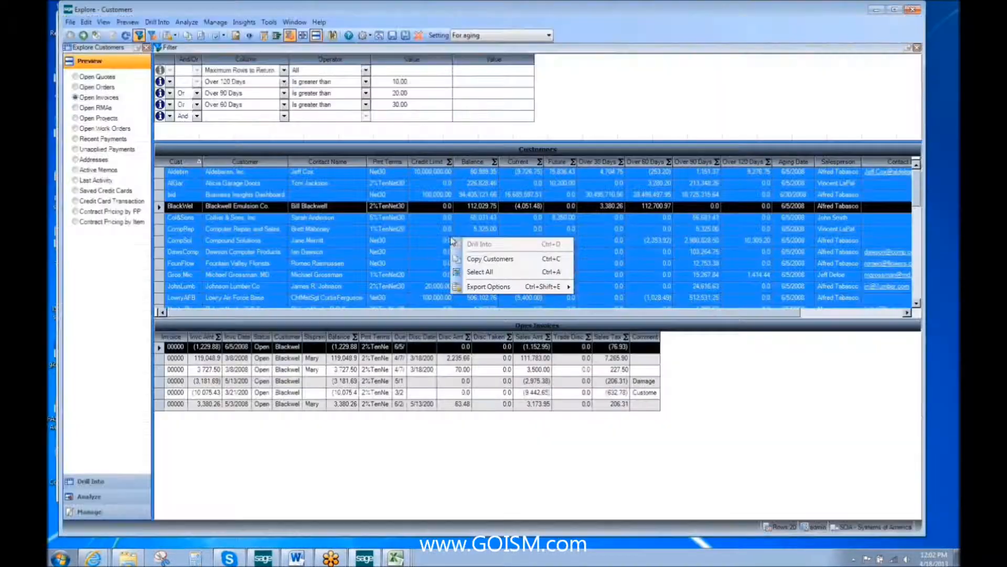
pyautogui.click(488, 259)
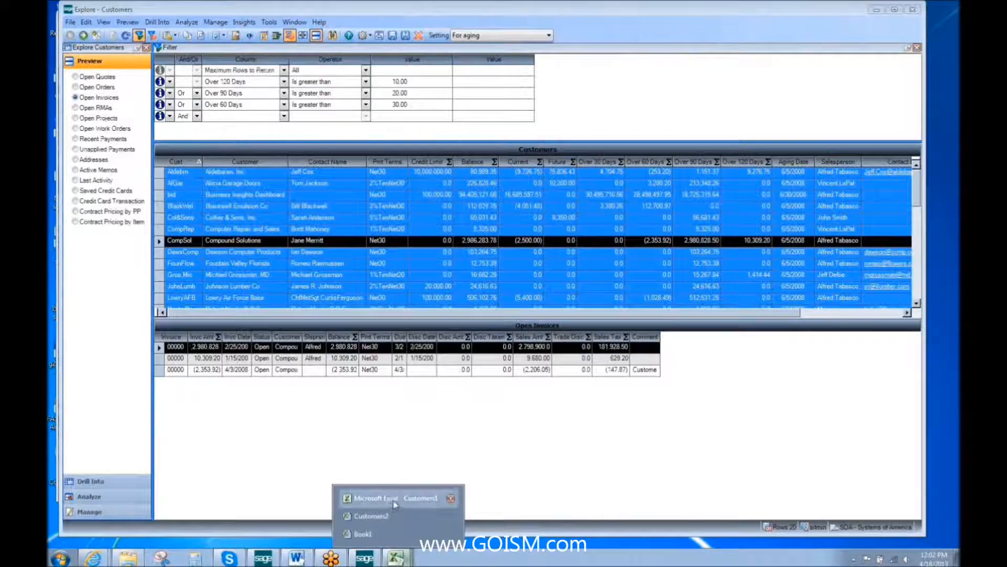
pyautogui.click(404, 558)
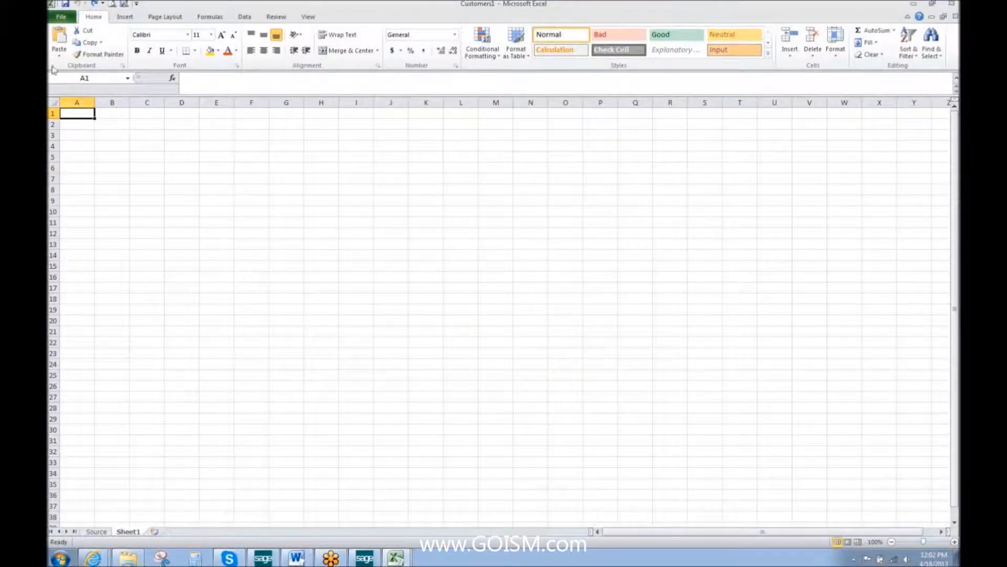
pyautogui.click(59, 39)
pyautogui.moveTo(753, 479); pyautogui.dragTo(753, 465)
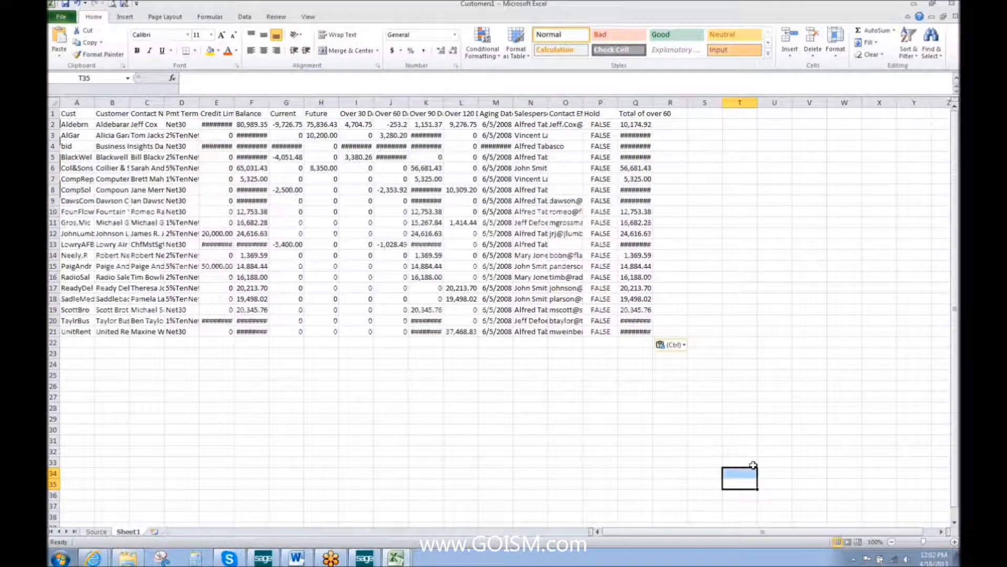
# Fit all column widths on Sheet1 to their contents
pyautogui.click(55, 102)
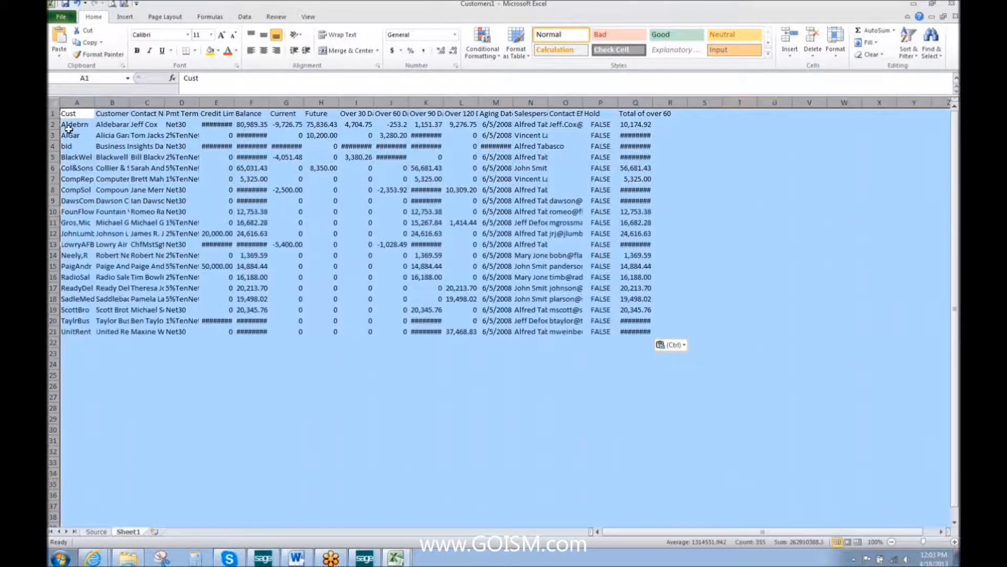
pyautogui.doubleClick(96, 102)
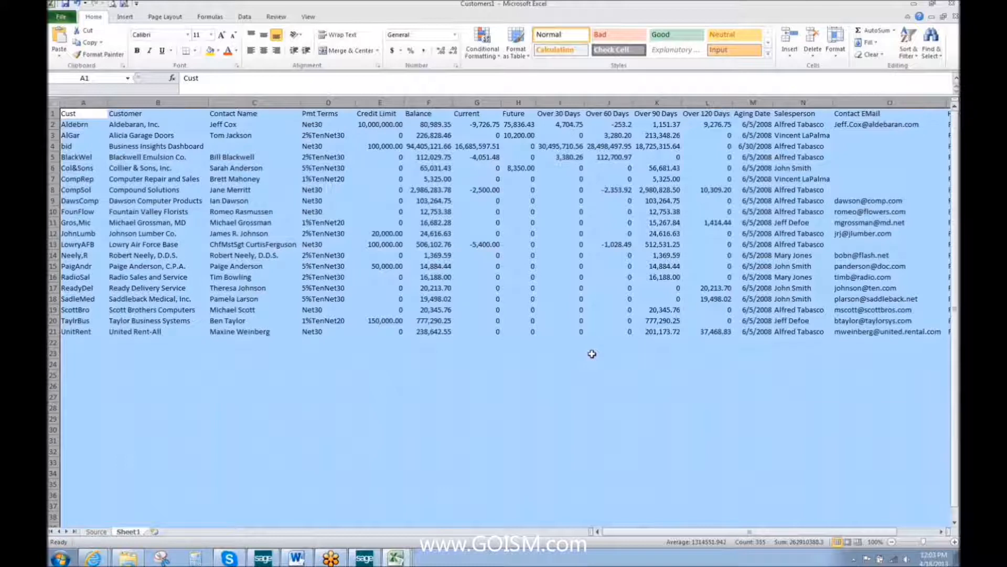
pyautogui.click(592, 353)
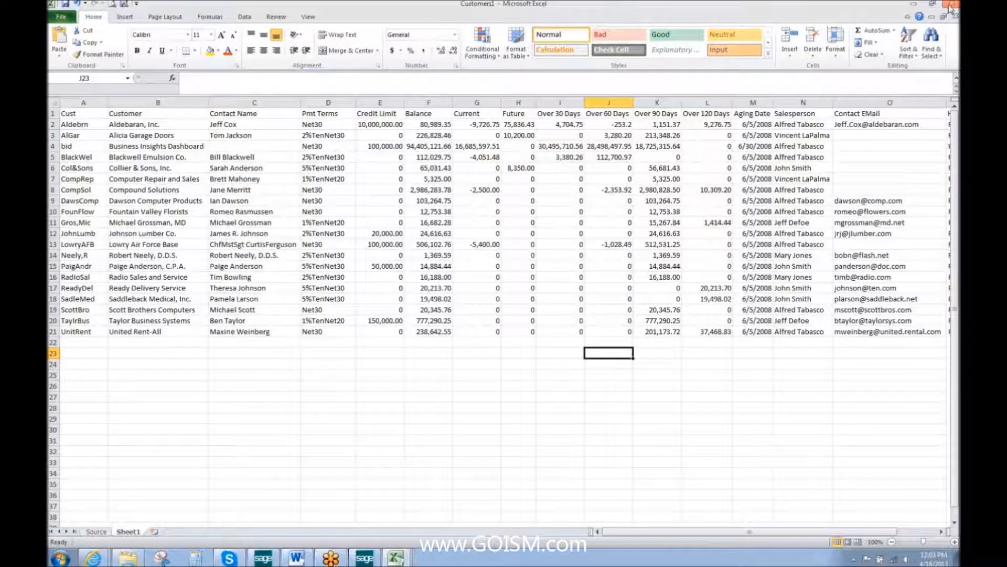
# Close the Customers1 and Customers2 workbooks without saving the changes
pyautogui.click(951, 5)
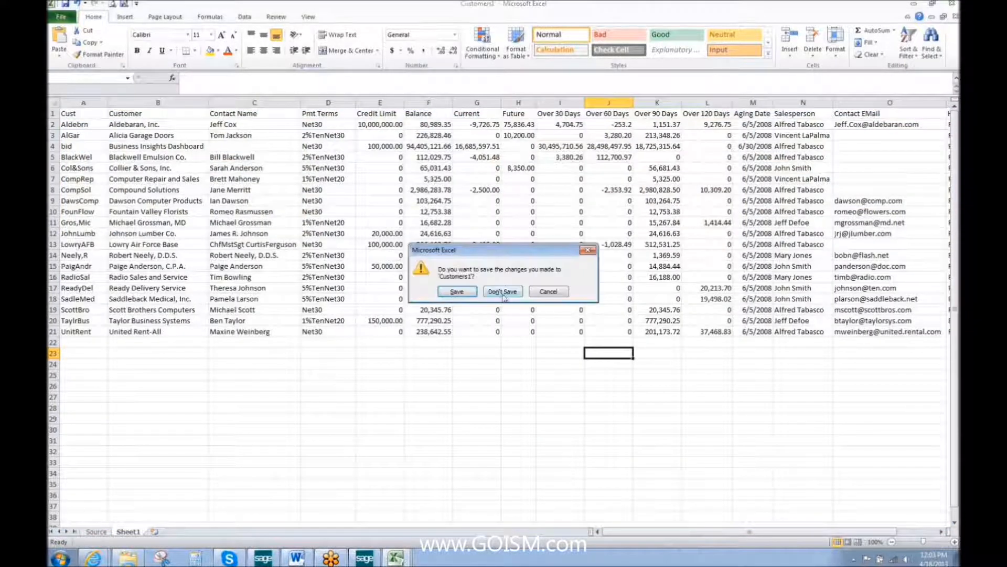
pyautogui.click(502, 291)
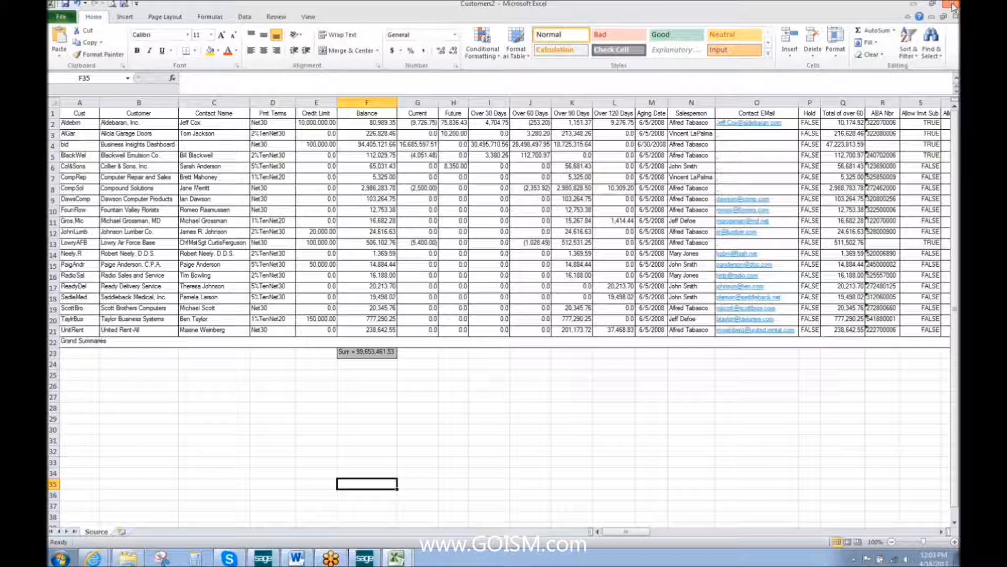
pyautogui.click(953, 7)
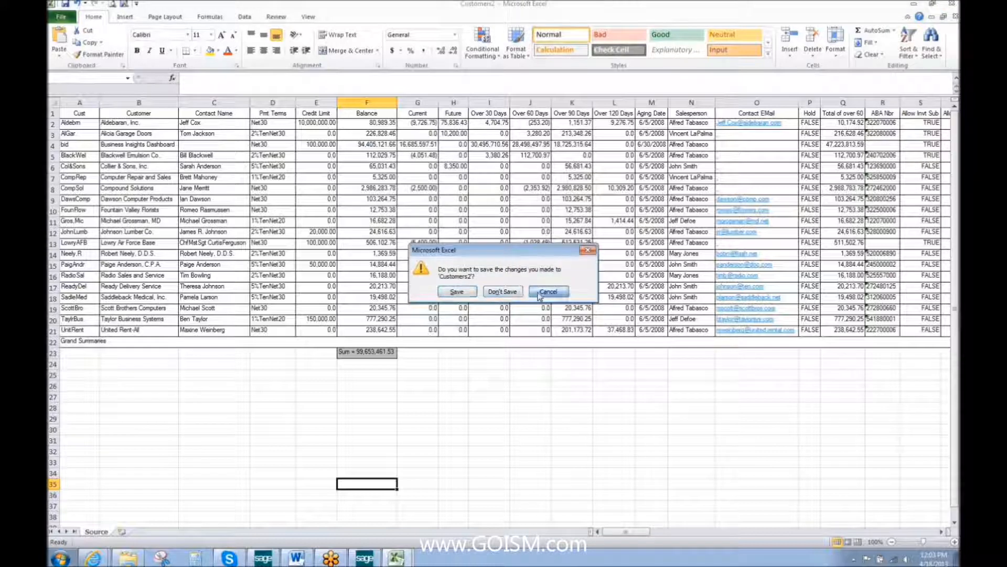
pyautogui.click(502, 292)
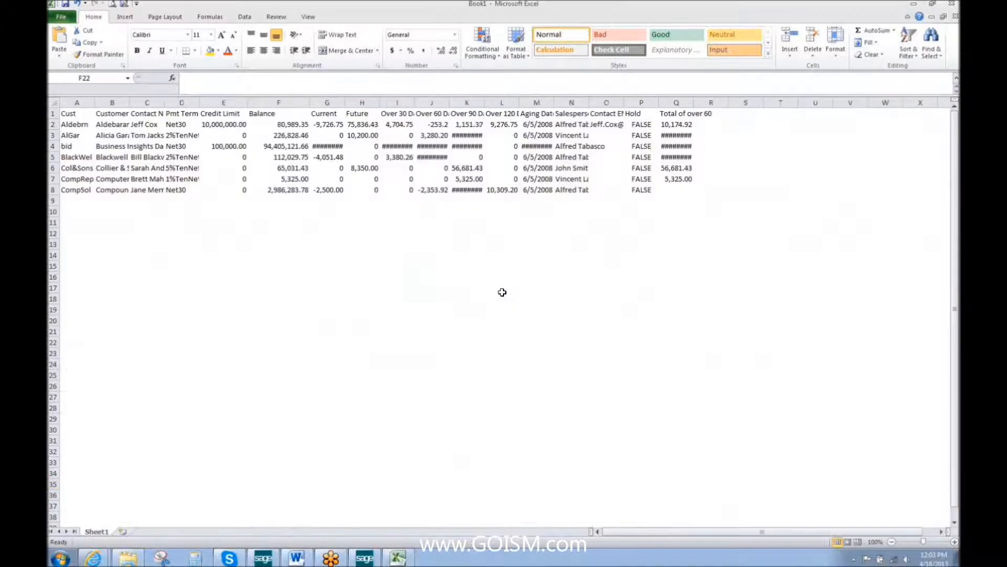
# Minimize the Book1 workbook and select Computer Repair and Sales in the Customers explorer
pyautogui.click(913, 6)
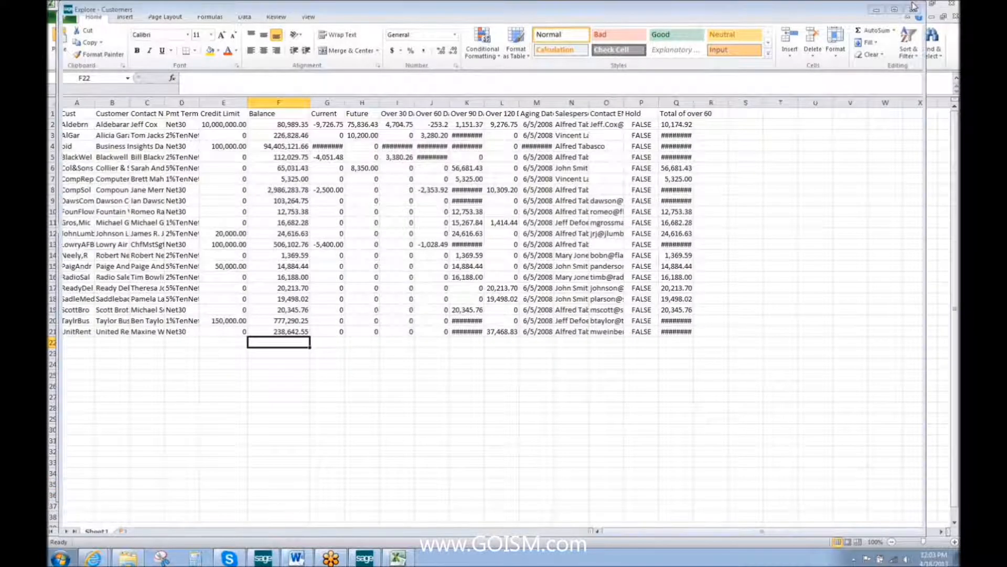
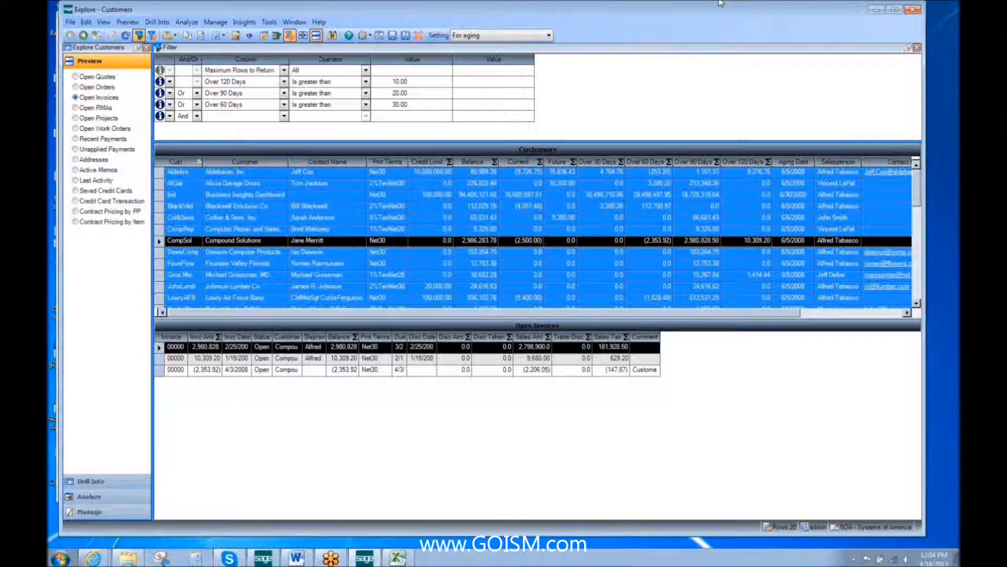
pyautogui.click(437, 230)
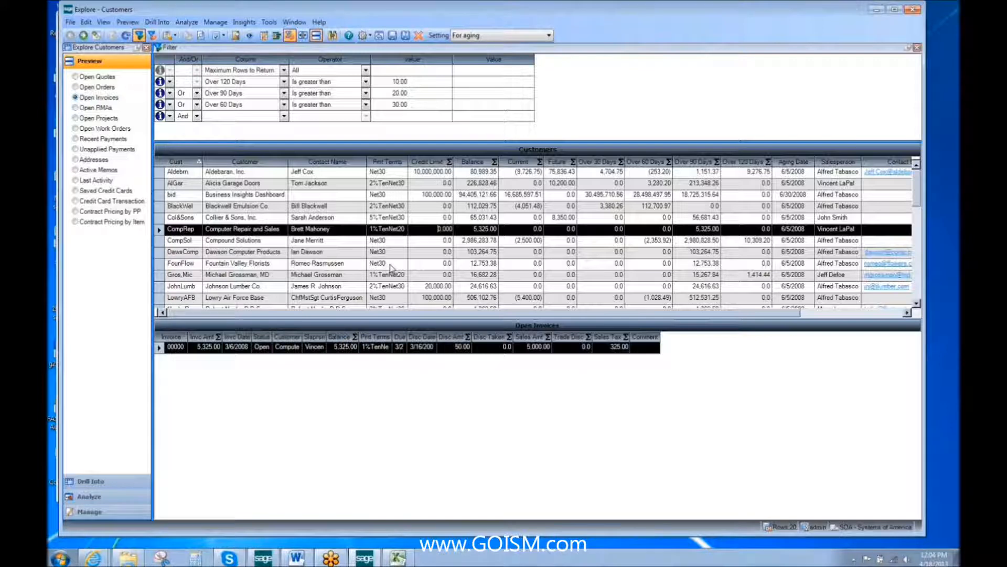
# Preview the open invoices of Collier & Sons, Inc. and explore the one for 7,073.73
pyautogui.click(258, 218)
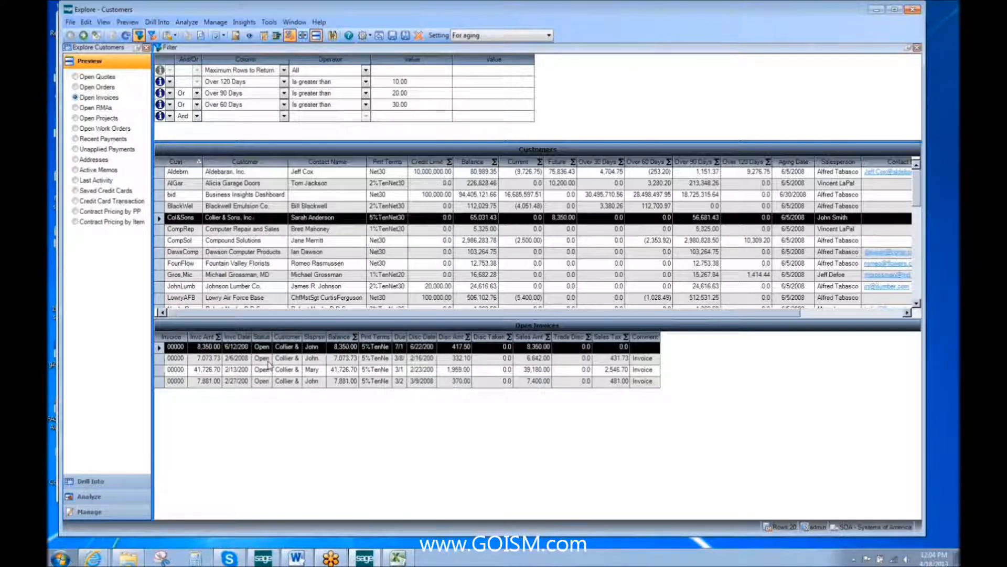
pyautogui.rightClick(281, 360)
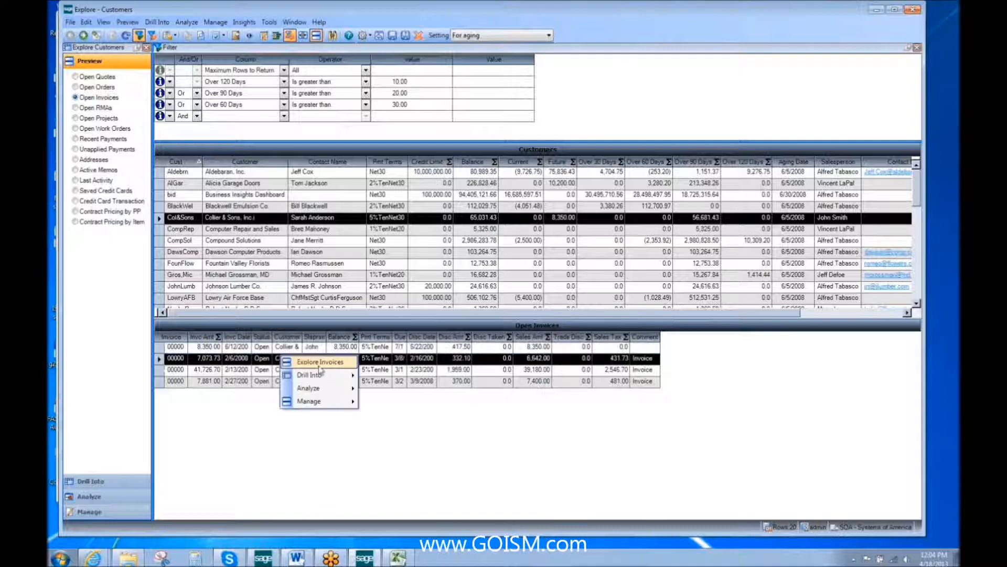
pyautogui.click(321, 369)
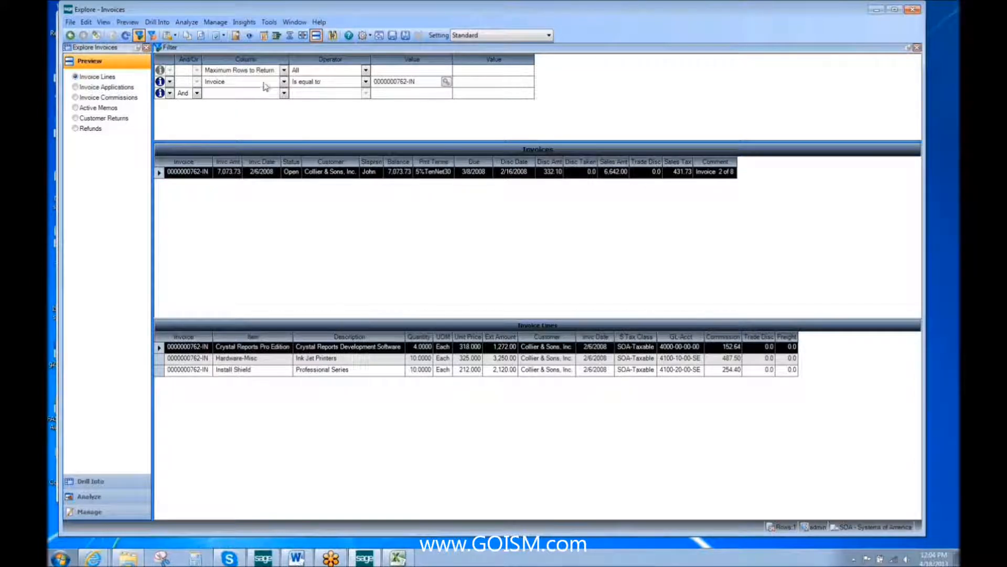
# Change the invoice filter to Customer begins with "col" and refresh the invoice list
pyautogui.click(284, 81)
pyautogui.moveTo(286, 141); pyautogui.dragTo(271, 117)
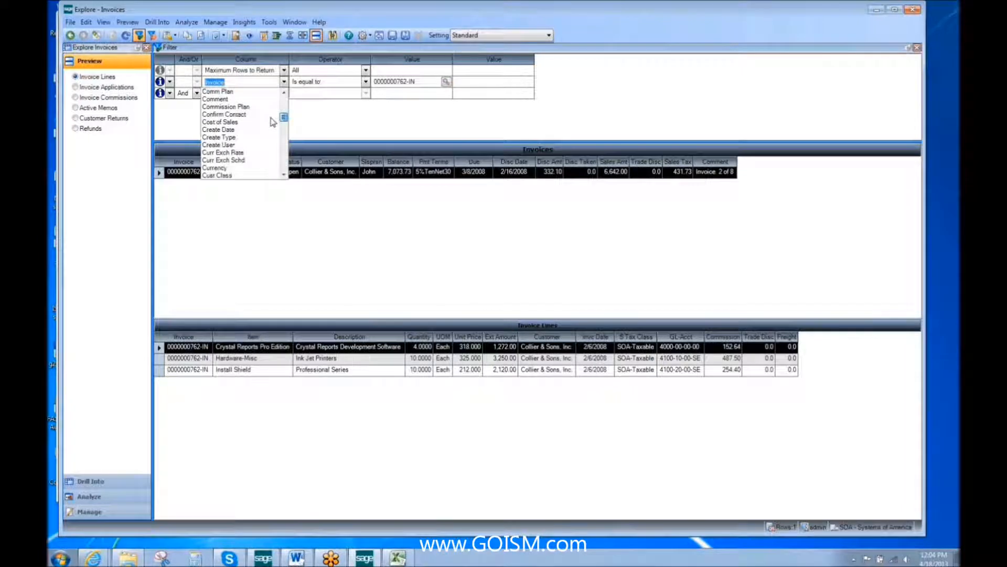
pyautogui.scroll(-4, 265, 141)
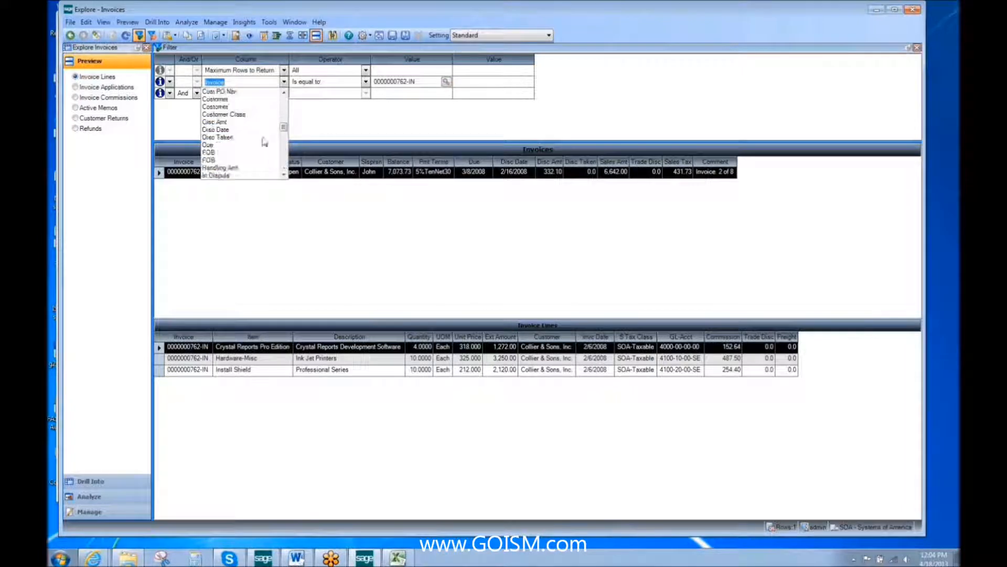
pyautogui.click(242, 100)
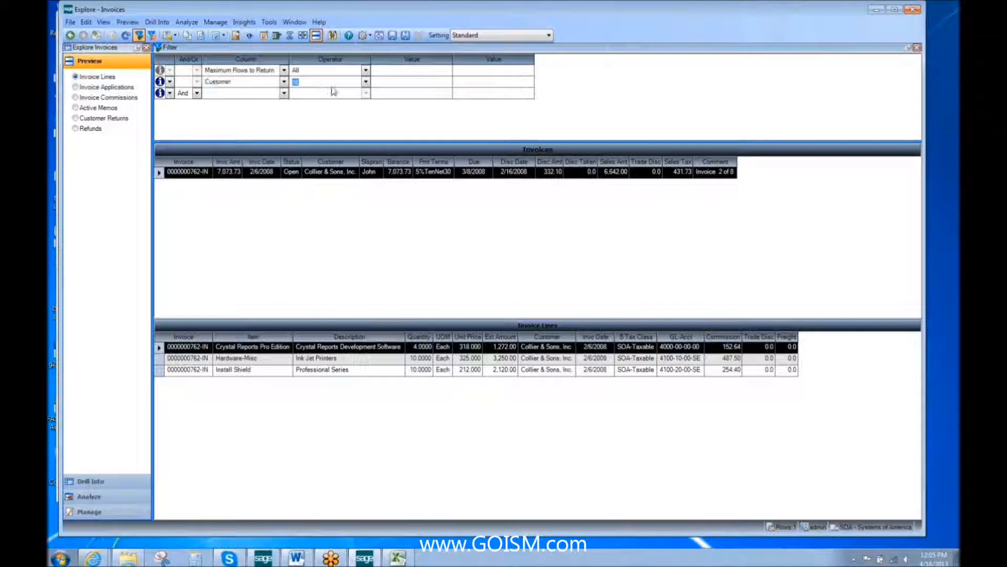
pyautogui.press('b')
pyautogui.click(418, 67)
pyautogui.click(403, 82)
pyautogui.write('col')
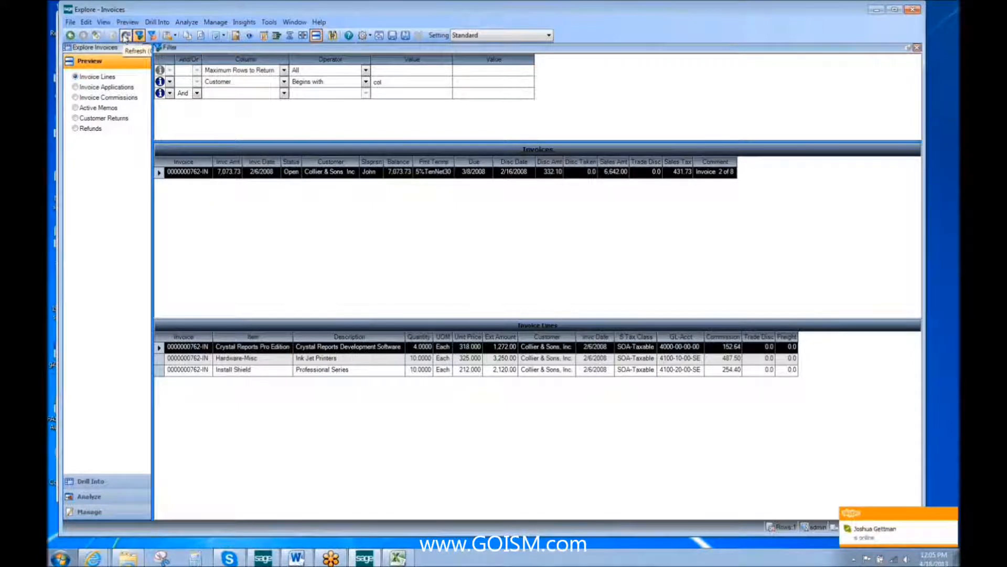
pyautogui.click(126, 36)
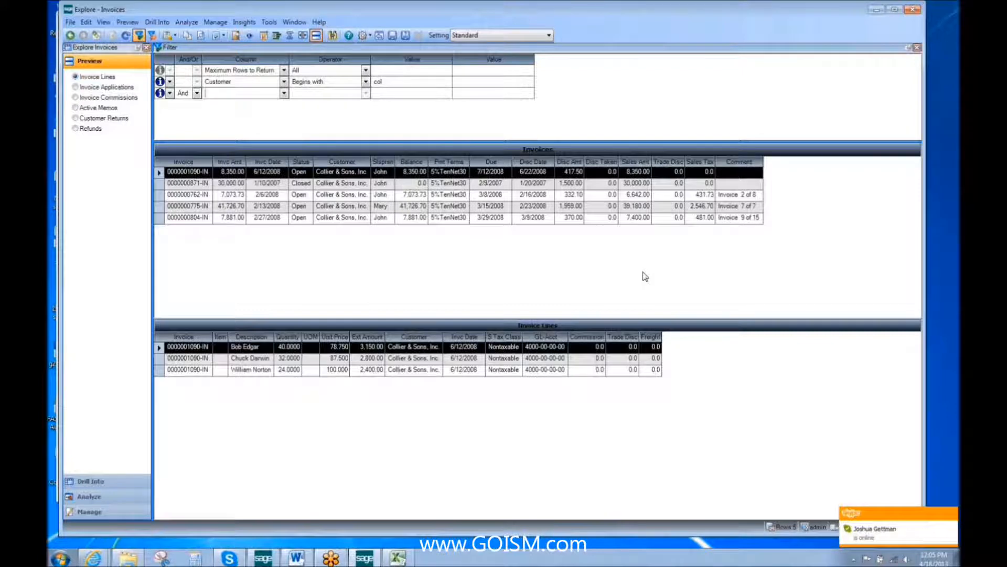
# Return to the customers and explore the first open invoice of Dawson Computer Products
pyautogui.click(70, 36)
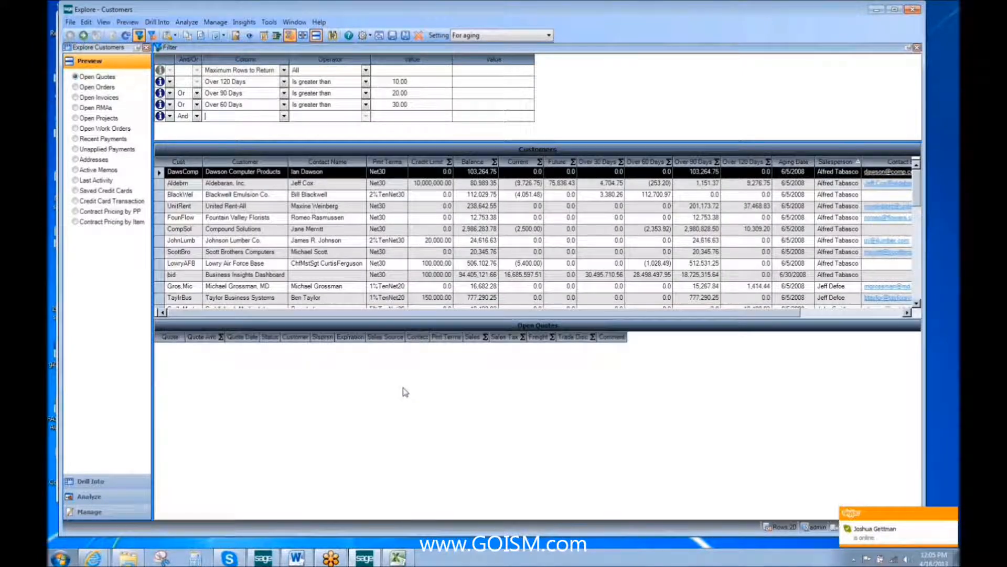
pyautogui.click(76, 98)
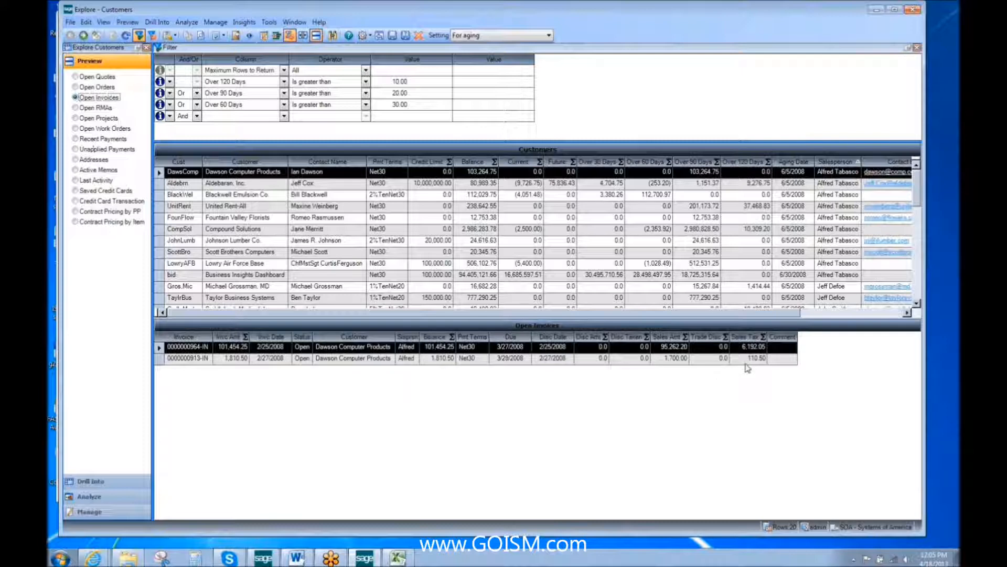
pyautogui.rightClick(416, 350)
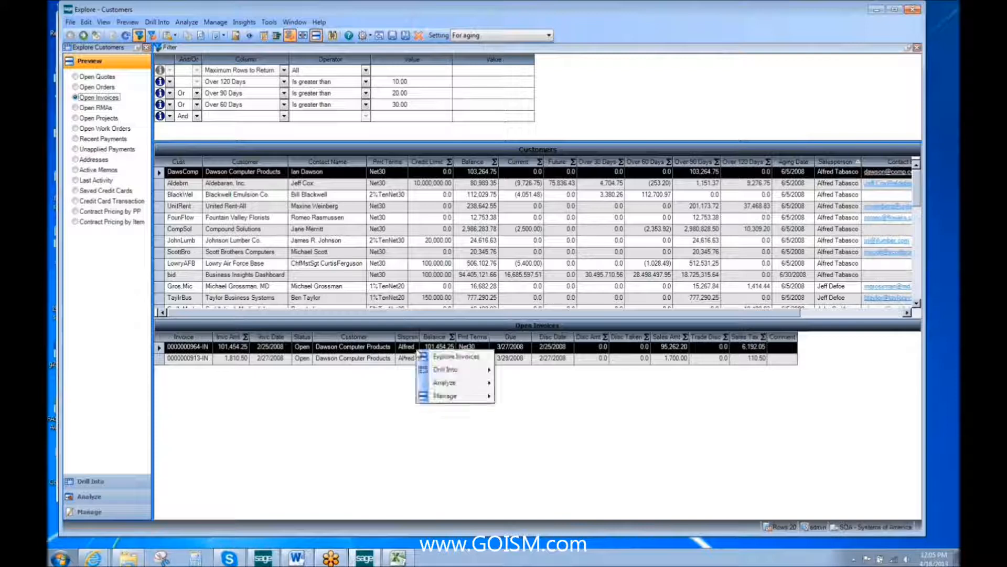
pyautogui.click(447, 360)
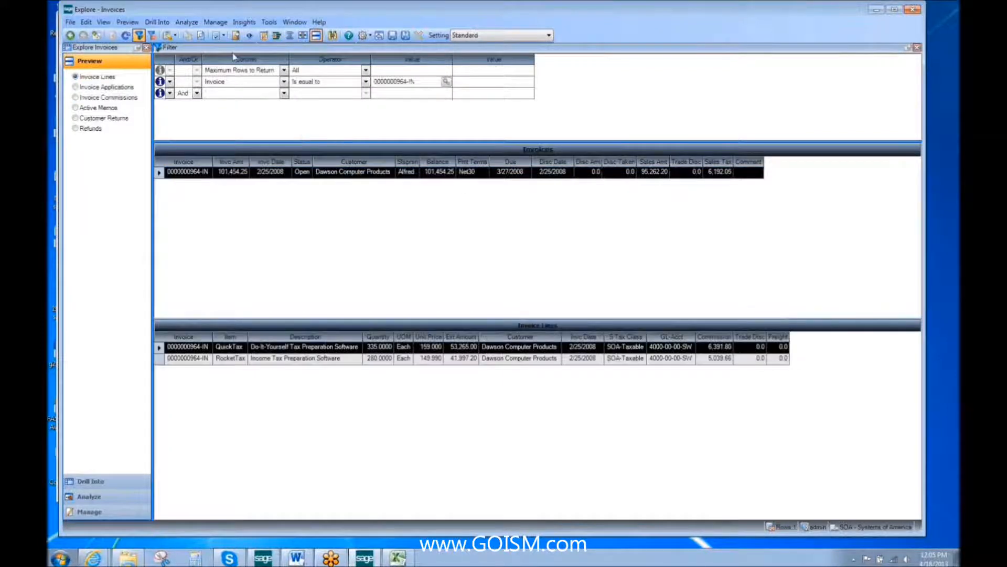
# Hide the Slsprsn, Disc Date and Disc Amt columns in the Invoices grid
pyautogui.click(264, 35)
pyautogui.click(530, 282)
pyautogui.moveTo(530, 203); pyautogui.dragTo(528, 185)
pyautogui.click(409, 219)
pyautogui.click(409, 219)
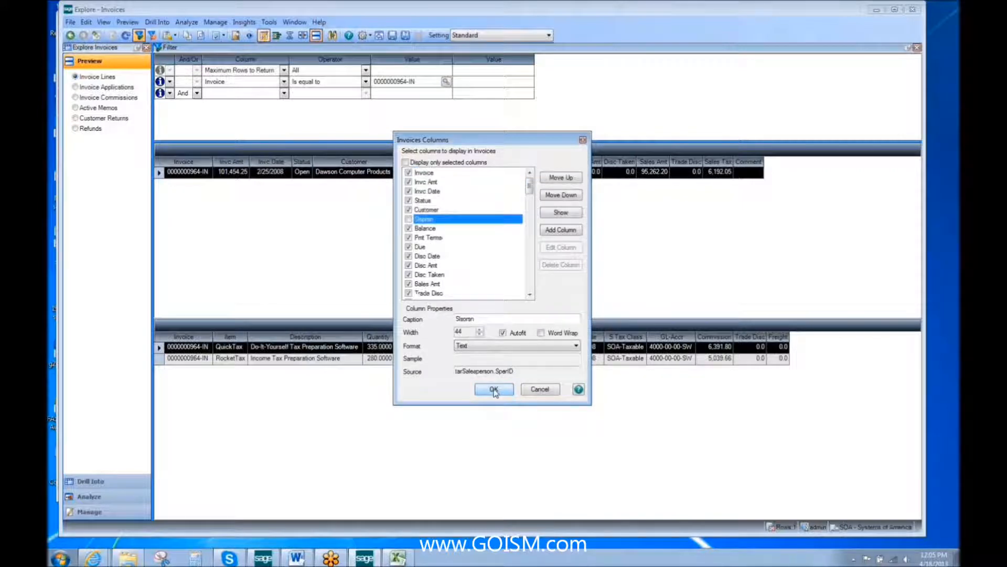
pyautogui.click(408, 259)
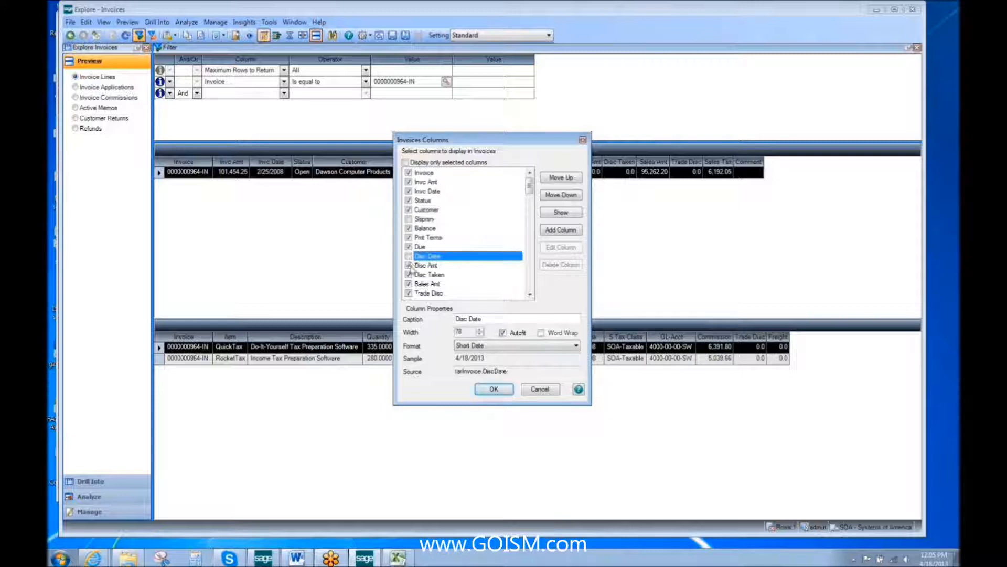
pyautogui.click(409, 265)
pyautogui.click(417, 275)
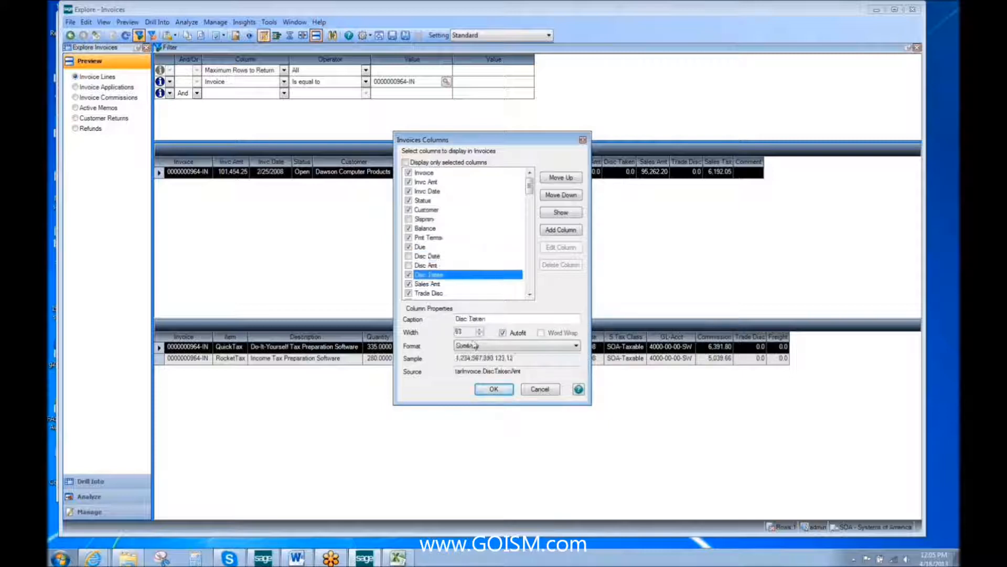
pyautogui.click(493, 391)
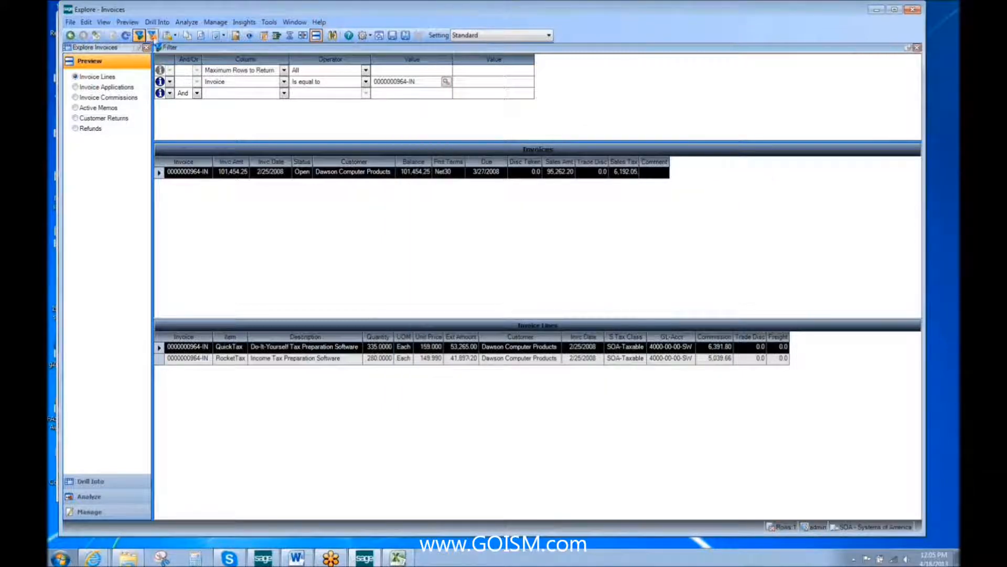
# Clear the invoice filter, save the Standard setting, and return to the customers
pyautogui.click(152, 35)
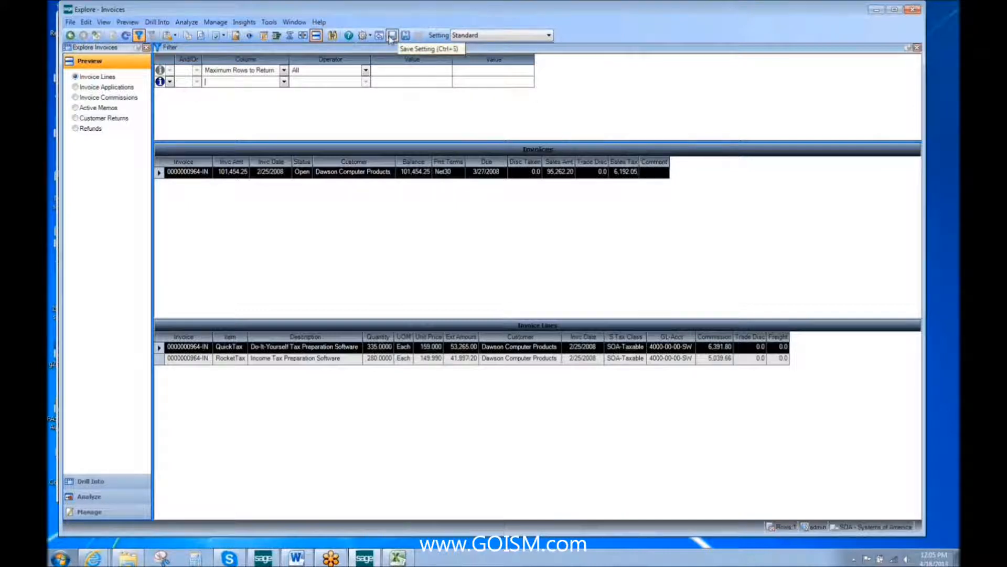
pyautogui.click(69, 35)
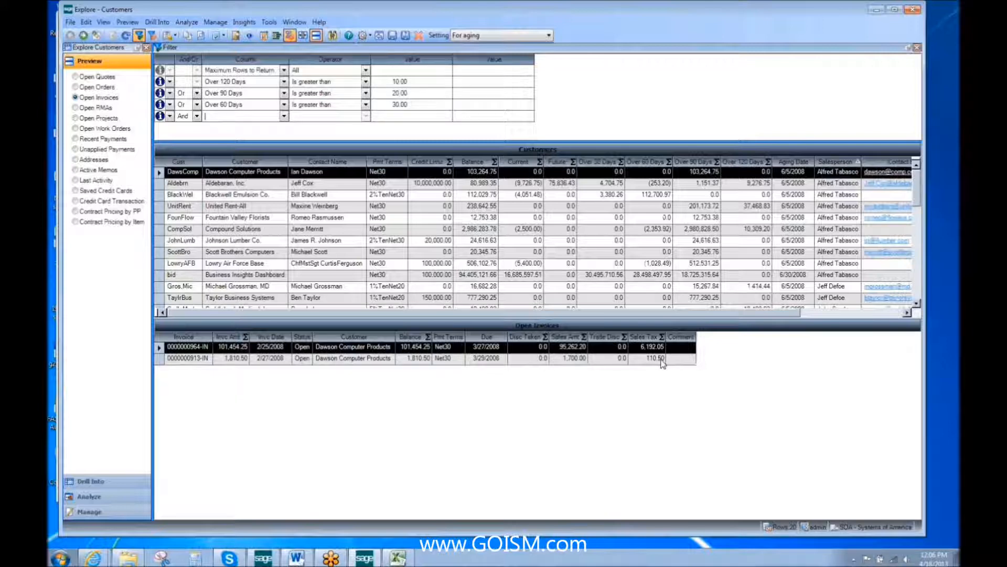
# Review the save-as options for the For aging customer setting without saving
pyautogui.click(407, 36)
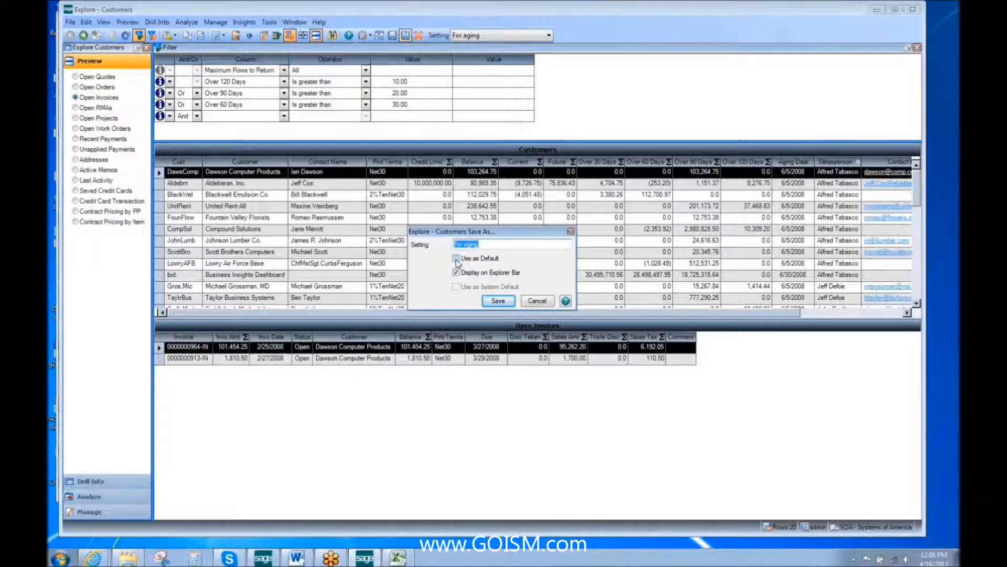
pyautogui.click(537, 304)
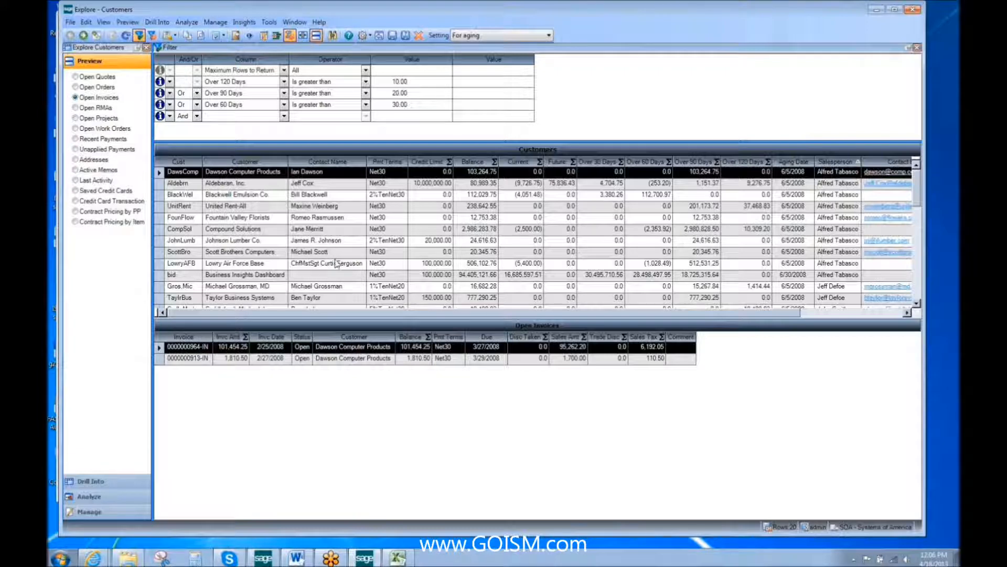
# Open the customer maintenance record for Aldebaran, Inc. and its Payment memo
pyautogui.click(319, 218)
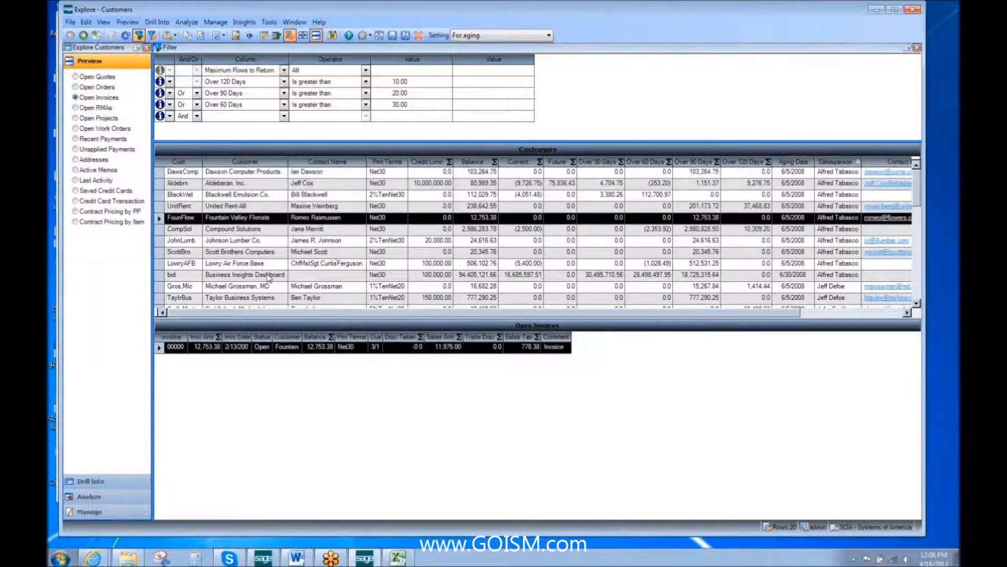
pyautogui.click(105, 514)
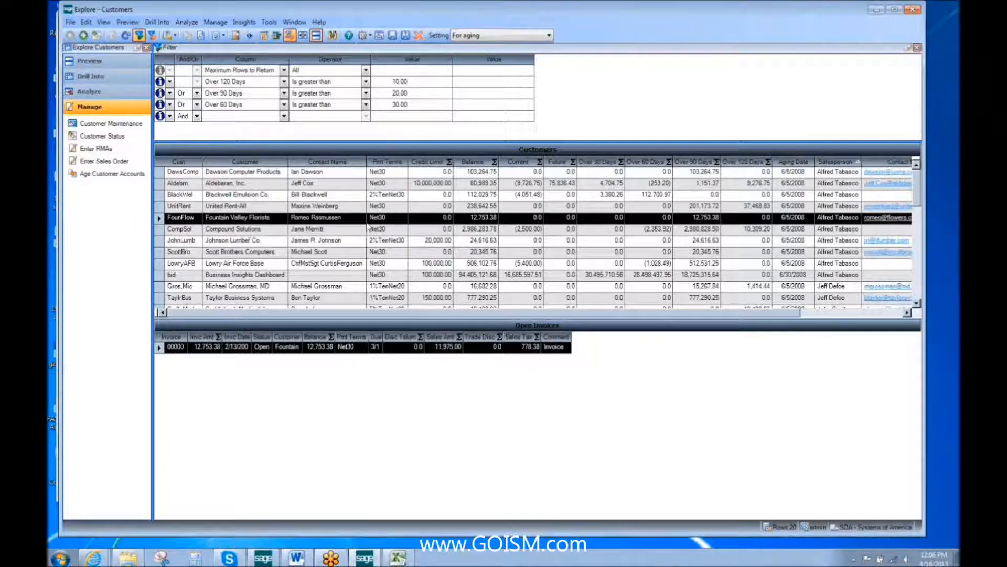
pyautogui.click(252, 187)
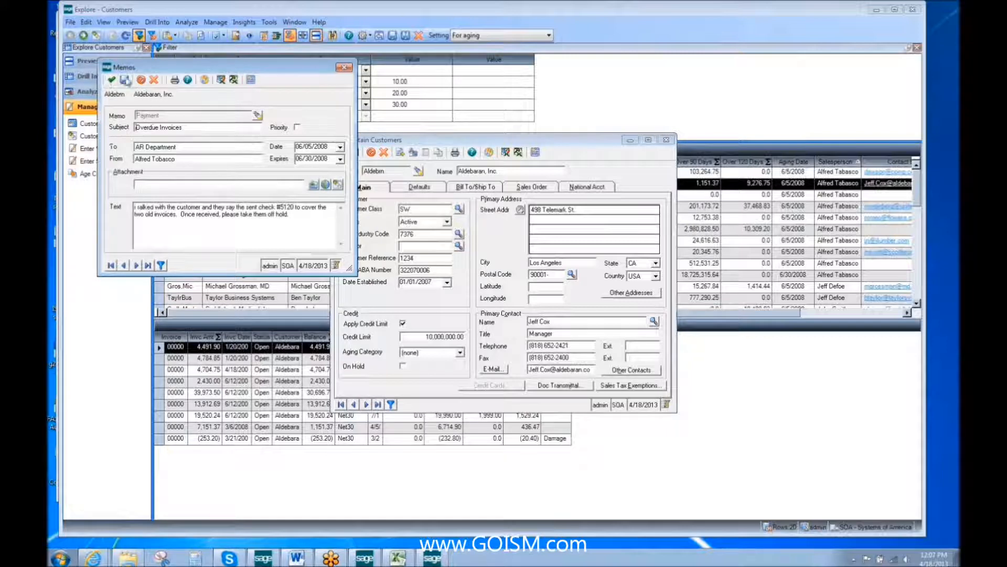
# Save a new memo named "Payments again" with the subject "called today" for Aldebaran, Inc., and close its customer record
pyautogui.click(112, 79)
pyautogui.write('Paymne')
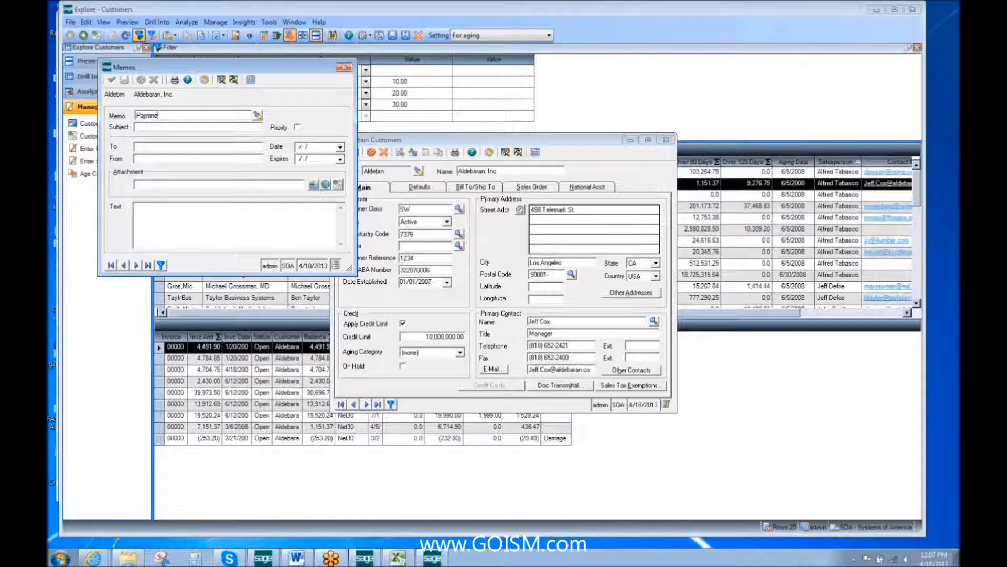
pyautogui.write('tnts again')
pyautogui.press('Tab')
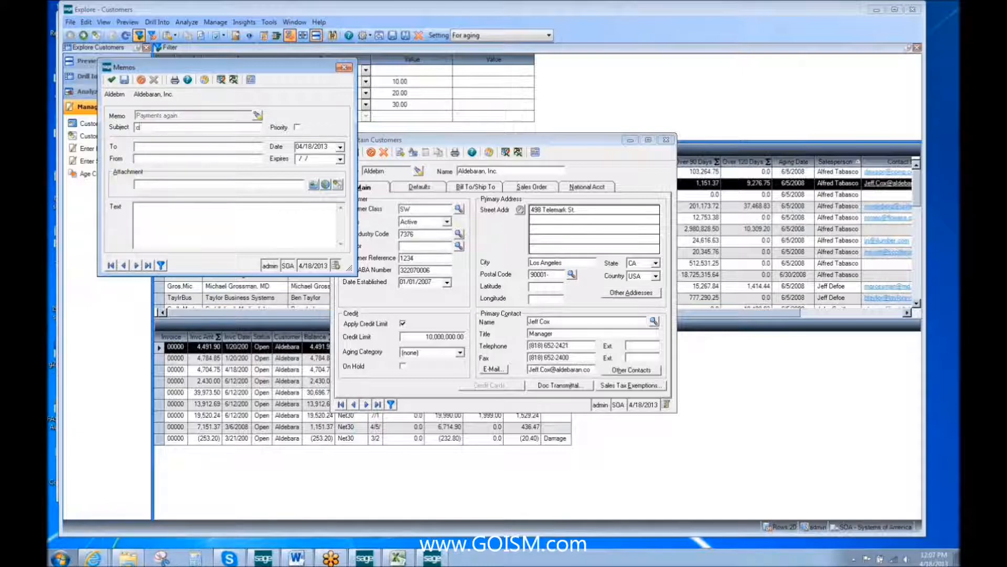
pyautogui.write('called today')
pyautogui.click(111, 80)
pyautogui.click(125, 80)
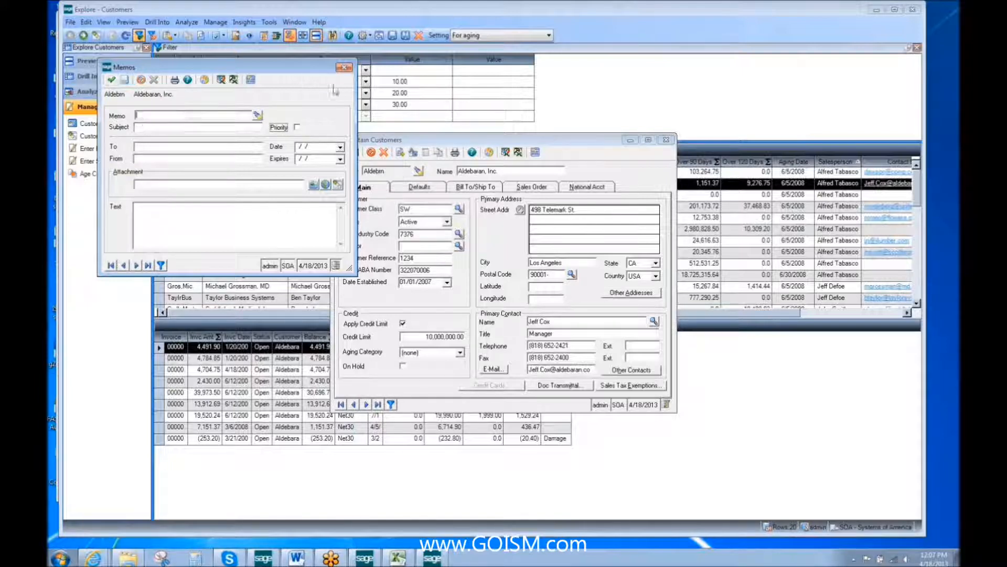
pyautogui.click(344, 67)
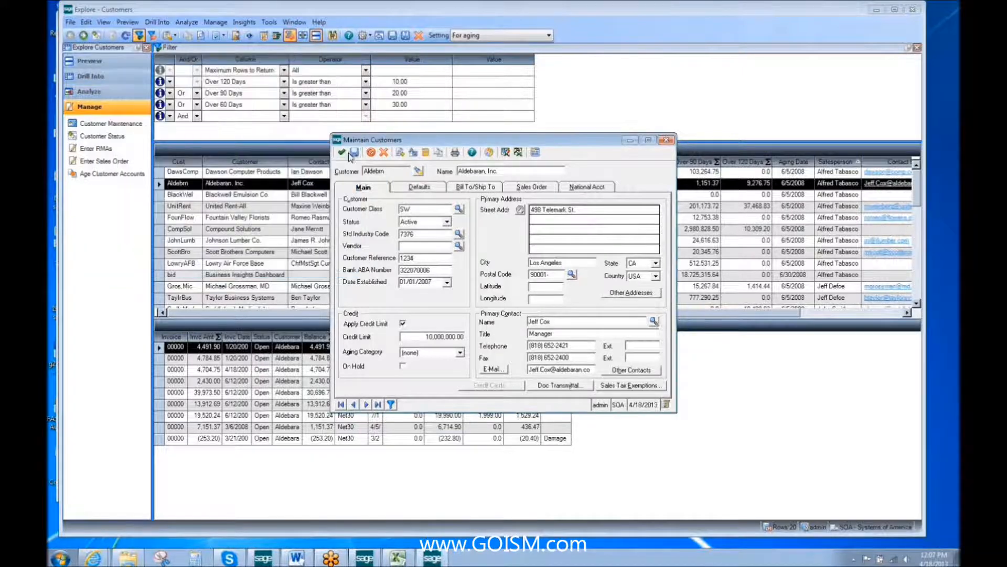
pyautogui.click(665, 142)
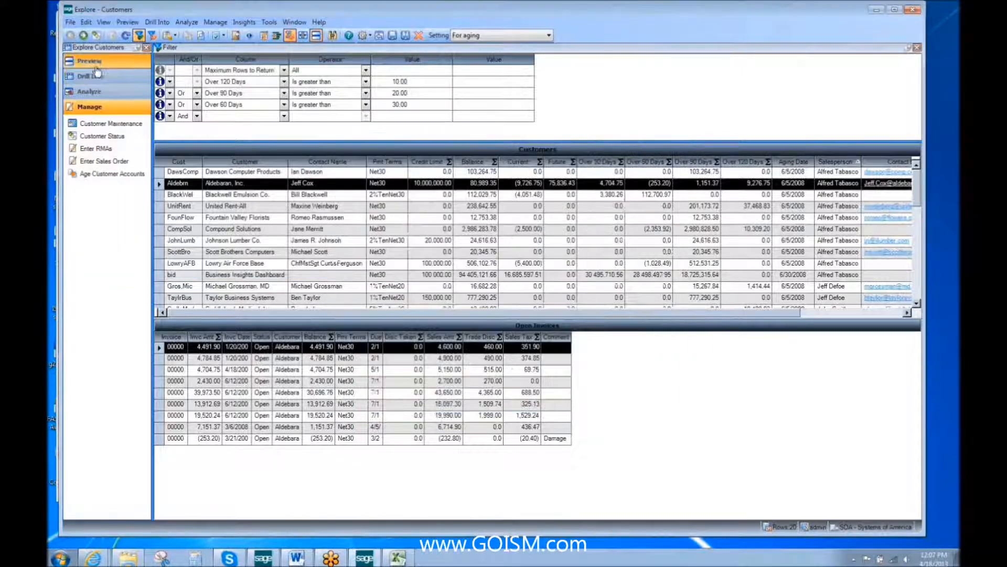
# Preview the active memos of Aldebaran, Inc. and select the "called today" memo
pyautogui.click(98, 66)
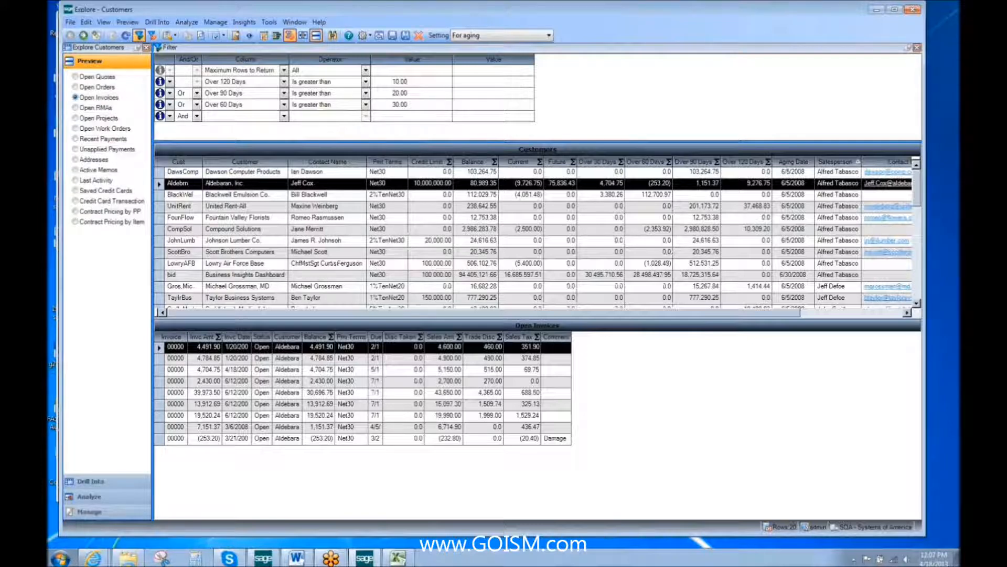
pyautogui.click(77, 170)
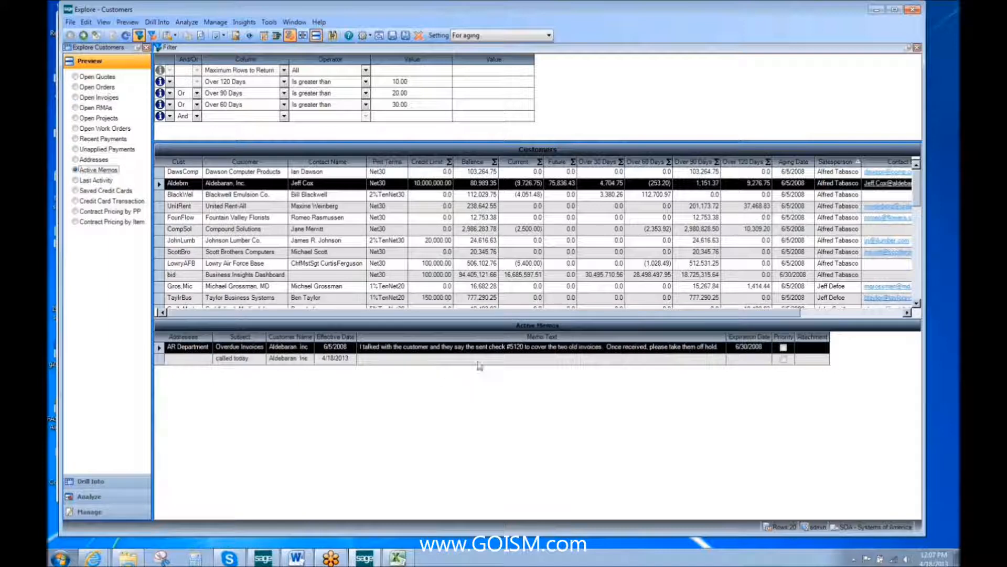
pyautogui.click(478, 360)
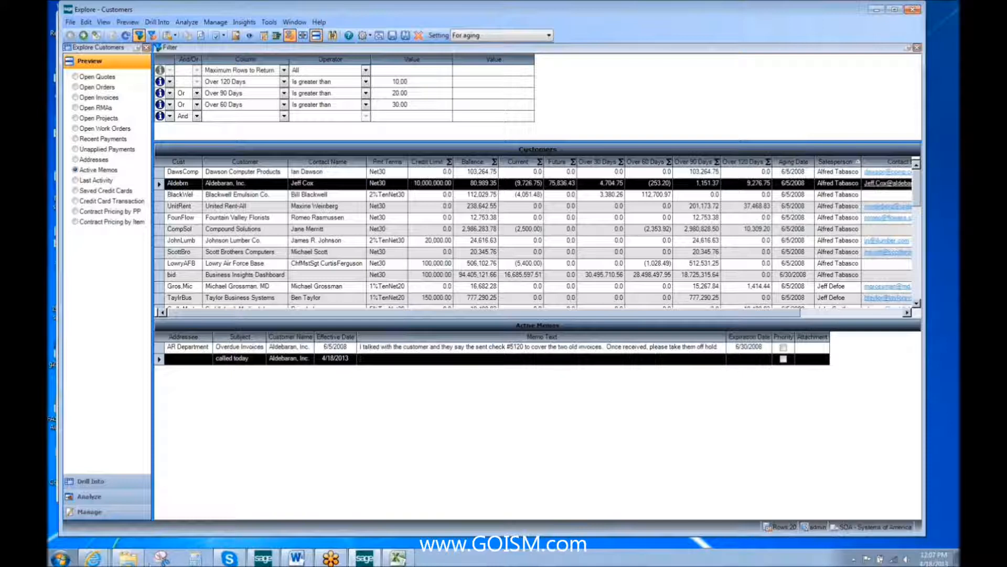
# Open a new sales order for Aldebaran, Inc. from the customer list and close it without adding items
pyautogui.click(91, 511)
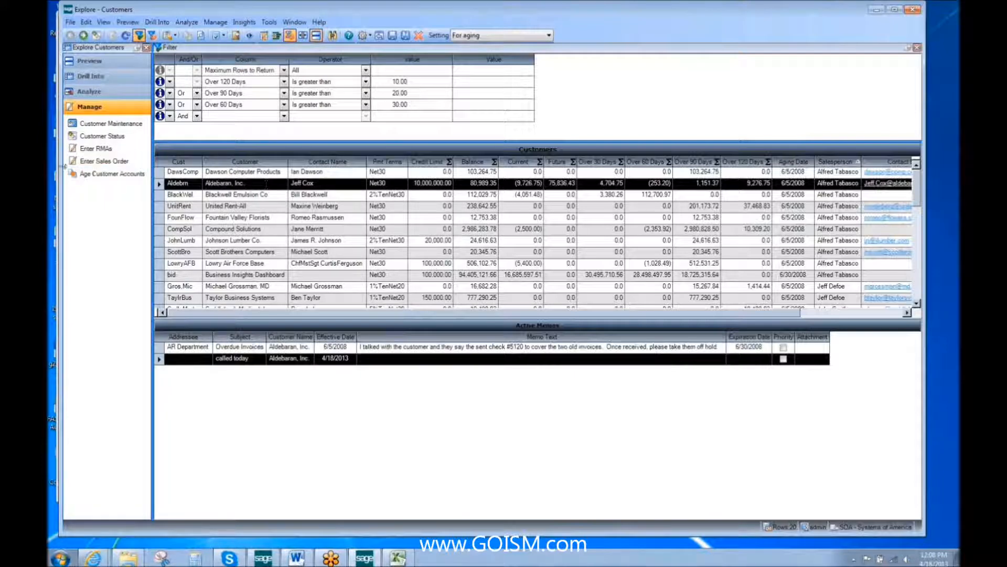
pyautogui.click(100, 163)
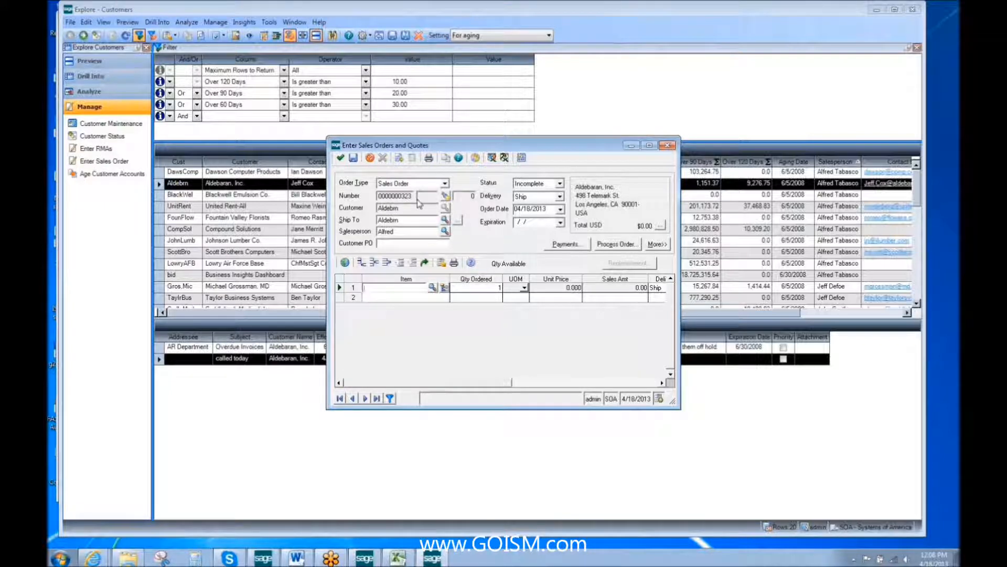
pyautogui.click(371, 160)
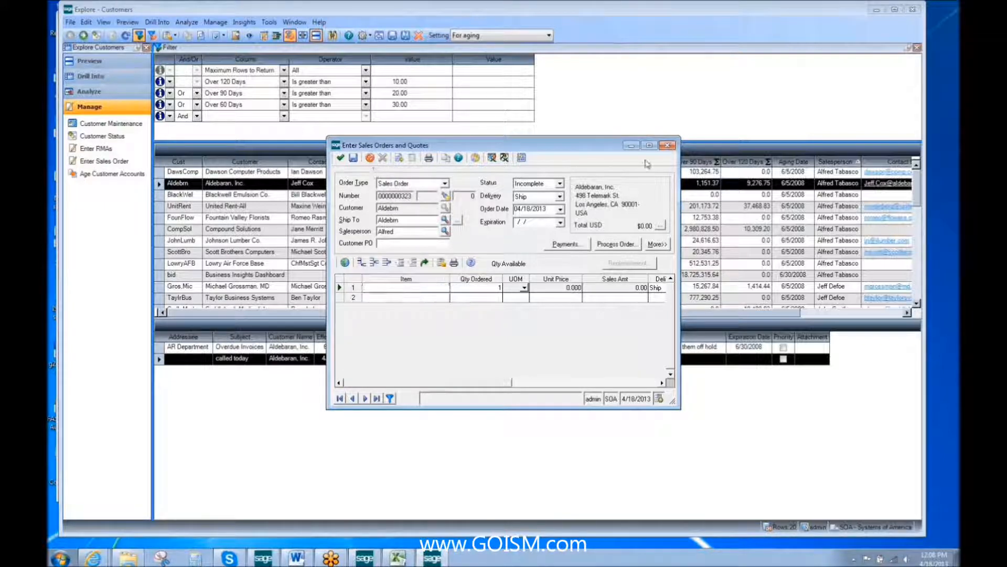
pyautogui.click(667, 145)
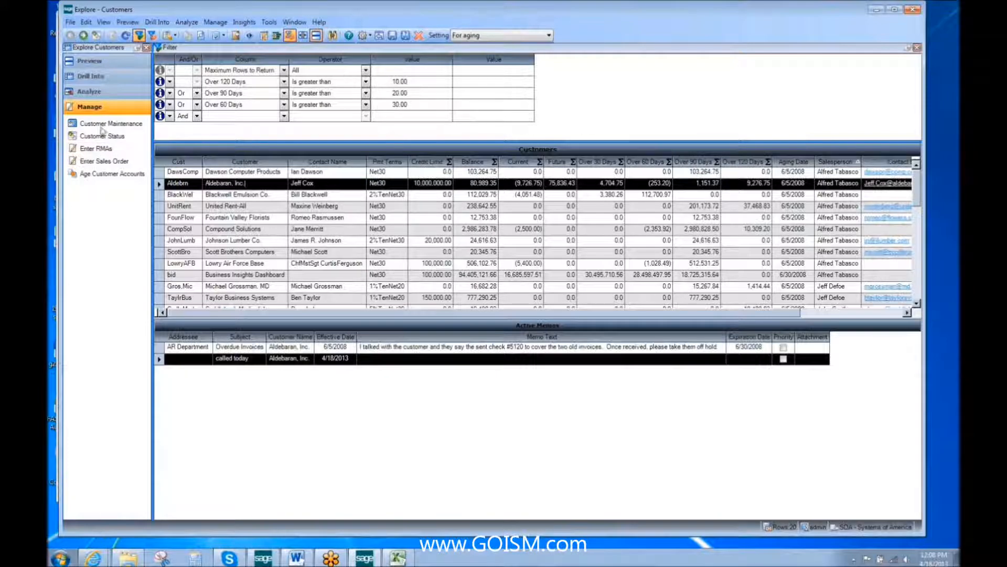
# Drill into the standard invoices of Aldebaran, Inc., preview their invoice applications, and return to the customer list
pyautogui.click(90, 76)
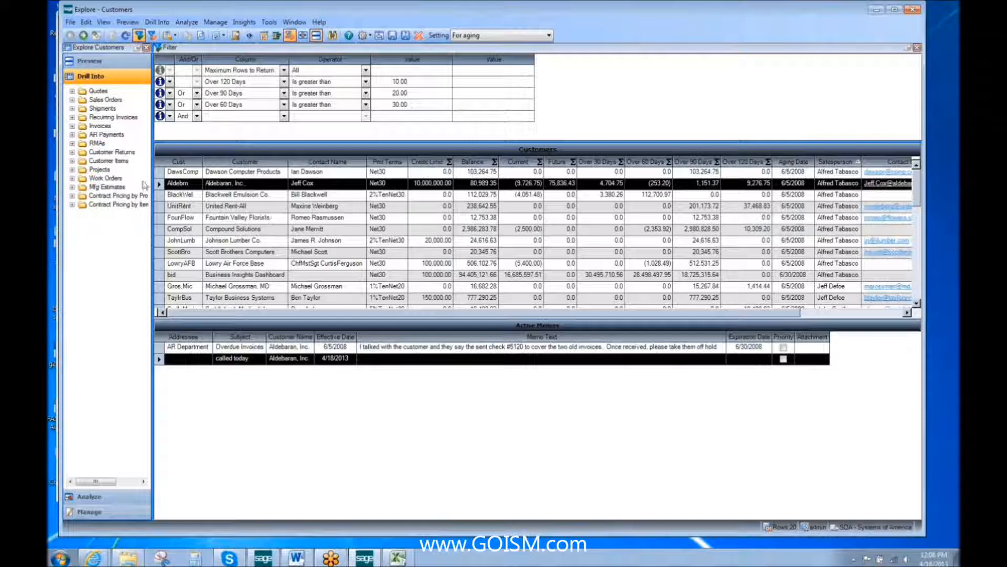
pyautogui.click(73, 126)
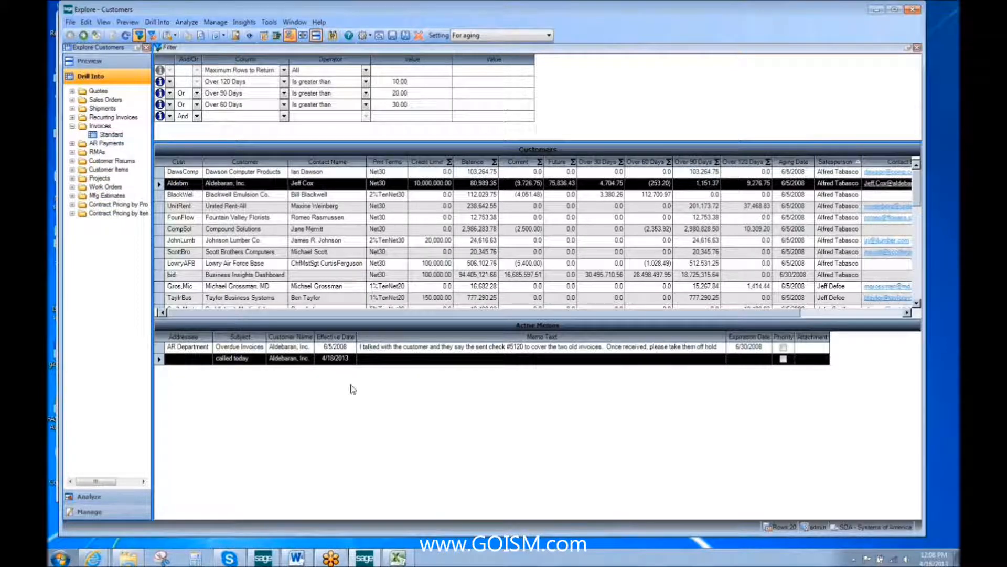
pyautogui.click(116, 136)
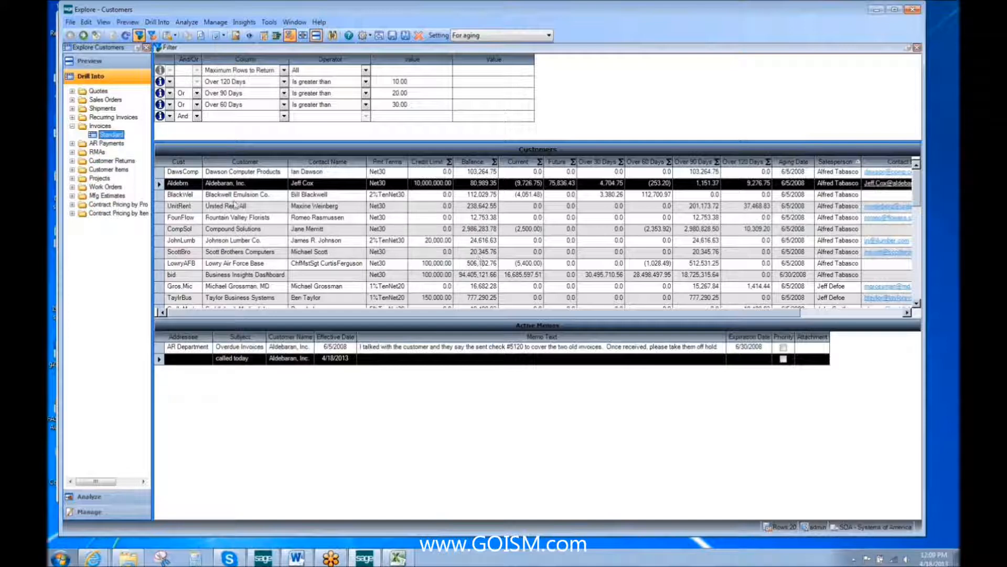
pyautogui.doubleClick(111, 138)
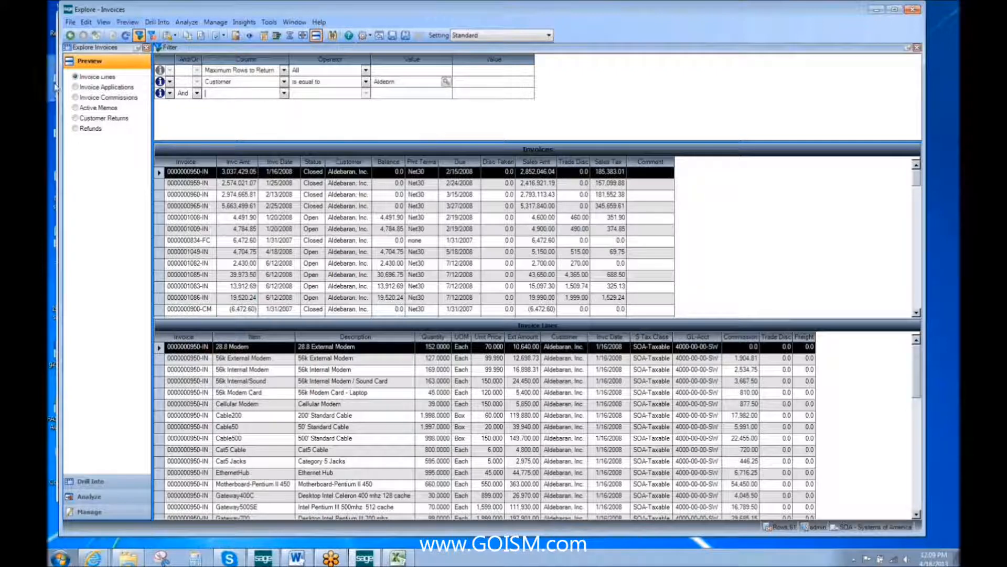
pyautogui.click(104, 87)
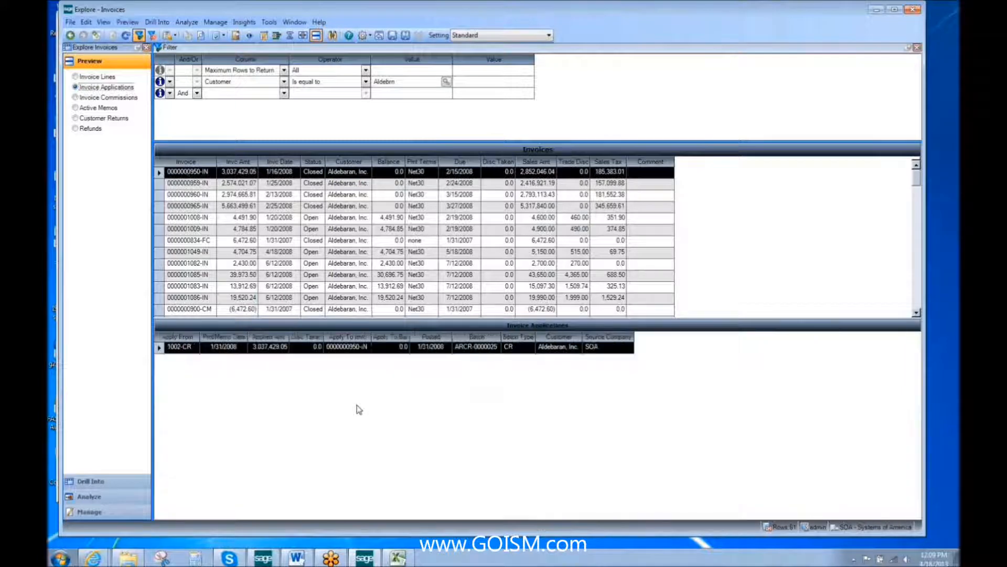
pyautogui.click(70, 35)
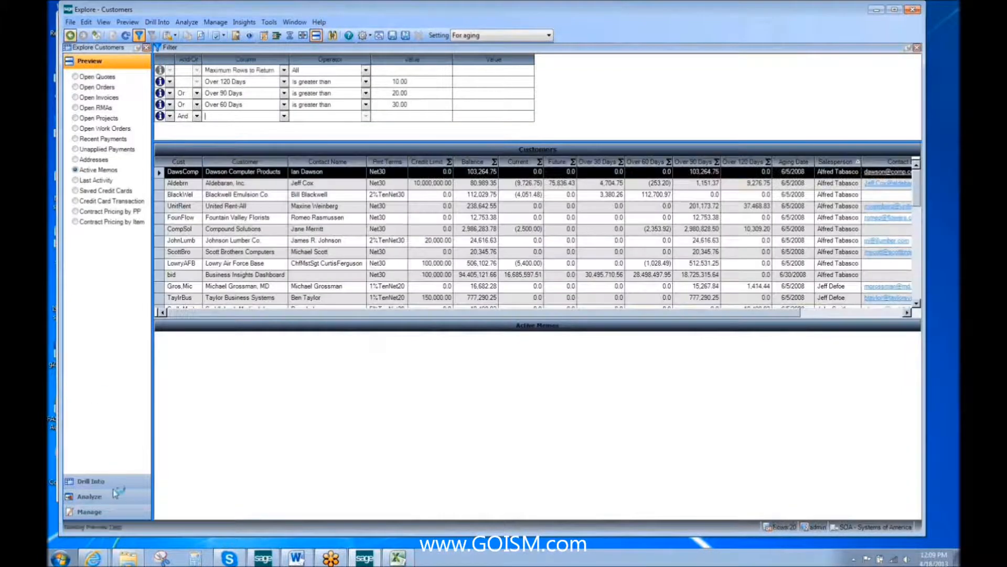
pyautogui.click(116, 488)
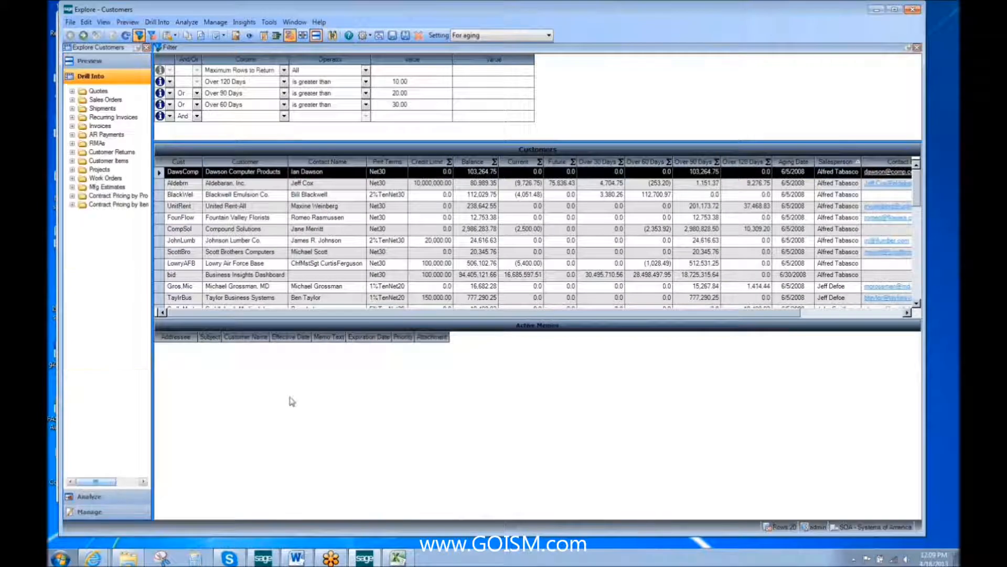
pyautogui.click(103, 501)
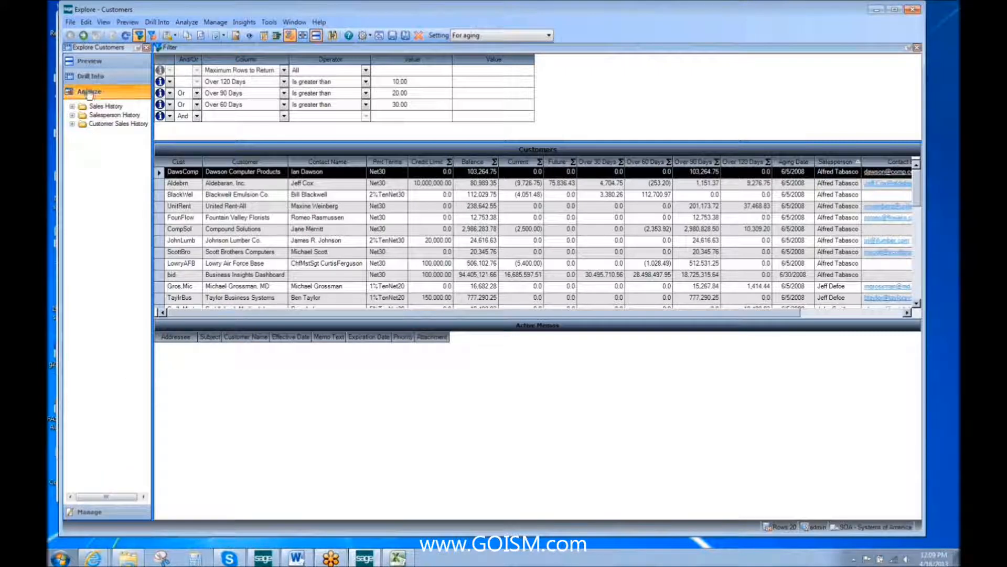
pyautogui.click(95, 63)
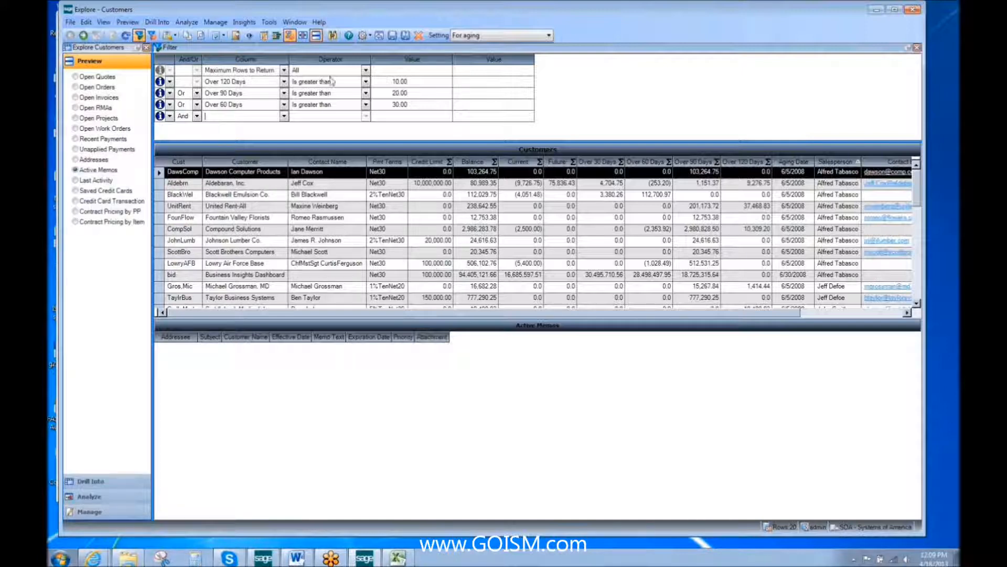
# Switch the customer list from the aging view to the Standard setting
pyautogui.click(366, 72)
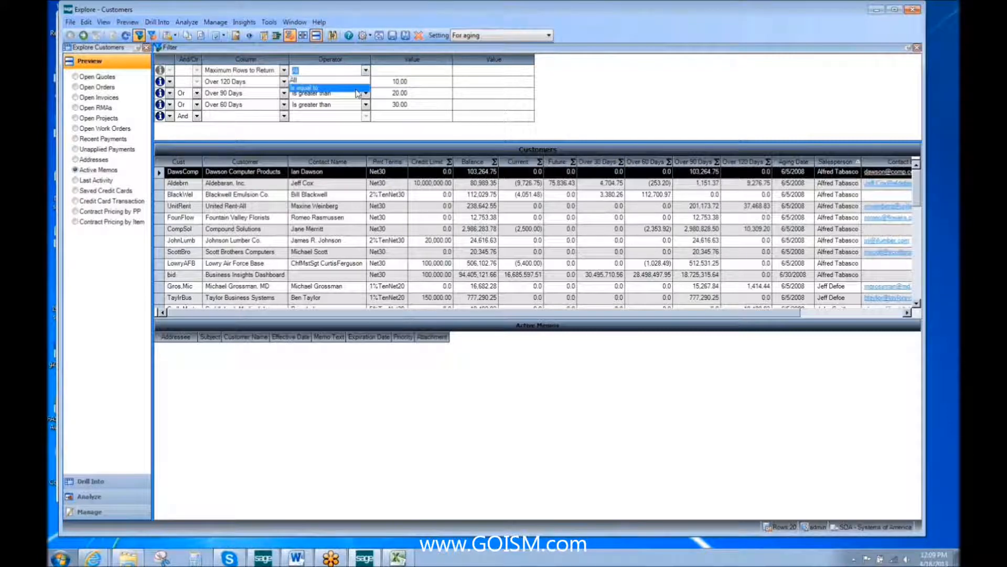
pyautogui.click(360, 87)
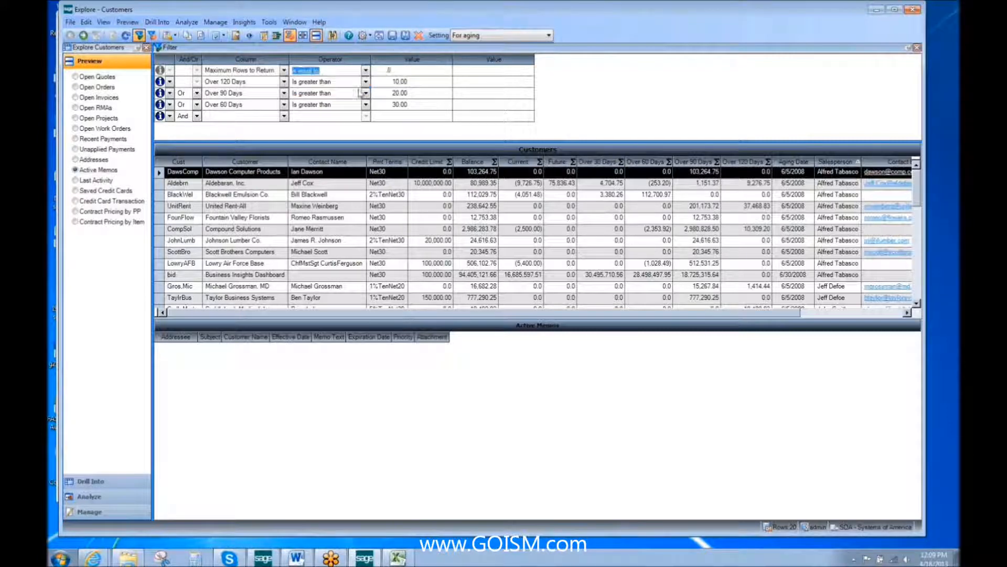
pyautogui.click(541, 36)
pyautogui.click(506, 47)
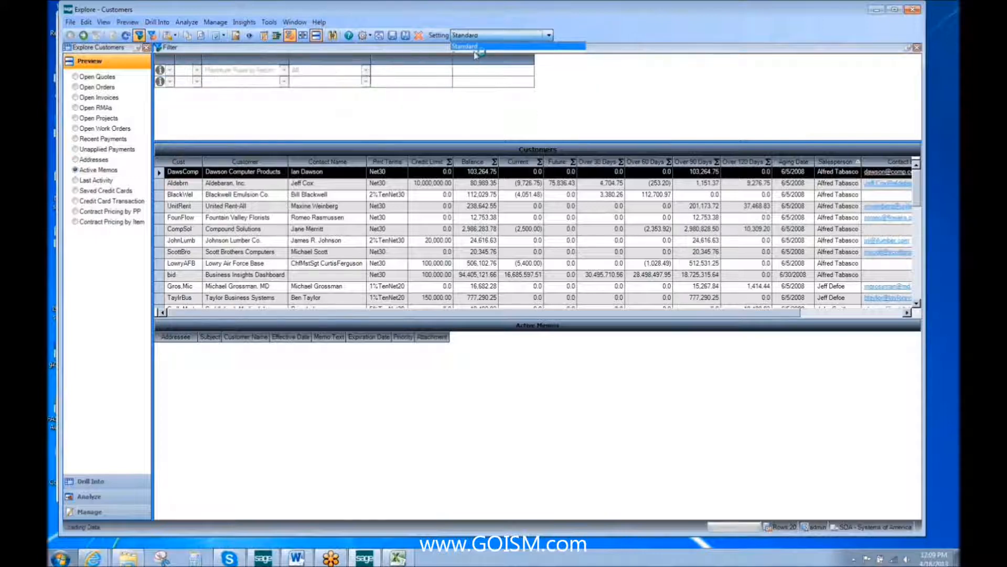
# Limit the customer list to a maximum of 20 rows and refresh it
pyautogui.click(365, 70)
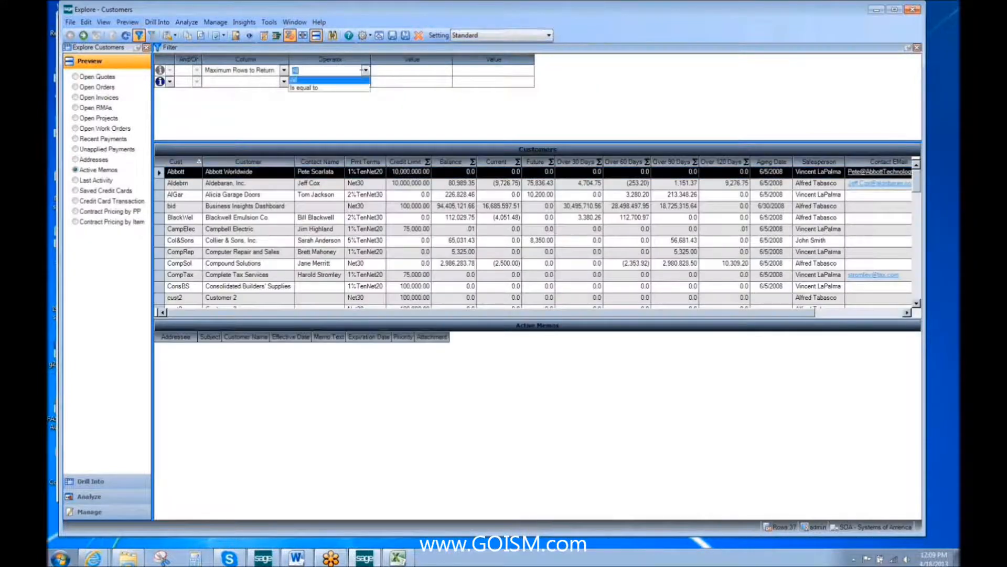
pyautogui.click(339, 88)
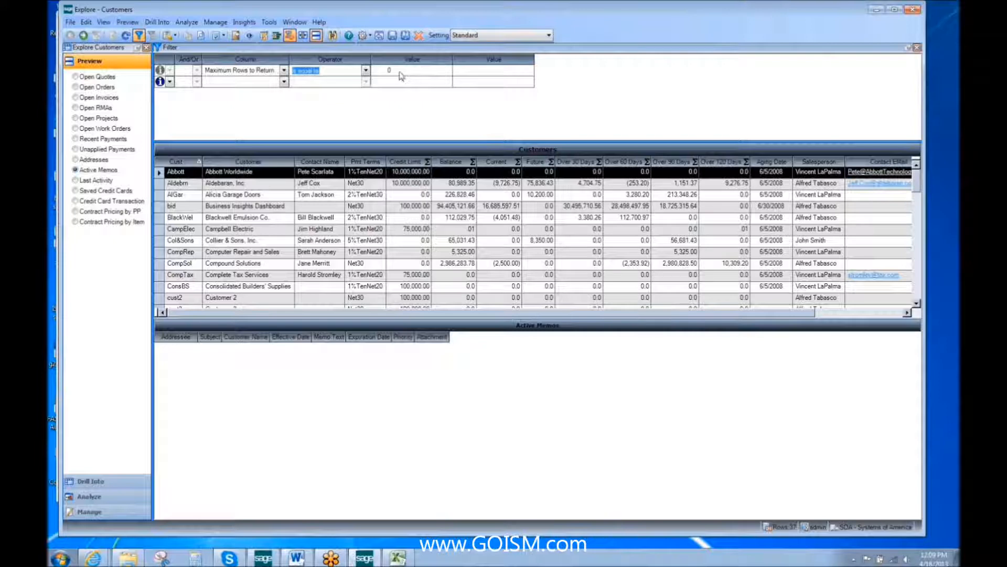
pyautogui.click(404, 71)
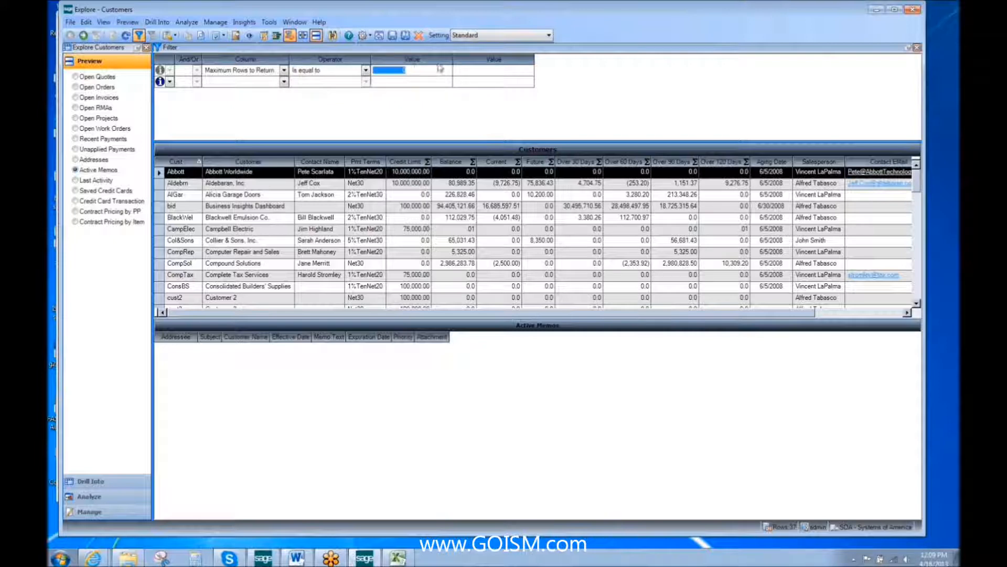
pyautogui.write('20')
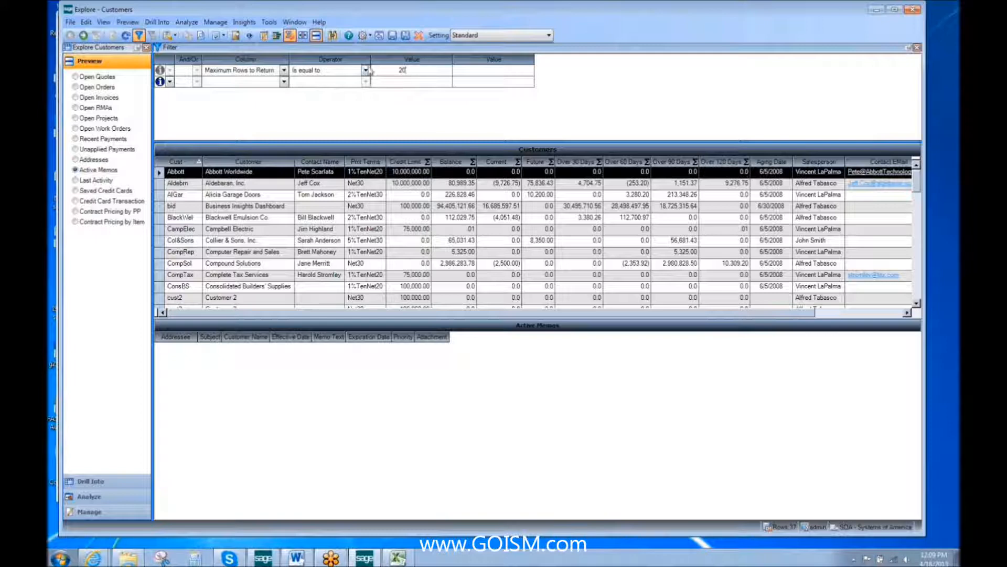
pyautogui.click(126, 35)
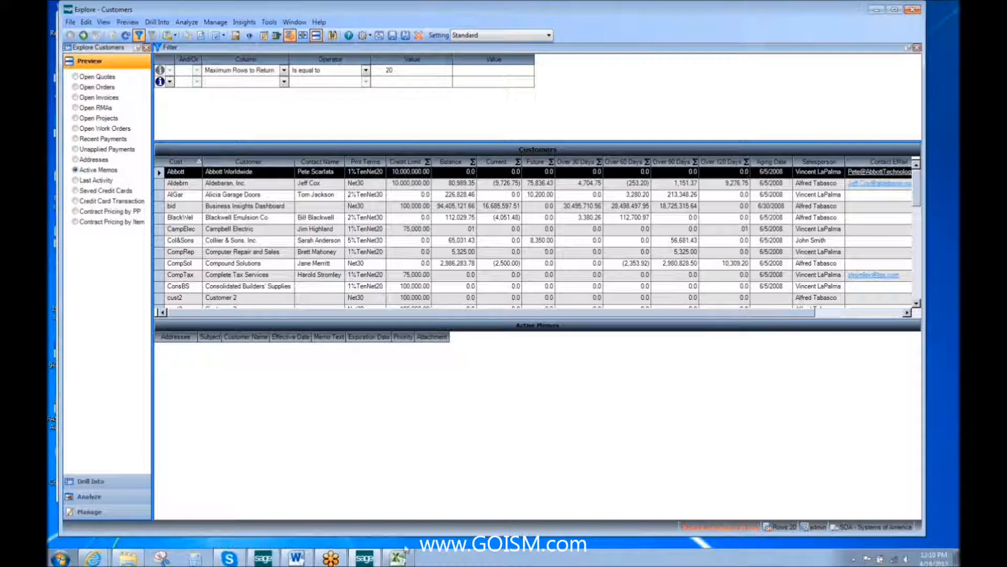
# Open the standard Sales History analysis for Abbott Worldwide, check its data view and pivot table, and close it
pyautogui.click(100, 497)
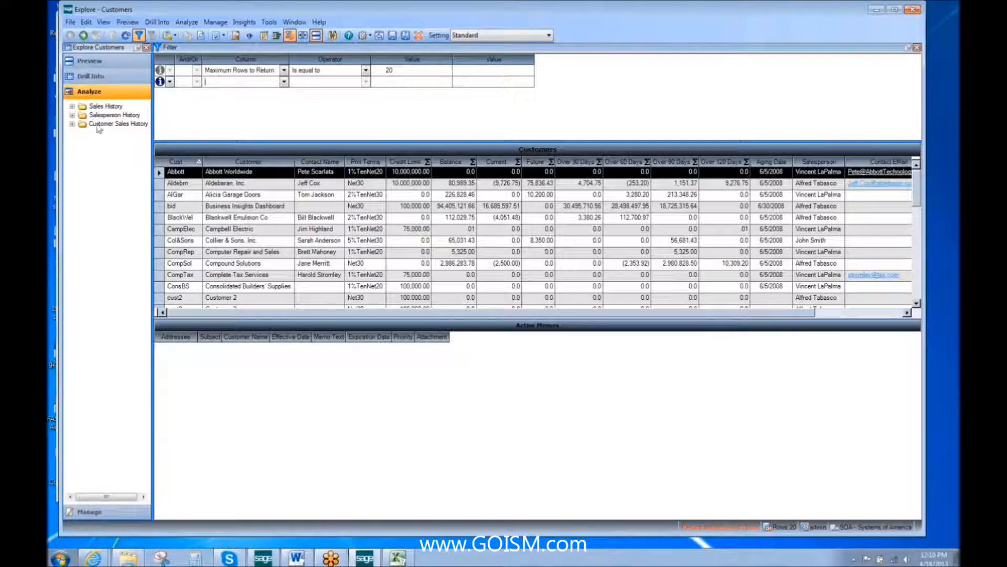
pyautogui.click(72, 106)
pyautogui.click(111, 115)
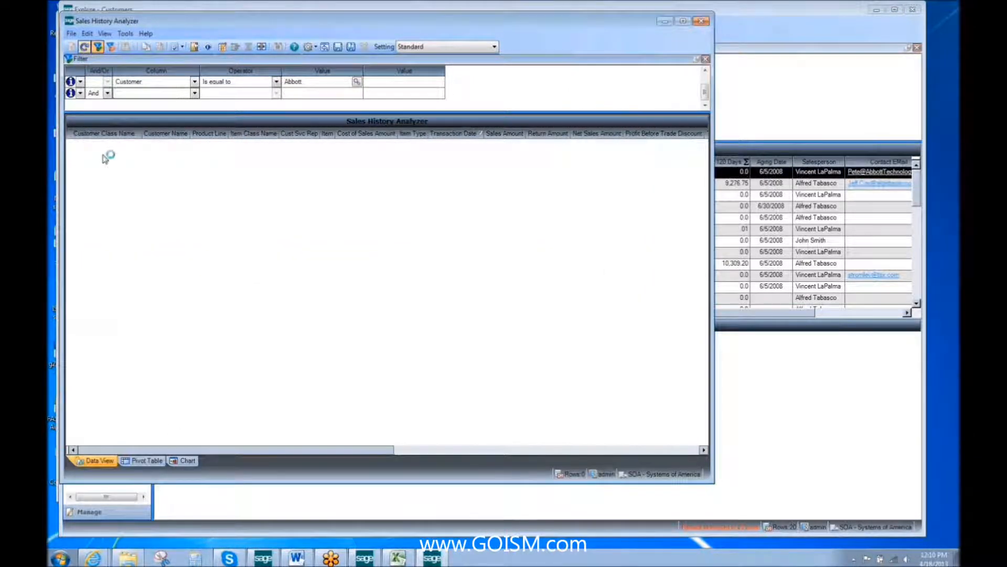
pyautogui.click(149, 461)
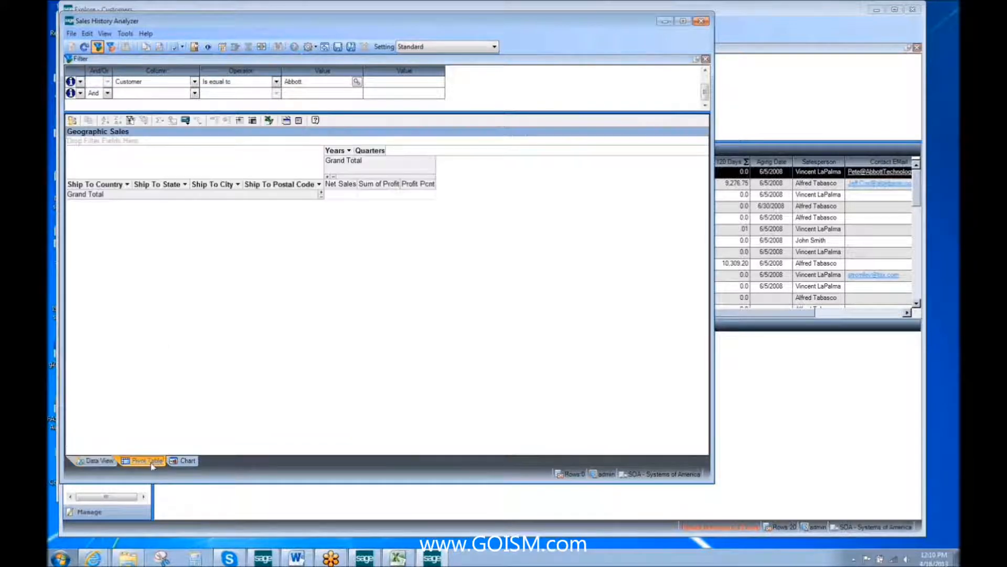
pyautogui.click(99, 464)
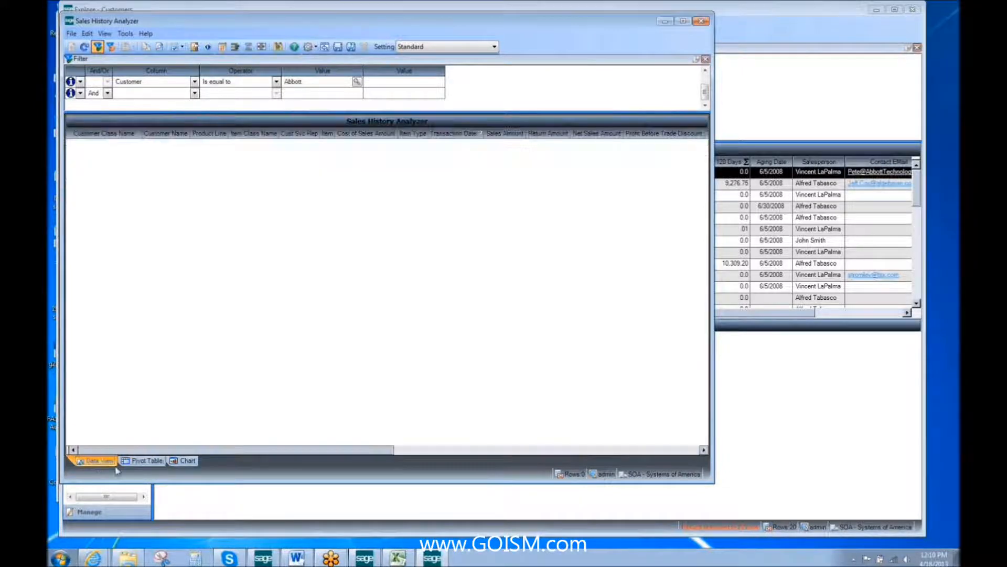
pyautogui.click(147, 461)
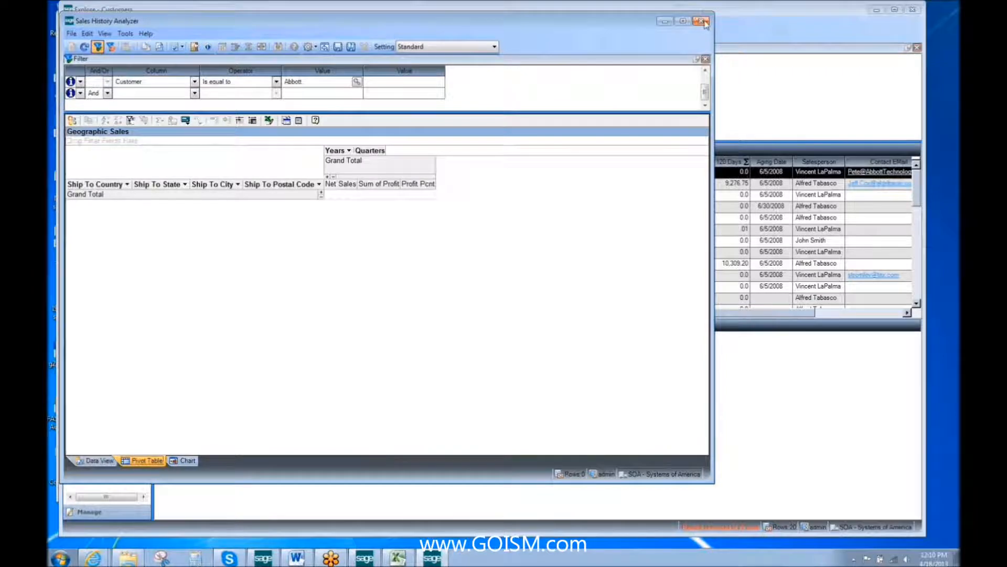
pyautogui.hotkey('alt', 'F4')
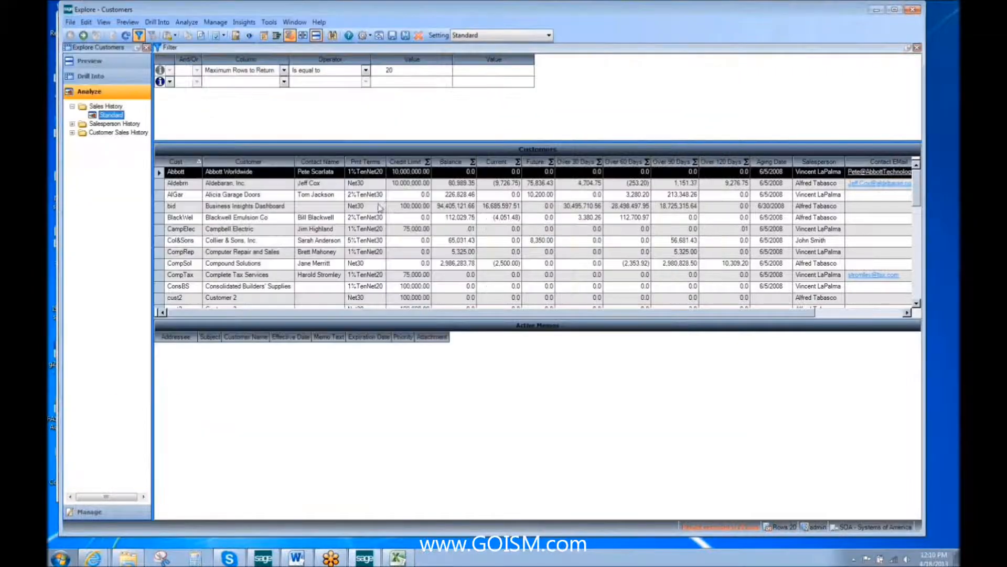
# Open the standard Sales History analysis for Business Insights Dashboard, widened, and expand 2008 into quarters in its pivot table
pyautogui.click(250, 208)
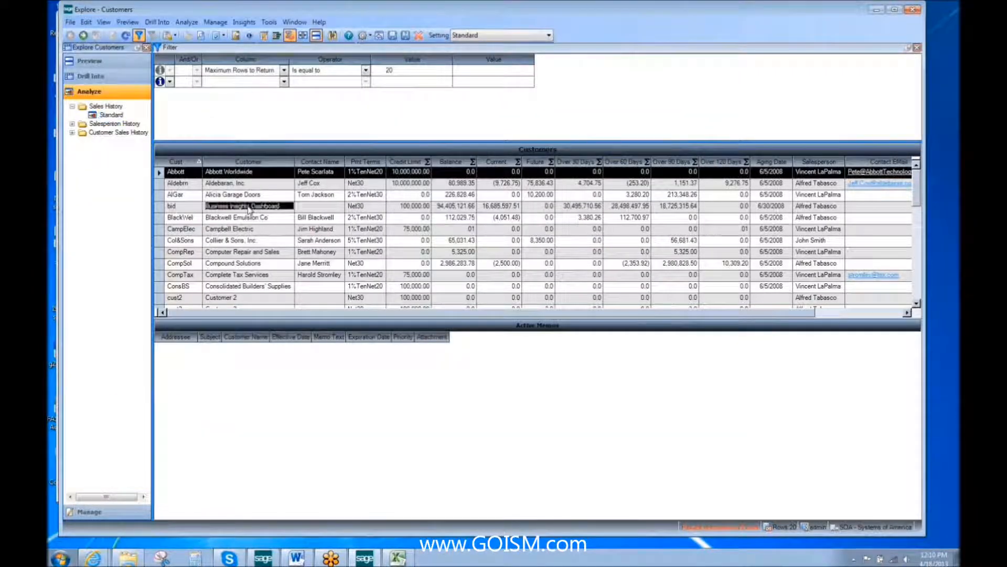
pyautogui.click(114, 116)
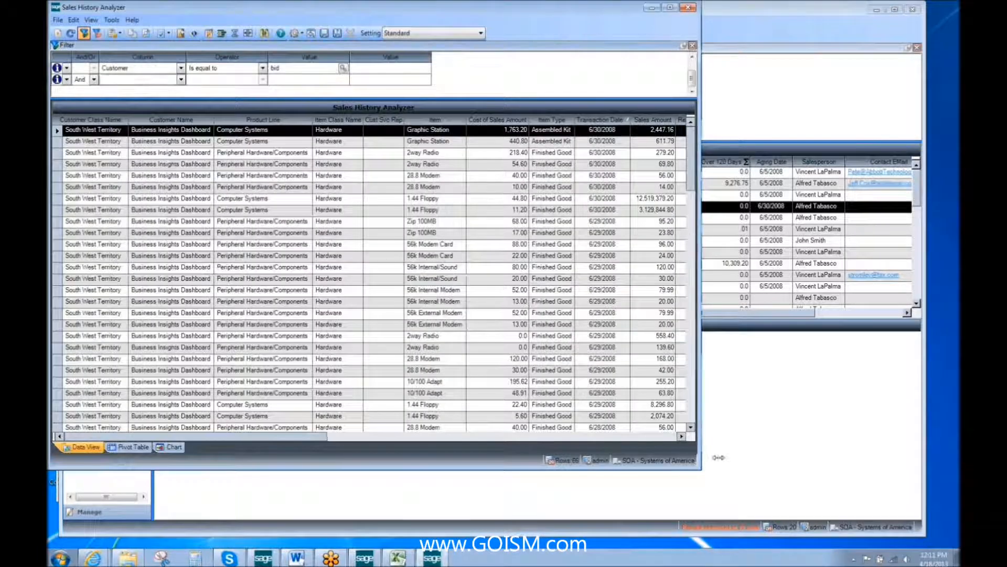
pyautogui.moveTo(701, 454); pyautogui.dragTo(873, 454)
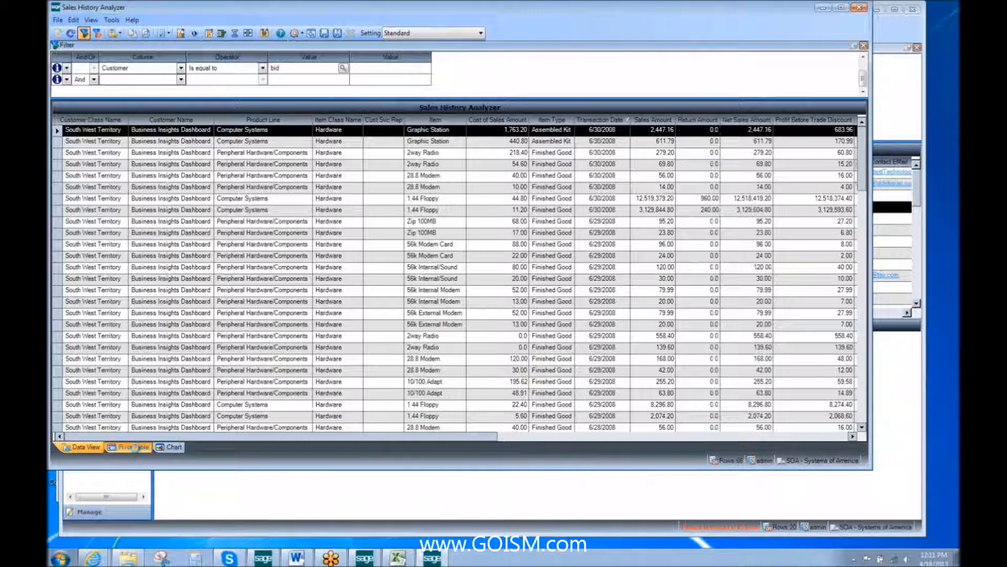
pyautogui.click(136, 448)
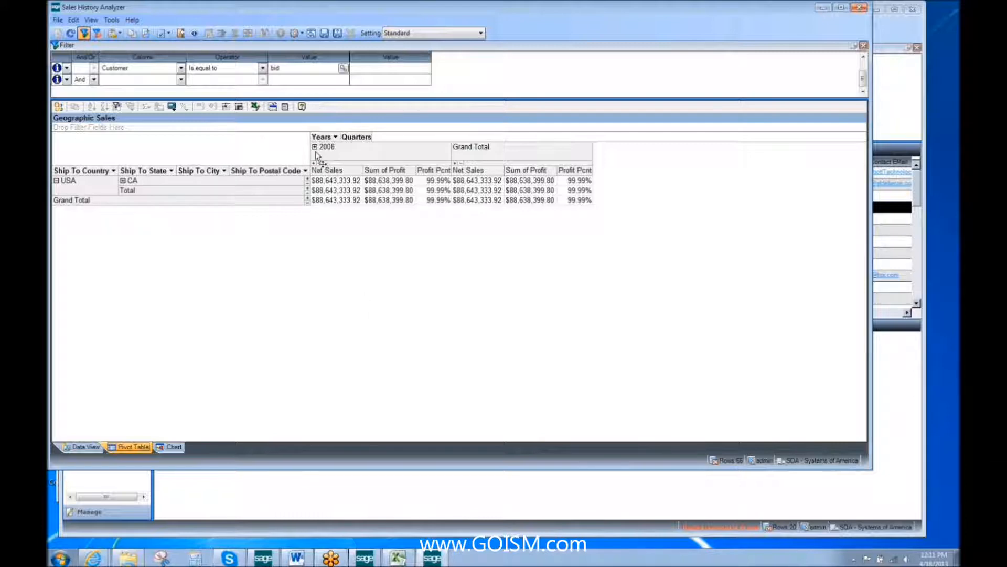
pyautogui.click(315, 147)
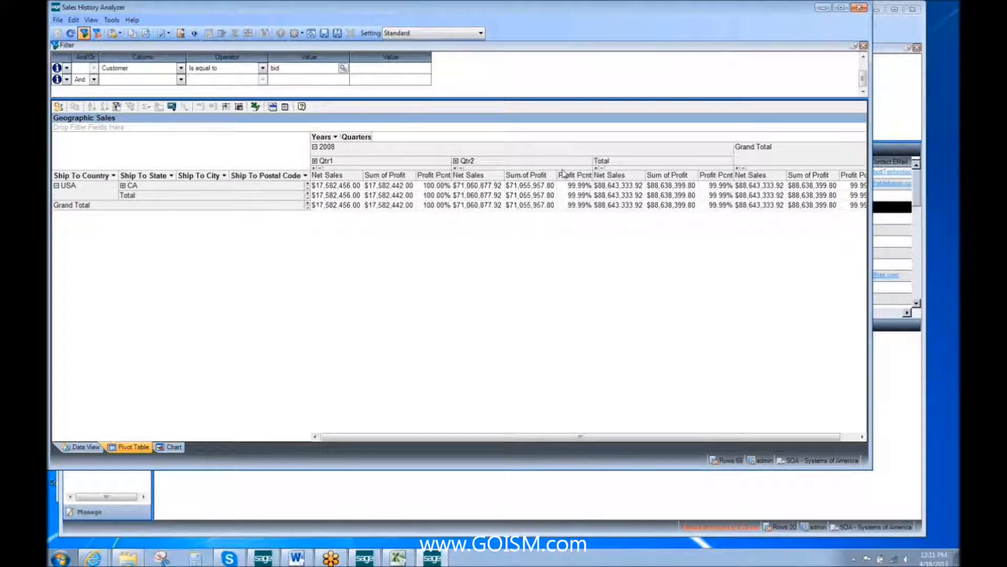
# Remove the Ship To State field from the Geographic Sales pivot table
pyautogui.click(158, 177)
pyautogui.rightClick(157, 178)
pyautogui.click(199, 346)
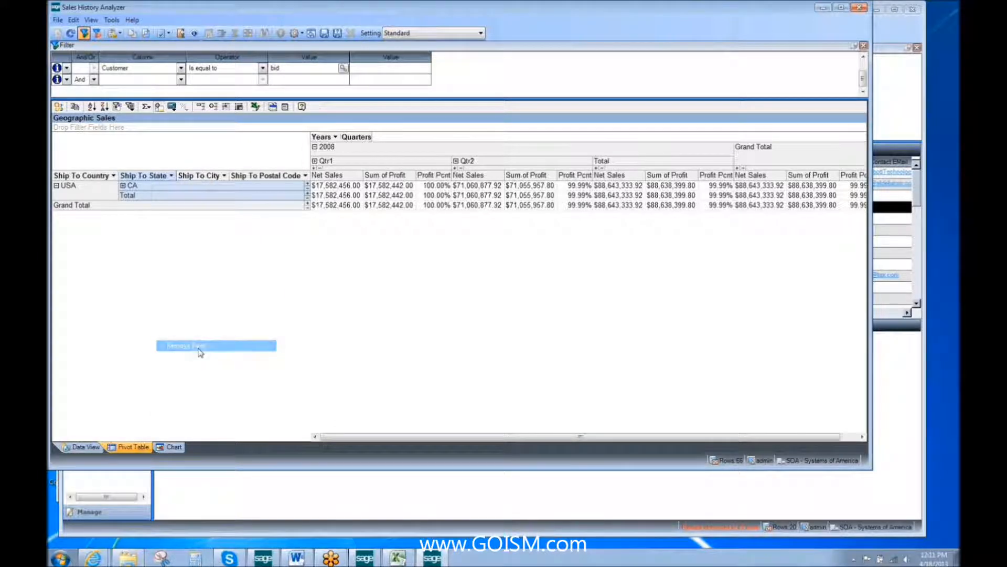
pyautogui.rightClick(217, 175)
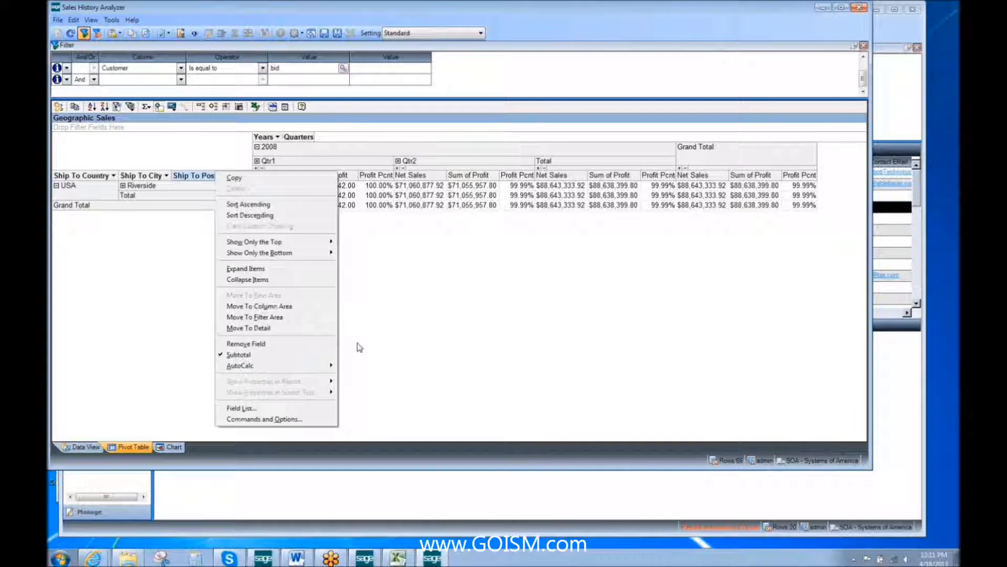
# Add the Address Name field after Ship To Postal Code in the pivot table's rows, and close the field list
pyautogui.rightClick(644, 262)
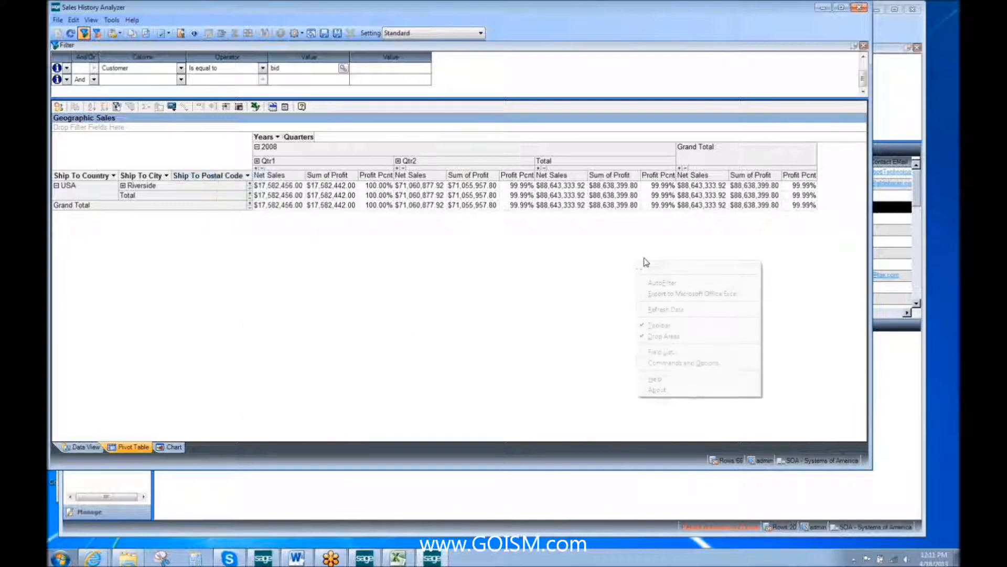
pyautogui.click(697, 357)
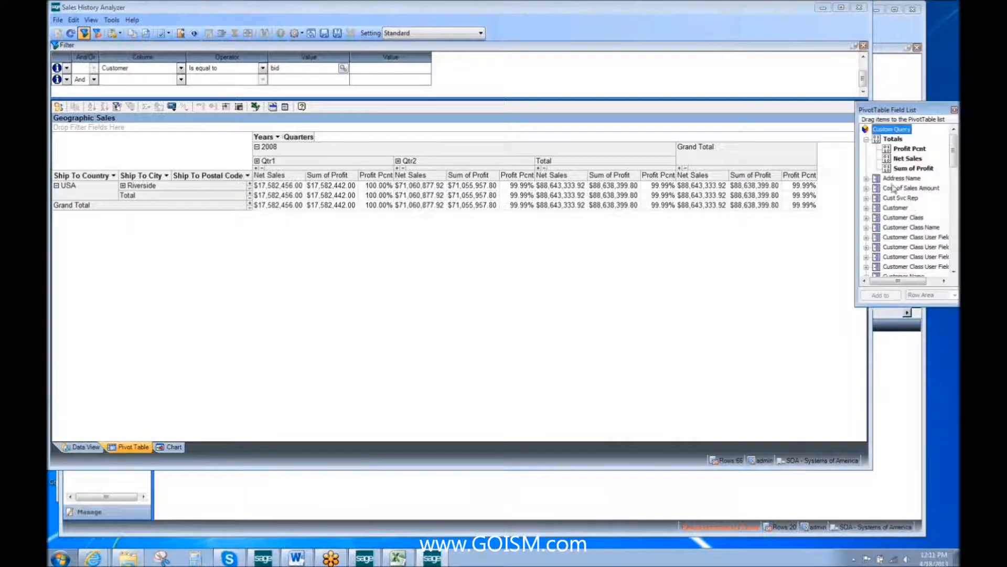
pyautogui.moveTo(892, 178); pyautogui.dragTo(247, 187)
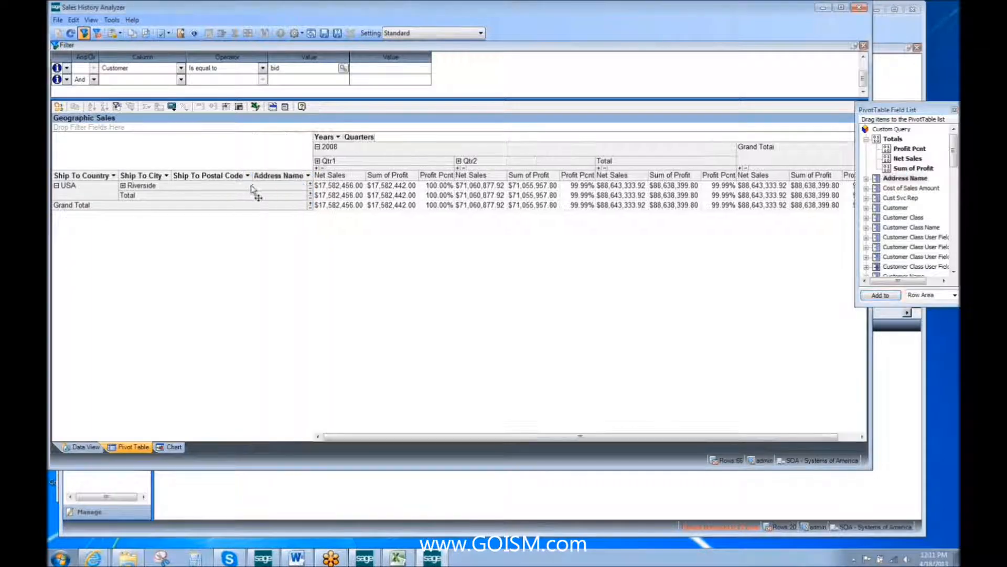
pyautogui.click(308, 175)
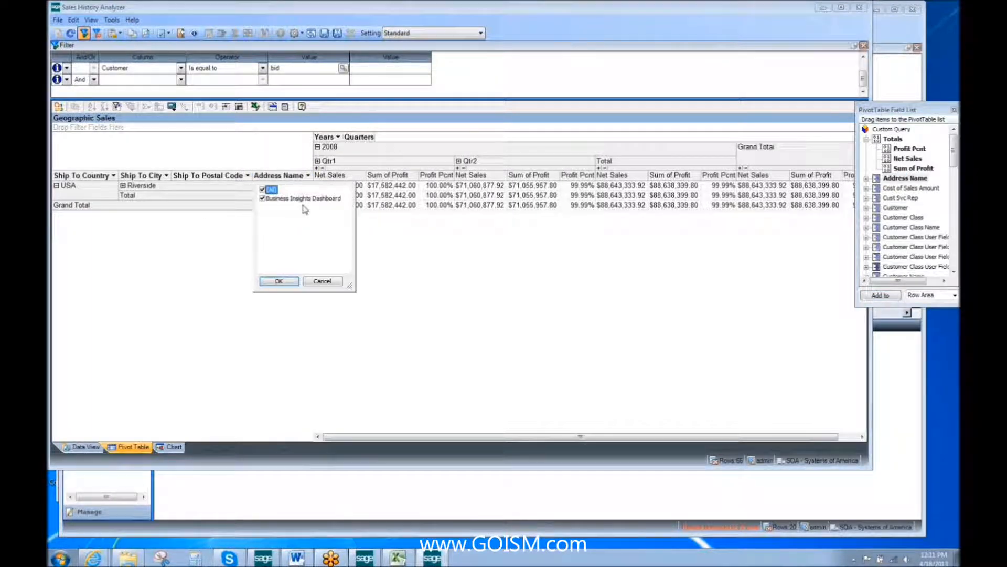
pyautogui.click(324, 282)
pyautogui.moveTo(898, 107); pyautogui.dragTo(775, 106)
pyautogui.click(832, 108)
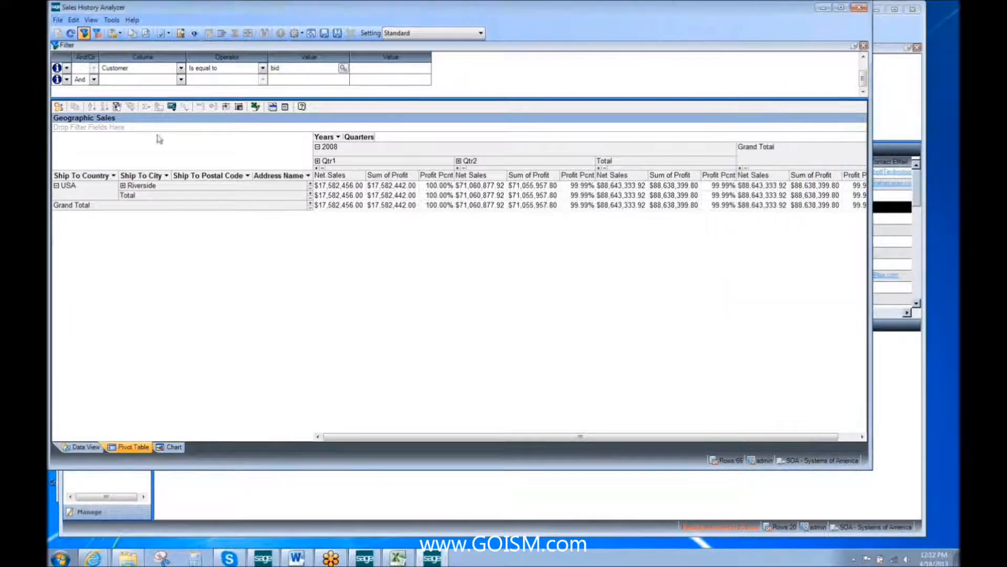
# Close the Sales History Analyzer and the Customers explorer to return to the main desktop
pyautogui.click(859, 8)
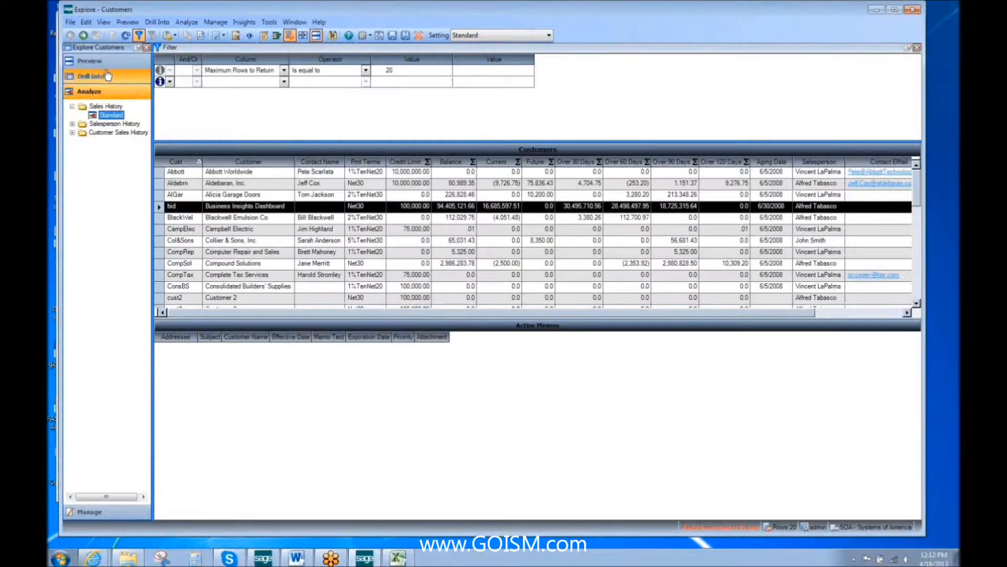
pyautogui.click(122, 65)
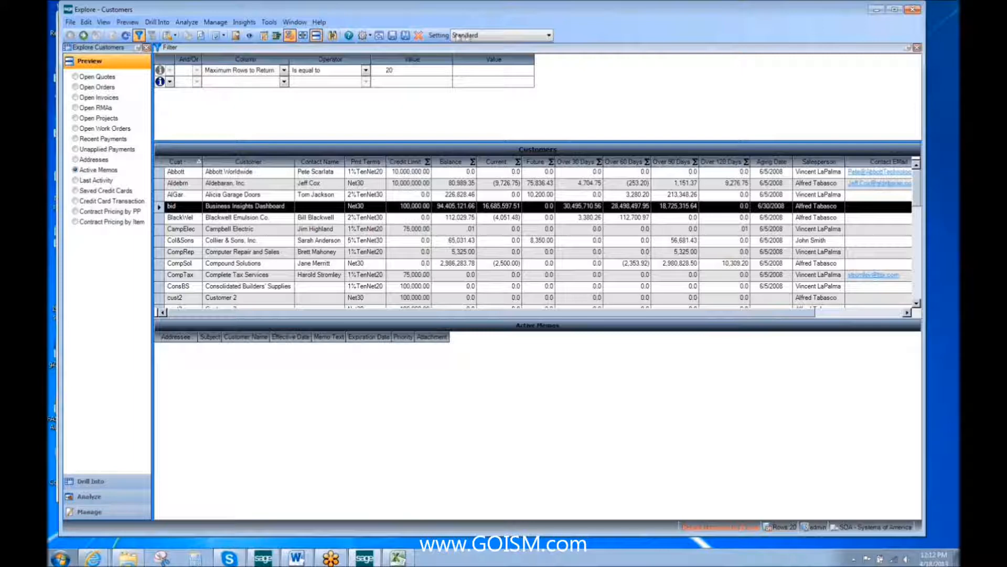
pyautogui.click(549, 35)
pyautogui.click(397, 111)
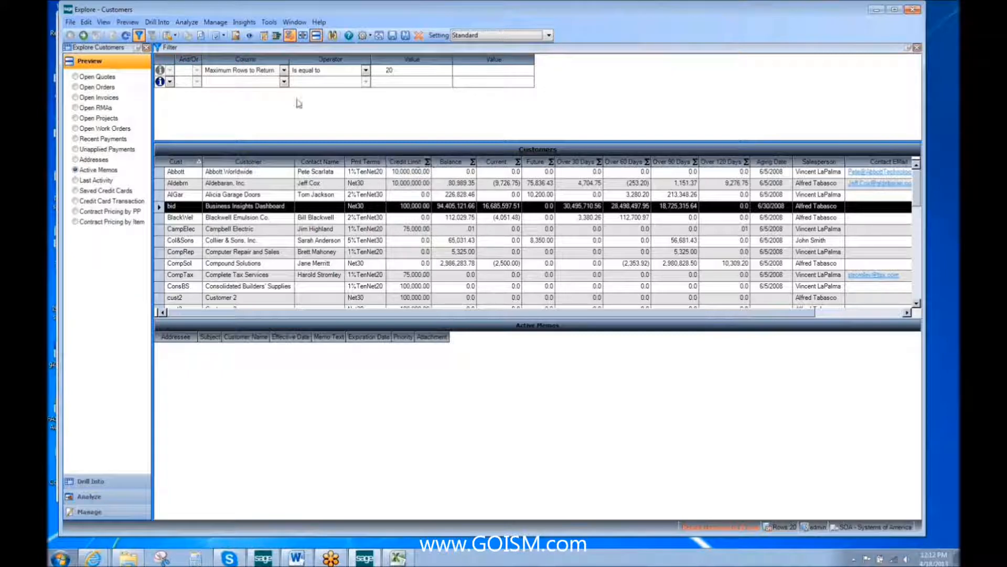
pyautogui.click(276, 37)
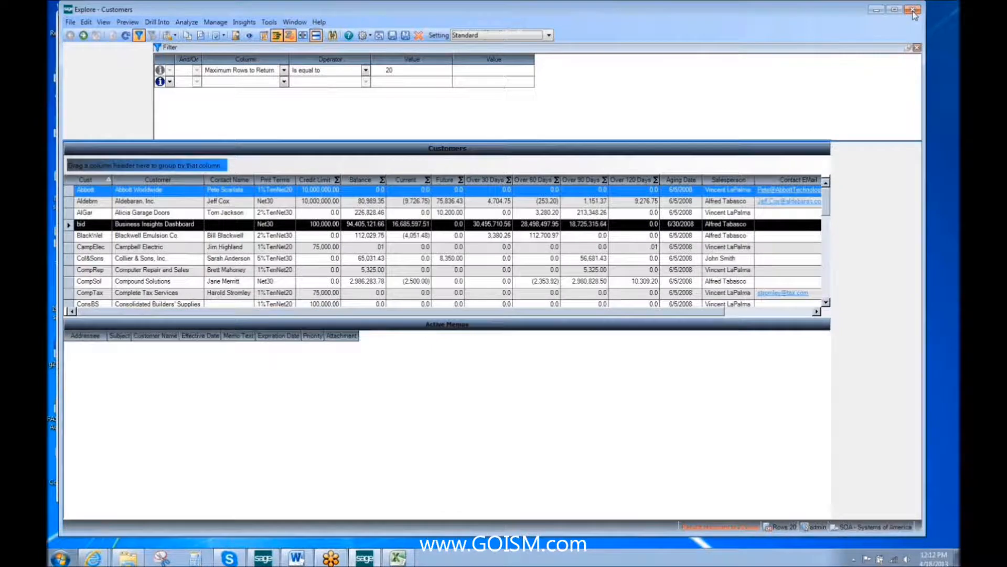
pyautogui.click(913, 12)
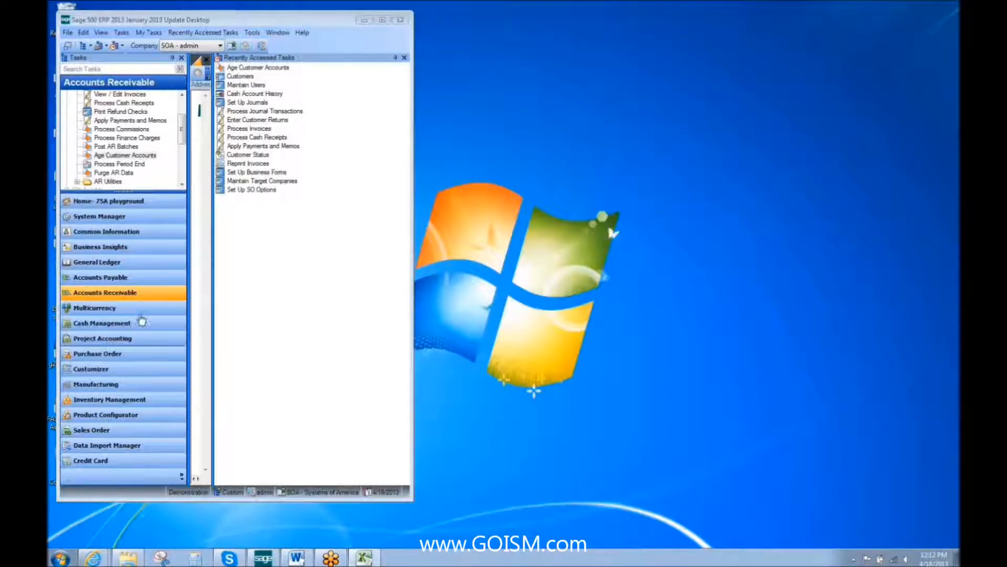
# Open the GL Account Transactions explorer from the General Ledger insights
pyautogui.click(133, 265)
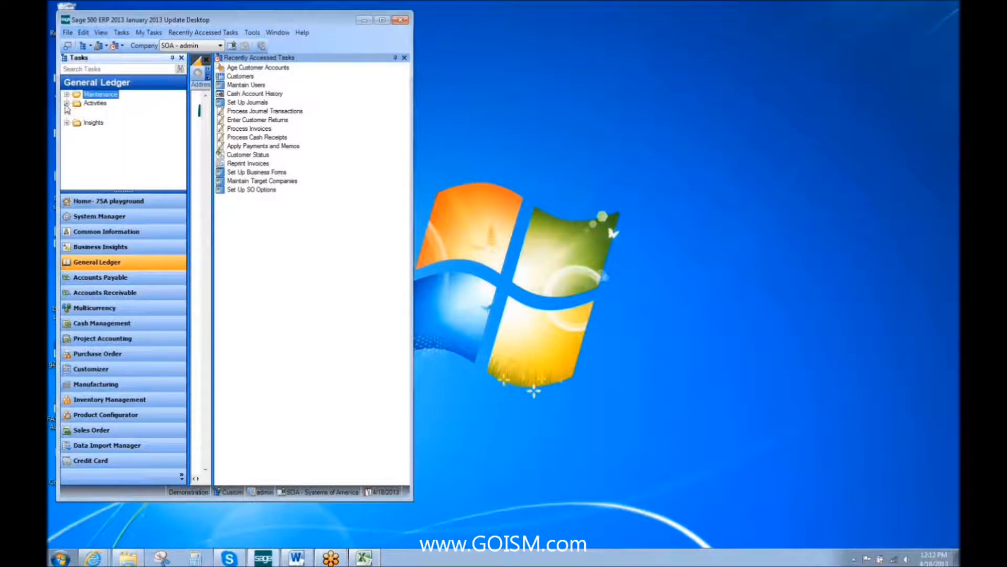
pyautogui.click(66, 103)
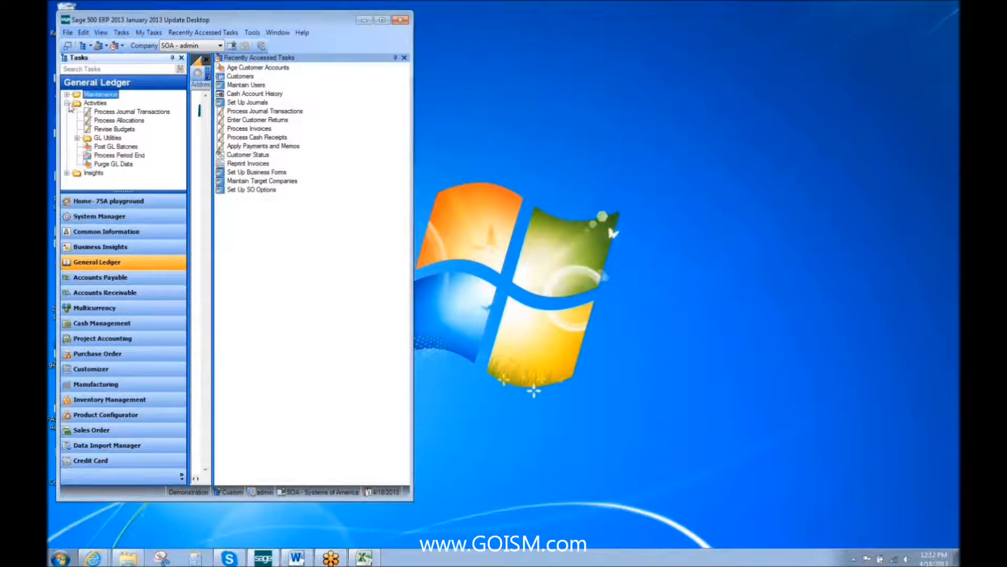
pyautogui.click(66, 103)
pyautogui.click(66, 112)
pyautogui.click(77, 129)
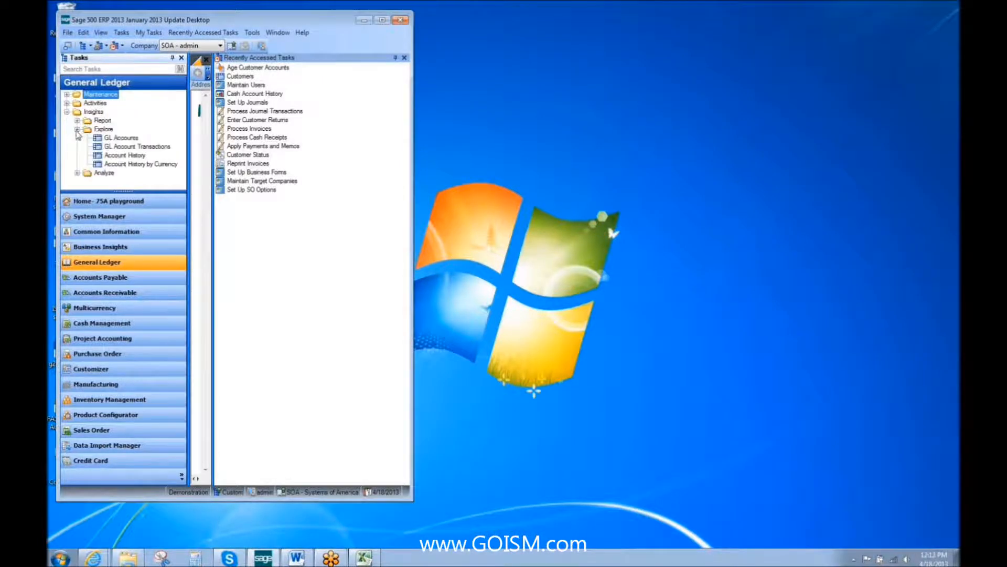
pyautogui.click(125, 147)
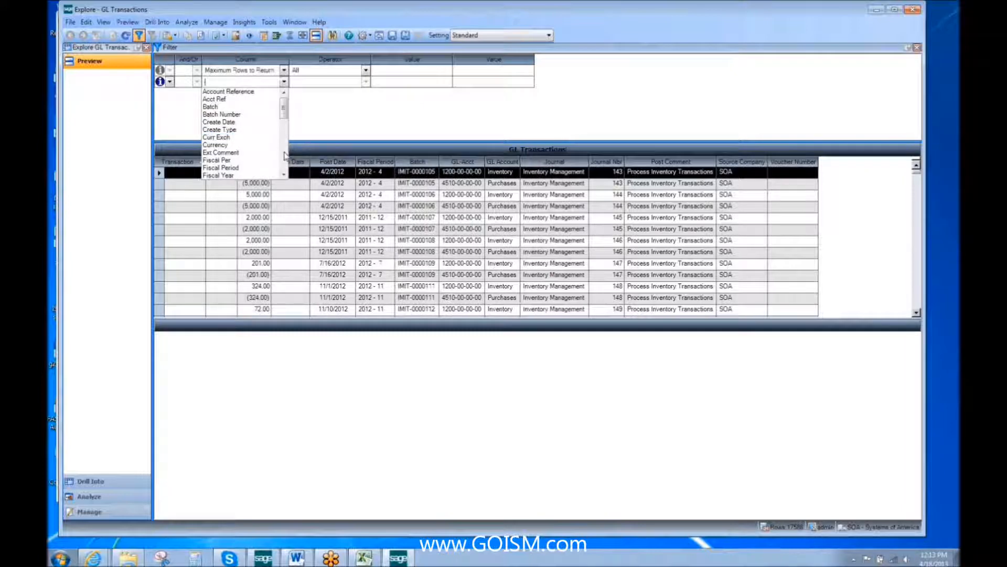
pyautogui.click(469, 165)
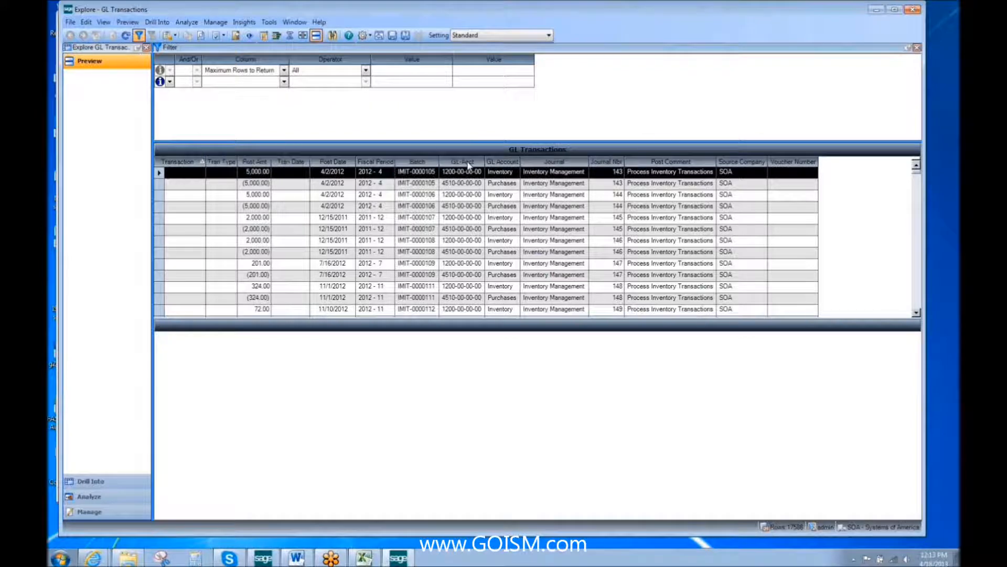
pyautogui.click(469, 165)
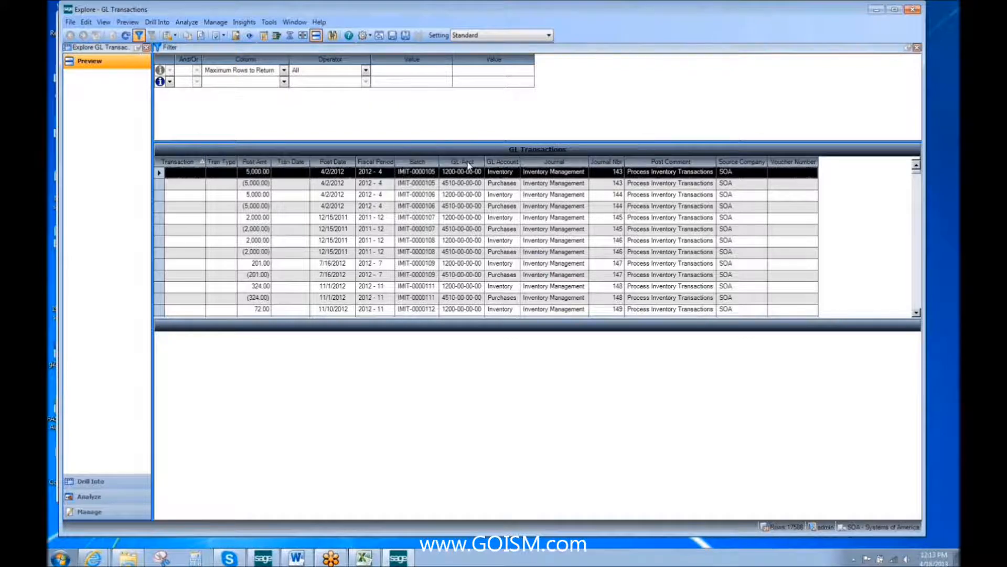
pyautogui.click(916, 283)
pyautogui.click(917, 284)
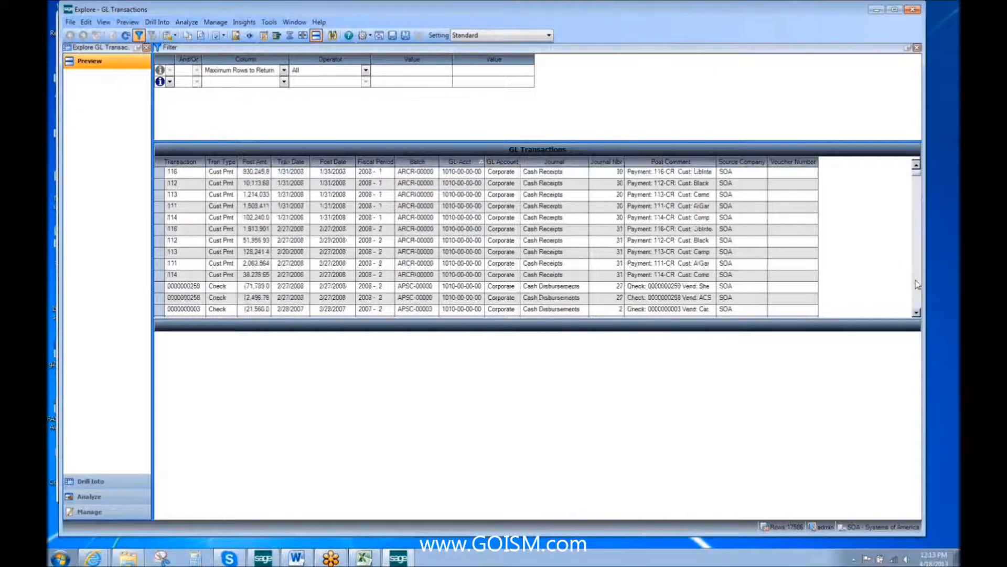
pyautogui.click(916, 284)
pyautogui.moveTo(917, 176)
pyautogui.mouseDown()
pyautogui.moveTo(919, 203)
pyautogui.moveTo(920, 192)
pyautogui.mouseUp()
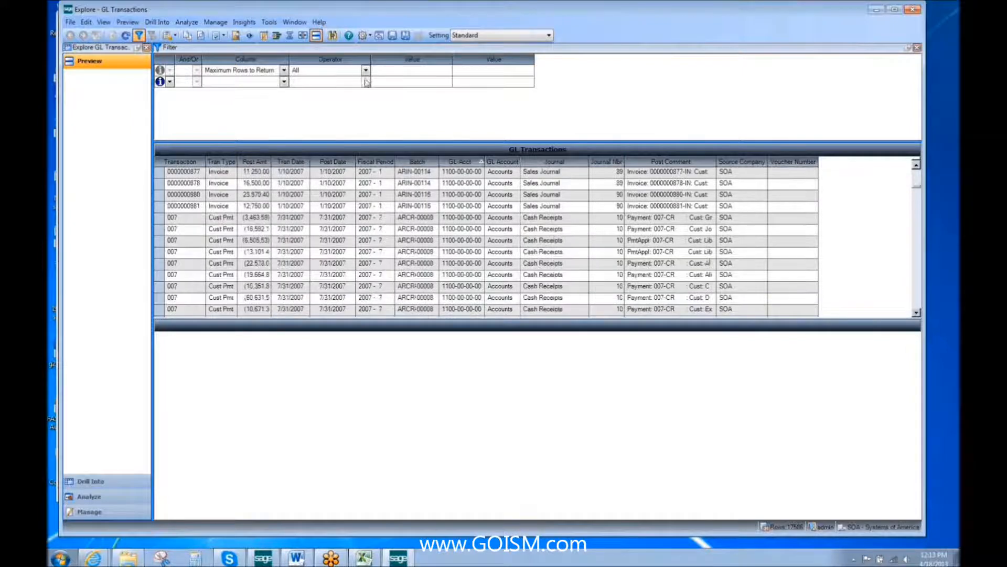
# Add a filter condition on the Segment1 column with the operator Is equal to
pyautogui.click(283, 84)
pyautogui.click(284, 82)
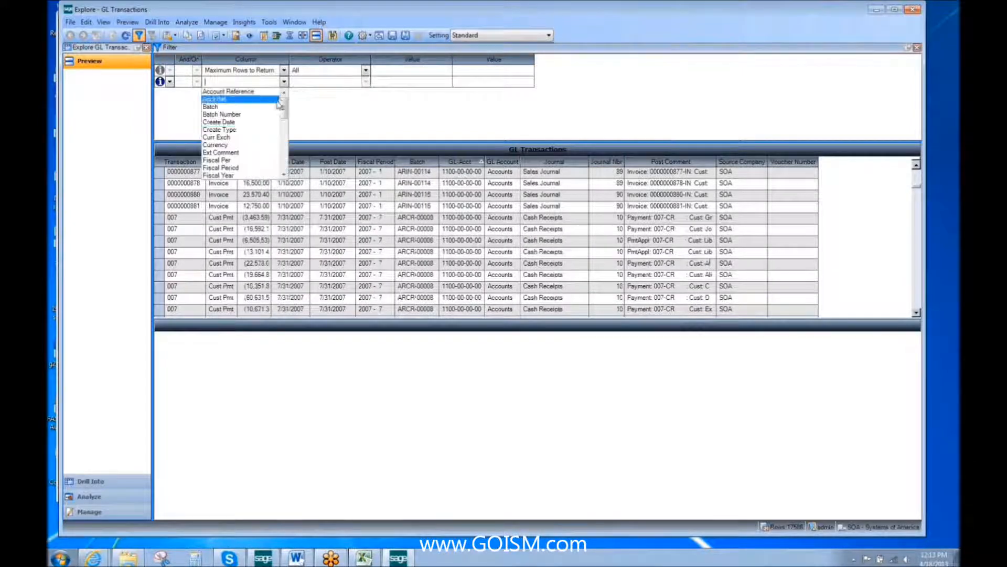
pyautogui.click(284, 152)
pyautogui.scroll(5, 283, 152)
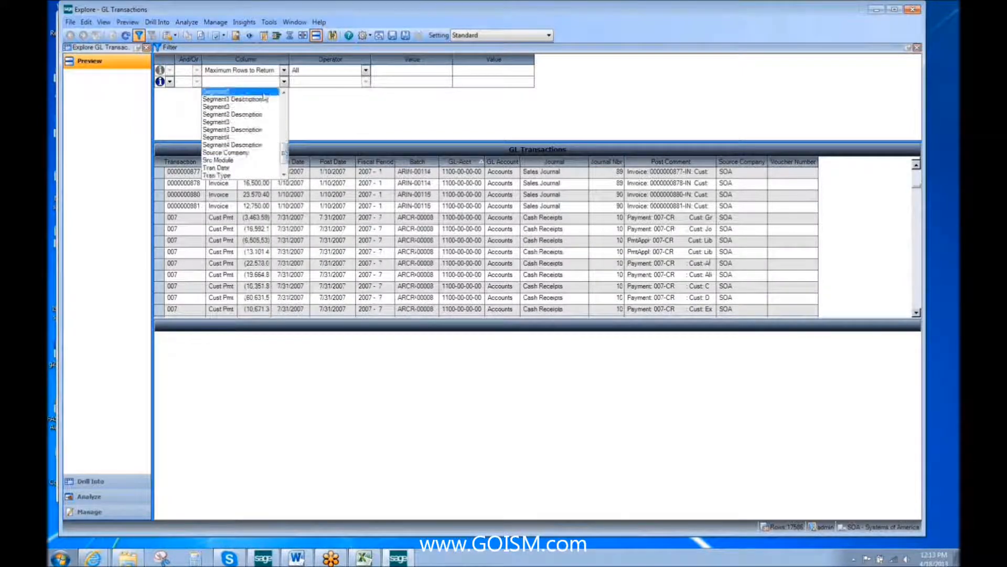
pyautogui.click(220, 92)
pyautogui.click(366, 82)
pyautogui.click(315, 99)
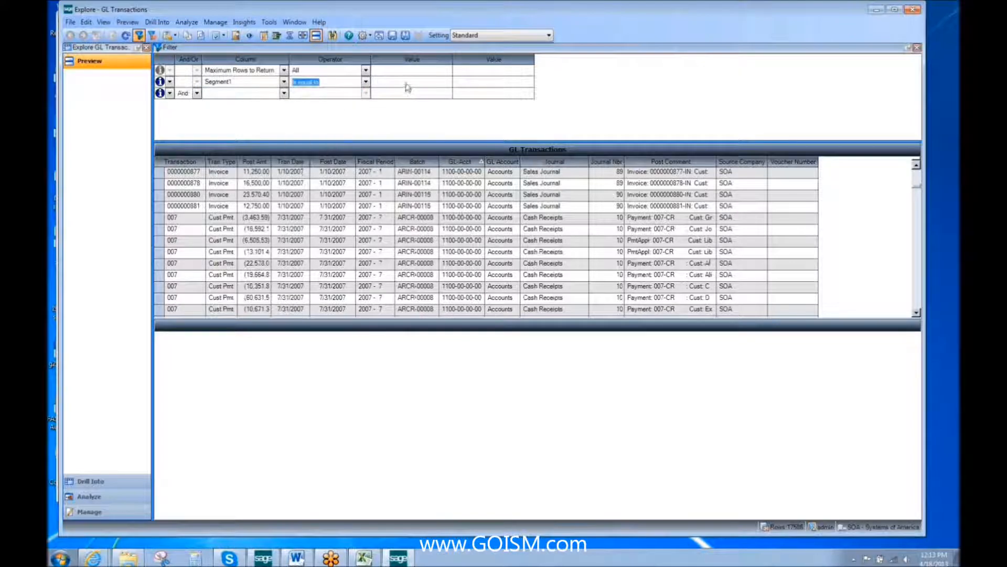
# Set the Segment1 filter value to 1100 and refresh the GL transactions
pyautogui.click(399, 85)
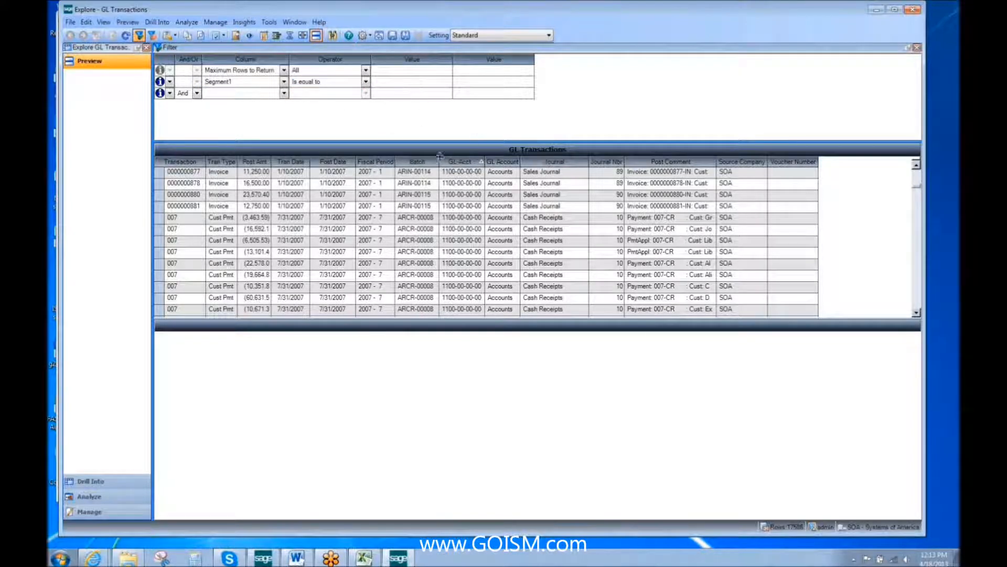
pyautogui.click(284, 82)
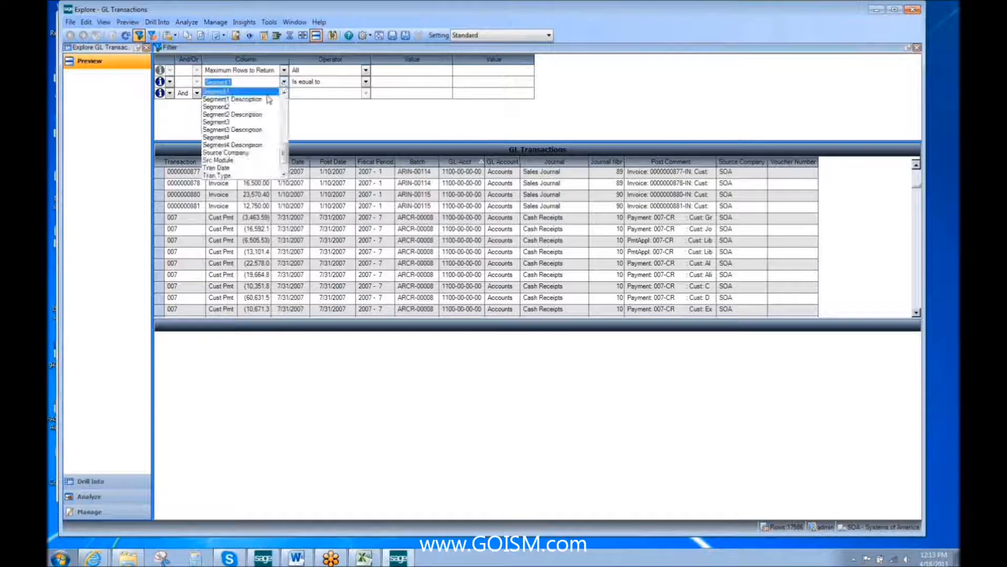
pyautogui.click(267, 92)
pyautogui.click(379, 82)
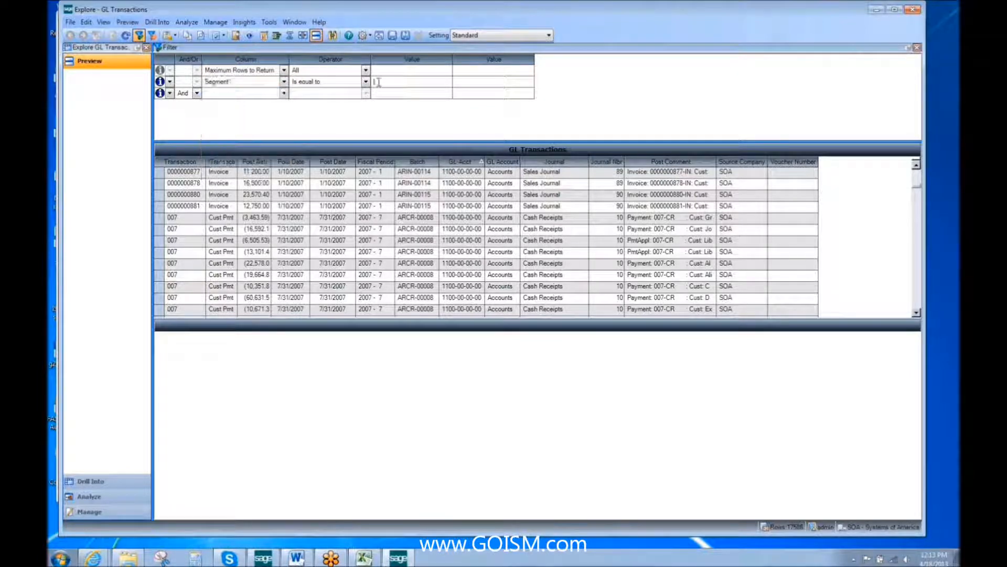
pyautogui.write('1100')
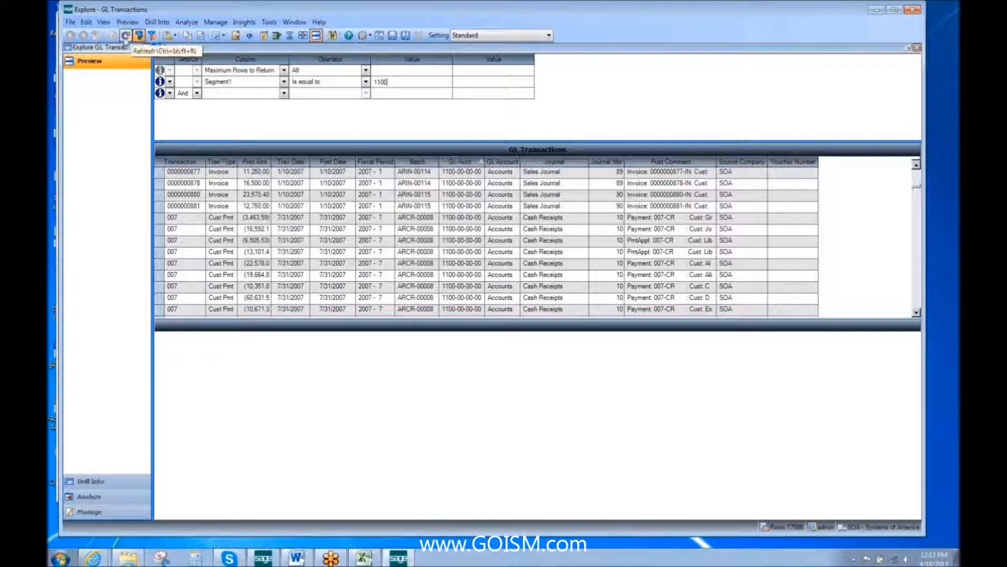
pyautogui.click(126, 36)
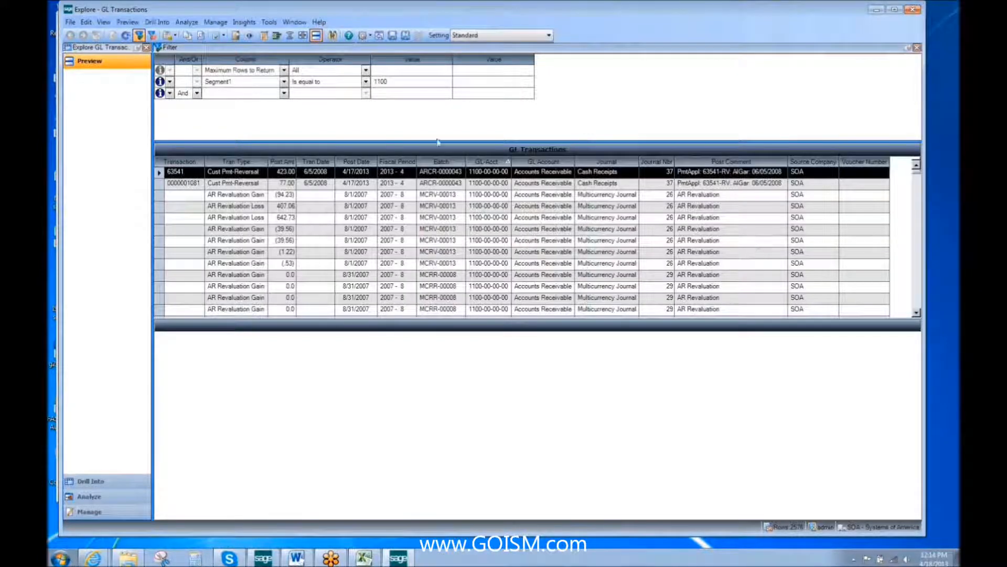
# Turn on column summaries for the GL transactions and apply a Sum to the Post Amt column
pyautogui.click(290, 36)
pyautogui.click(292, 162)
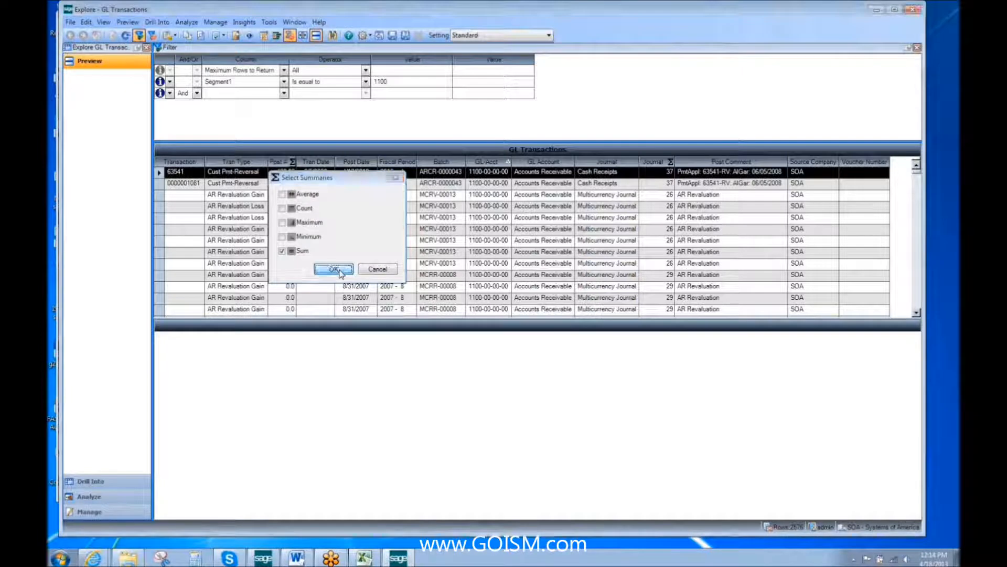
pyautogui.click(334, 269)
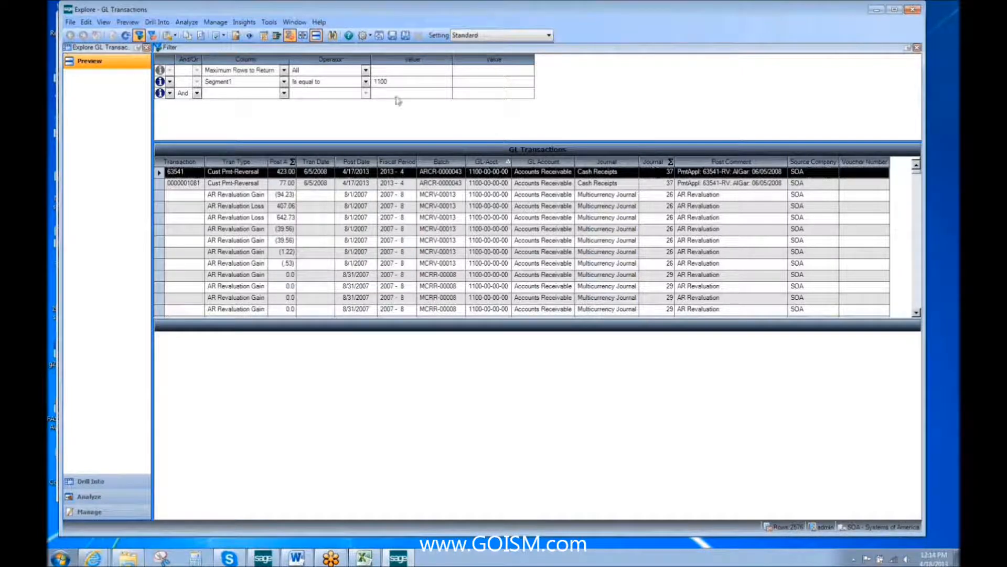
# Group the GL transactions by Journal and expand the Journal Entry group to inspect its 2007 period 6 row
pyautogui.click(276, 35)
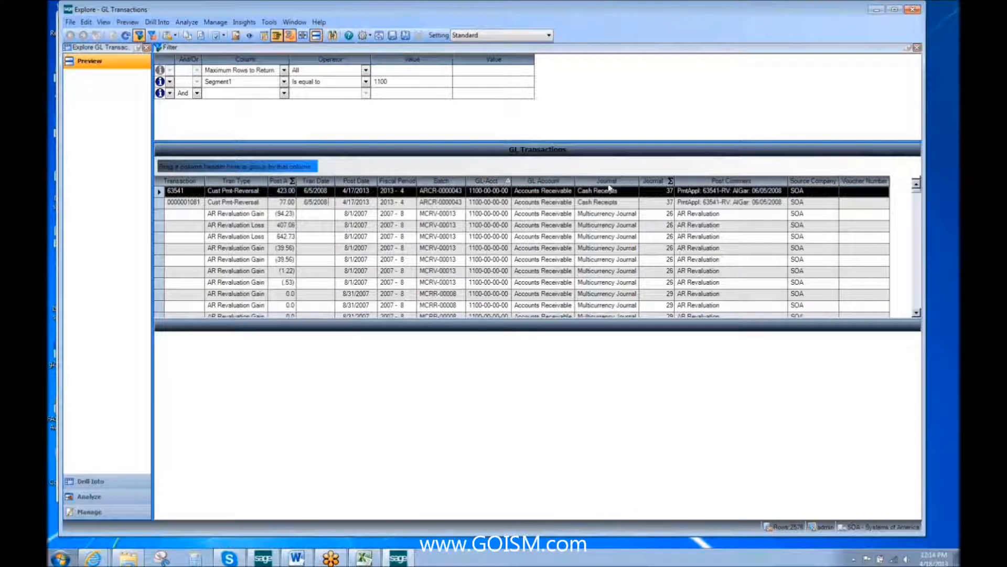
pyautogui.moveTo(612, 187); pyautogui.dragTo(188, 171)
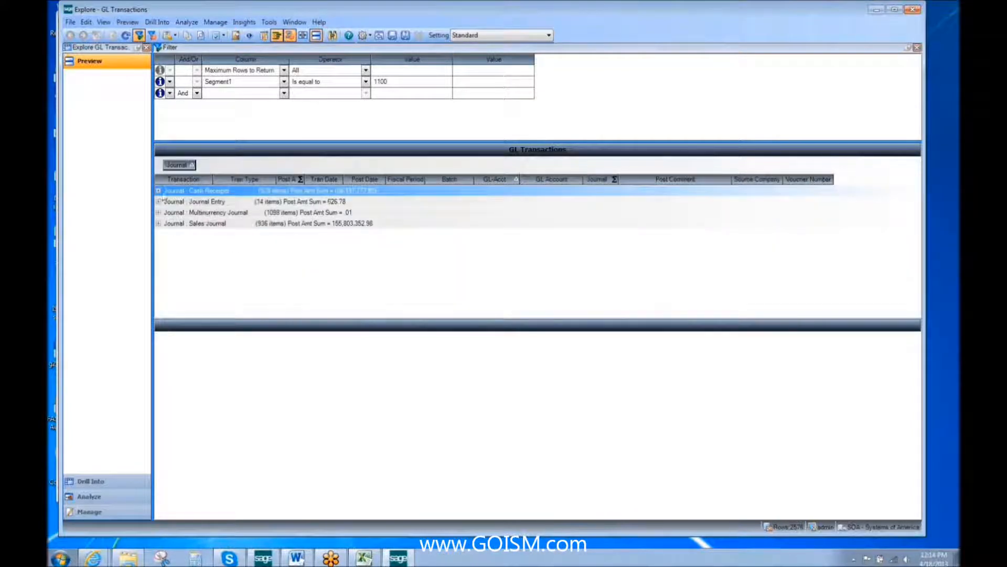
pyautogui.click(162, 225)
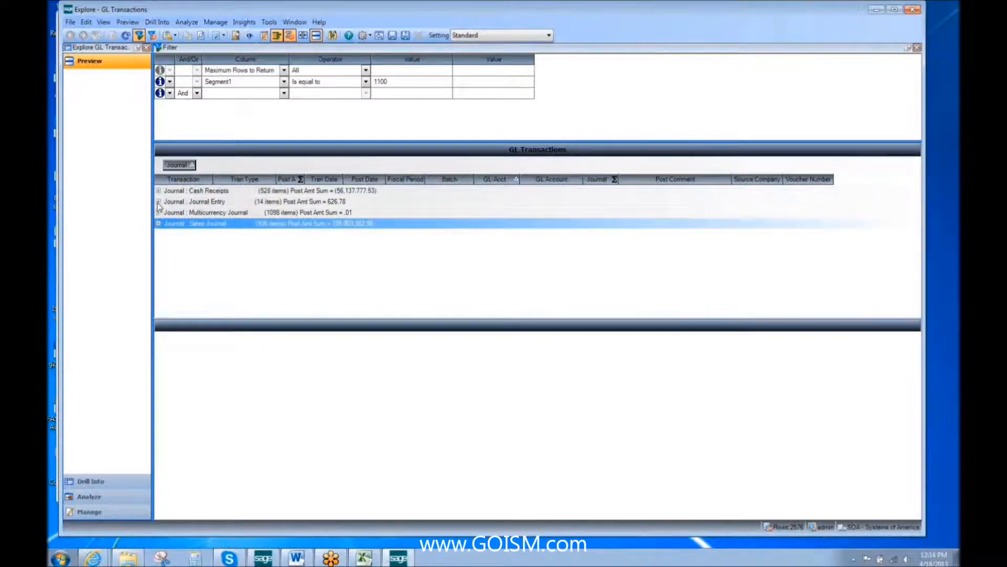
pyautogui.click(158, 202)
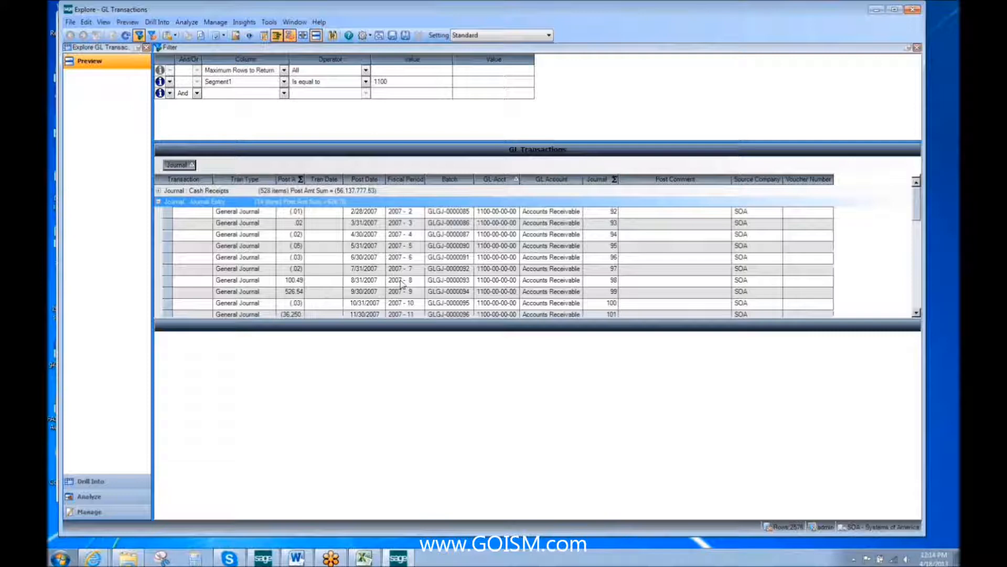
pyautogui.click(486, 259)
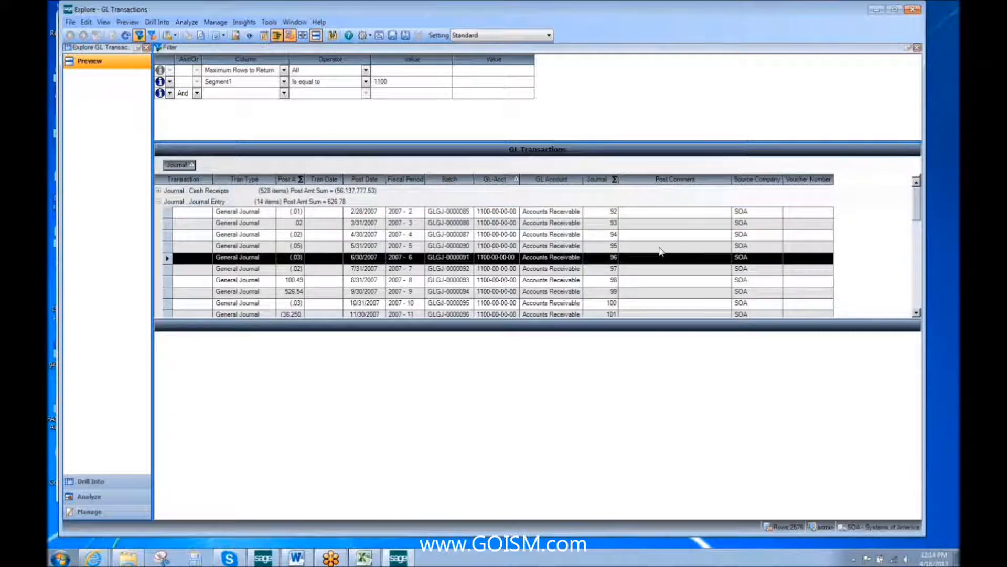
# Add the Posted By and Create Date columns to the GL Transactions grid
pyautogui.click(262, 37)
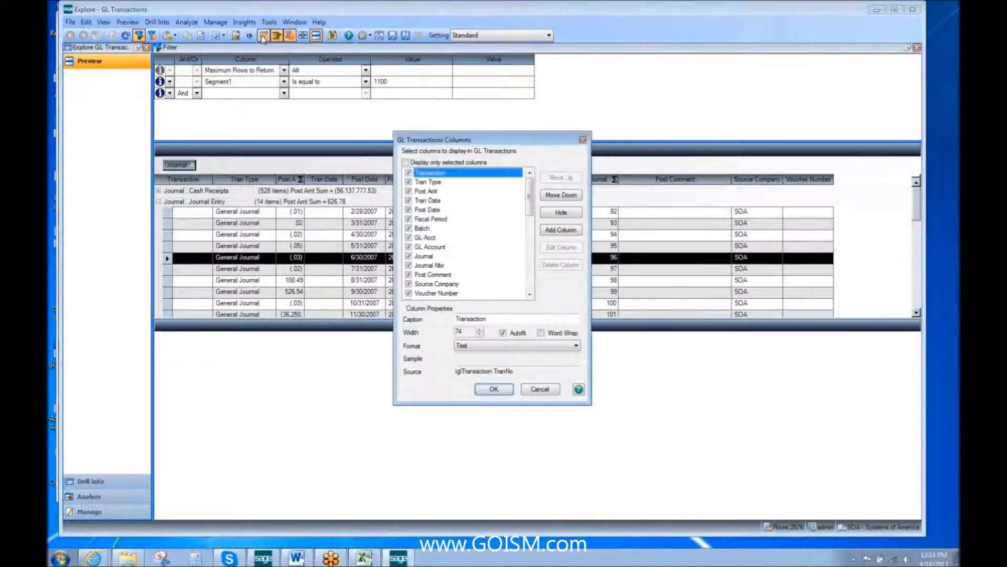
pyautogui.moveTo(527, 207); pyautogui.dragTo(523, 259)
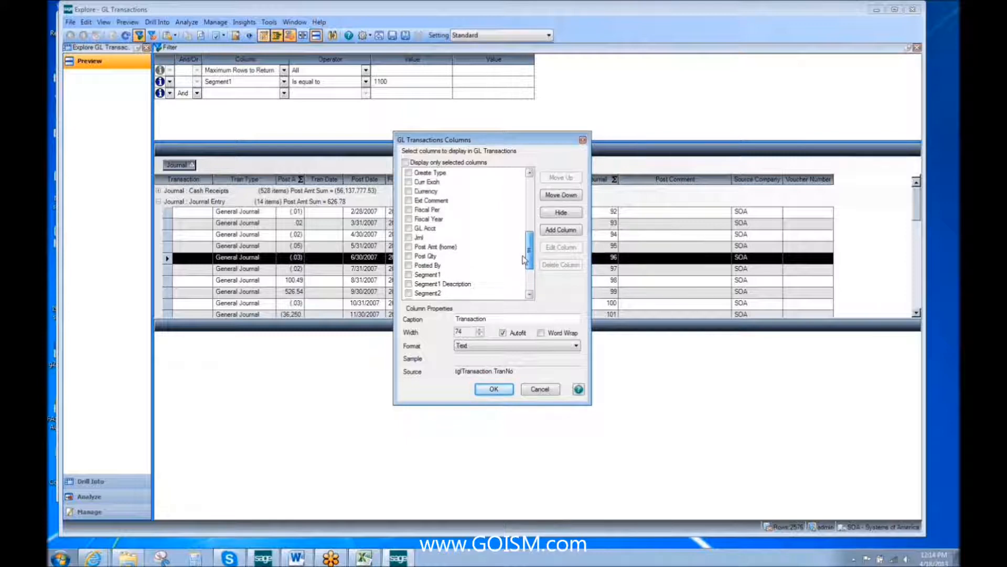
pyautogui.click(409, 266)
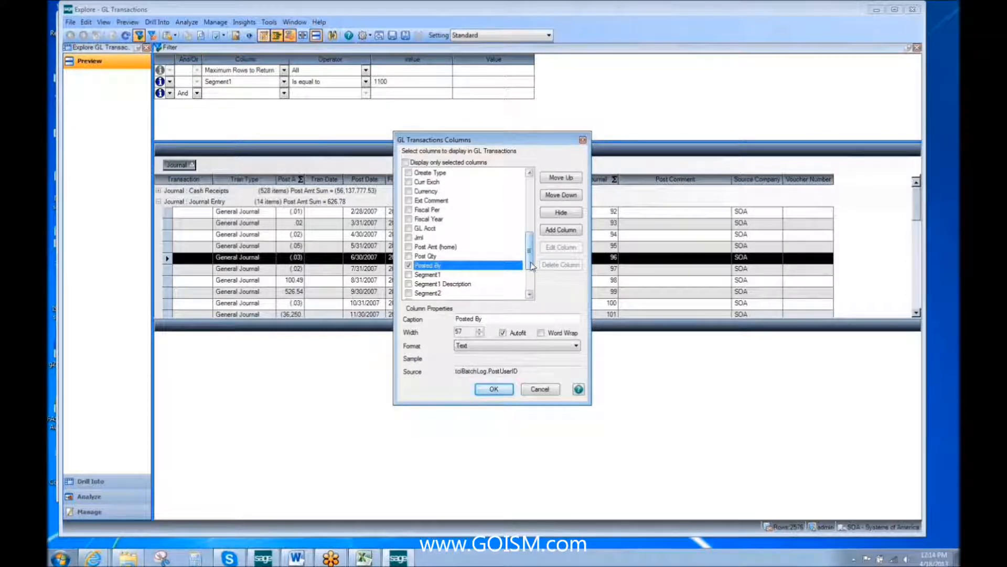
pyautogui.scroll(-3, 531, 265)
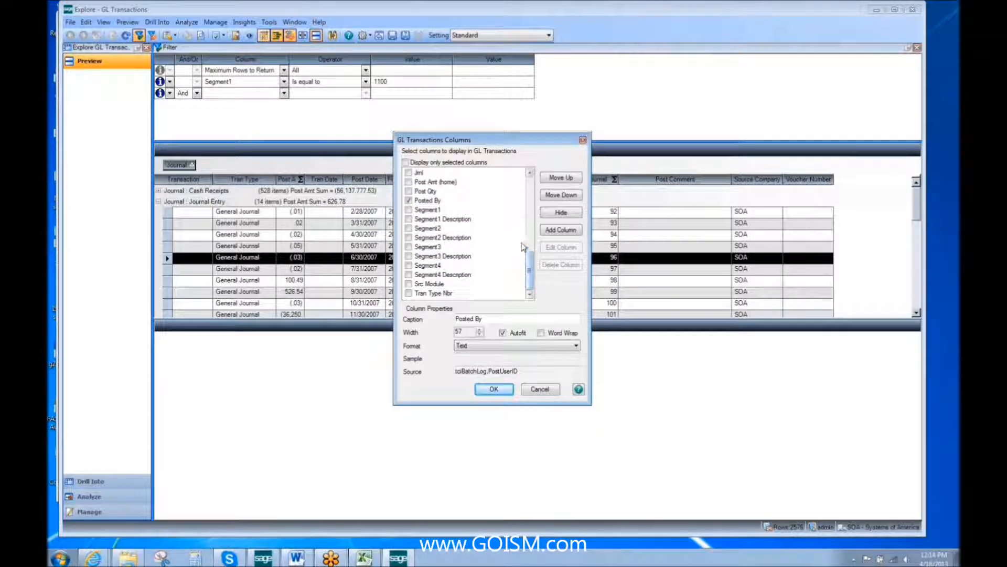
pyautogui.scroll(3, 531, 245)
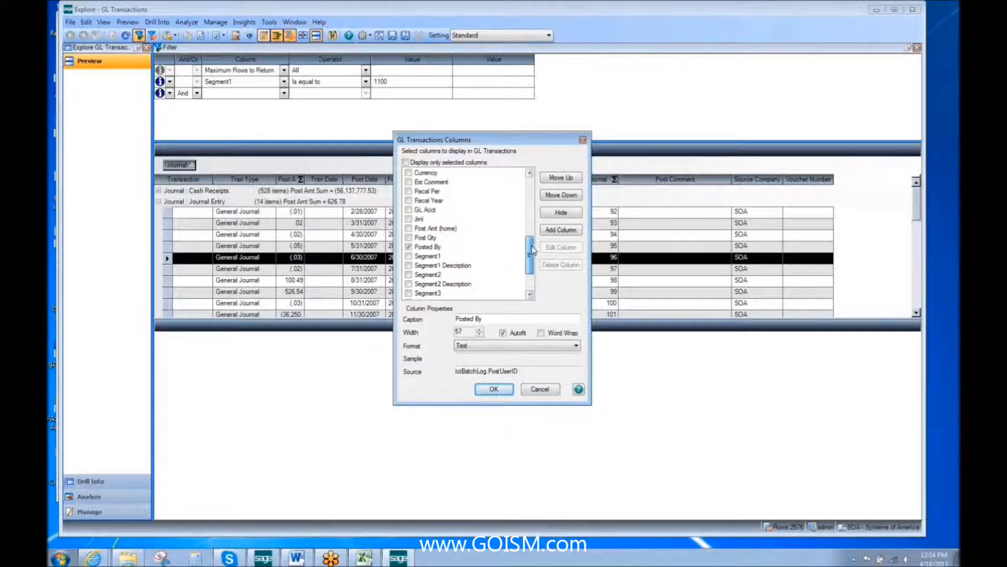
pyautogui.scroll(2, 531, 245)
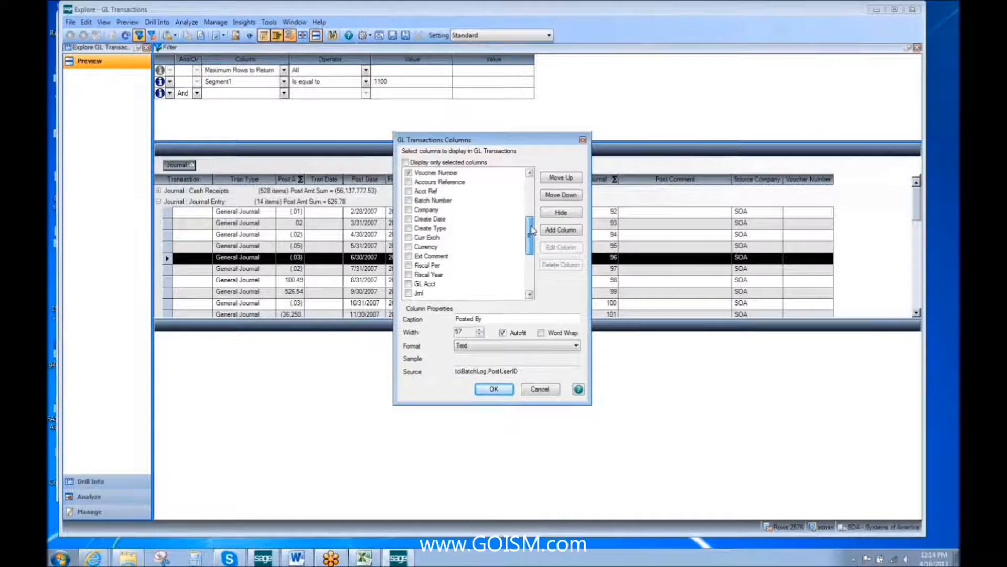
pyautogui.click(409, 219)
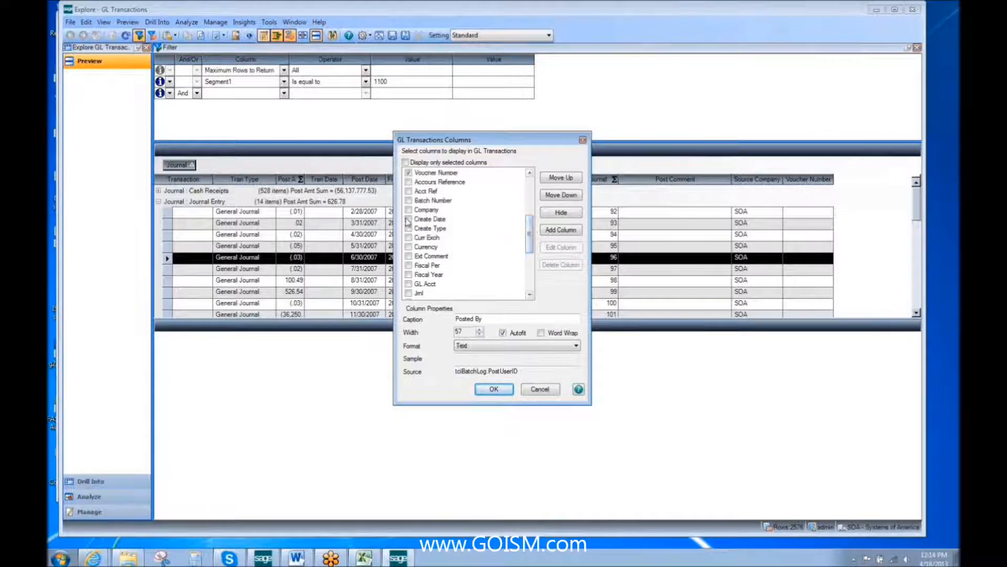
pyautogui.click(494, 389)
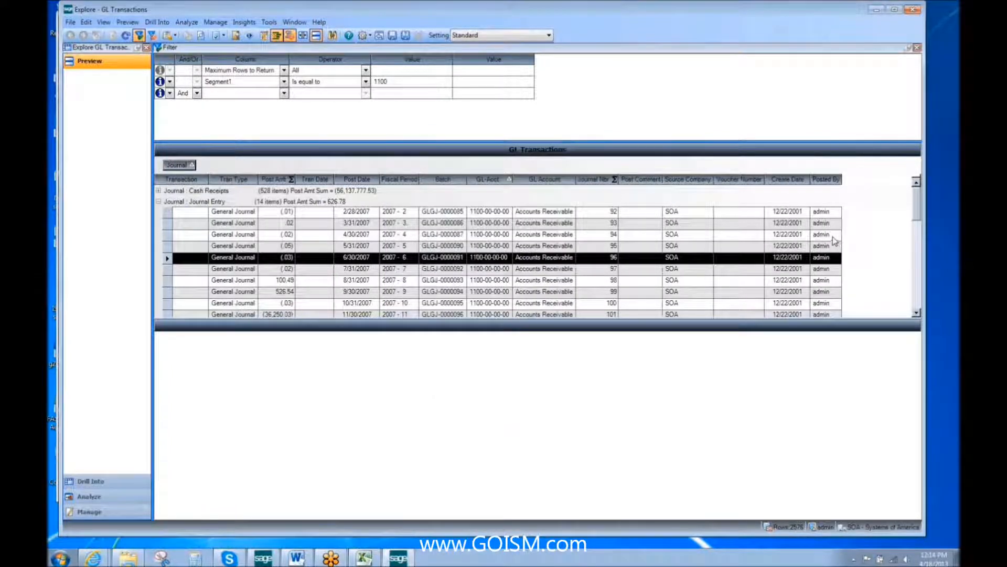
# Close the GL transactions explorer and open the Process Invoices task in Accounts Receivable
pyautogui.click(821, 213)
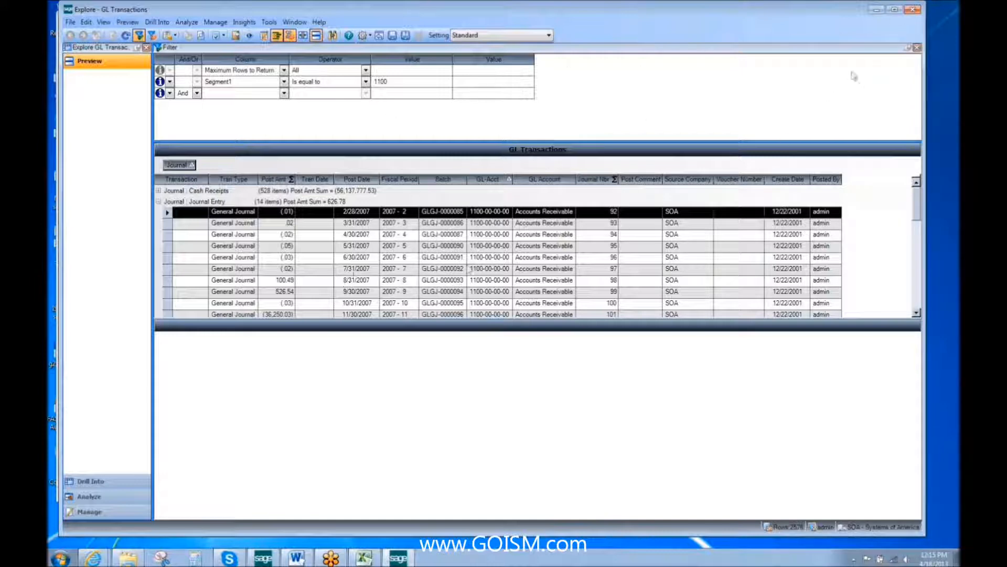
pyautogui.click(916, 15)
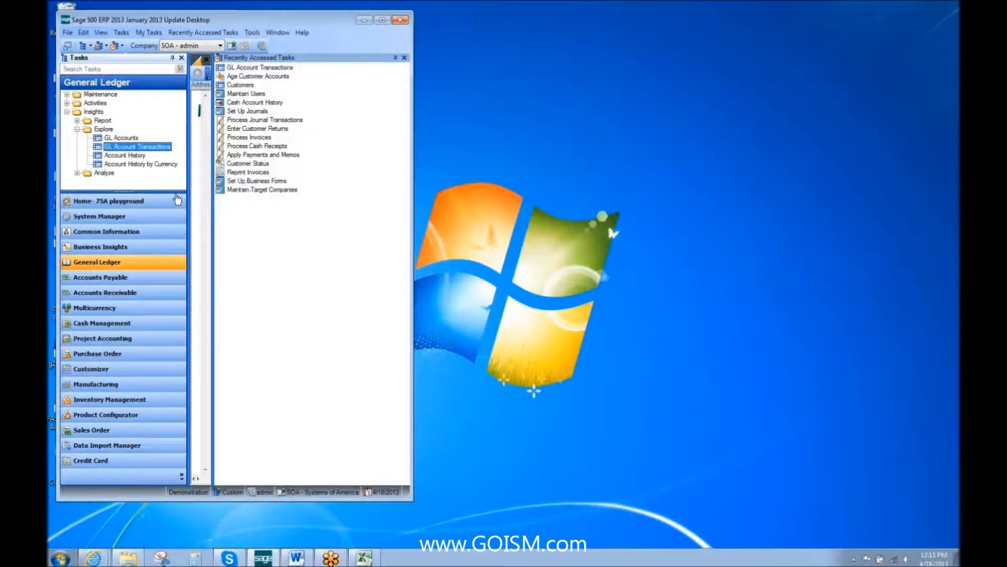
pyautogui.click(148, 222)
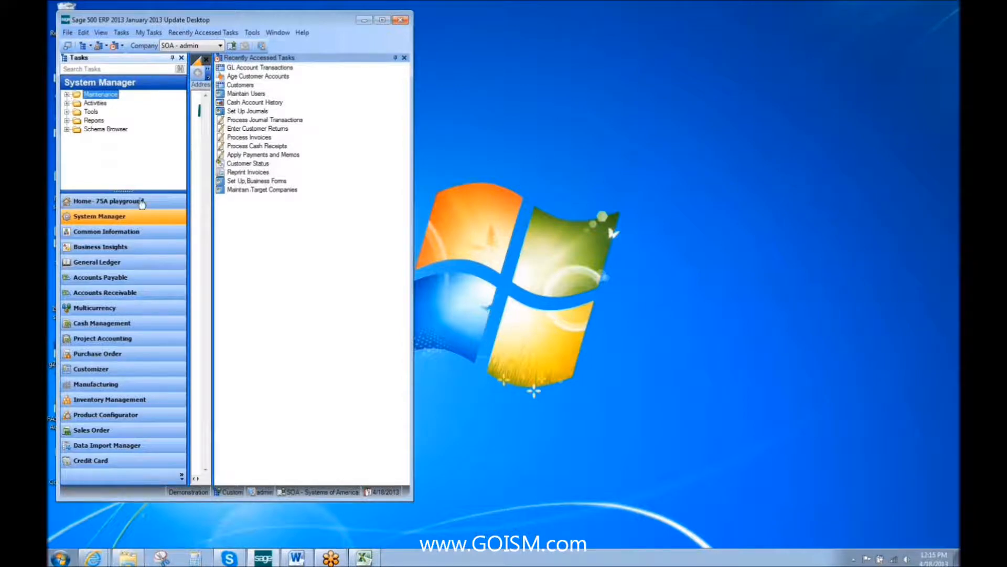
pyautogui.click(136, 293)
pyautogui.scroll(3, 183, 124)
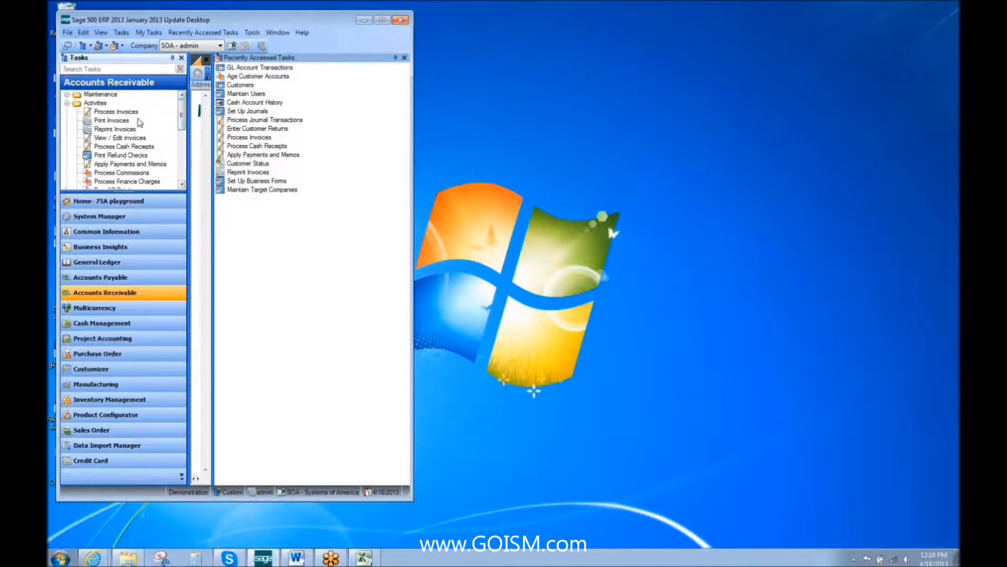
pyautogui.doubleClick(134, 111)
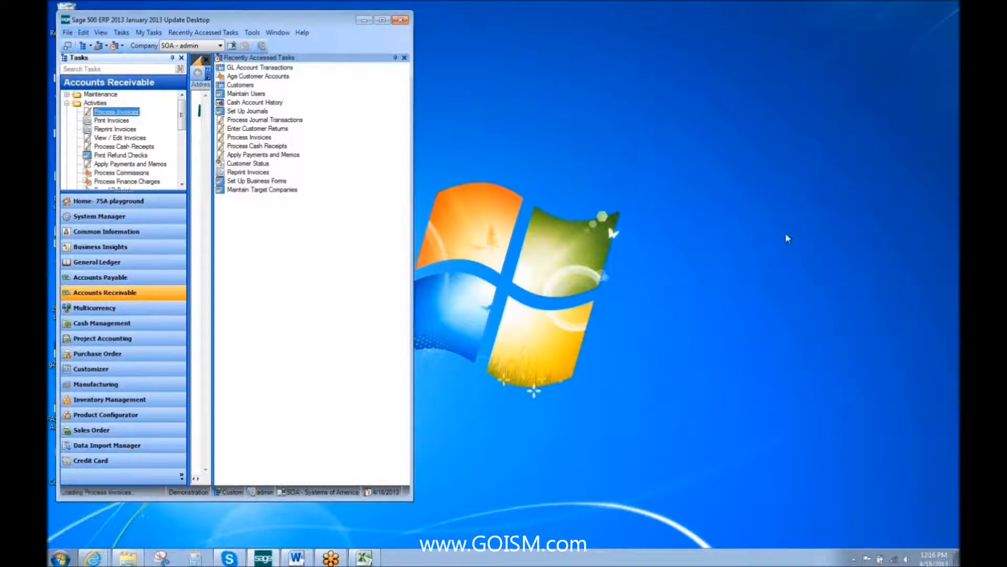
pyautogui.click(659, 161)
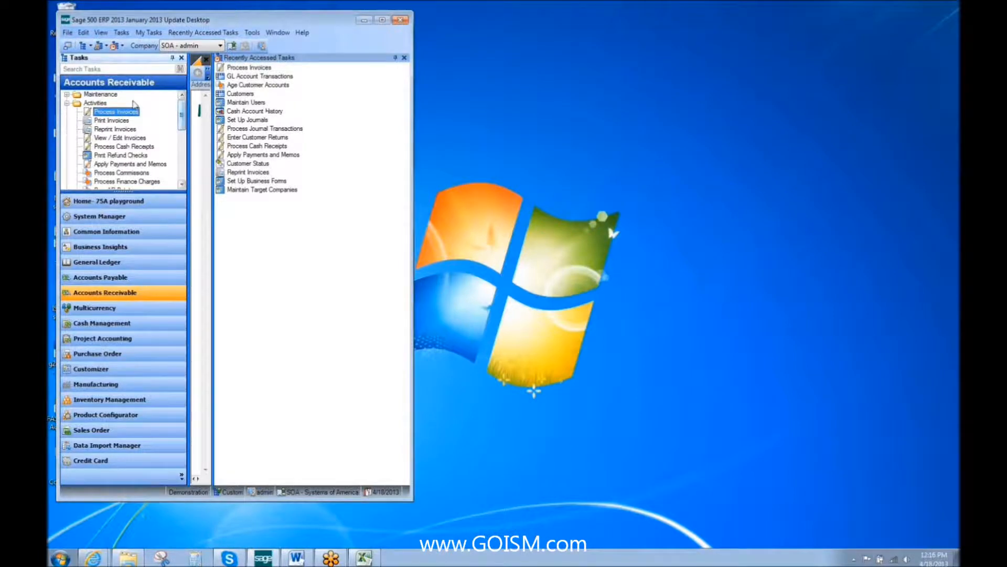
pyautogui.doubleClick(107, 113)
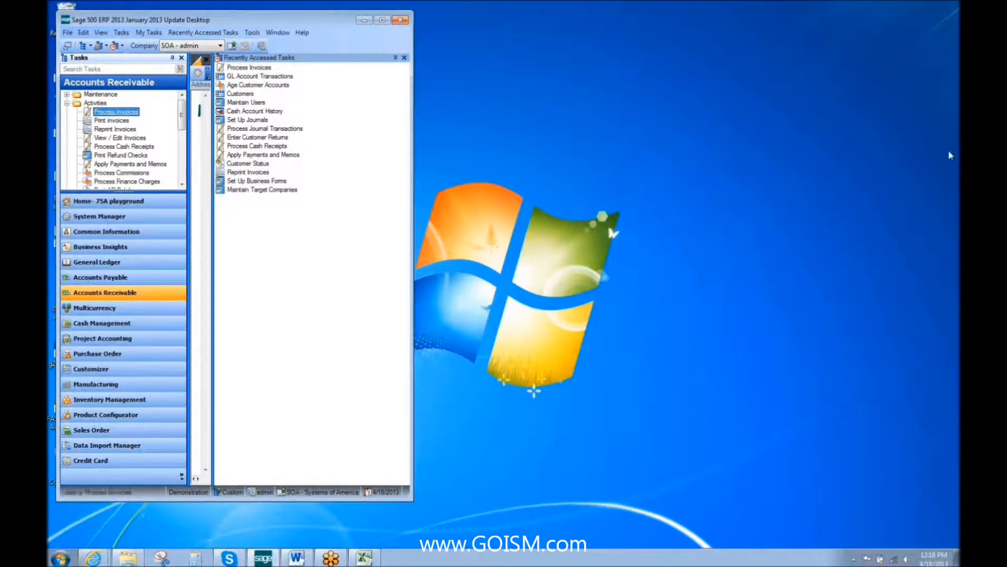
# Create a new AR invoice batch and start an invoice in it for customer AlGar
pyautogui.click(413, 193)
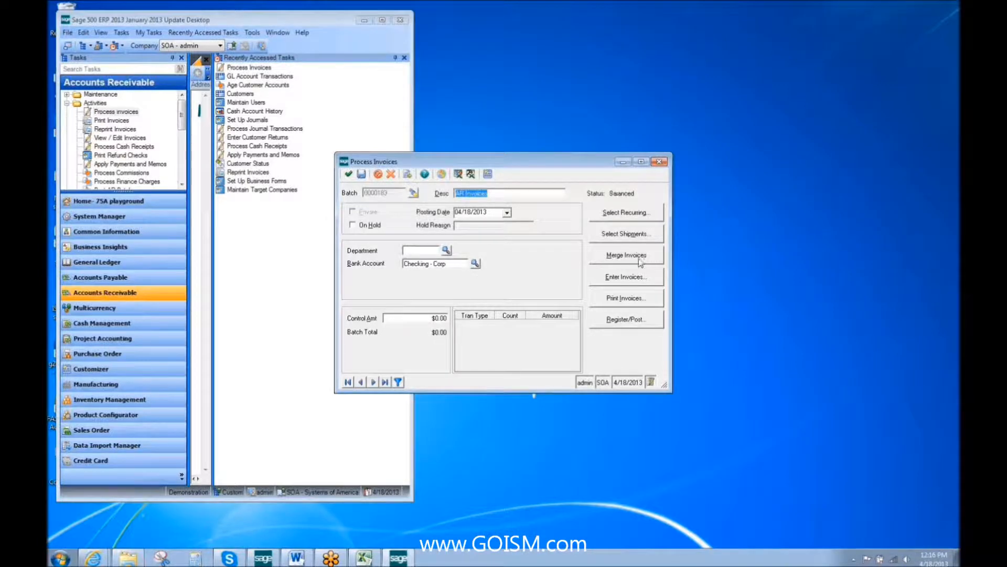
pyautogui.click(625, 279)
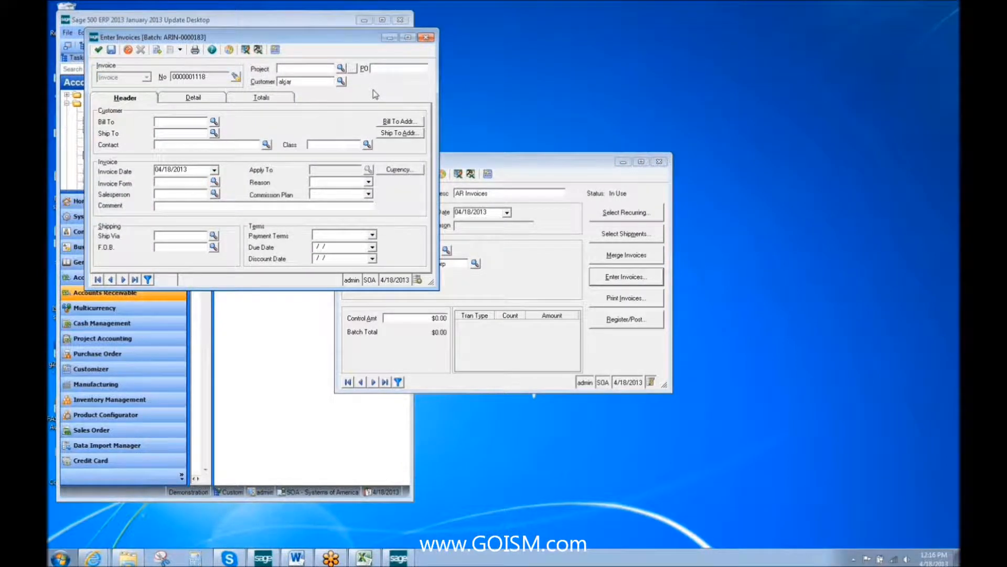
pyautogui.press('Tab')
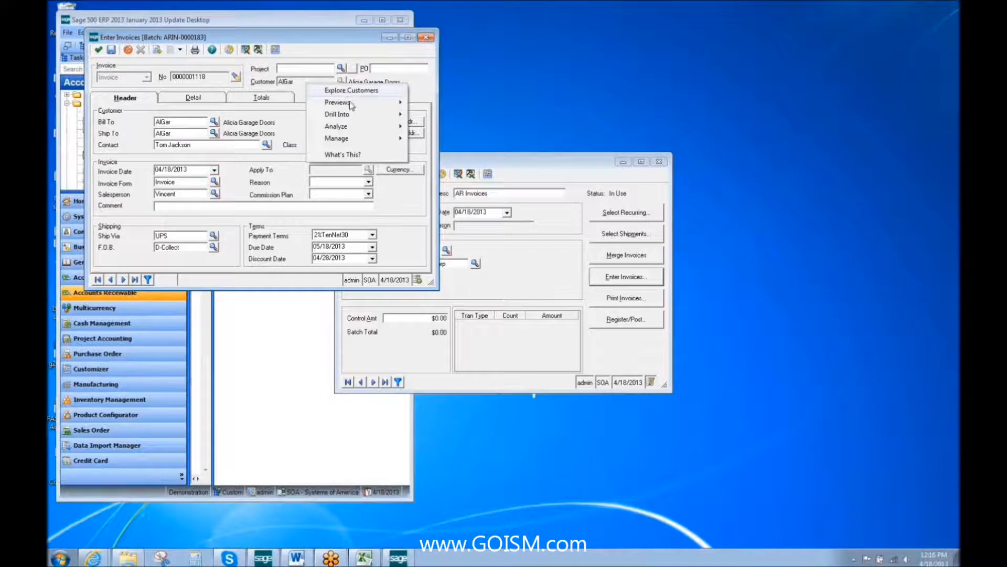
# Open and refresh the Customers explorer, enlarge its window and arrange the invoice entry window beside it
pyautogui.moveTo(350, 104)
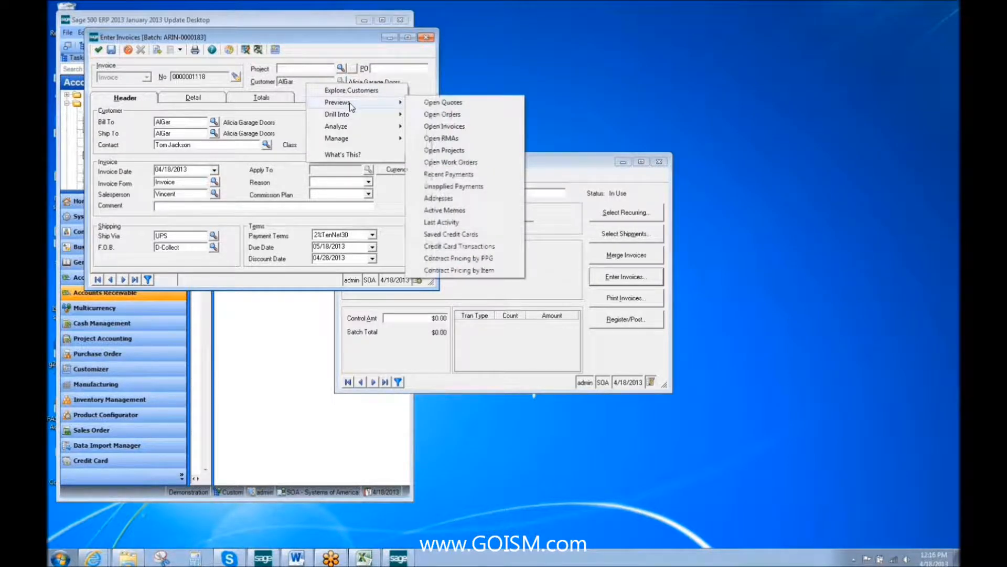
pyautogui.click(272, 414)
pyautogui.click(247, 94)
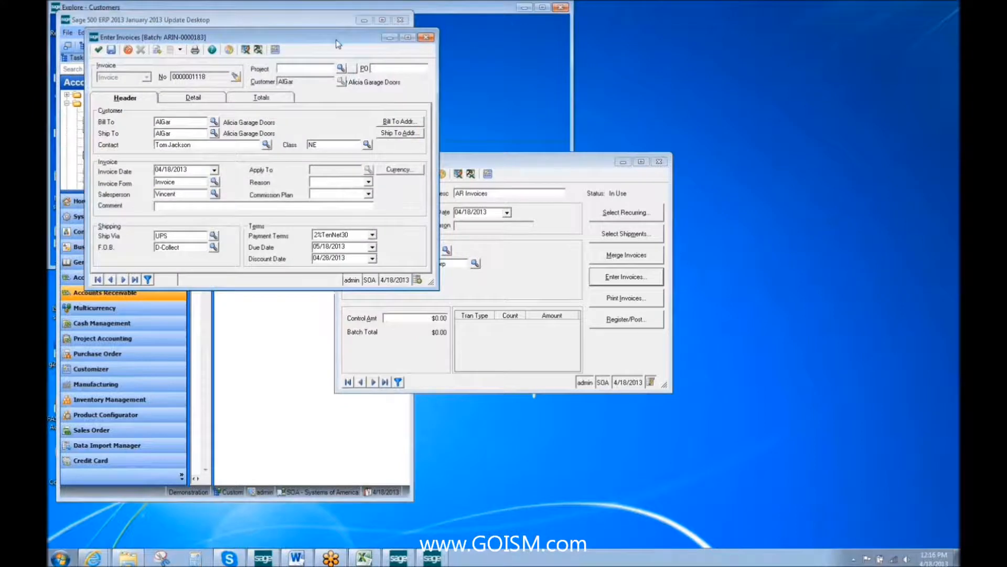
pyautogui.click(442, 7)
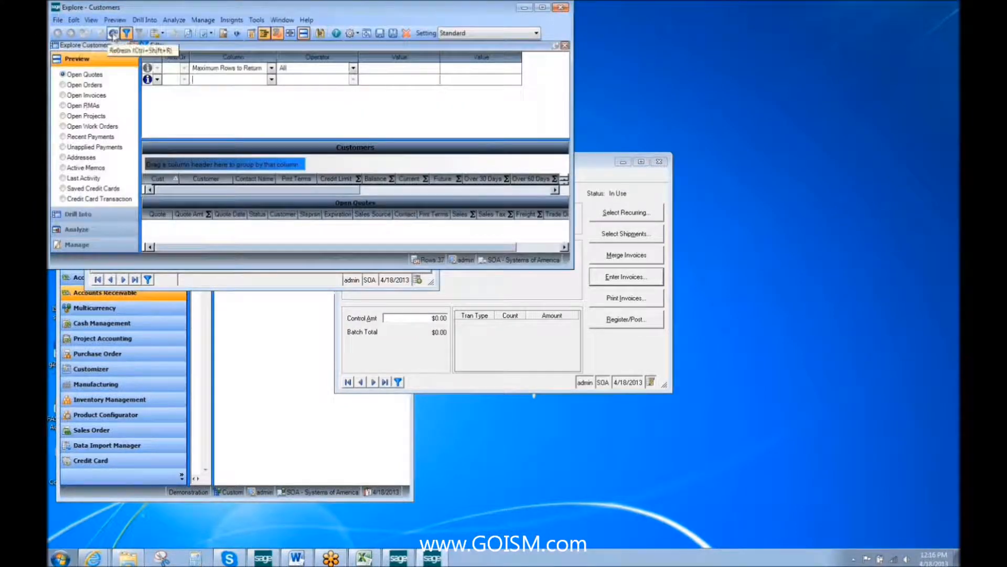
pyautogui.click(113, 33)
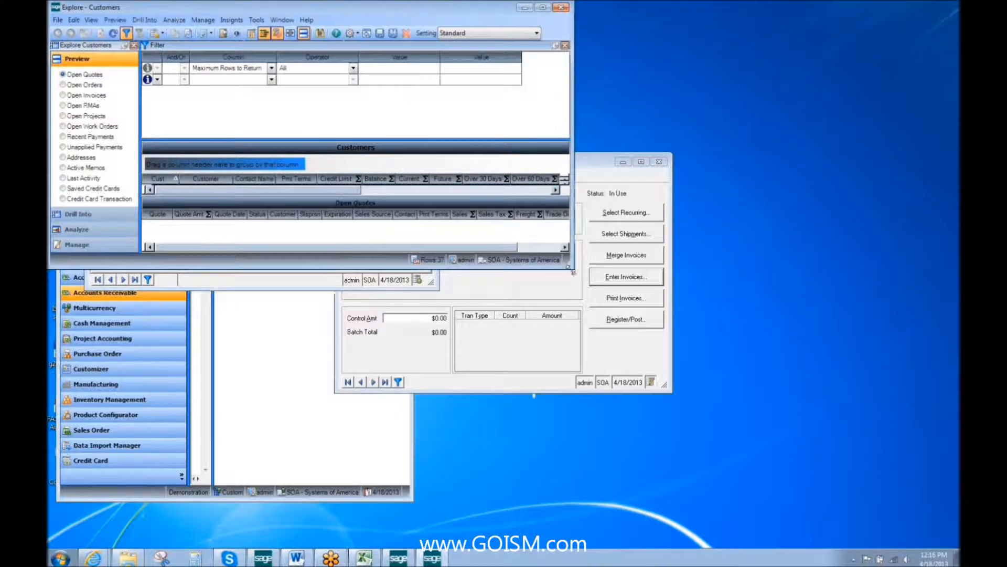
pyautogui.moveTo(573, 275); pyautogui.dragTo(631, 381)
pyautogui.moveTo(349, 1); pyautogui.dragTo(652, 19)
pyautogui.click(346, 37)
# Examine the Previews, Drill Into and Manage options available for the invoice's Customer field
pyautogui.rightClick(618, 62)
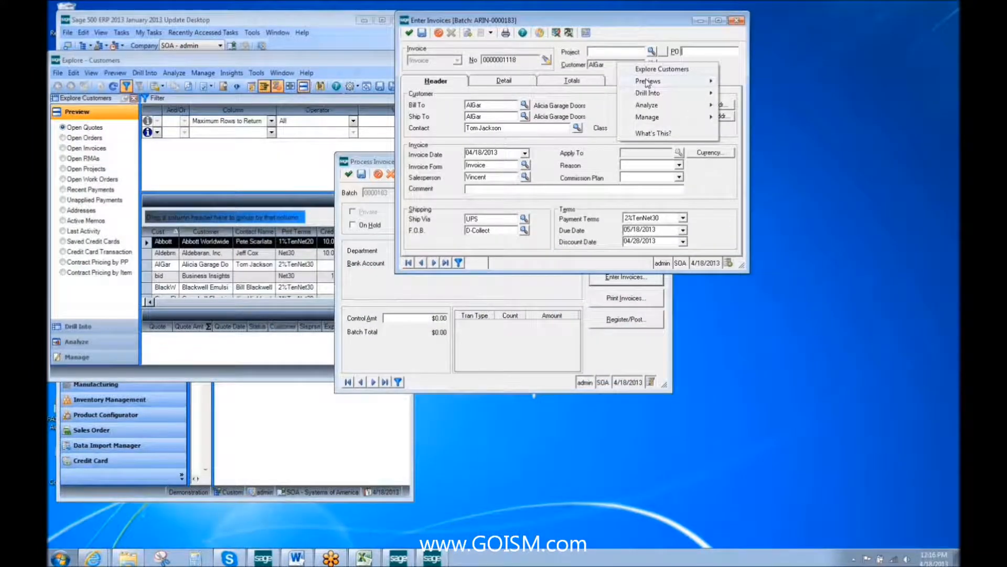
pyautogui.moveTo(648, 83)
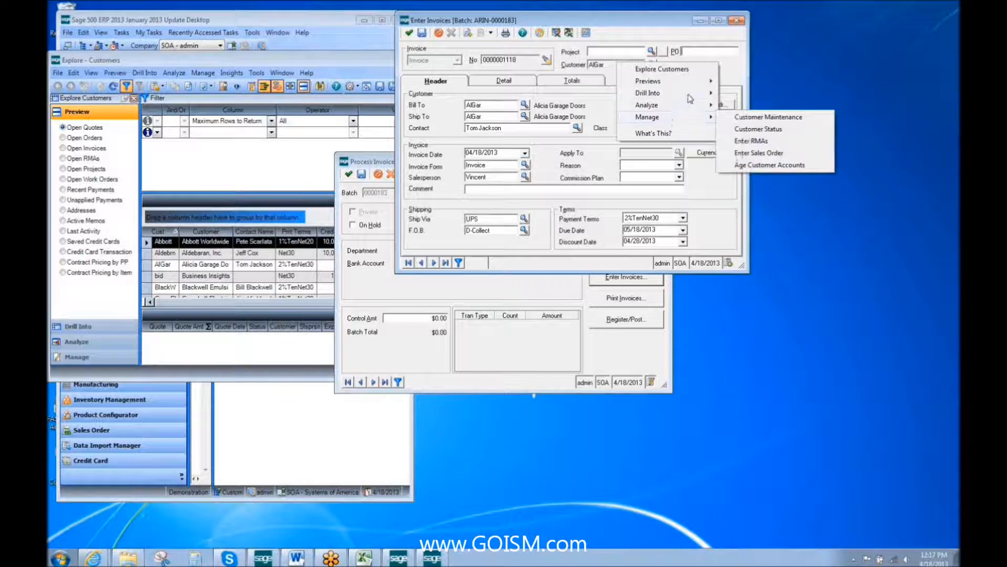
pyautogui.moveTo(691, 97)
pyautogui.moveTo(783, 147)
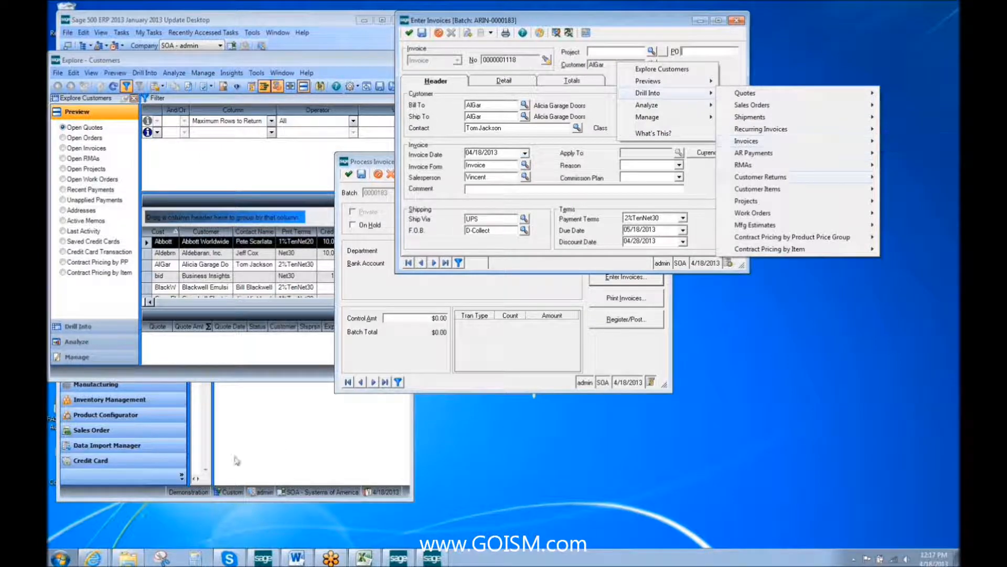
# Open the Accounts Receivable Invoices explorer and make Customer the first column of its grid
pyautogui.click(280, 450)
pyautogui.click(279, 450)
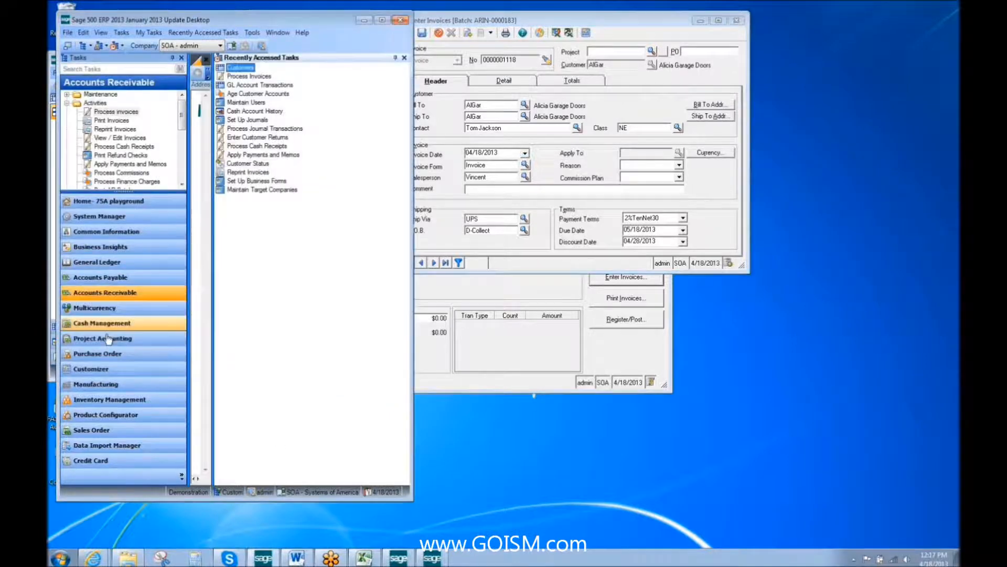
pyautogui.scroll(-5, 157, 157)
pyautogui.click(120, 138)
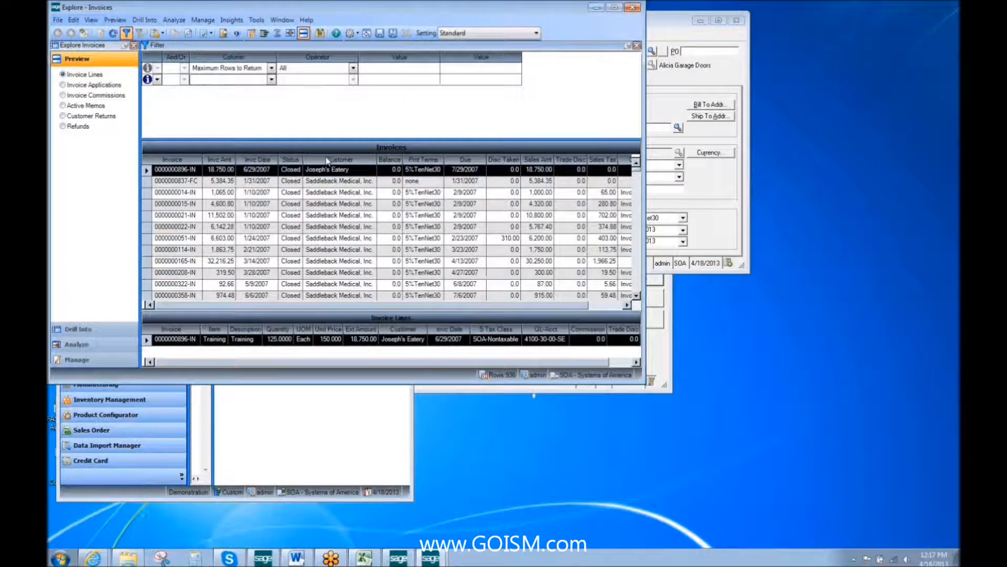
pyautogui.moveTo(337, 160); pyautogui.dragTo(153, 160)
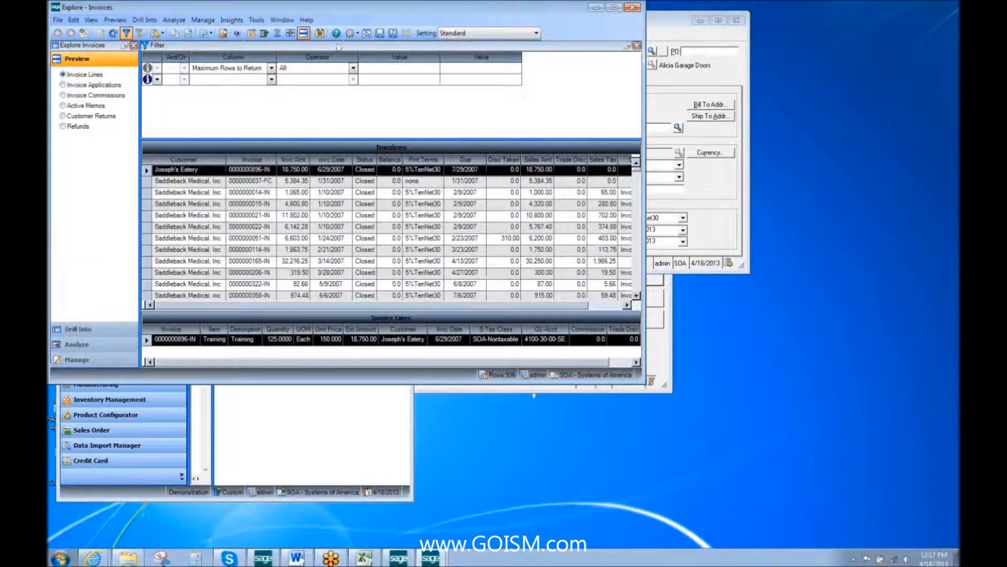
# Save the invoice layout as a new setting named Cust First, displayed on the Explorer Bar, and close the Invoices explorer
pyautogui.click(393, 33)
pyautogui.write('Cust First')
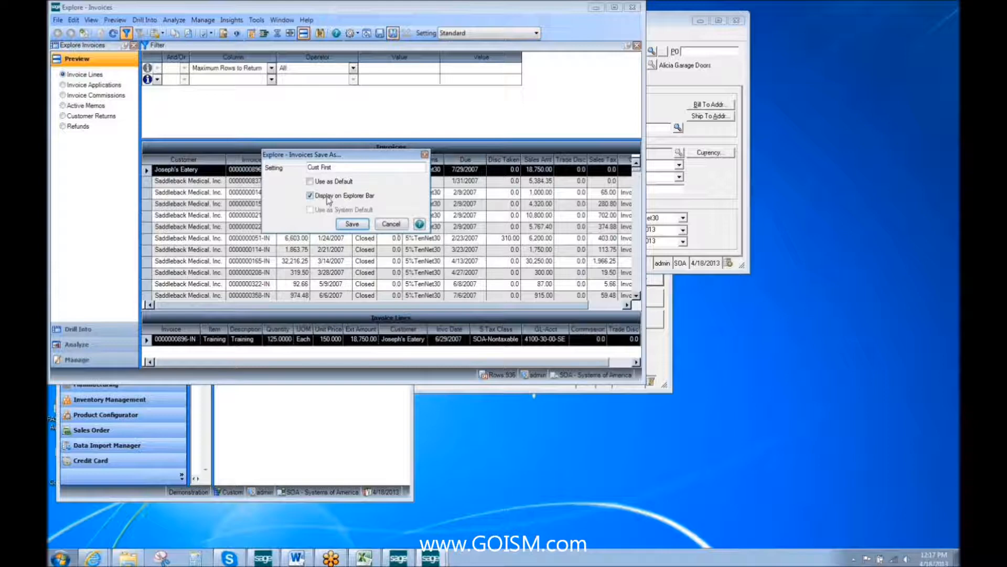
pyautogui.click(351, 224)
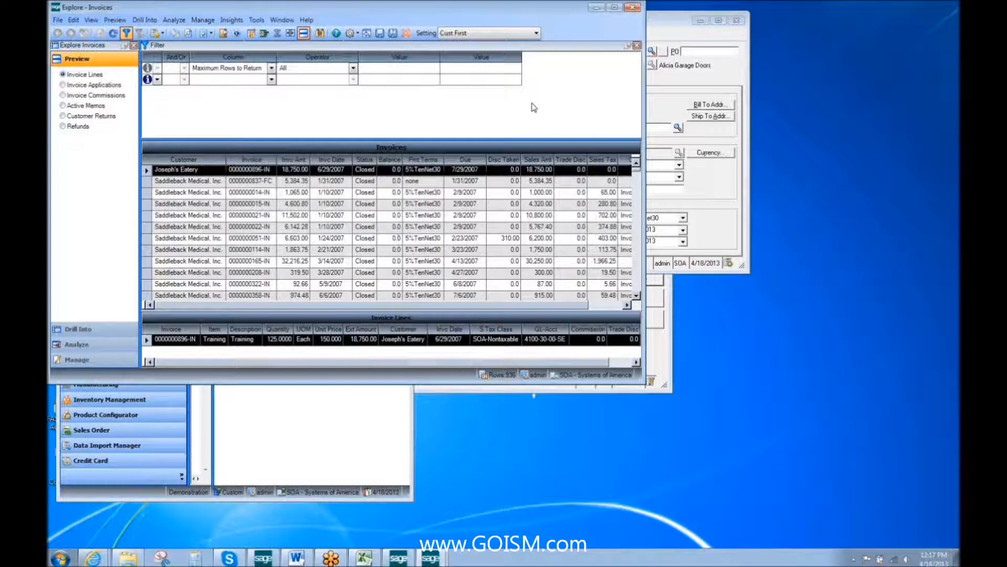
pyautogui.click(633, 7)
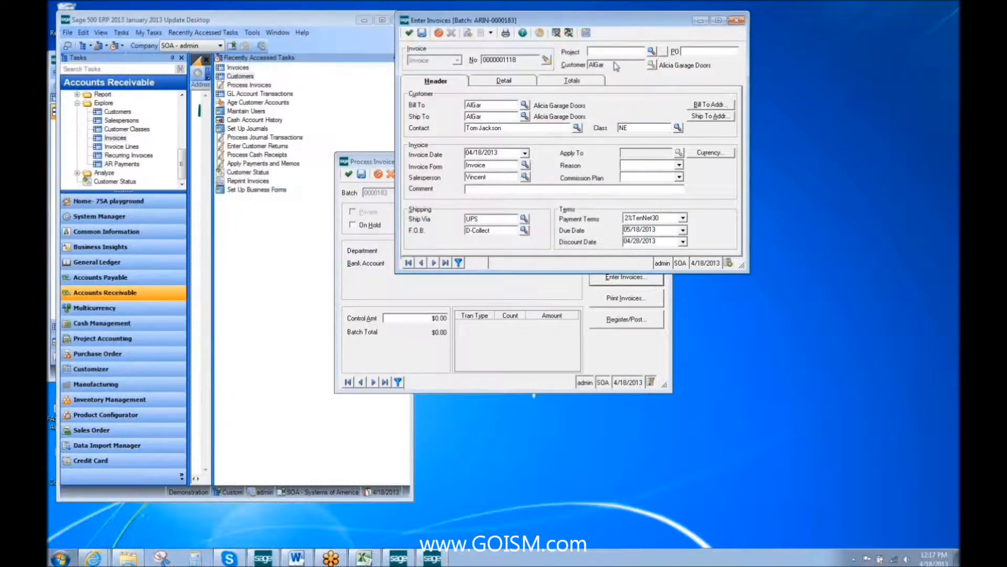
# Check the settings offered for drilling into Invoices from the Customer field and close the invoice entry window
pyautogui.rightClick(615, 64)
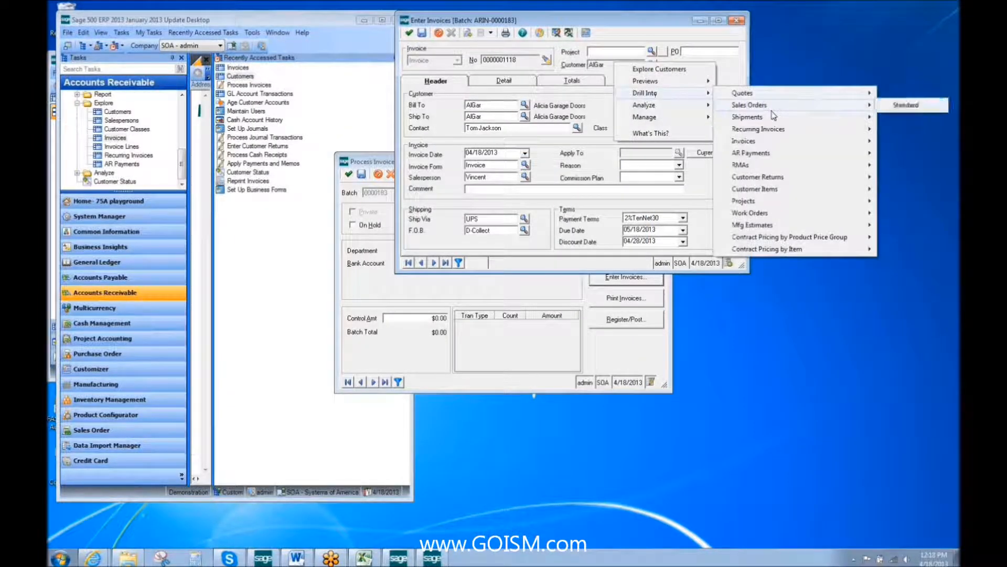
pyautogui.moveTo(788, 145)
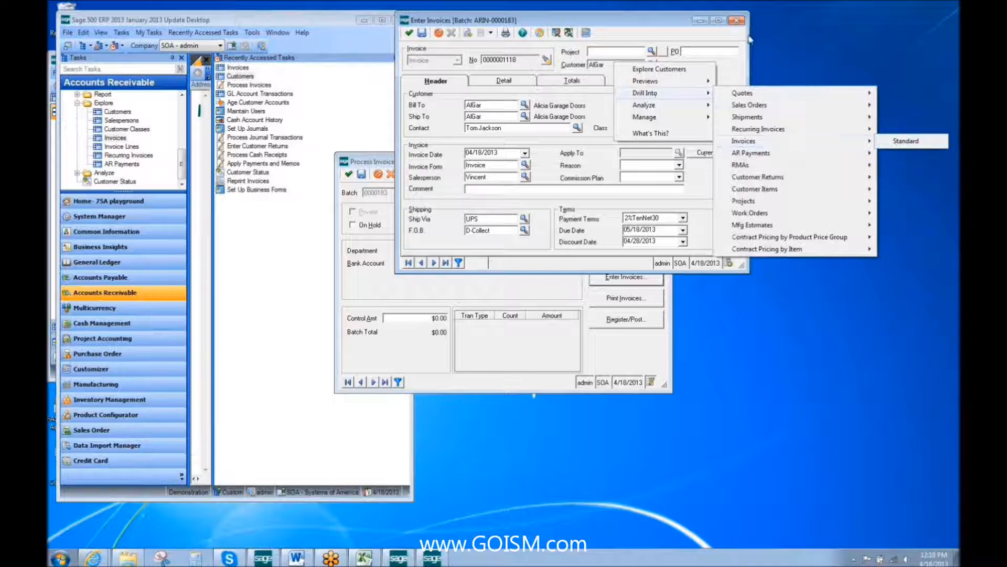
pyautogui.click(739, 22)
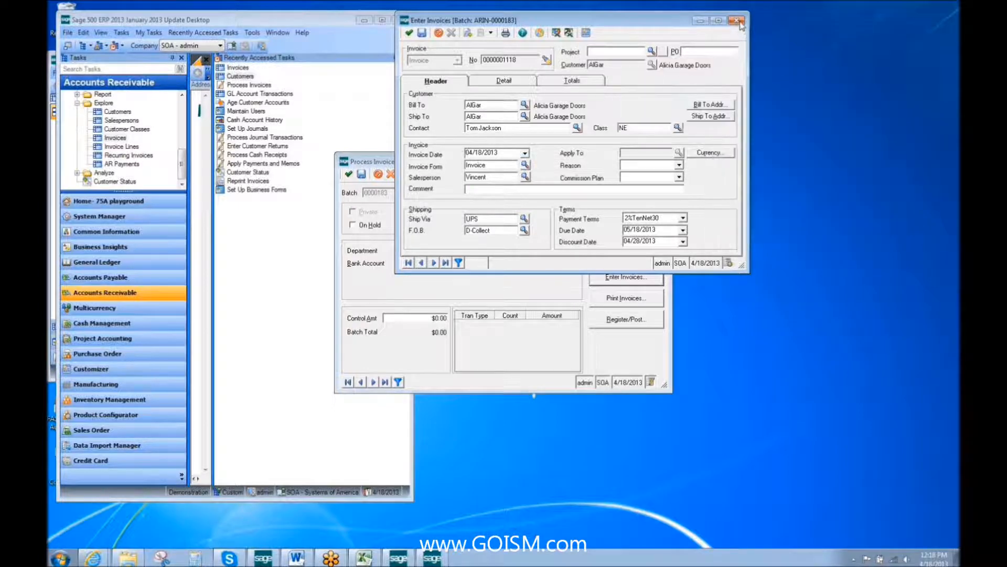
pyautogui.click(737, 21)
pyautogui.click(503, 305)
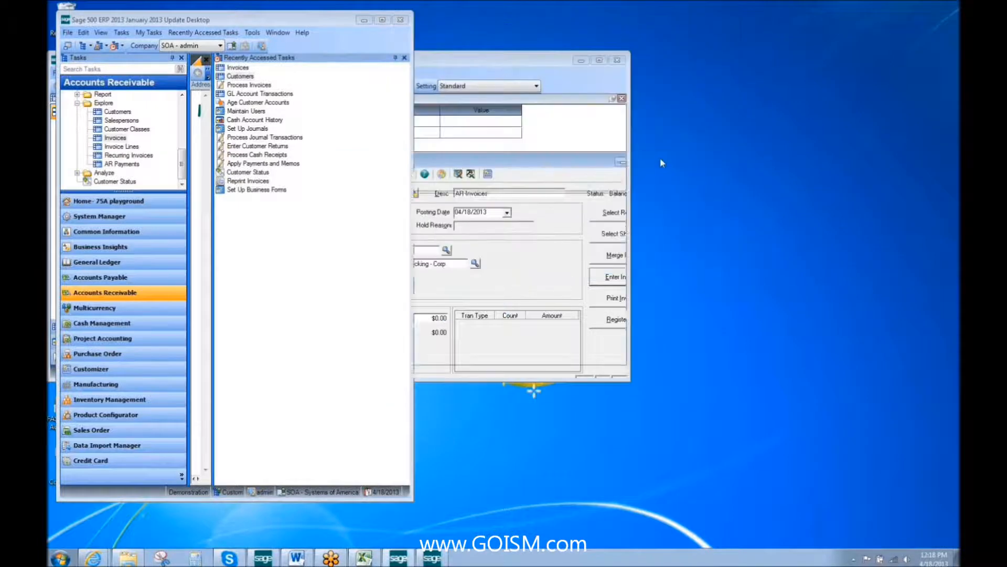
# Open Process Invoices and start a new invoice for customer AlGar in the batch
pyautogui.click(244, 86)
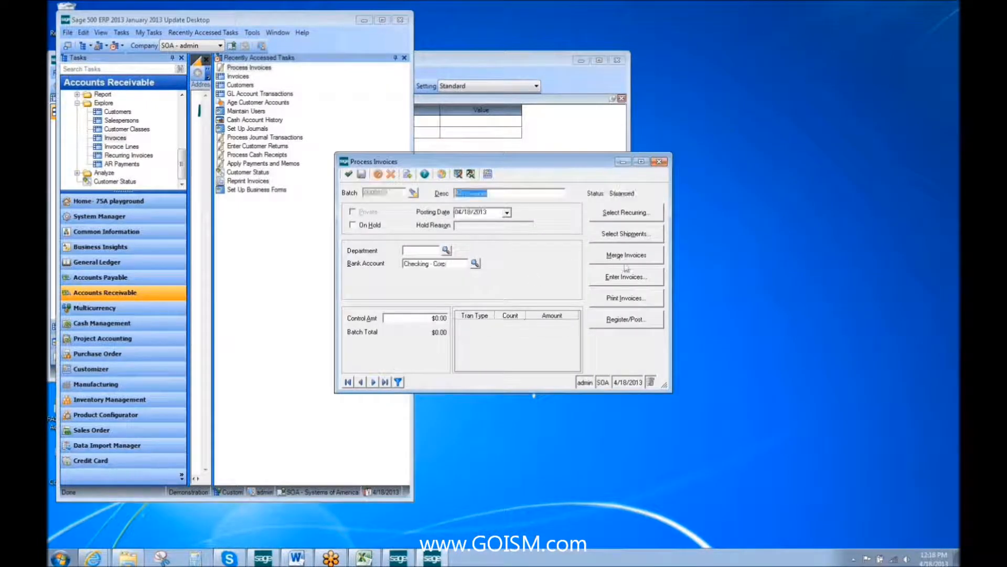
pyautogui.click(639, 278)
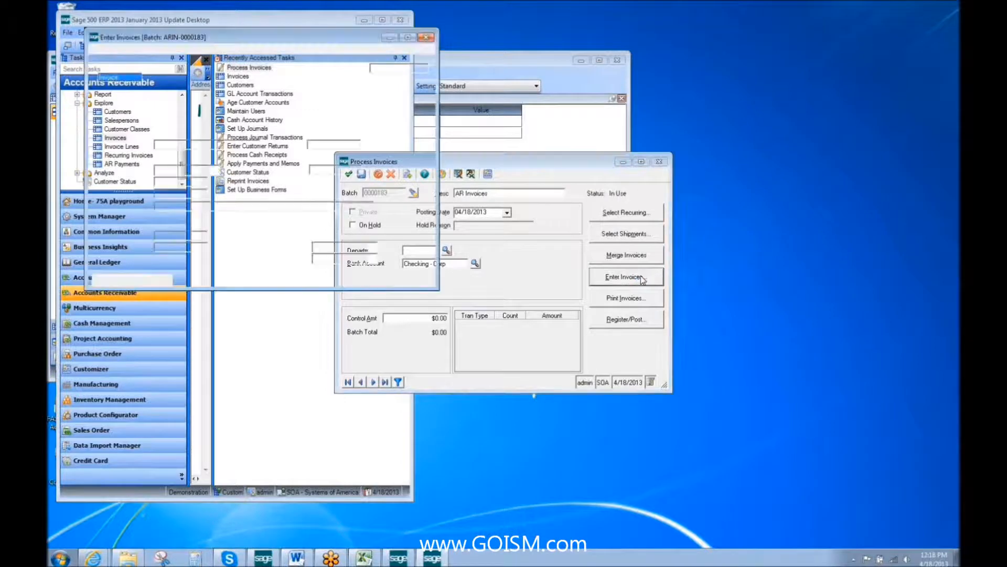
pyautogui.click(508, 300)
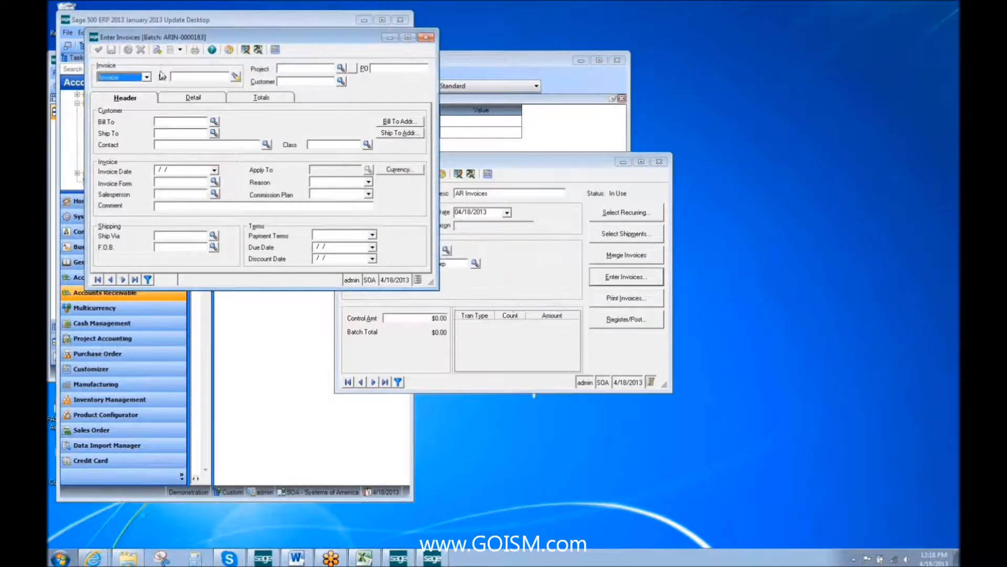
pyautogui.write('algar')
pyautogui.press('Tab')
# Drill into the customer's Invoices with the Cust First setting, close the explorer and discard the unsaved invoice
pyautogui.rightClick(328, 83)
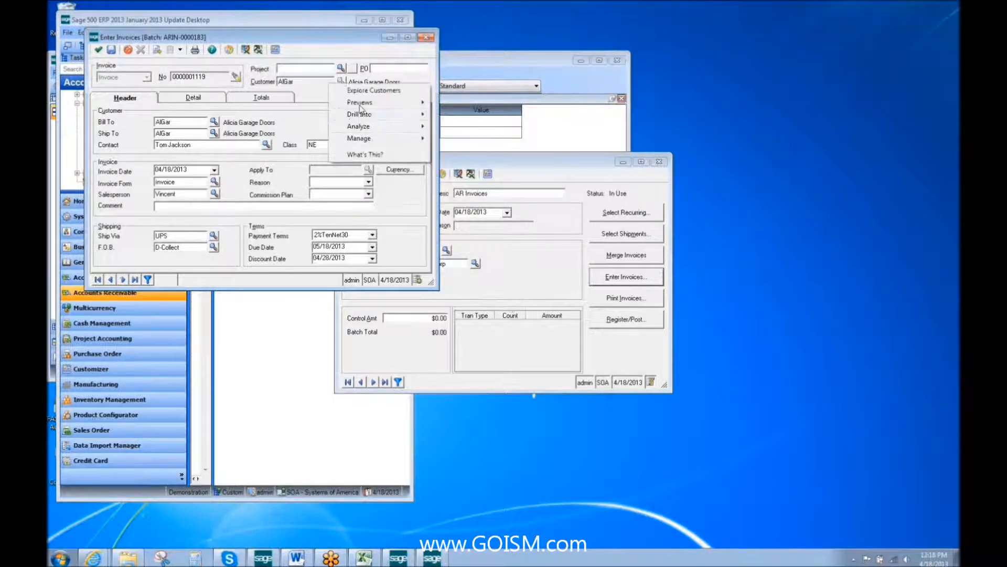
pyautogui.moveTo(362, 108)
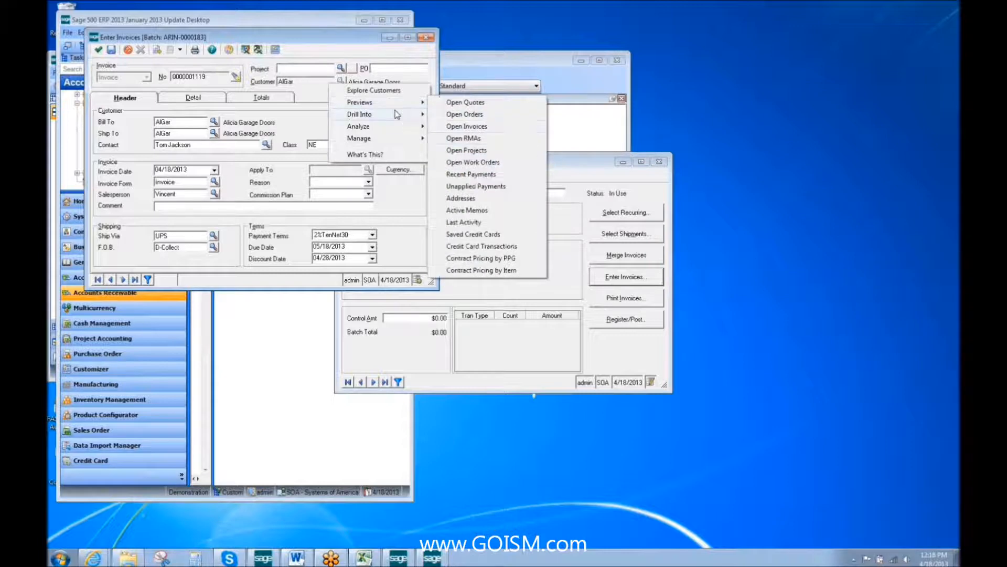
pyautogui.moveTo(397, 115)
pyautogui.moveTo(532, 163)
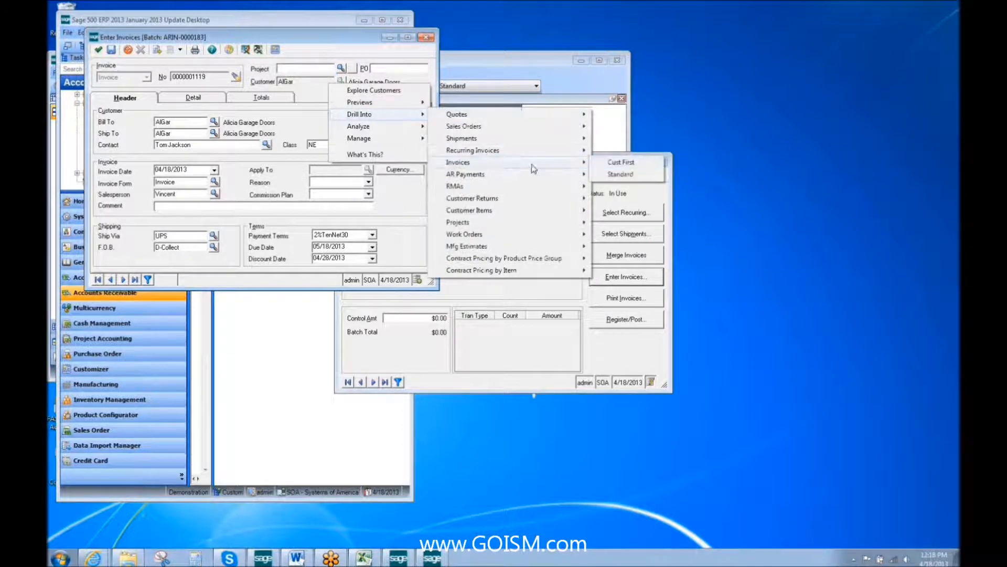
pyautogui.click(638, 162)
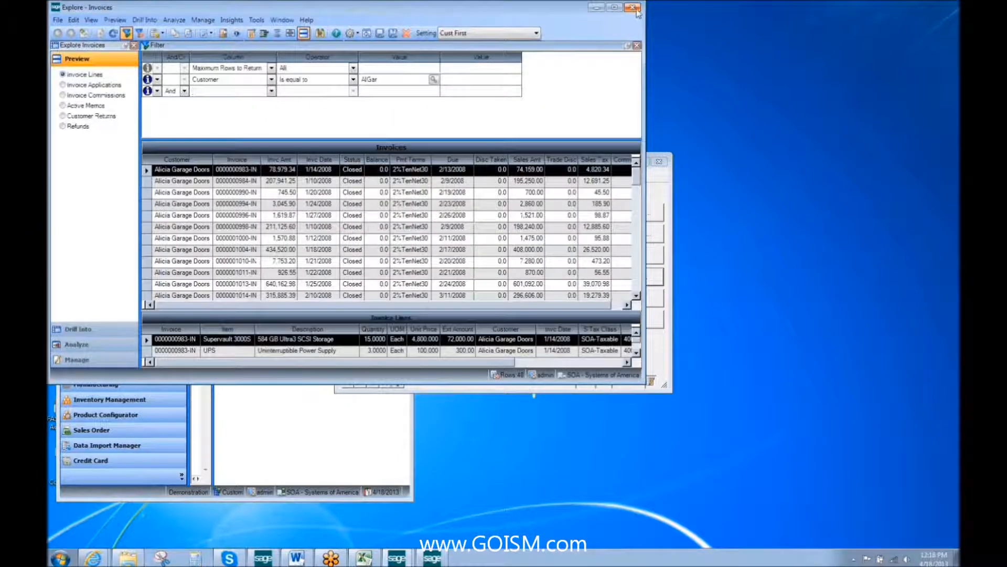
pyautogui.click(633, 8)
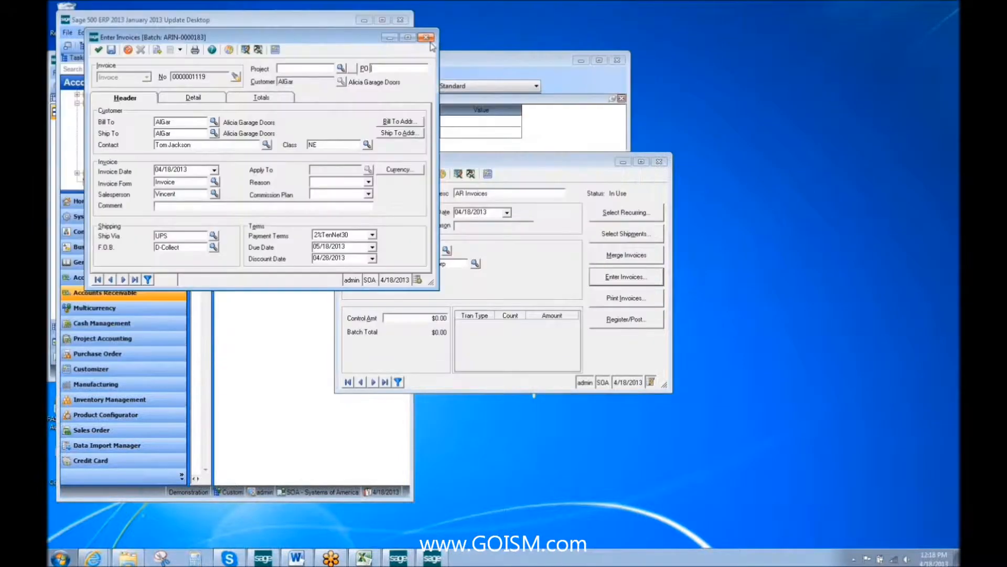
pyautogui.click(429, 40)
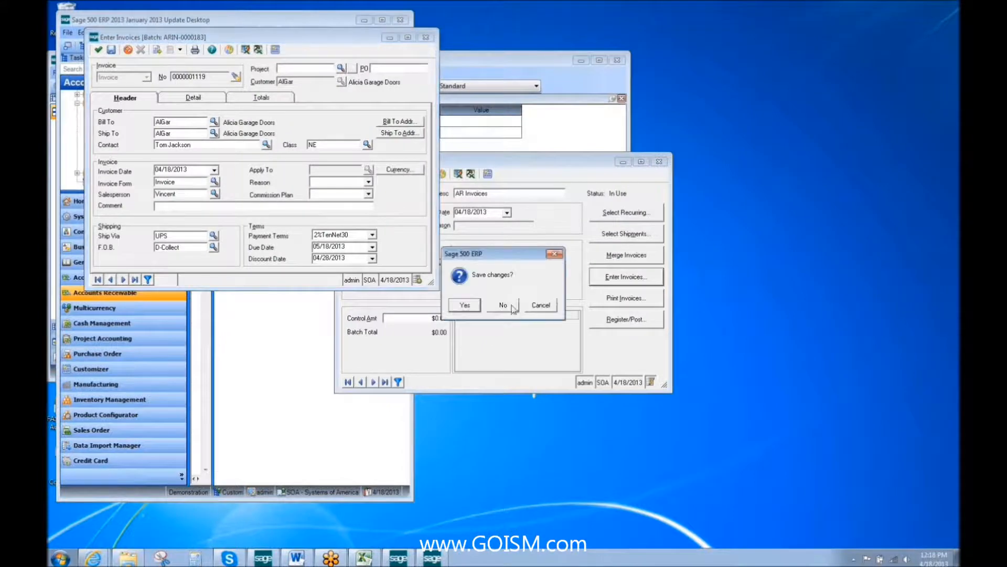
pyautogui.click(511, 309)
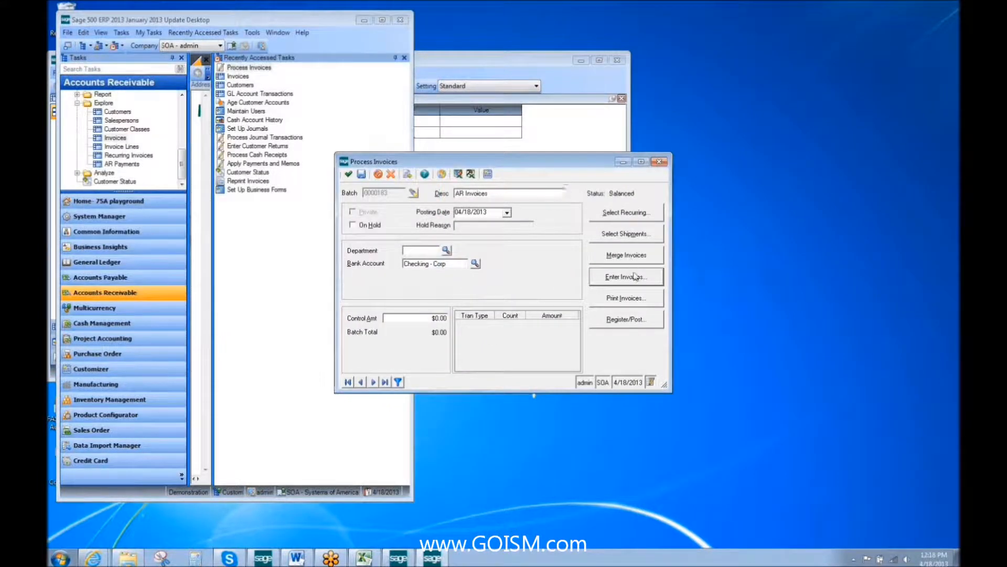
# Reopen invoice entry for the batch and create the next numbered invoice for customer AlGar
pyautogui.click(637, 278)
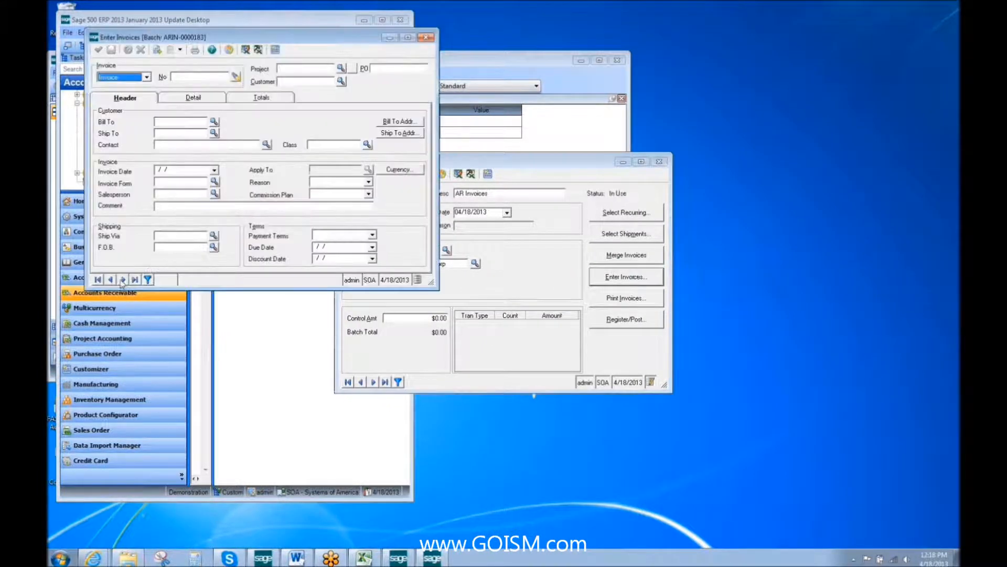
pyautogui.click(157, 52)
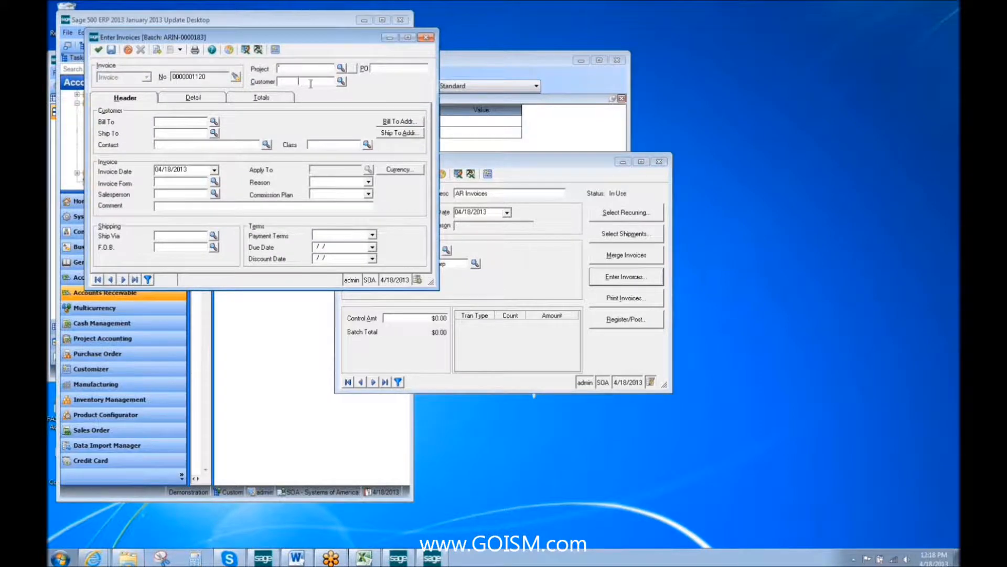
pyautogui.write('AlGar')
pyautogui.press('Tab')
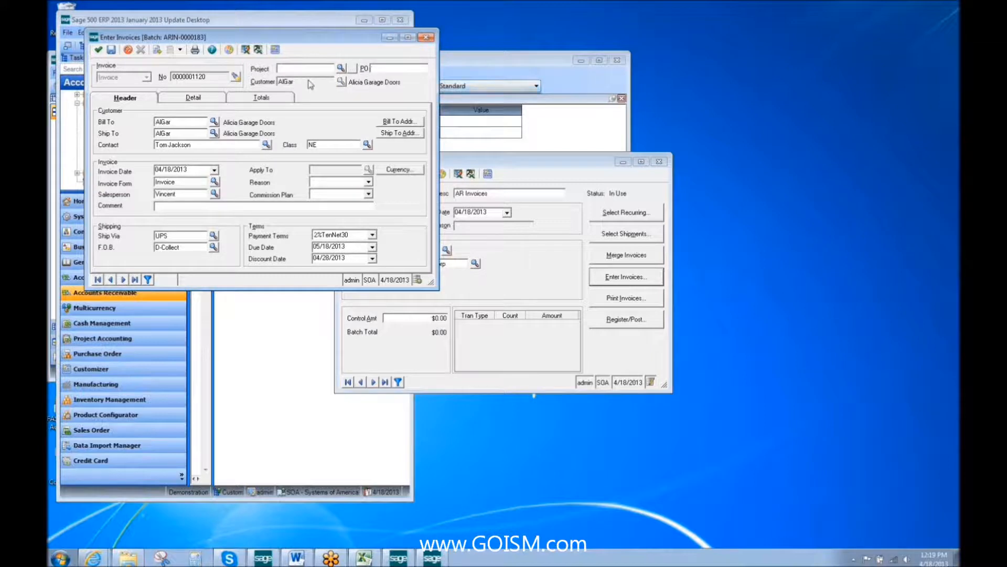
# Preview the customer's Open Invoices, enlarge the preview to review all its columns, and close it
pyautogui.rightClick(310, 80)
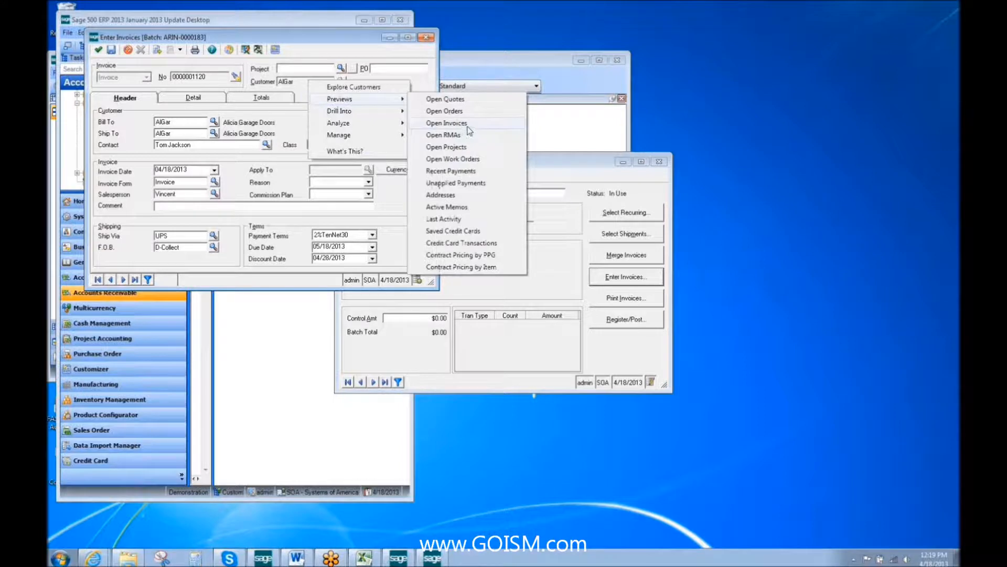
pyautogui.click(468, 127)
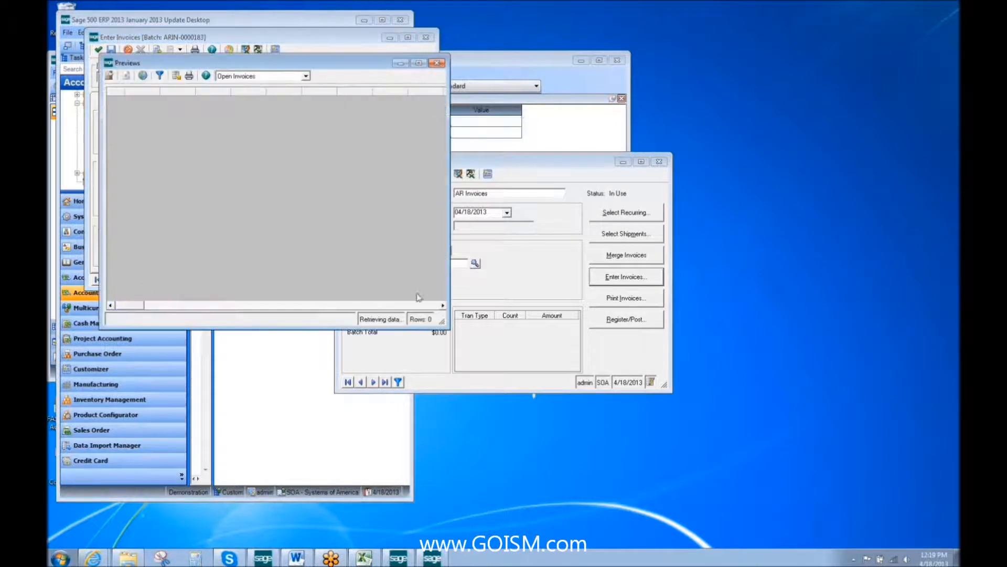
pyautogui.moveTo(452, 328); pyautogui.dragTo(765, 465)
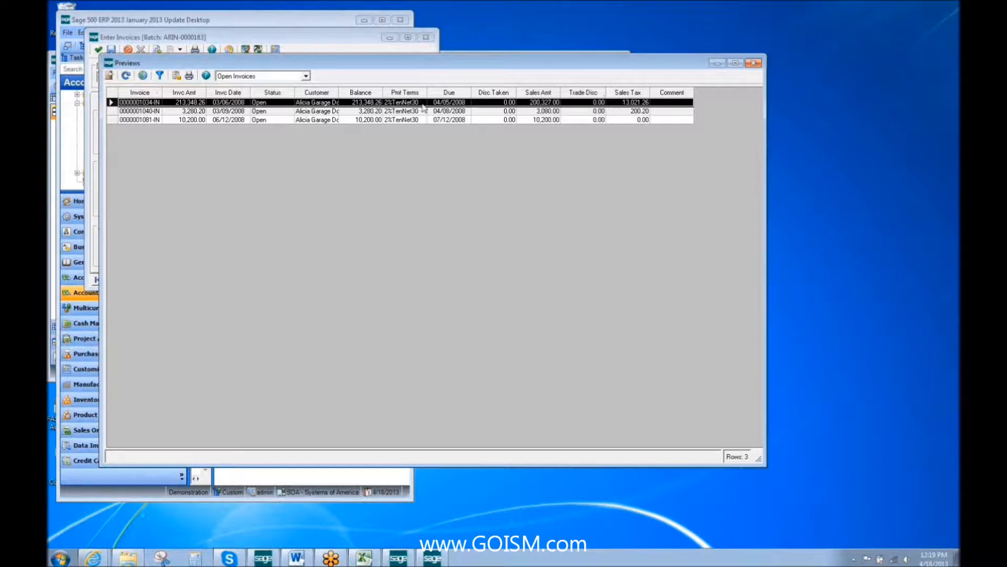
pyautogui.click(754, 64)
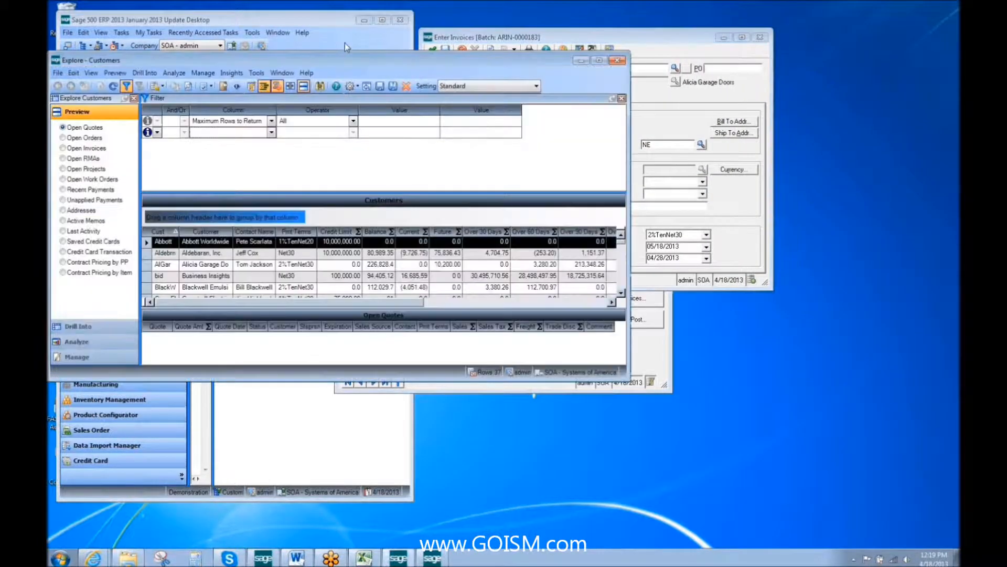
# Open the Invoices explorer from the desktop and enlarge its window
pyautogui.click(344, 43)
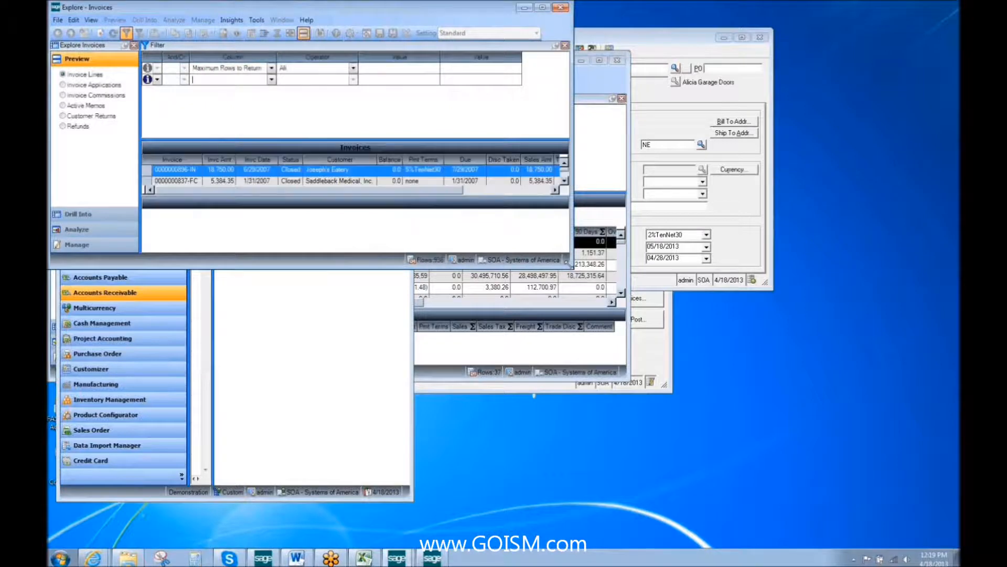
pyautogui.moveTo(573, 268); pyautogui.dragTo(662, 387)
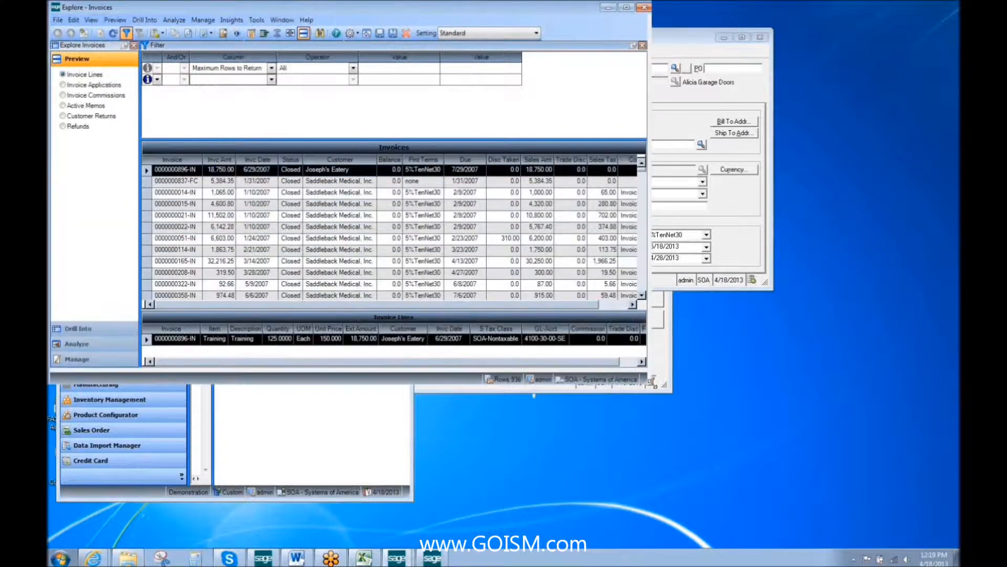
pyautogui.click(264, 33)
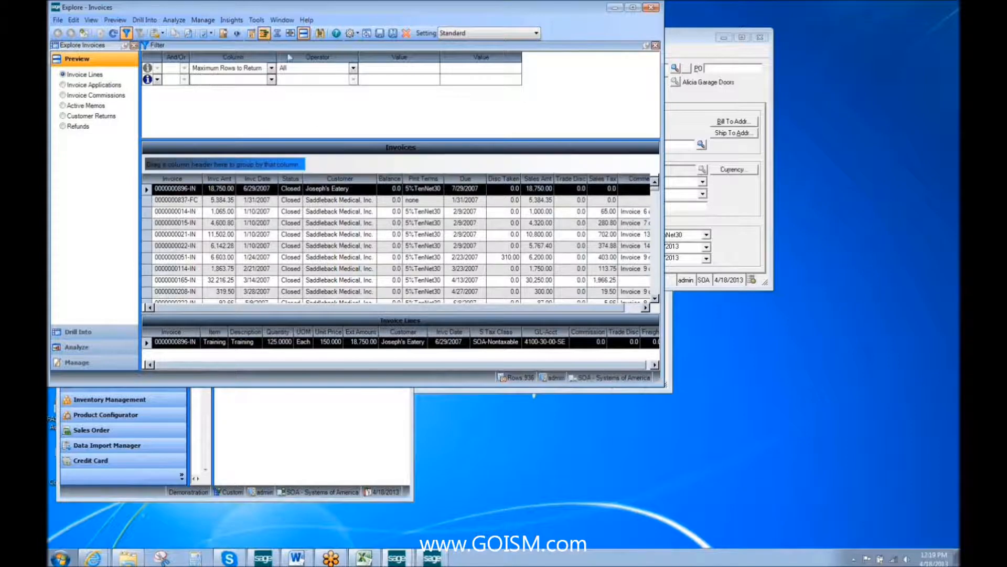
pyautogui.click(263, 33)
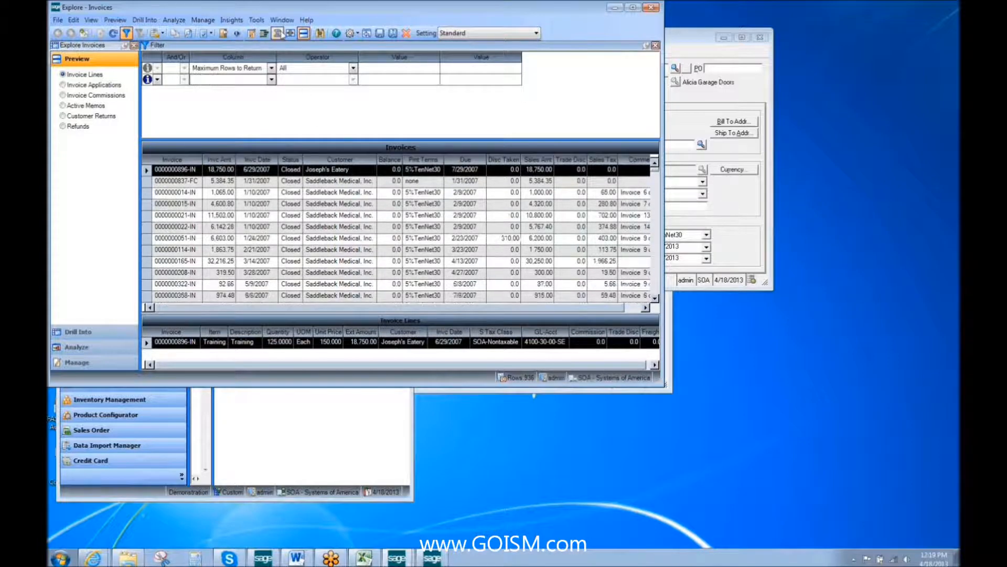
# Hide the Disc Taken, Trade Disc and Sales Tax columns in the Invoices explorer grid
pyautogui.click(252, 34)
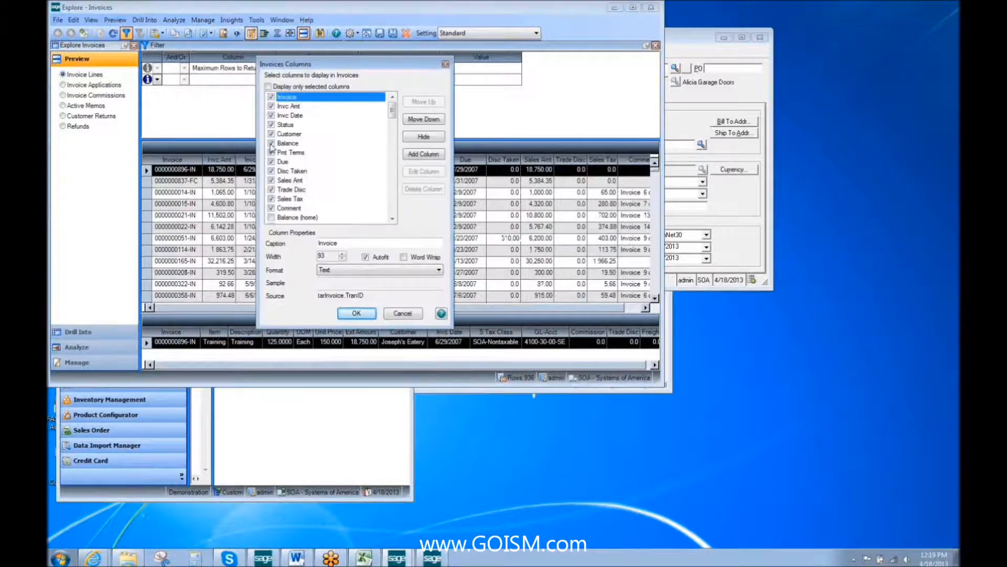
pyautogui.click(271, 171)
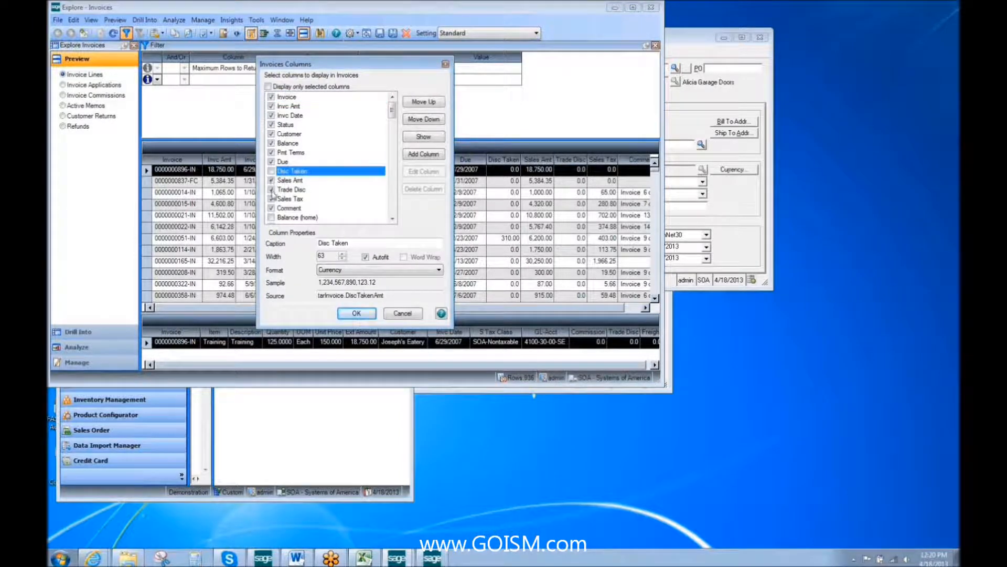
pyautogui.click(272, 190)
pyautogui.click(271, 199)
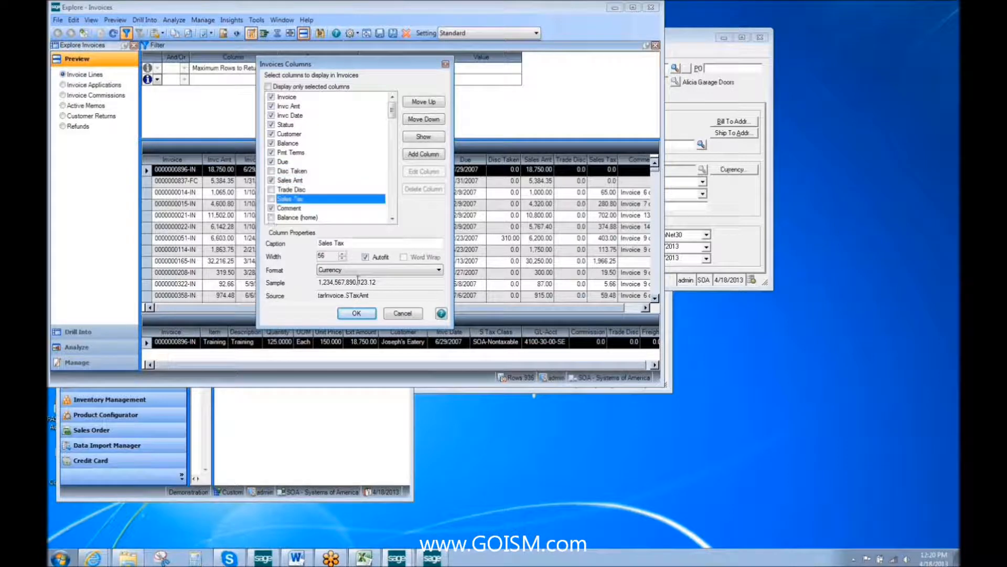
pyautogui.click(356, 313)
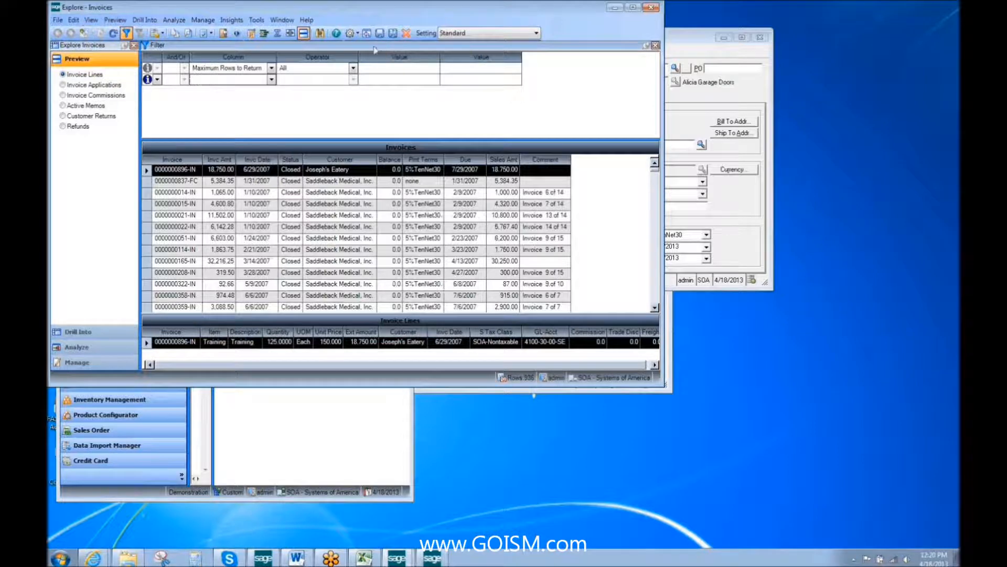
# Preview Open Invoices from the invoice's Customer field again, widen the preview to check which columns it includes, and close it
pyautogui.click(710, 104)
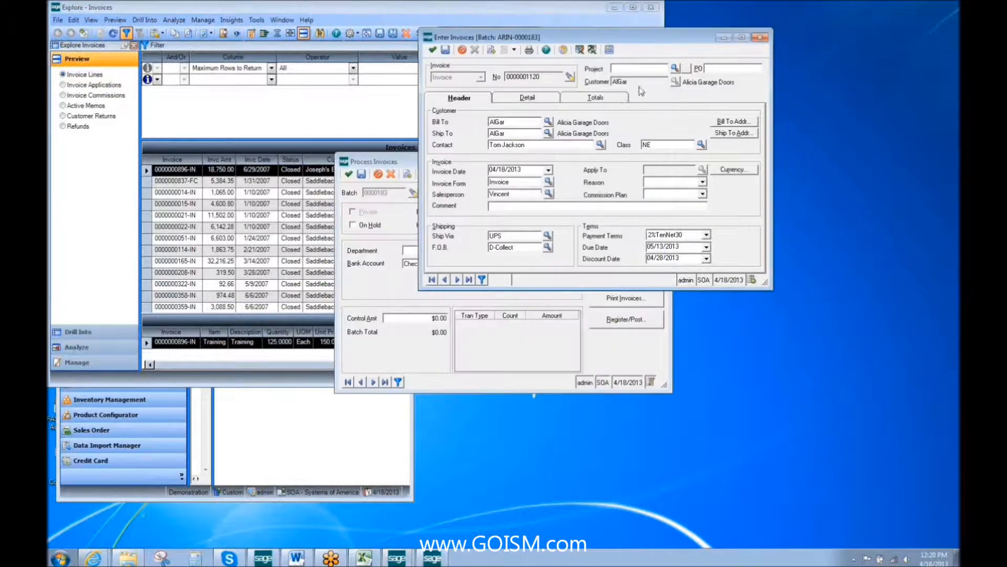
pyautogui.rightClick(635, 83)
pyautogui.moveTo(653, 104)
pyautogui.click(771, 127)
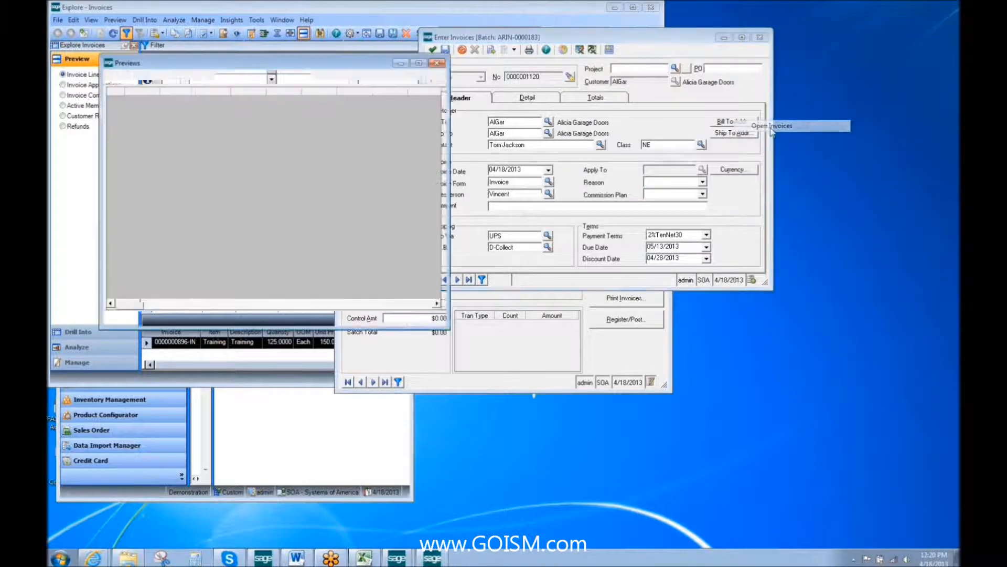
pyautogui.moveTo(445, 174); pyautogui.dragTo(641, 174)
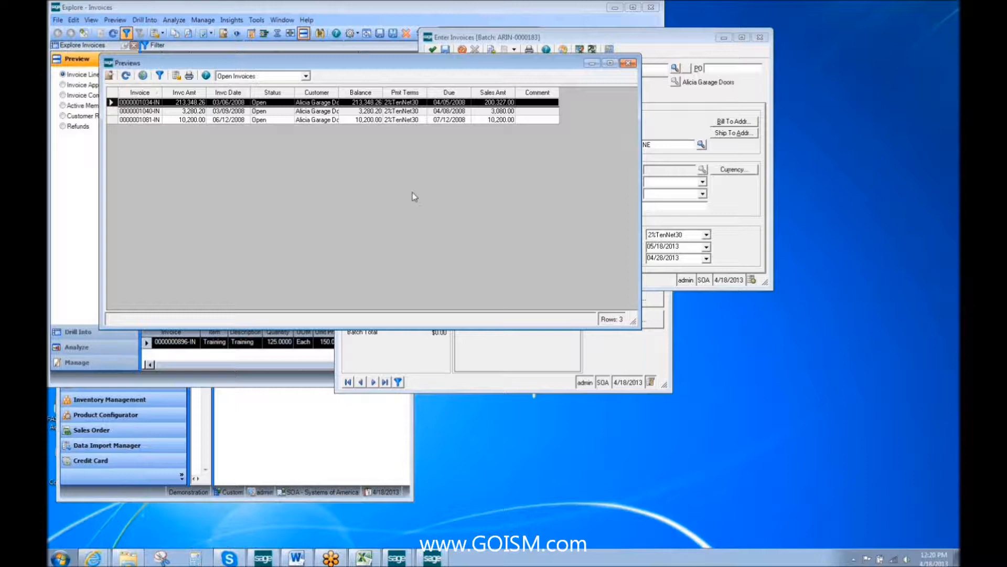
pyautogui.click(628, 63)
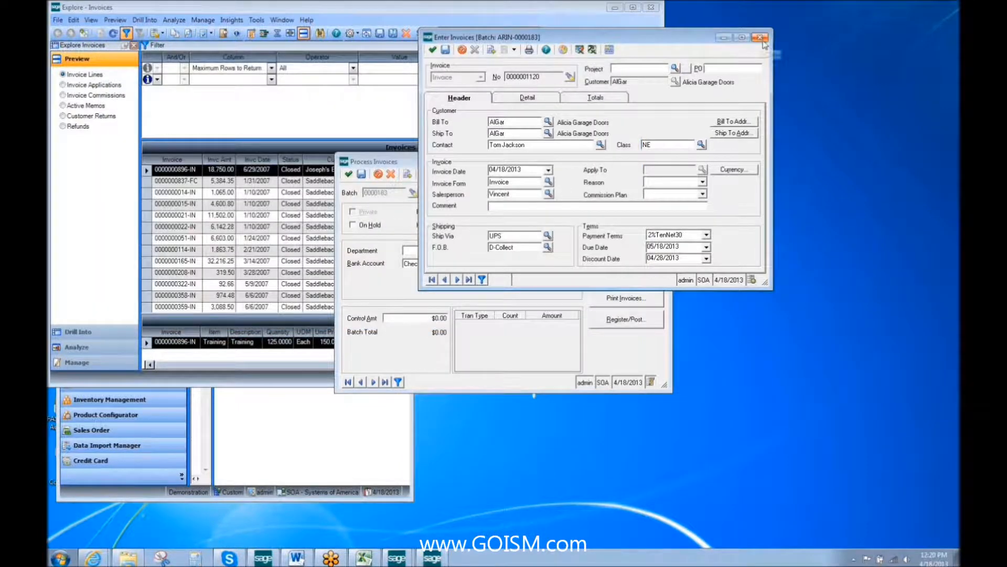
# Review the Drill Into, Analyze and Manage options for the invoice's Customer field
pyautogui.rightClick(648, 89)
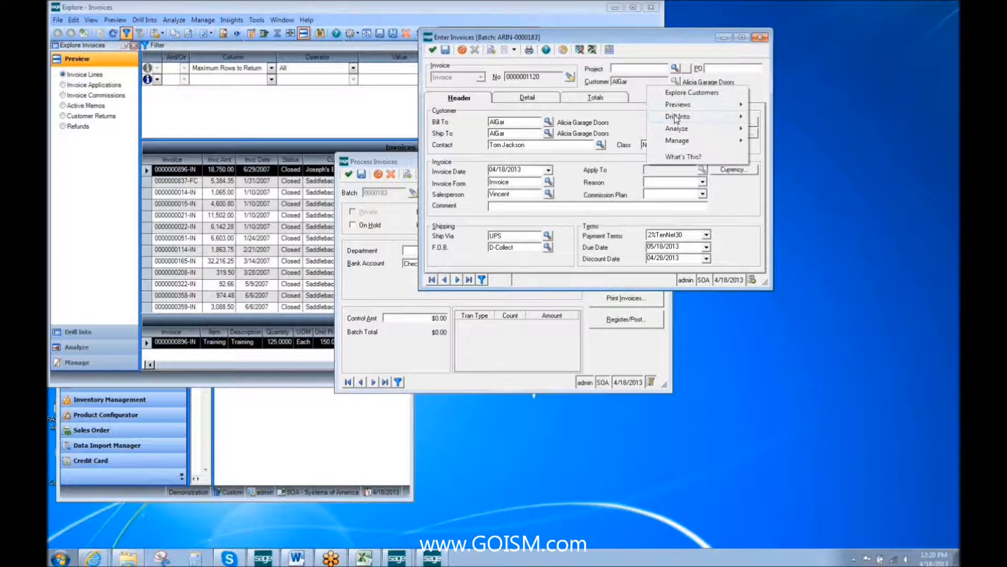
pyautogui.moveTo(689, 141)
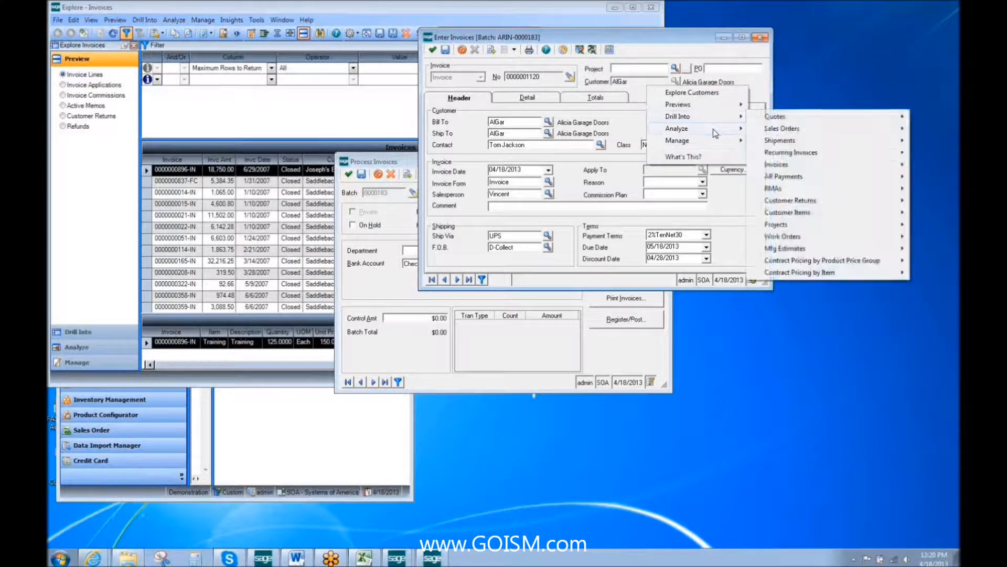
pyautogui.moveTo(722, 144)
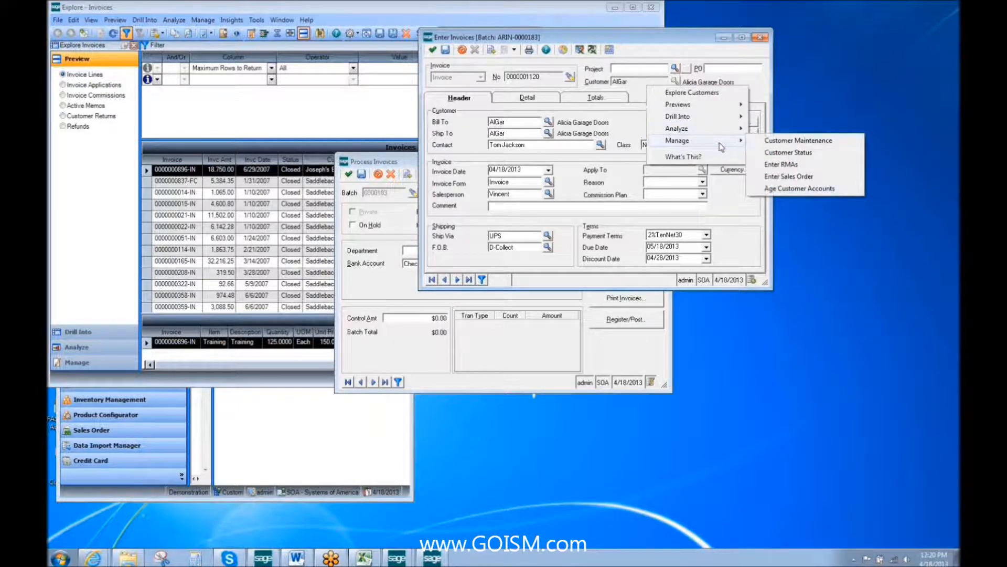
pyautogui.click(520, 115)
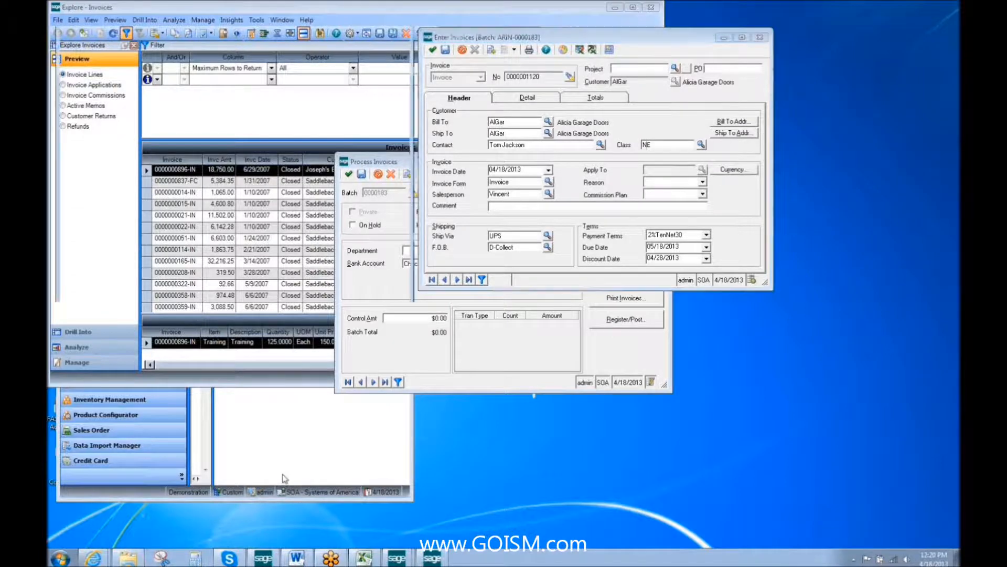
# Open the Customers explorer from the desktop, enlarge its window and apply the For aging setting
pyautogui.click(284, 473)
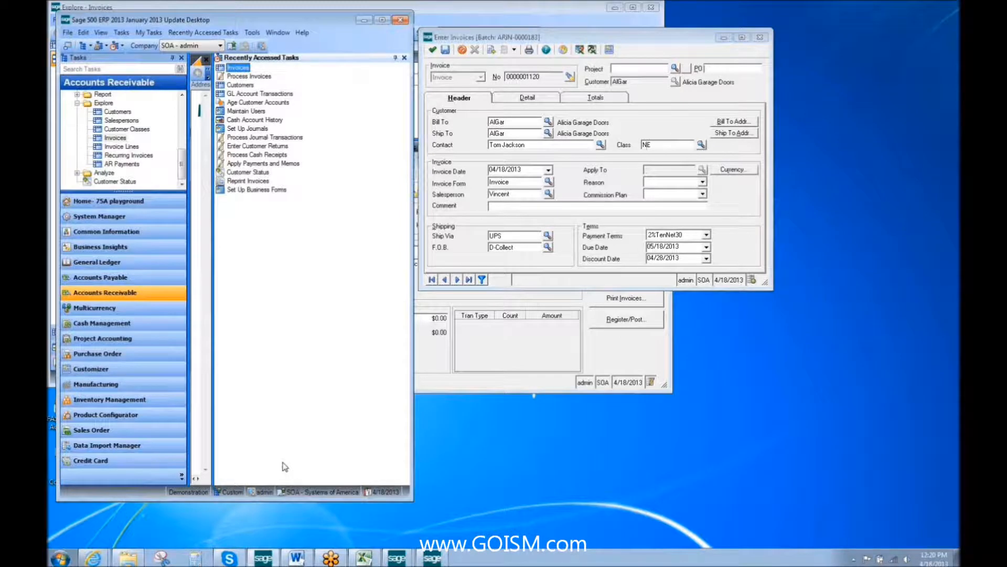
pyautogui.click(246, 87)
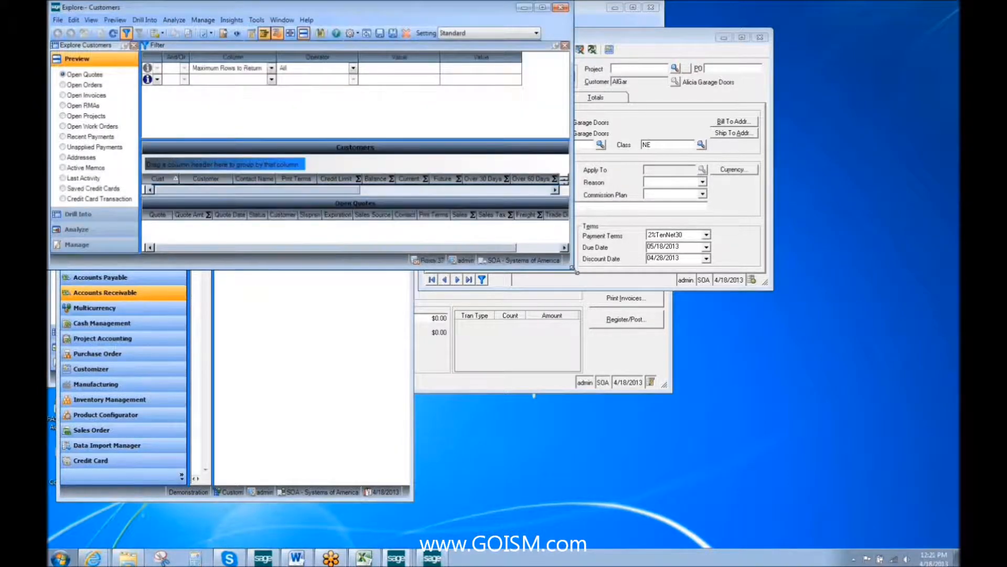
pyautogui.moveTo(591, 291); pyautogui.dragTo(709, 414)
pyautogui.click(536, 33)
pyautogui.click(472, 52)
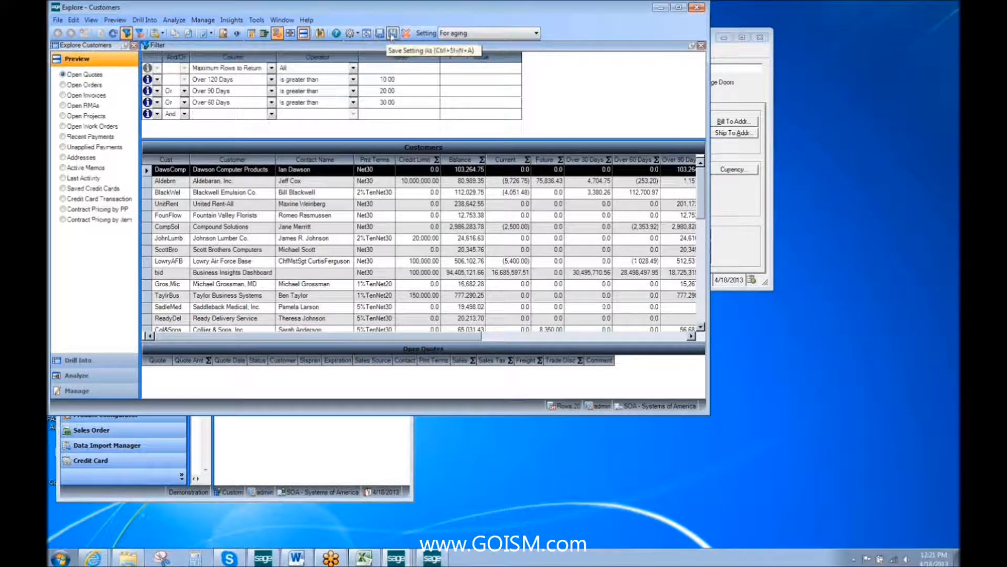
# Save the For aging setting as the default, overwriting the existing one, and close the Customers explorer
pyautogui.click(393, 35)
pyautogui.click(343, 197)
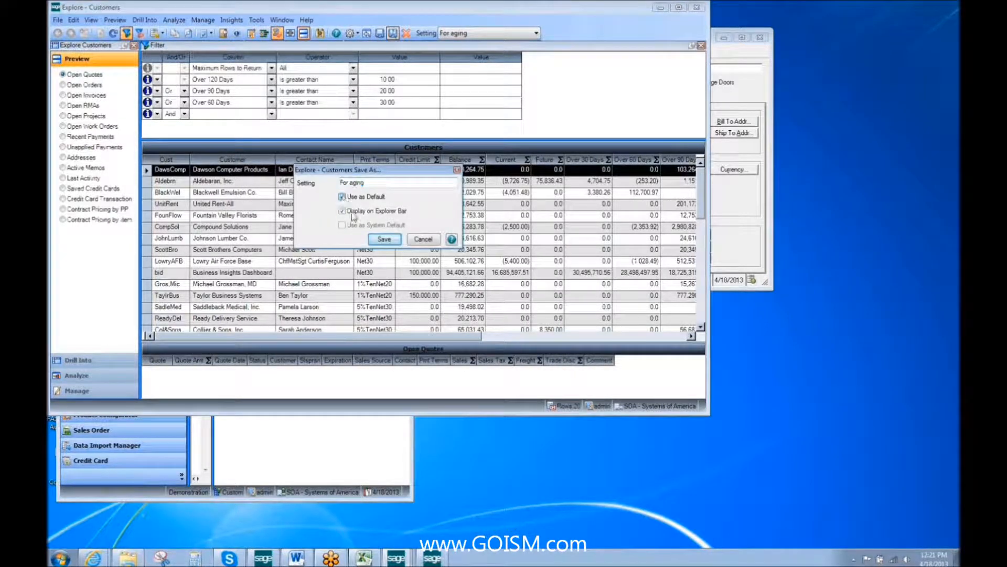
pyautogui.click(385, 240)
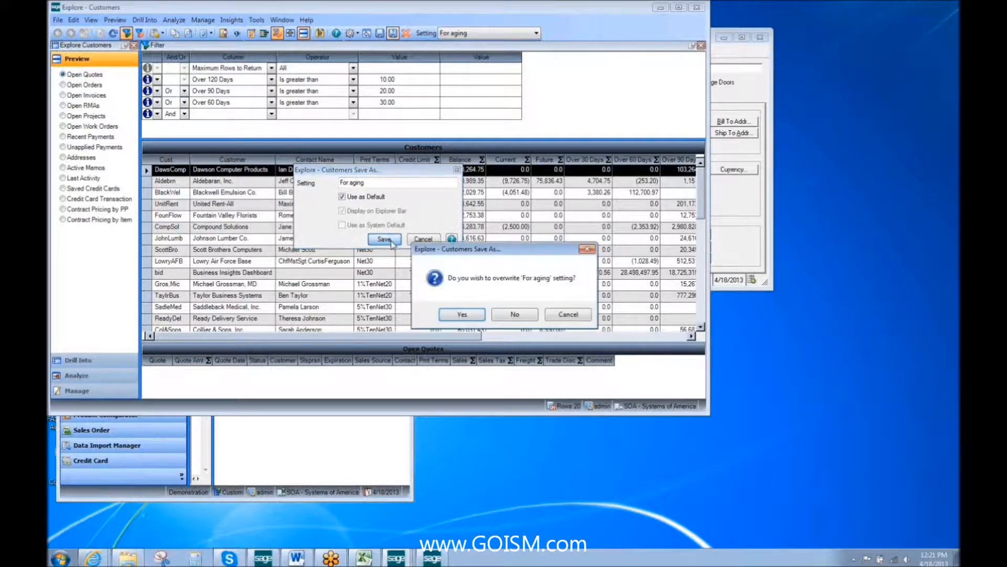
pyautogui.click(462, 314)
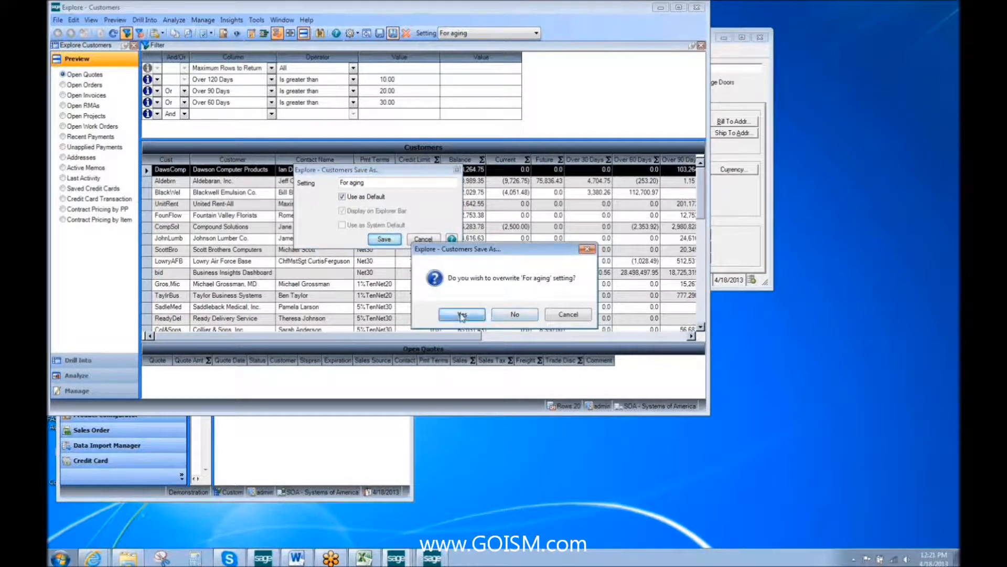
pyautogui.click(698, 7)
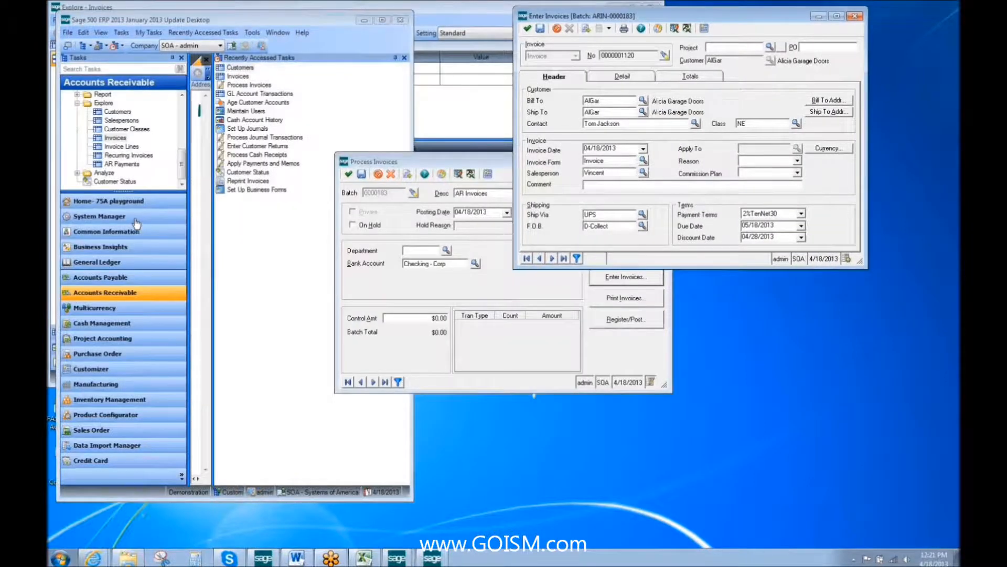
# Open Maintain Business Insights Views / Context Menus from the System Manager maintenance tasks
pyautogui.click(136, 217)
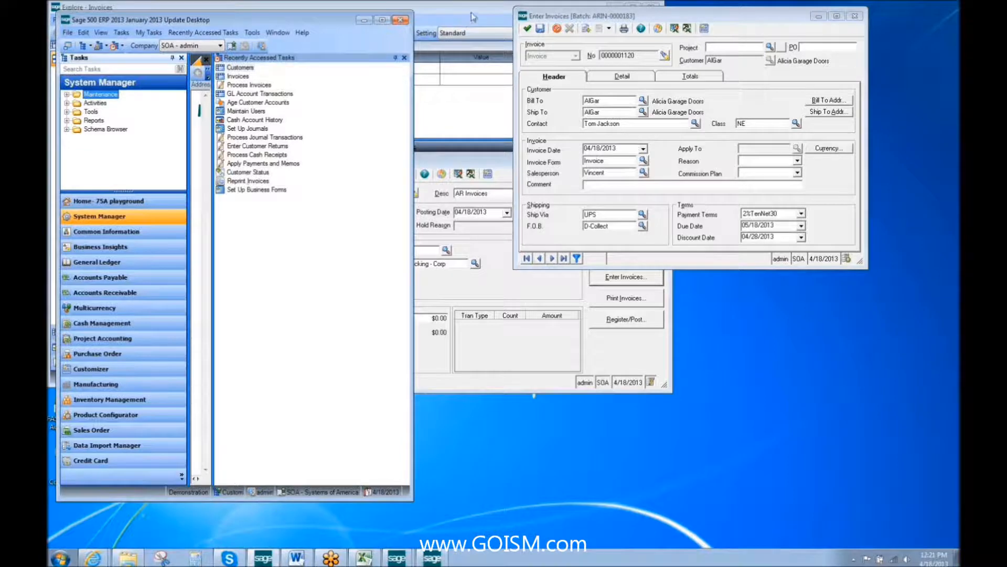
pyautogui.moveTo(473, 11); pyautogui.dragTo(678, 14)
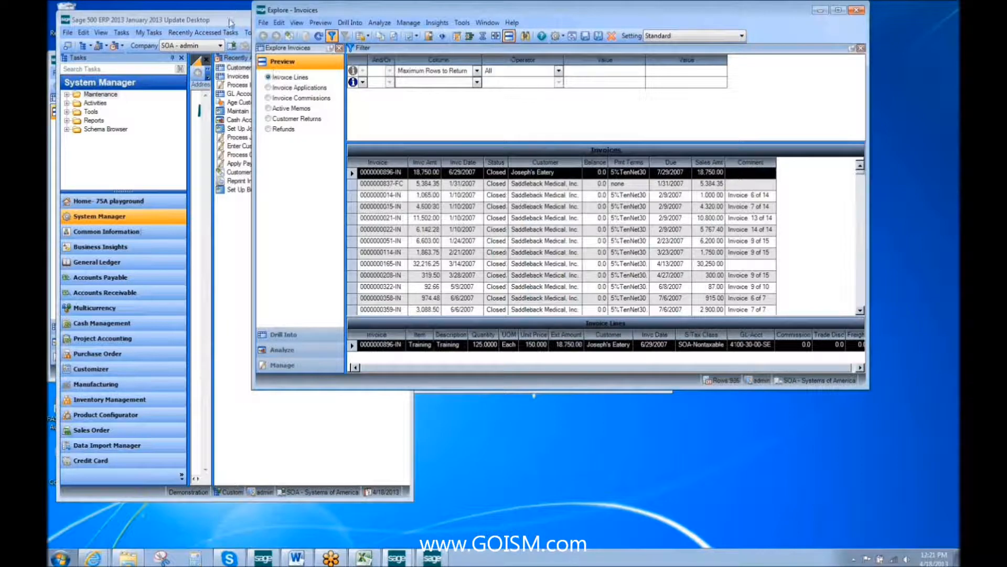
pyautogui.moveTo(229, 20); pyautogui.dragTo(235, 19)
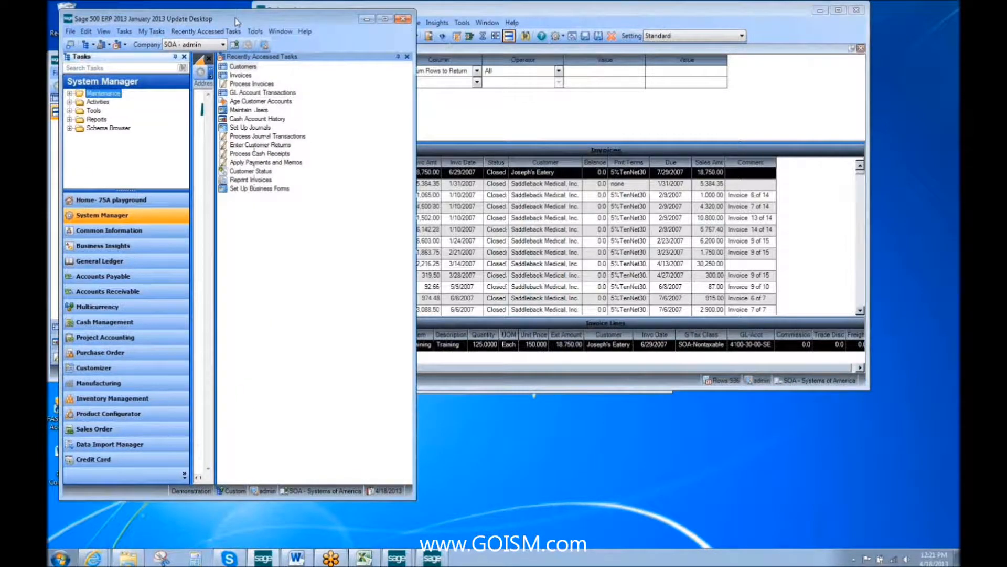
pyautogui.click(69, 93)
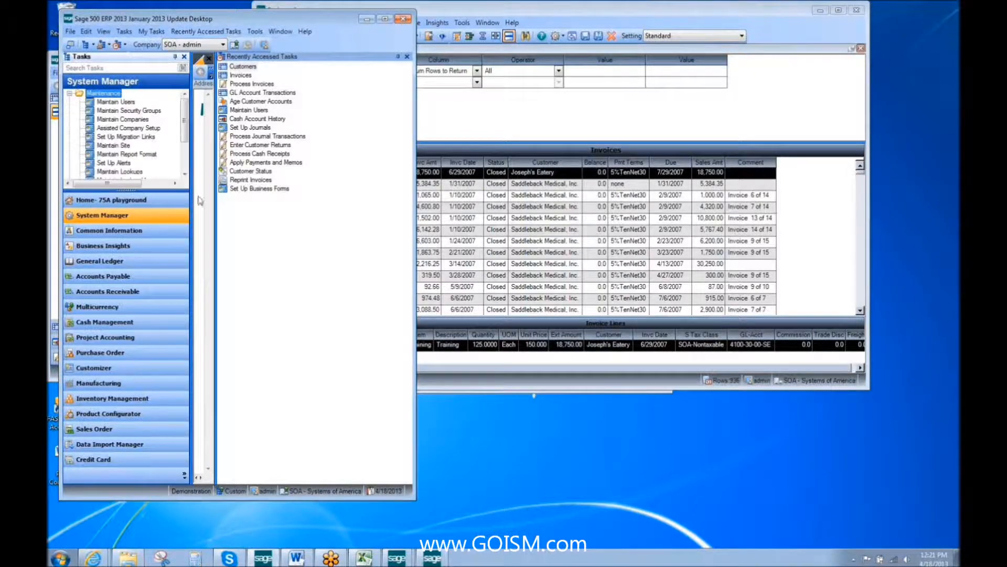
pyautogui.moveTo(169, 190); pyautogui.dragTo(169, 220)
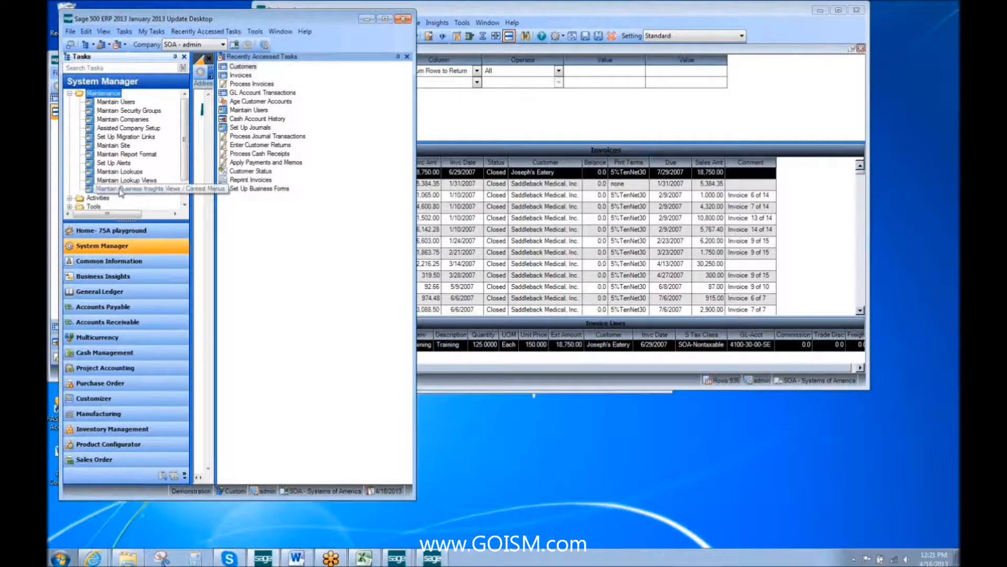
pyautogui.doubleClick(120, 190)
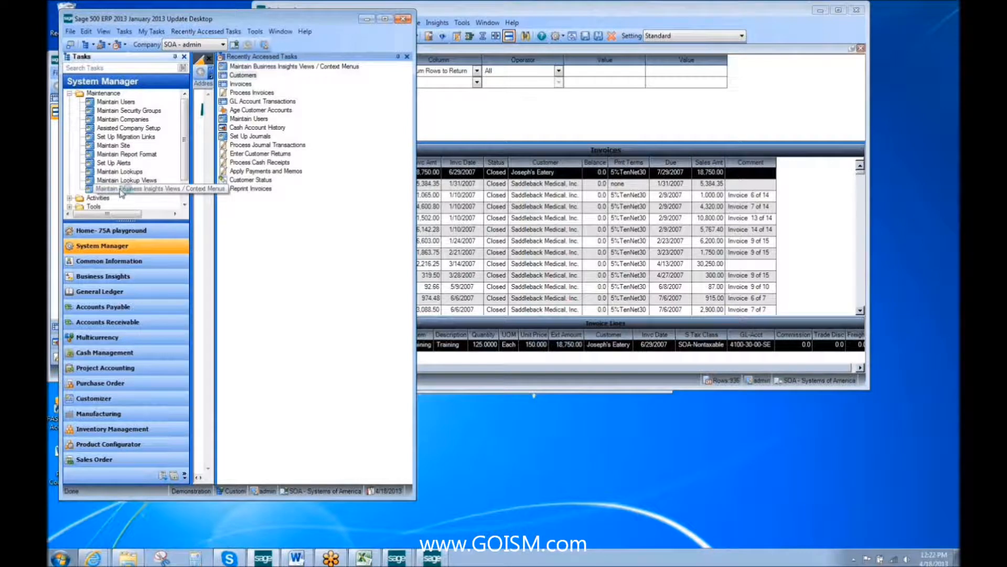
pyautogui.write('customers')
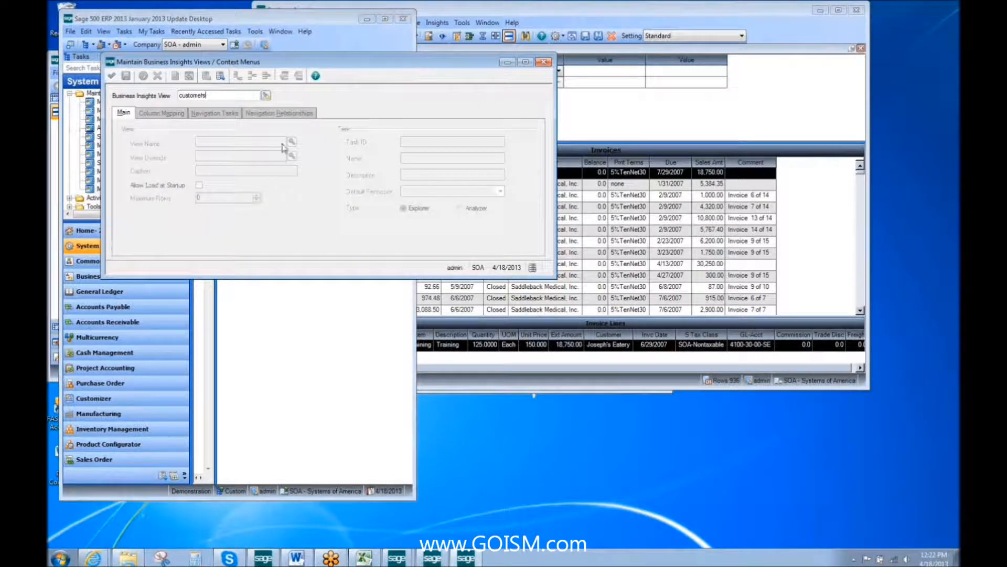
pyautogui.press('Tab')
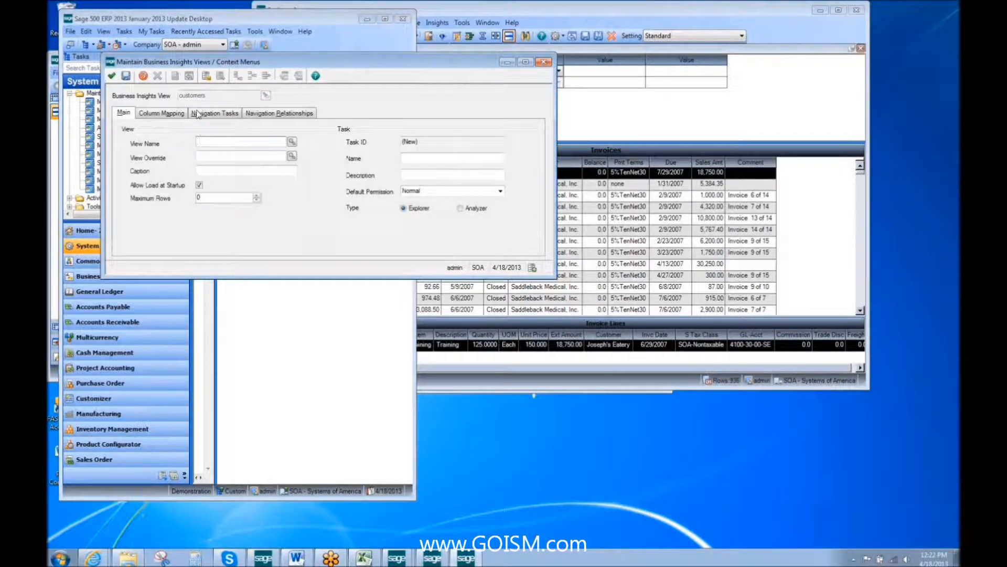
pyautogui.click(157, 76)
# Look up the Customer data view (vdvCustomer) and load it into the Business Insights view form
pyautogui.moveTo(471, 68); pyautogui.dragTo(491, 137)
pyautogui.click(514, 14)
pyautogui.click(214, 269)
pyautogui.click(287, 165)
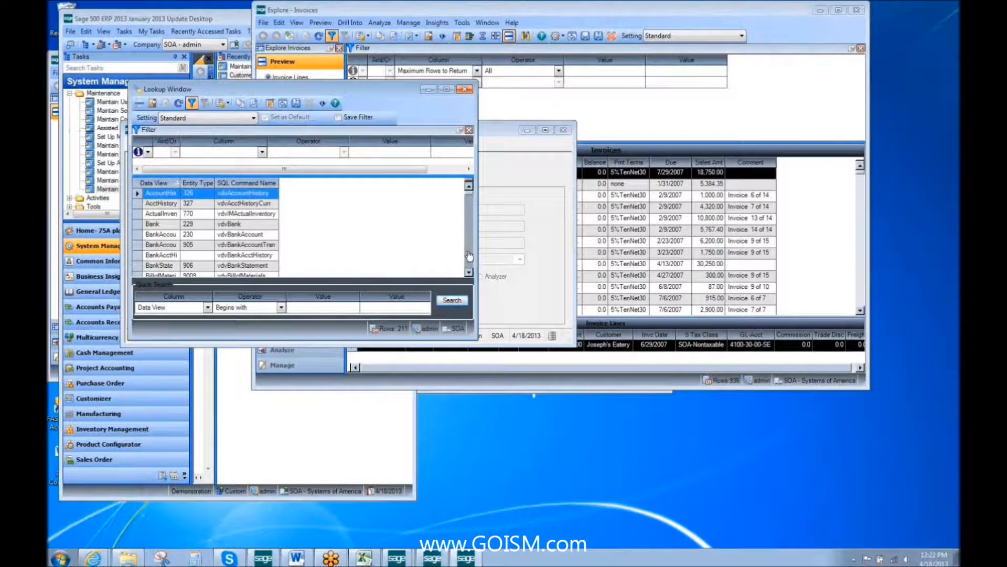
pyautogui.click(470, 256)
pyautogui.click(469, 256)
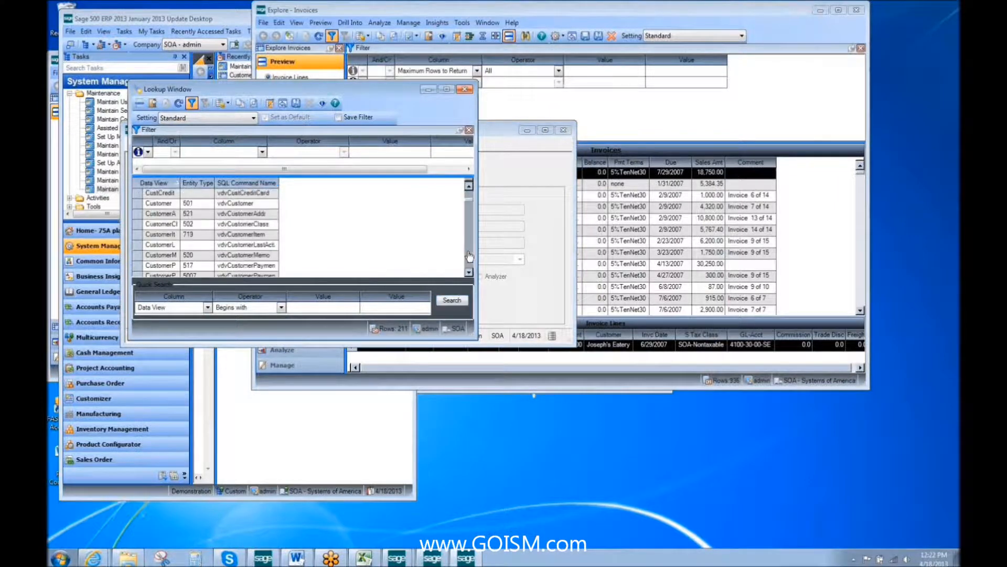
pyautogui.click(173, 203)
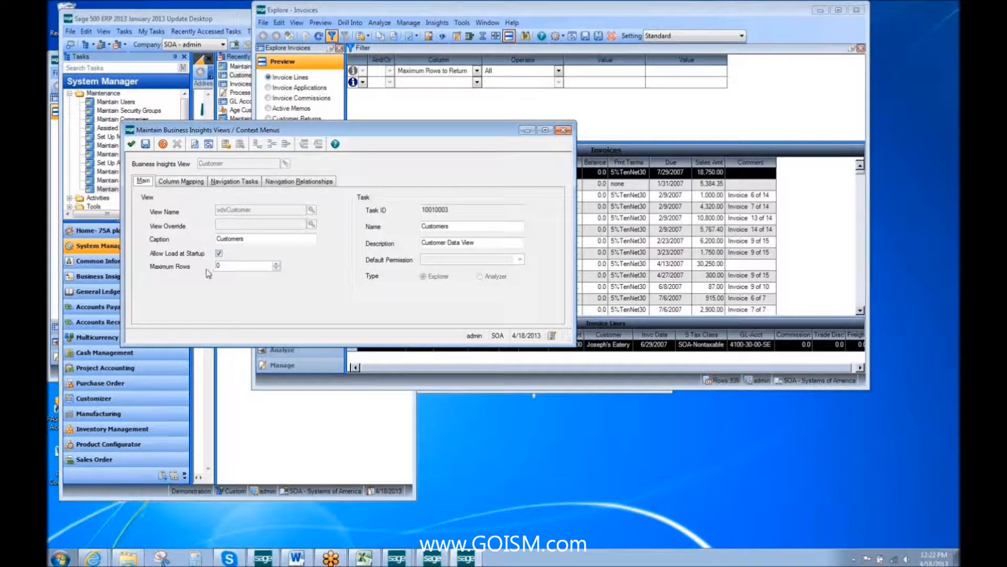
# Turn off Allow Load at Startup for the Customer view and set its Maximum Rows to 5000
pyautogui.click(219, 254)
pyautogui.click(234, 264)
pyautogui.write('5000')
pyautogui.press('Tab')
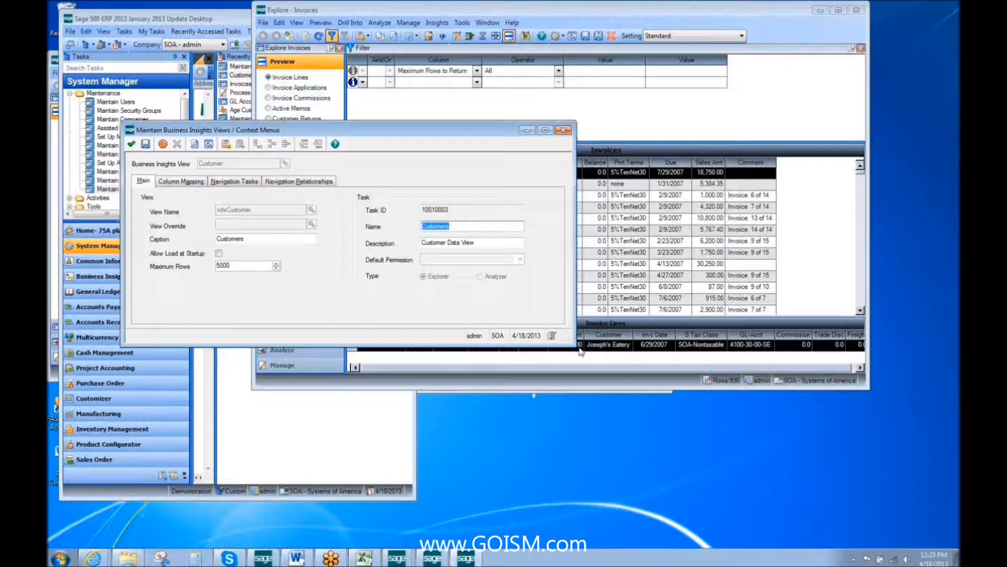
# Review the Customer view's column mapping, including the override caption and override lookup fields for CustRefNo
pyautogui.moveTo(573, 344); pyautogui.dragTo(586, 432)
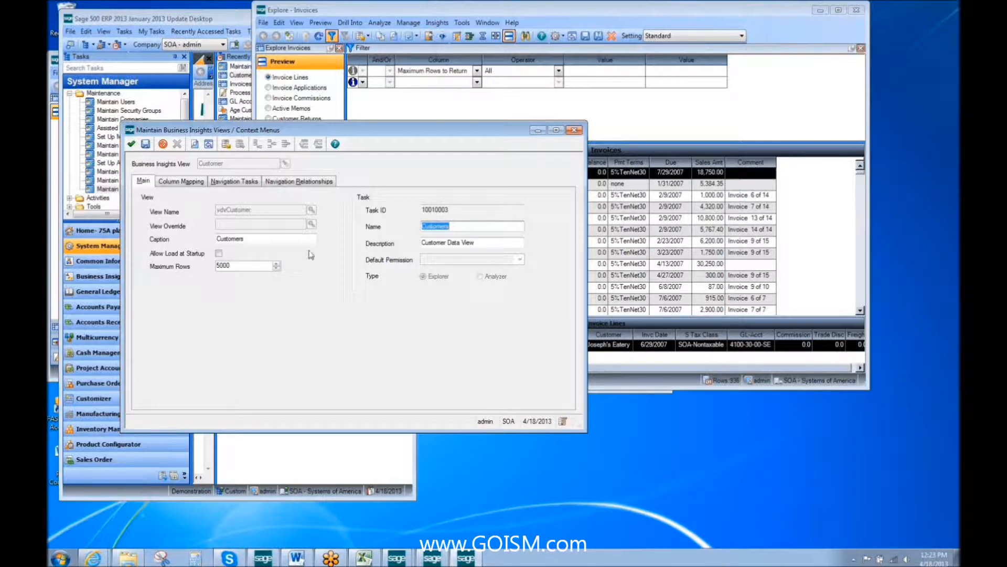
pyautogui.click(202, 184)
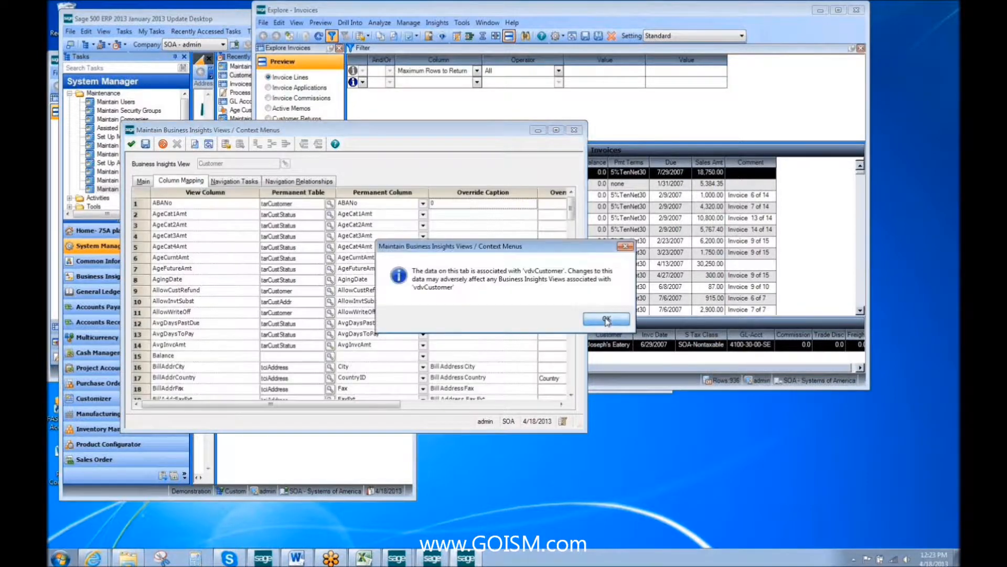
pyautogui.click(606, 322)
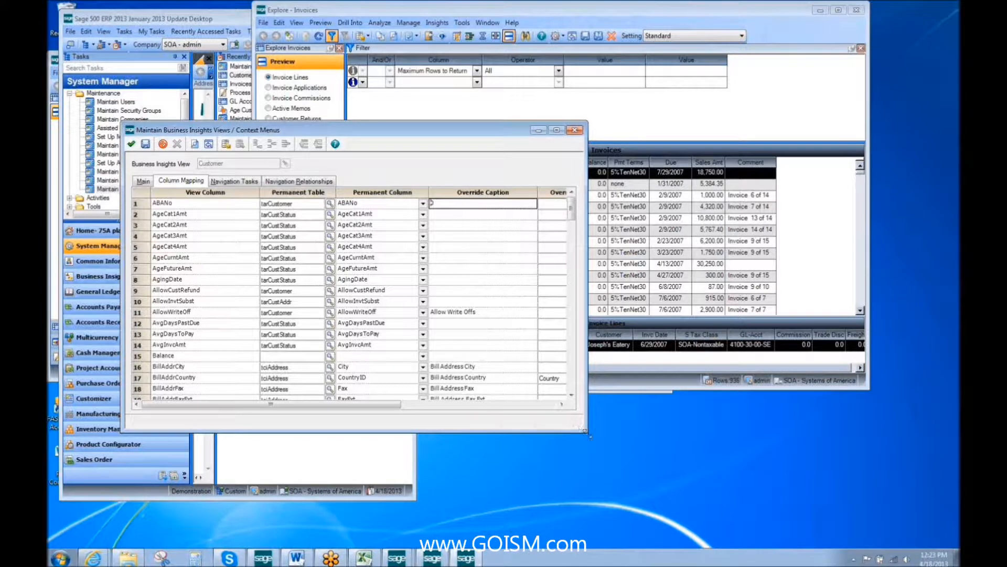
pyautogui.moveTo(582, 430); pyautogui.dragTo(662, 513)
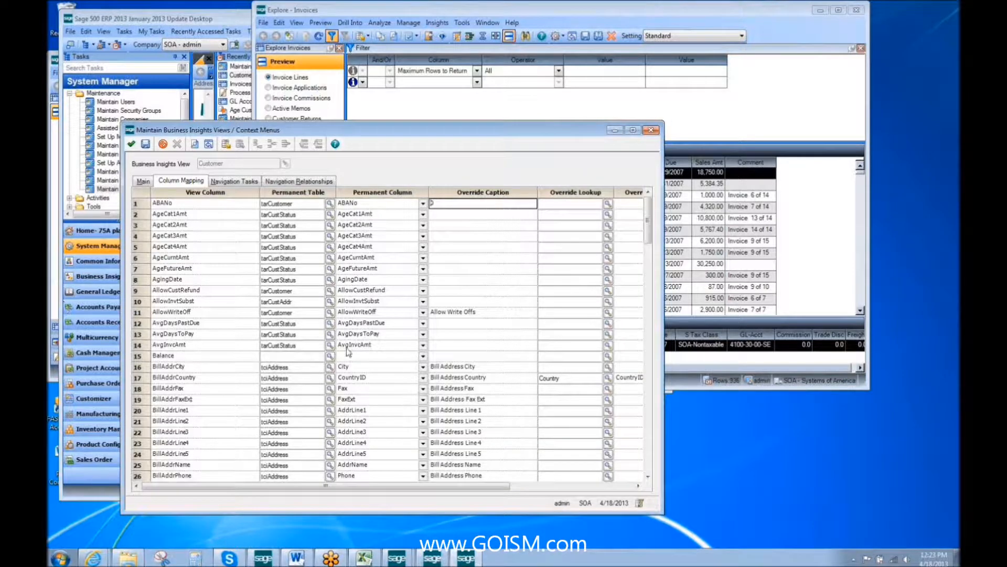
pyautogui.click(650, 457)
pyautogui.click(650, 457)
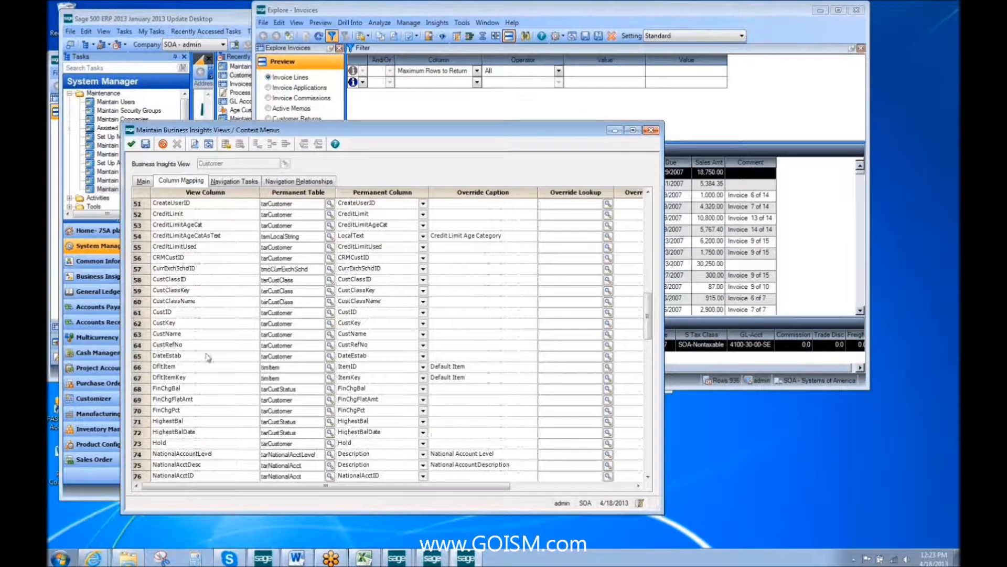
pyautogui.click(424, 346)
pyautogui.click(480, 345)
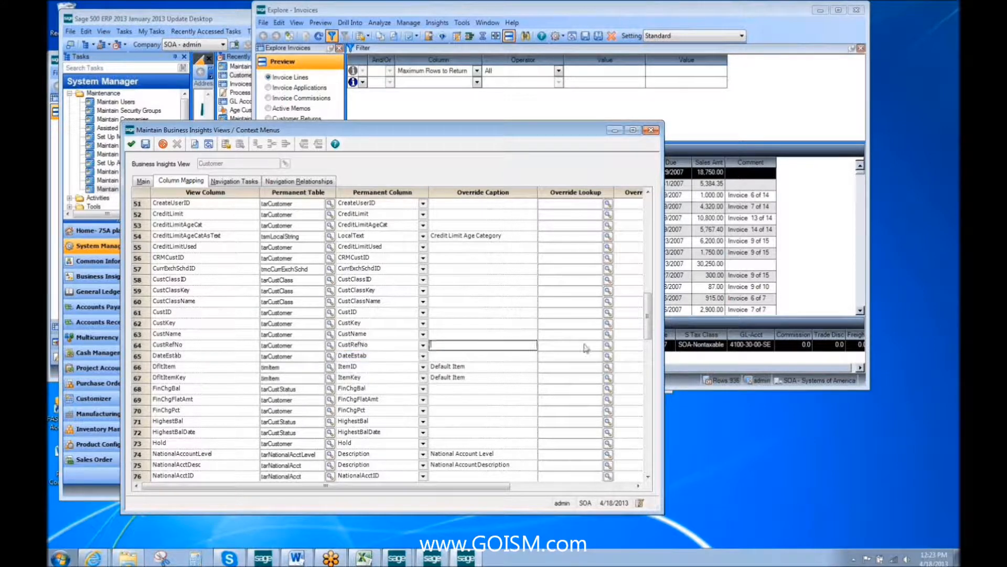
pyautogui.click(608, 347)
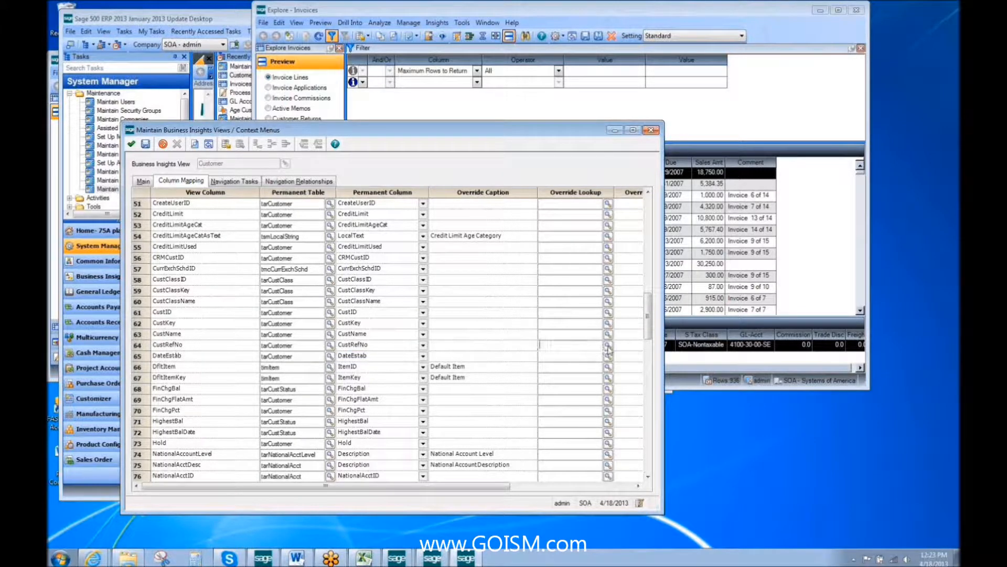
pyautogui.click(474, 351)
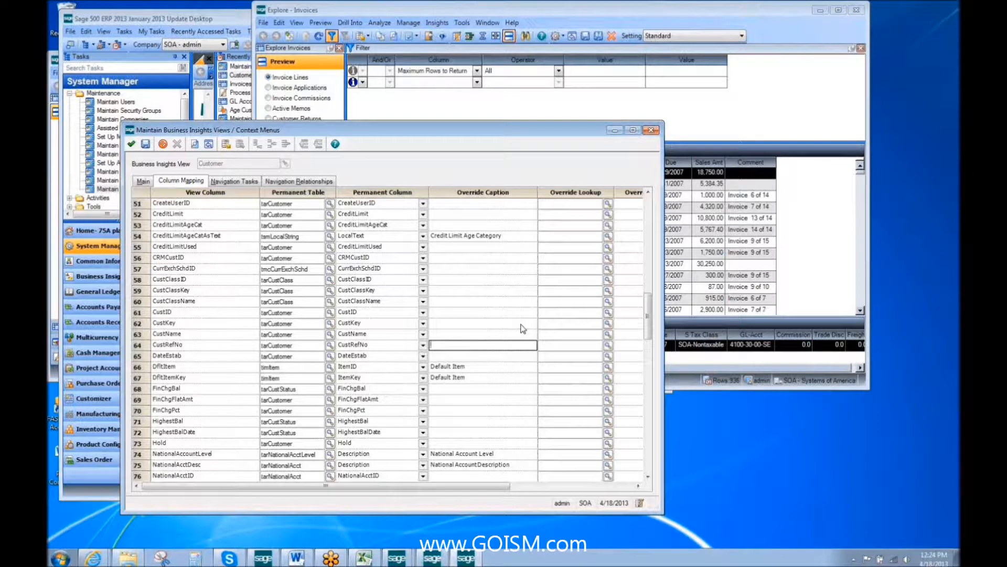
# Review the Customer view's navigation tasks for previews and return to its main settings
pyautogui.click(229, 182)
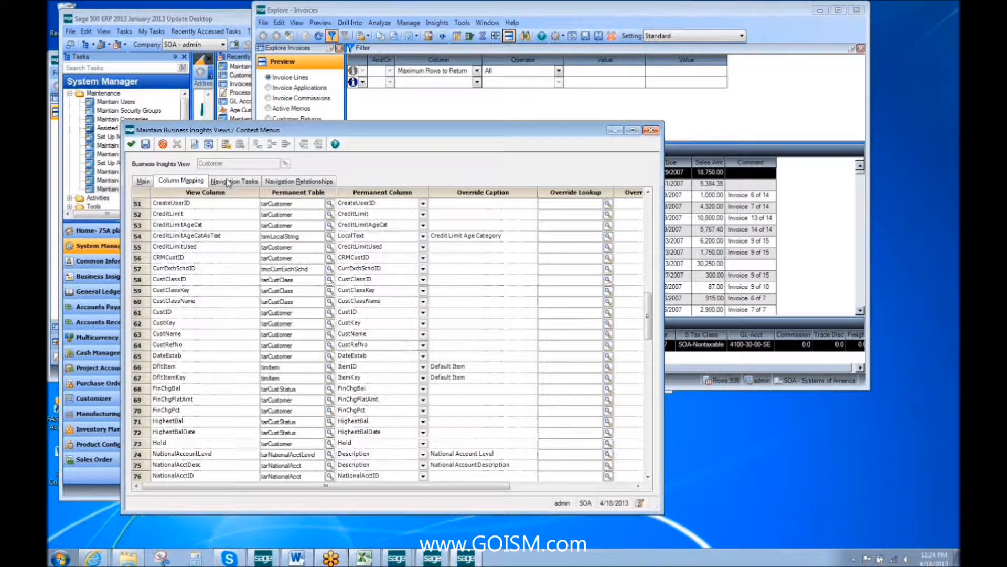
pyautogui.click(228, 182)
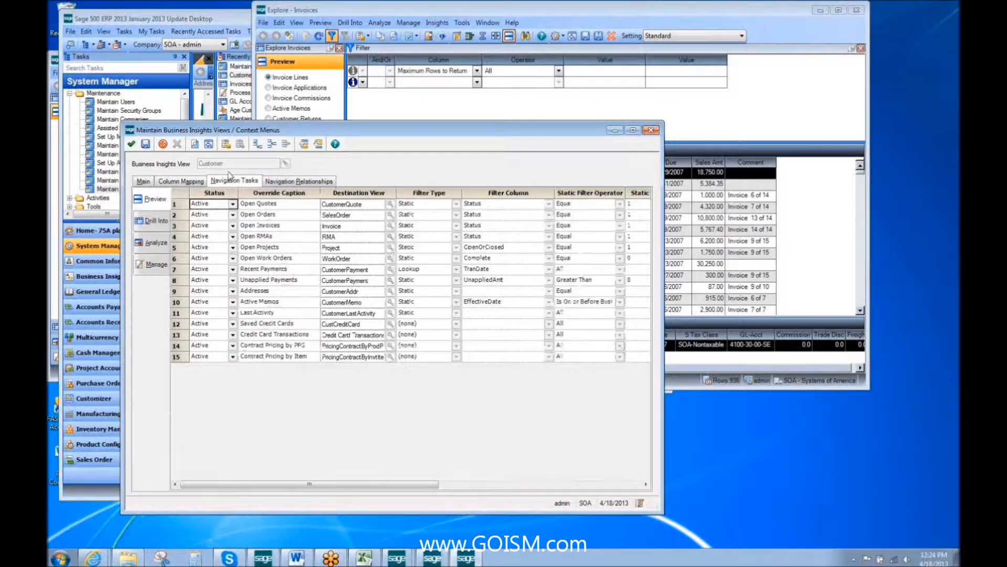
pyautogui.click(145, 181)
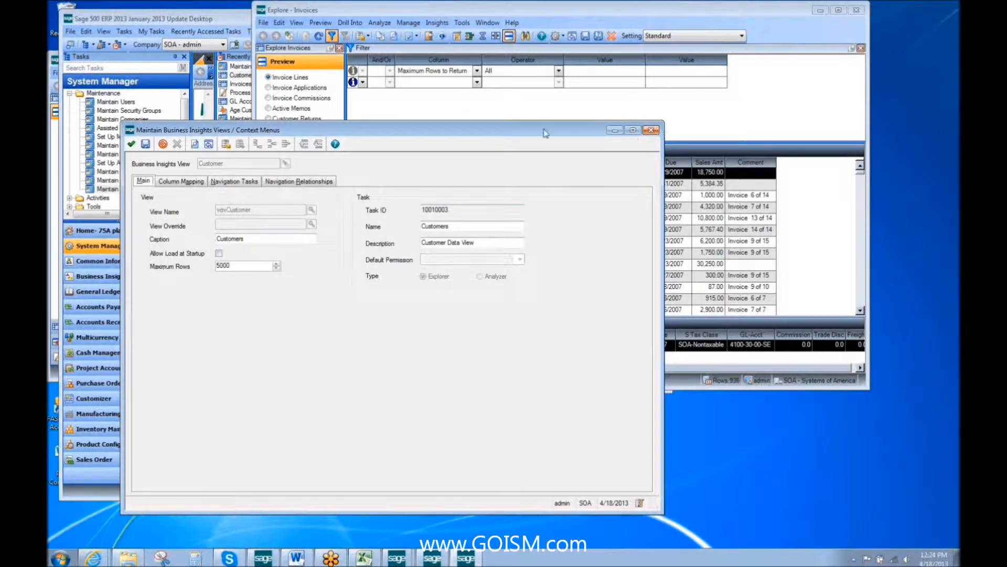
# Open Maintain Lookup Views, view the list of available lookups, close the list and return to the Business Insights view form
pyautogui.moveTo(547, 136); pyautogui.dragTo(783, 161)
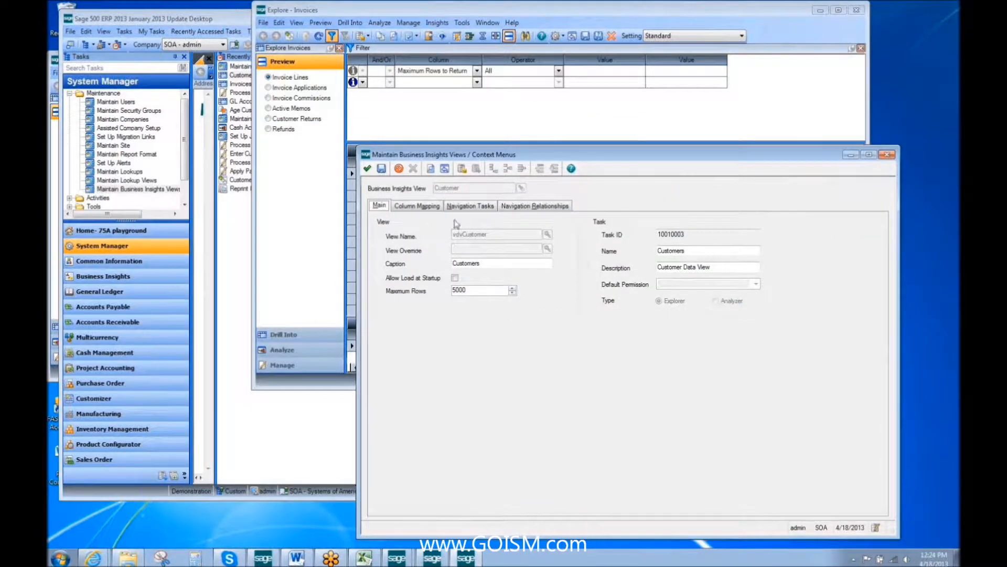
pyautogui.click(129, 181)
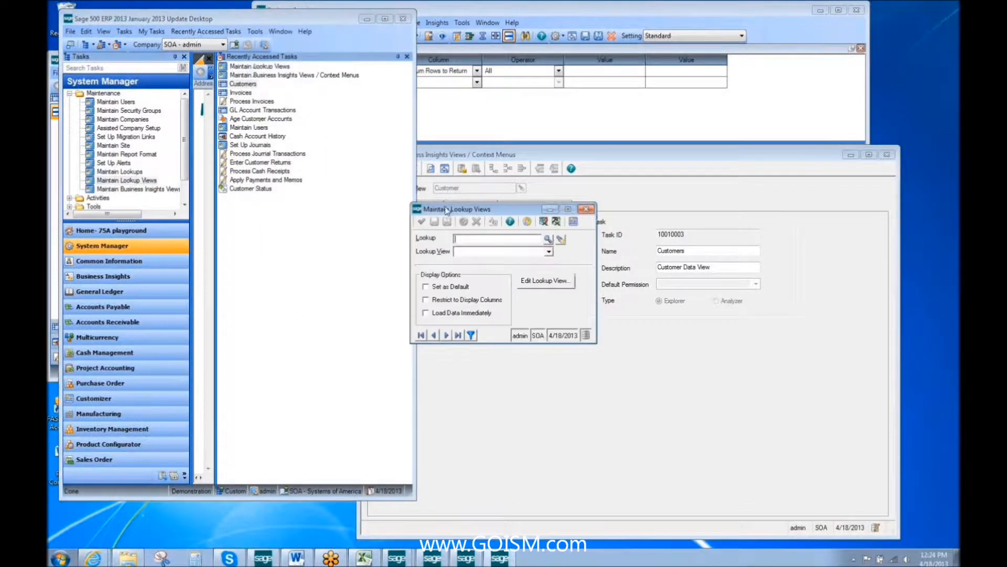
pyautogui.moveTo(453, 209); pyautogui.dragTo(191, 320)
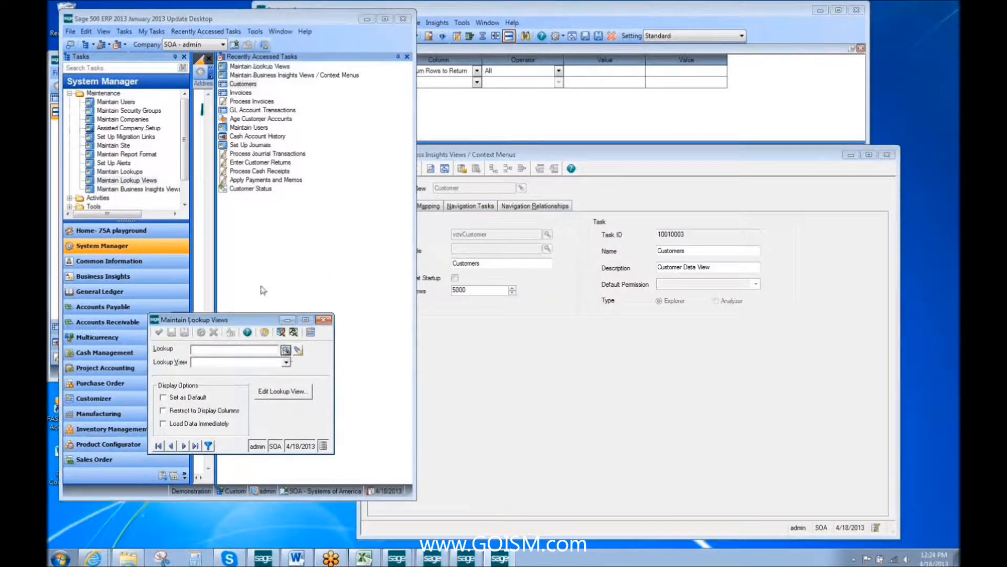
pyautogui.click(285, 349)
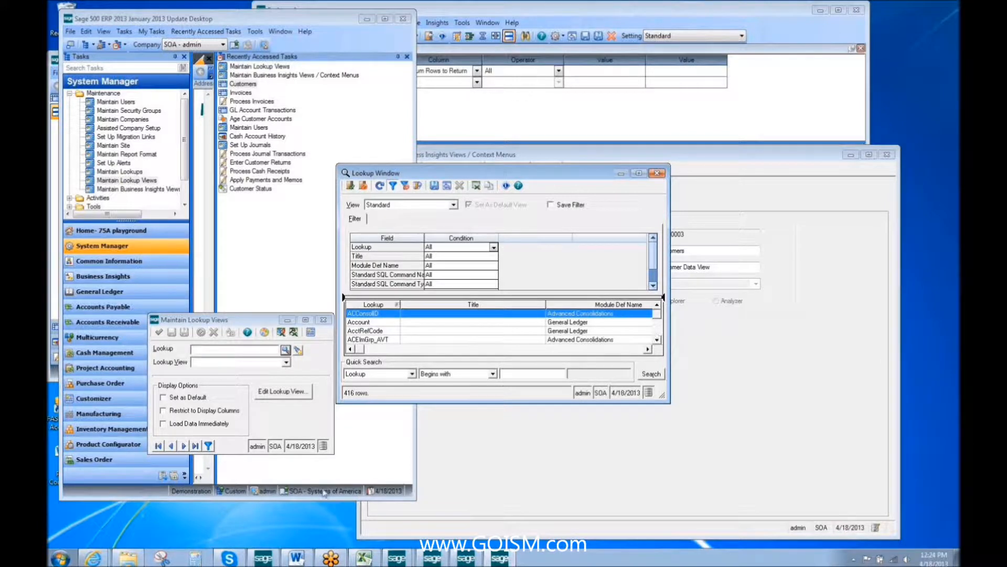
pyautogui.click(657, 172)
pyautogui.click(466, 558)
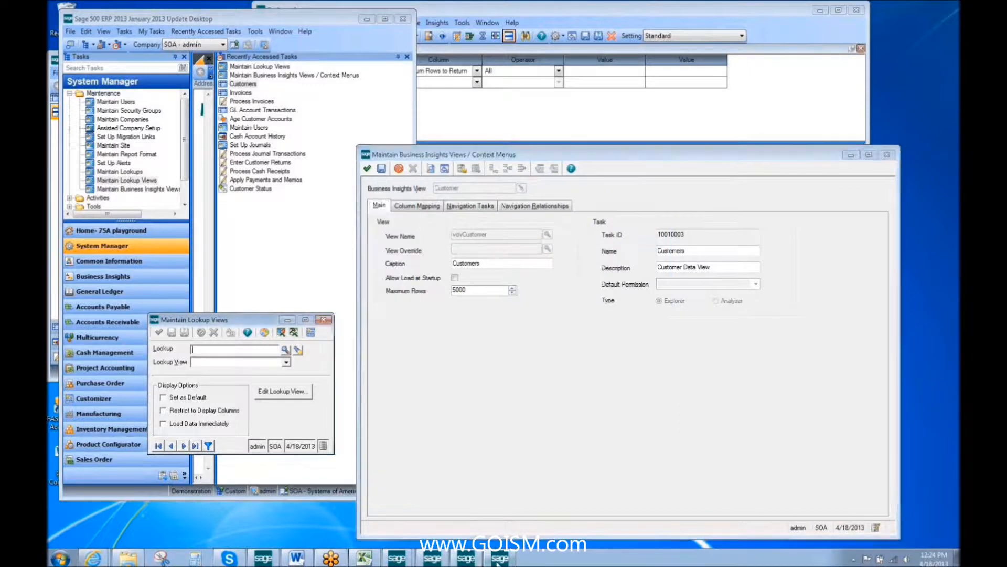
# Open Process Invoices, start entering invoices in a new batch, and try browsing for existing invoices
pyautogui.moveTo(398, 558)
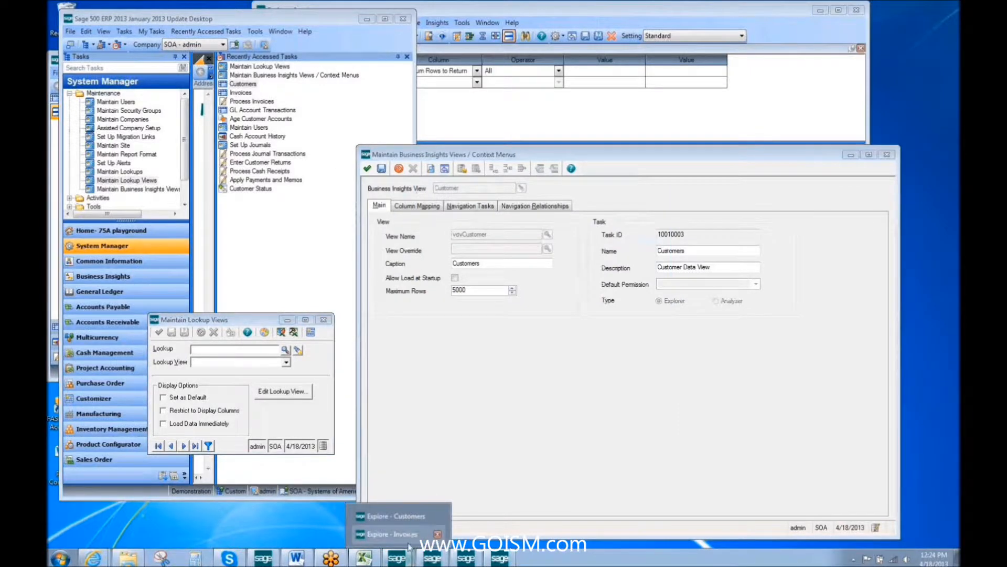
pyautogui.click(264, 558)
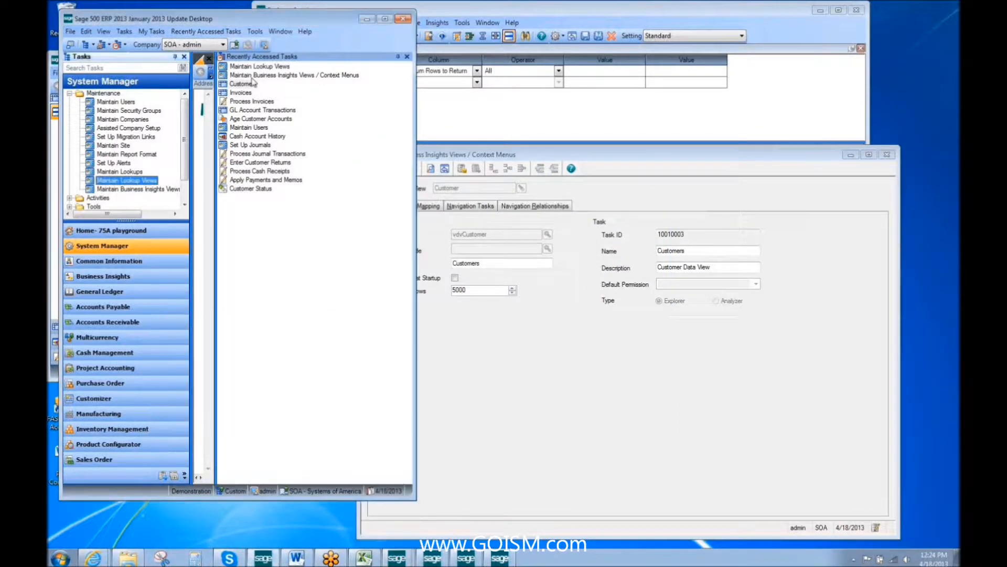
pyautogui.click(249, 102)
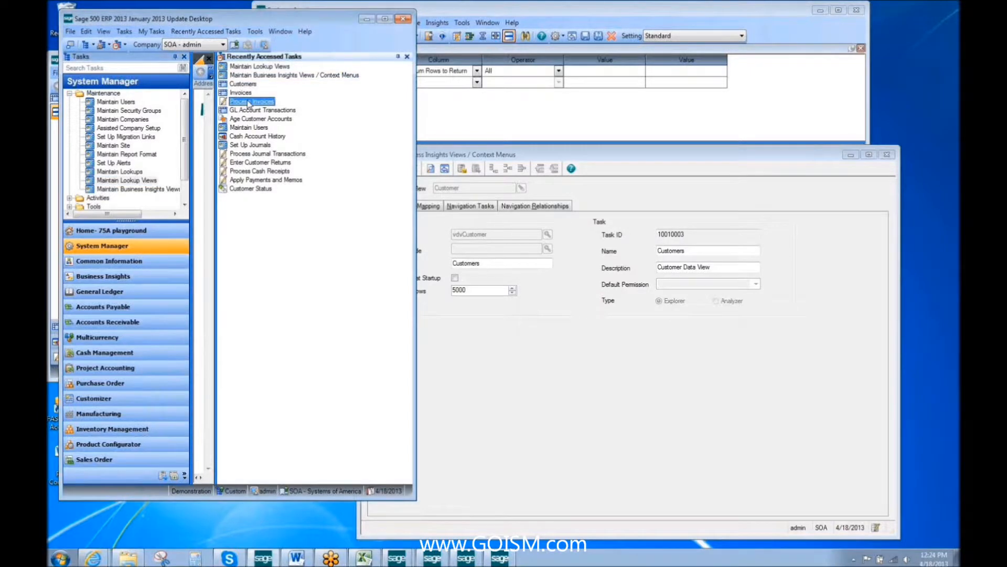
pyautogui.doubleClick(249, 102)
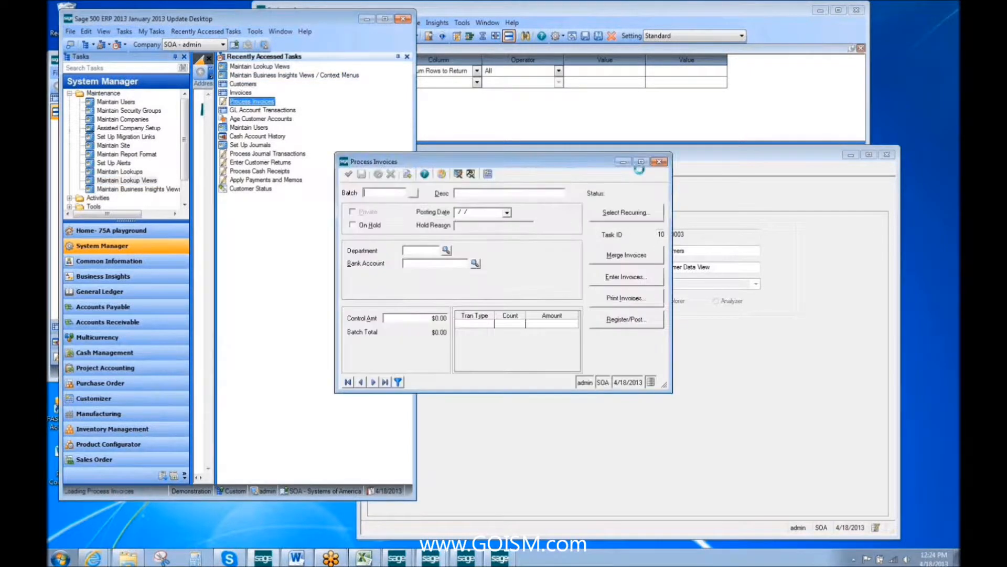
pyautogui.click(628, 277)
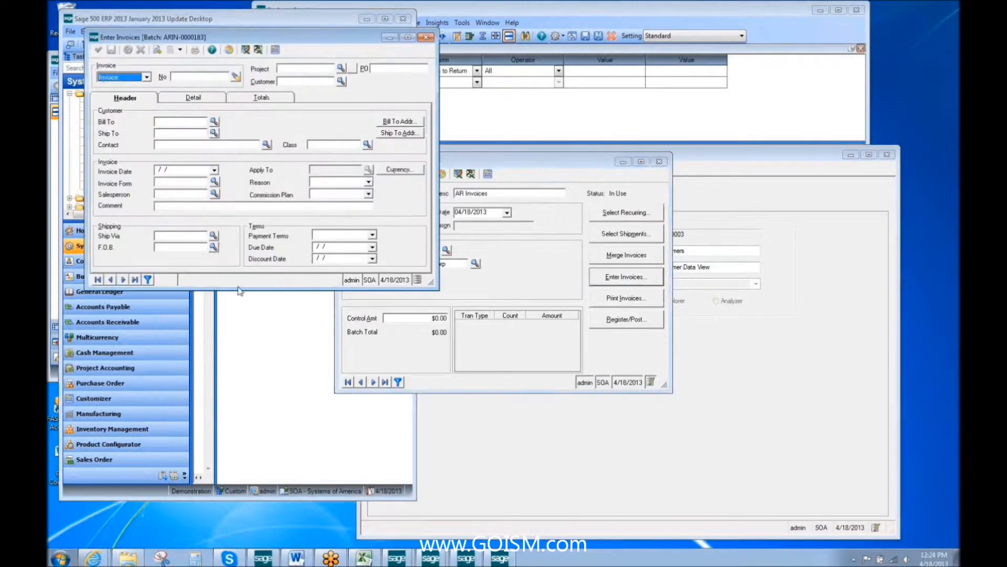
pyautogui.click(123, 279)
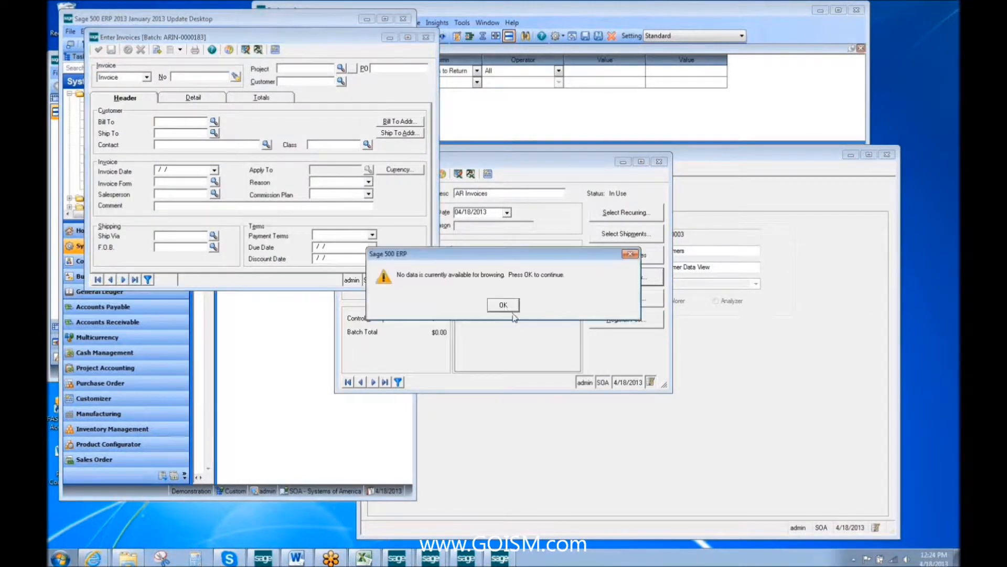
pyautogui.click(508, 307)
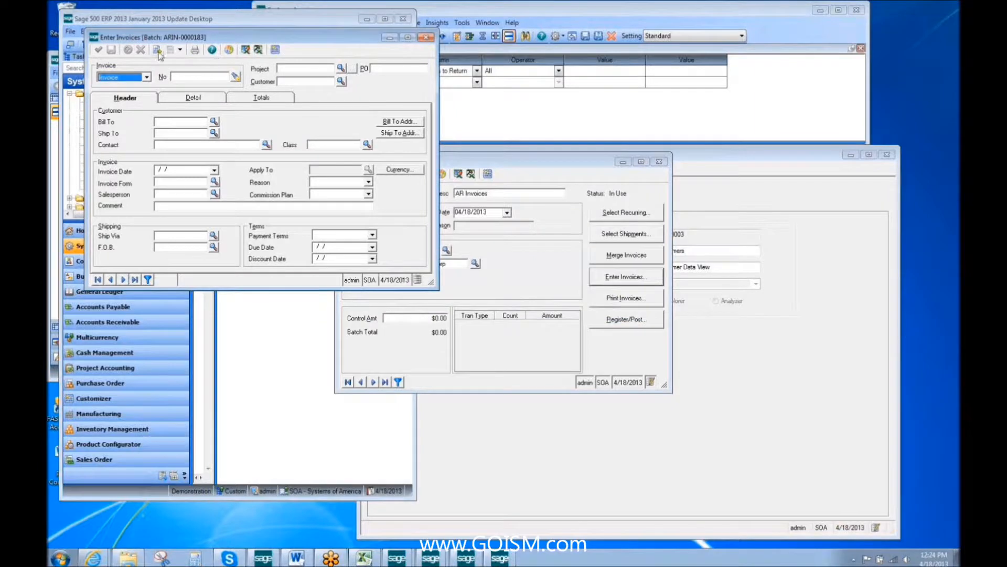
# Generate the next invoice number, view the customer lookup's list, and close the lookup without choosing a customer
pyautogui.click(236, 77)
pyautogui.click(341, 82)
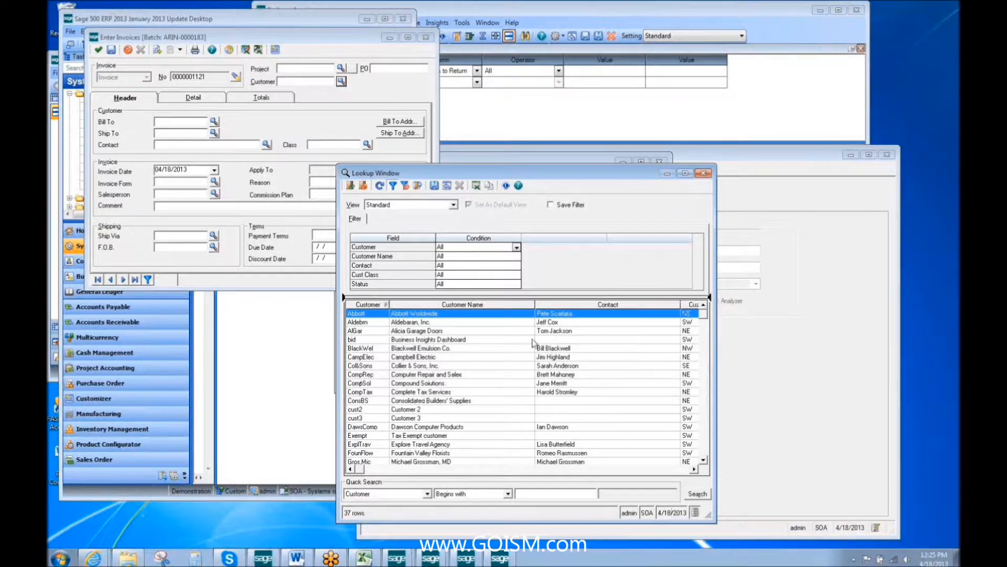
pyautogui.click(694, 496)
pyautogui.click(702, 496)
pyautogui.click(704, 174)
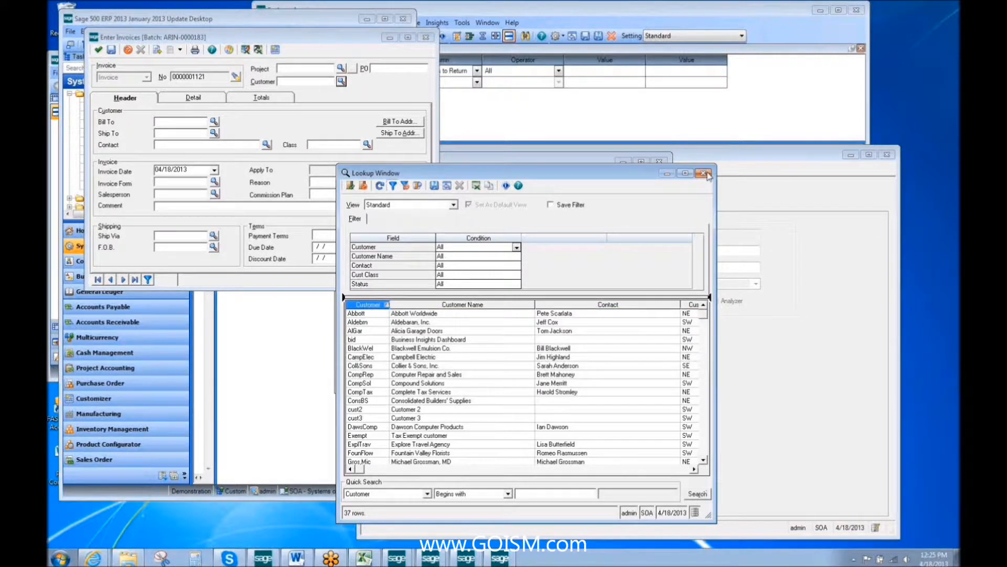
pyautogui.moveTo(327, 35); pyautogui.dragTo(590, 57)
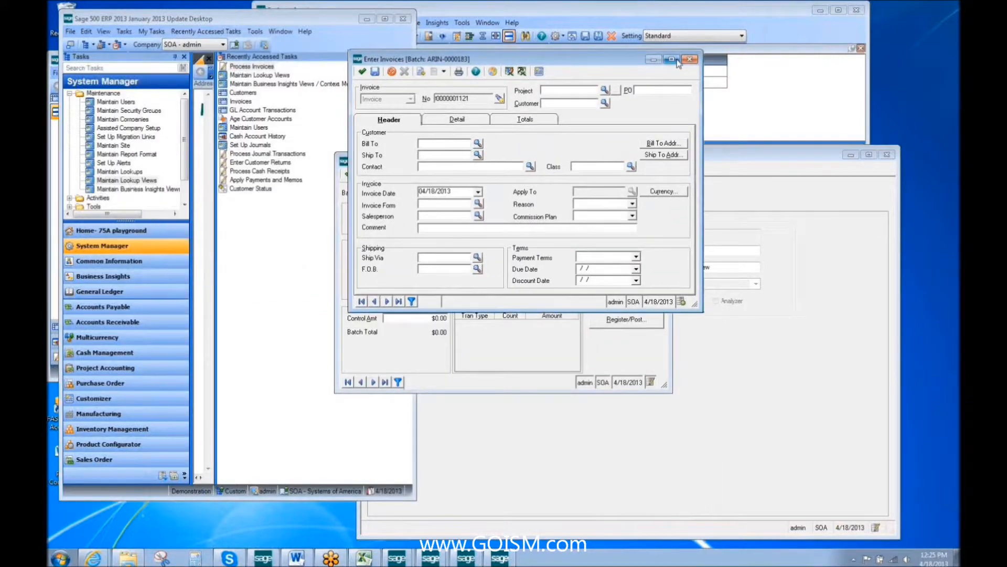
# In Maintain Lookup Views, find the Customer lookup by searching "cust" and turn off Load Data Immediately for its Standard view
pyautogui.click(464, 558)
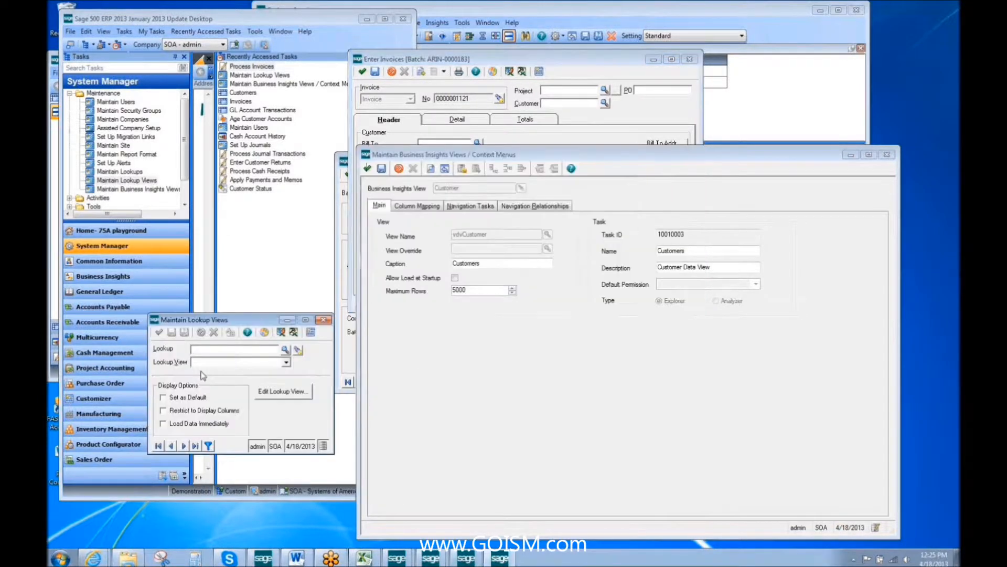
pyautogui.click(285, 350)
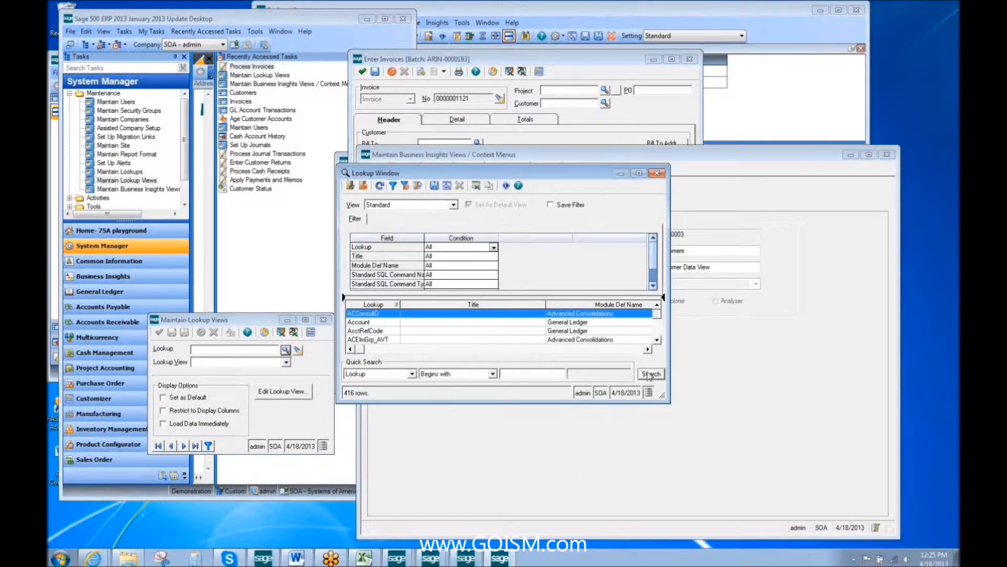
pyautogui.write('ust')
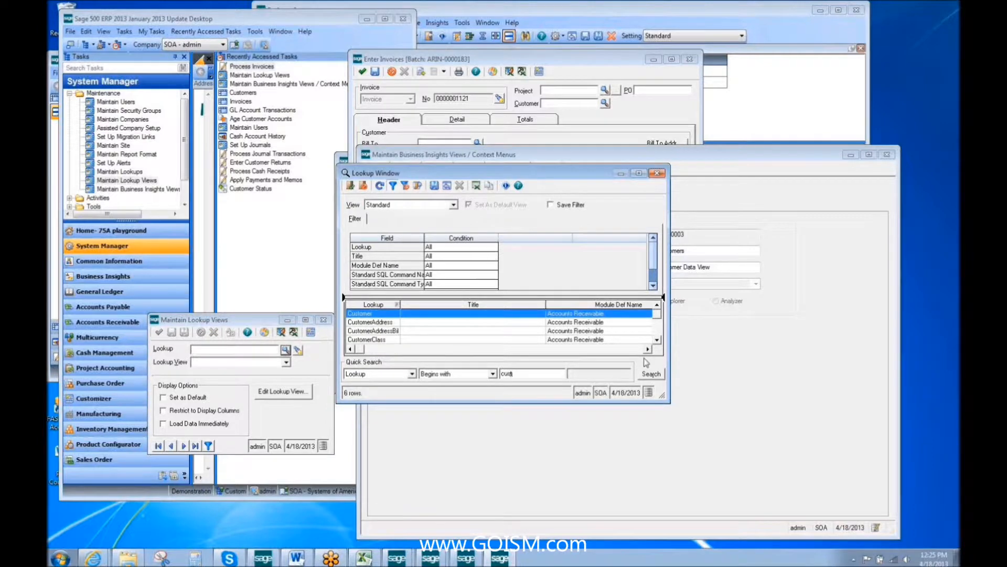
pyautogui.doubleClick(504, 317)
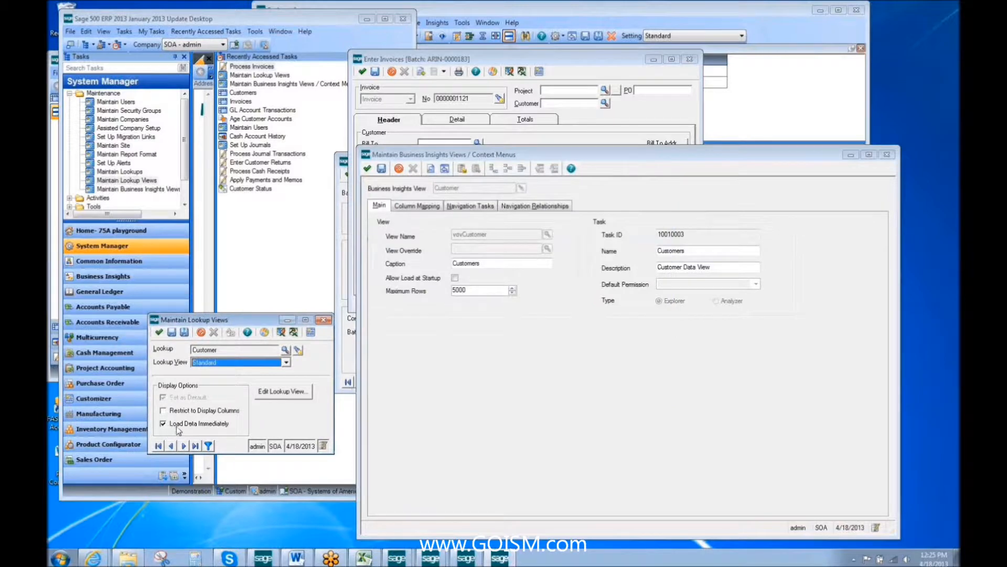
pyautogui.click(178, 426)
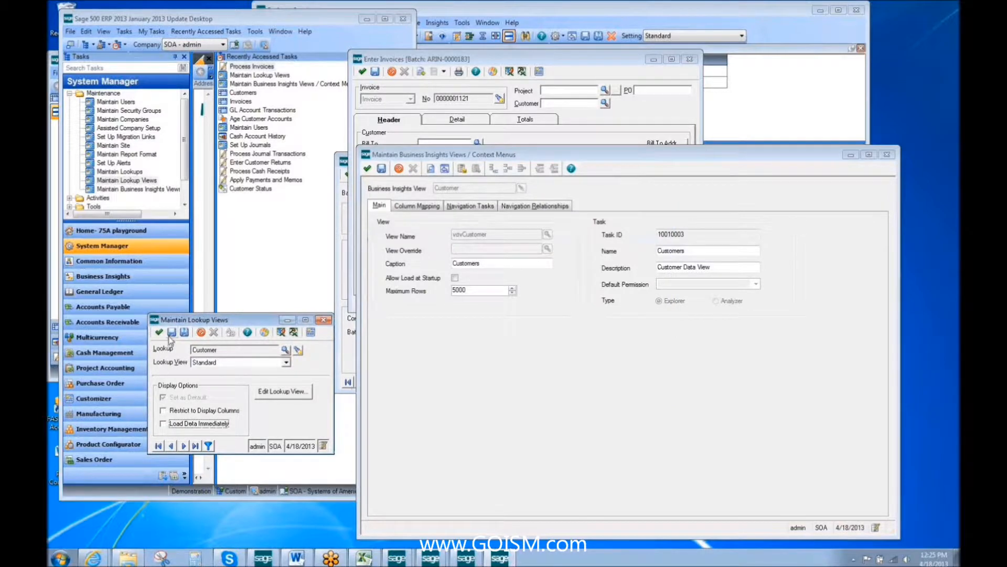
pyautogui.moveTo(194, 323); pyautogui.dragTo(177, 389)
# Reopen the invoice's customer lookup, filter Customer to begin with "a", run the search and choose Abbott Worldwide
pyautogui.click(599, 58)
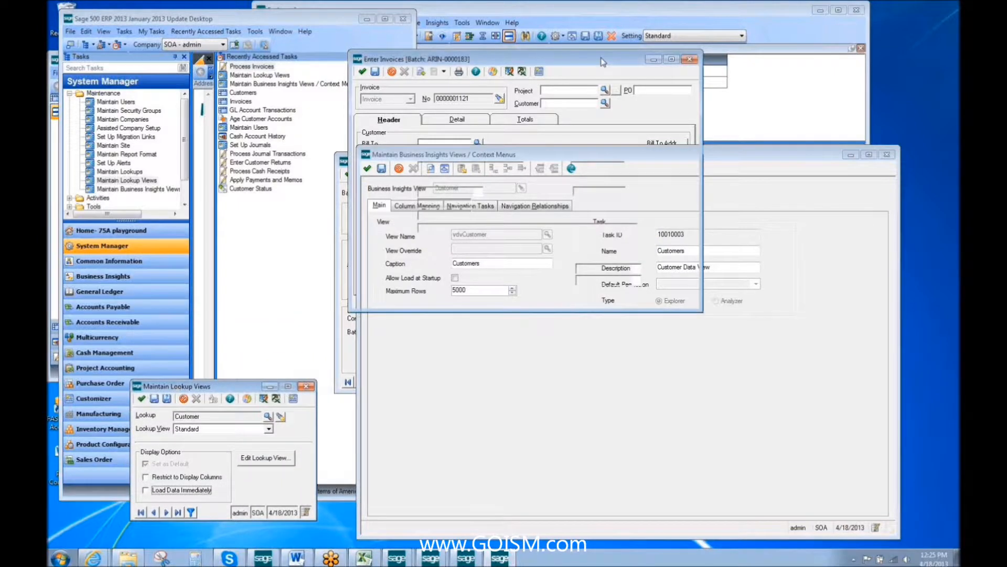
pyautogui.click(605, 104)
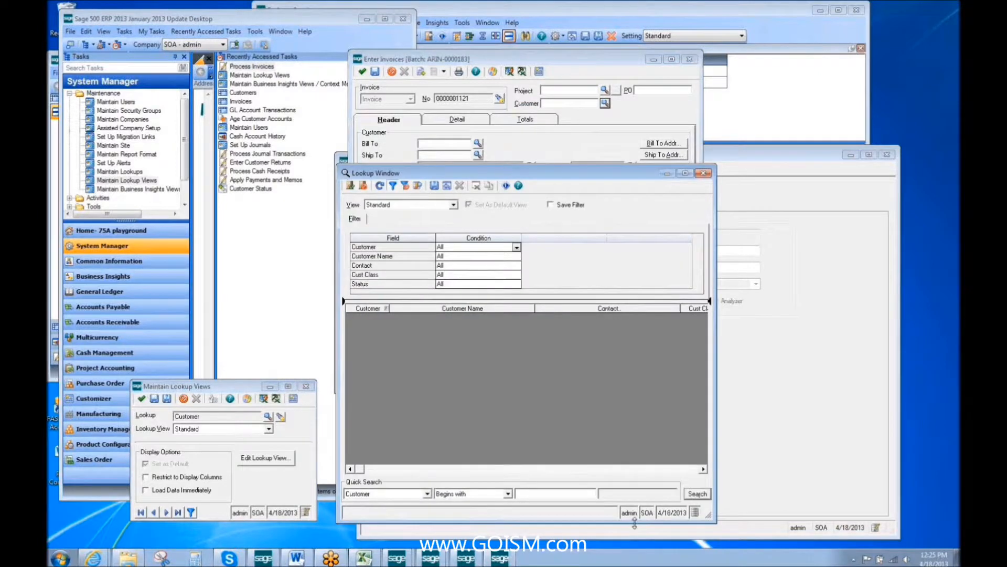
pyautogui.click(478, 284)
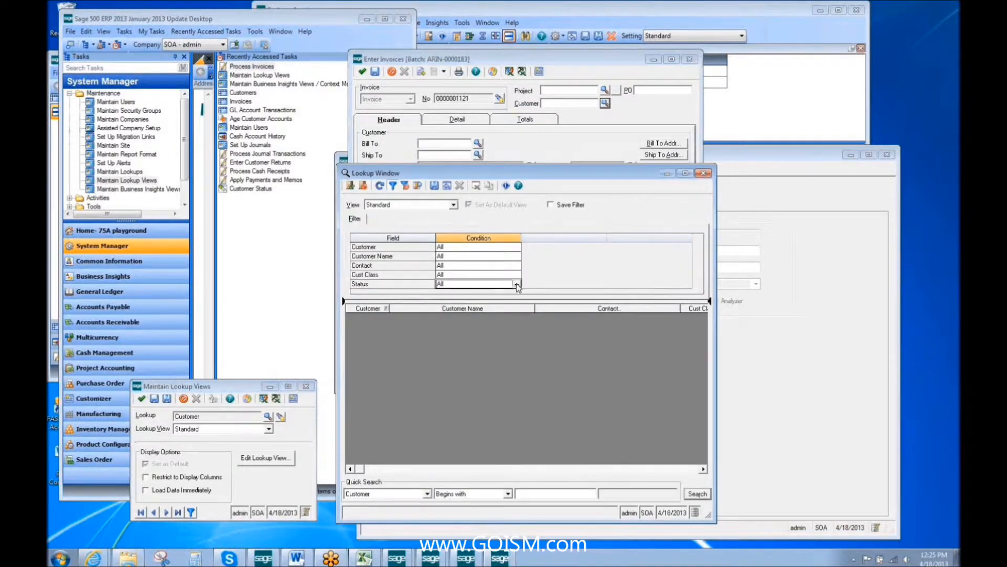
pyautogui.click(507, 249)
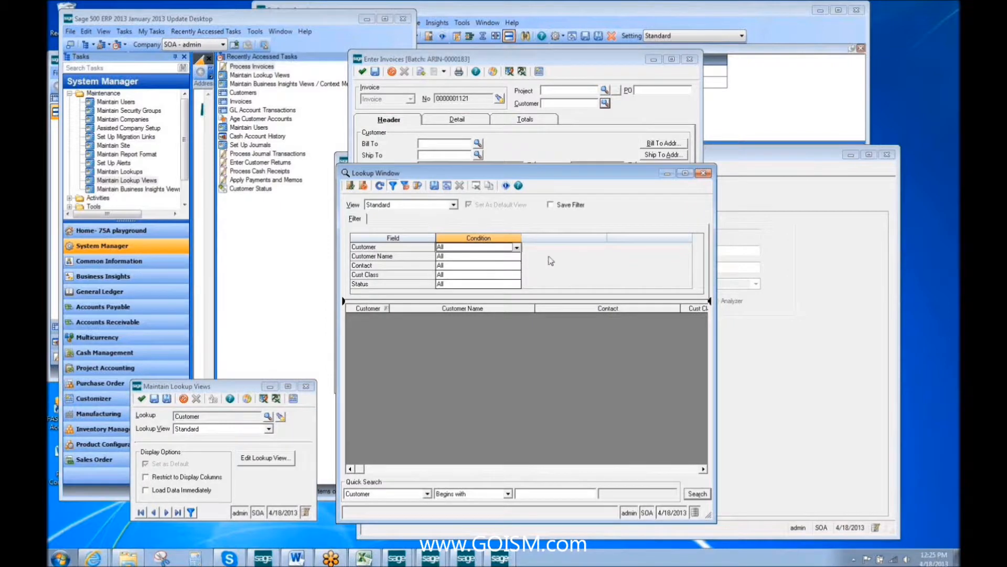
pyautogui.press('Down')
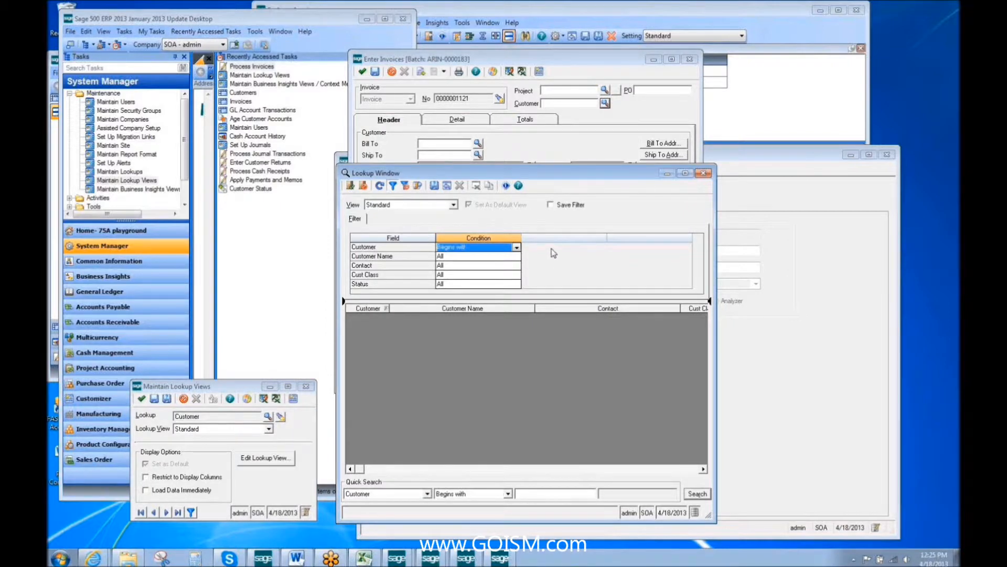
pyautogui.press('Tab')
pyautogui.write('w')
pyautogui.write('a')
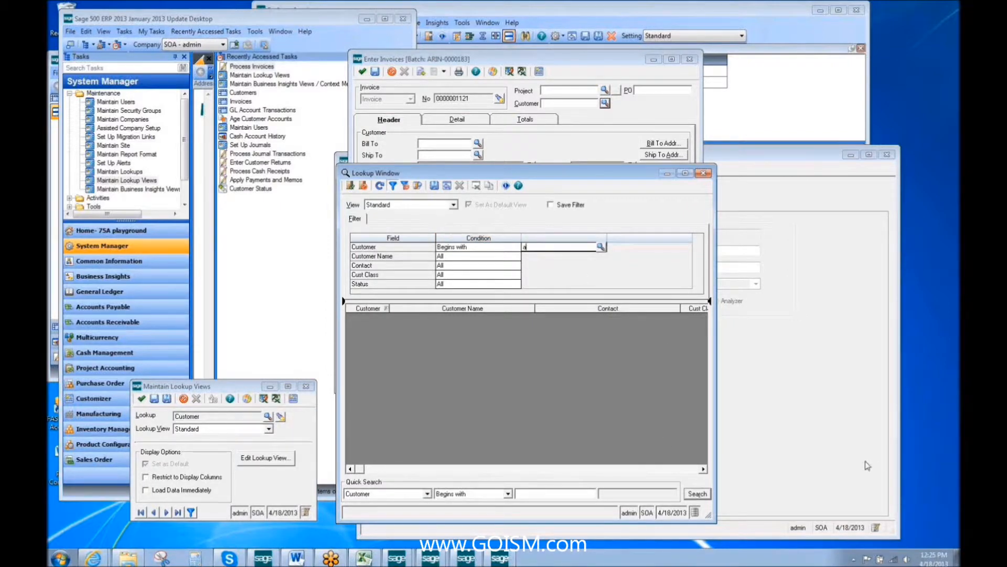
pyautogui.click(698, 494)
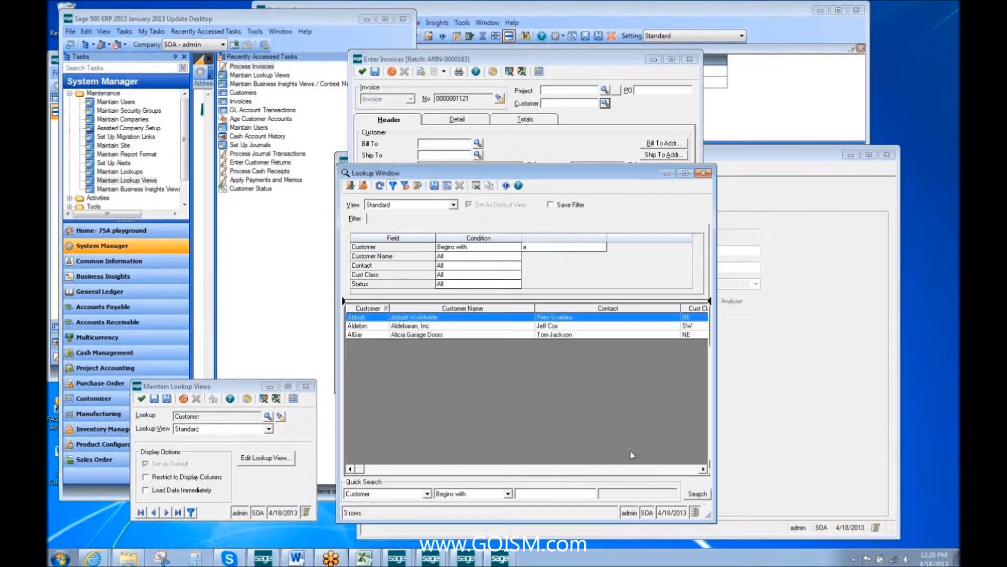
pyautogui.doubleClick(486, 321)
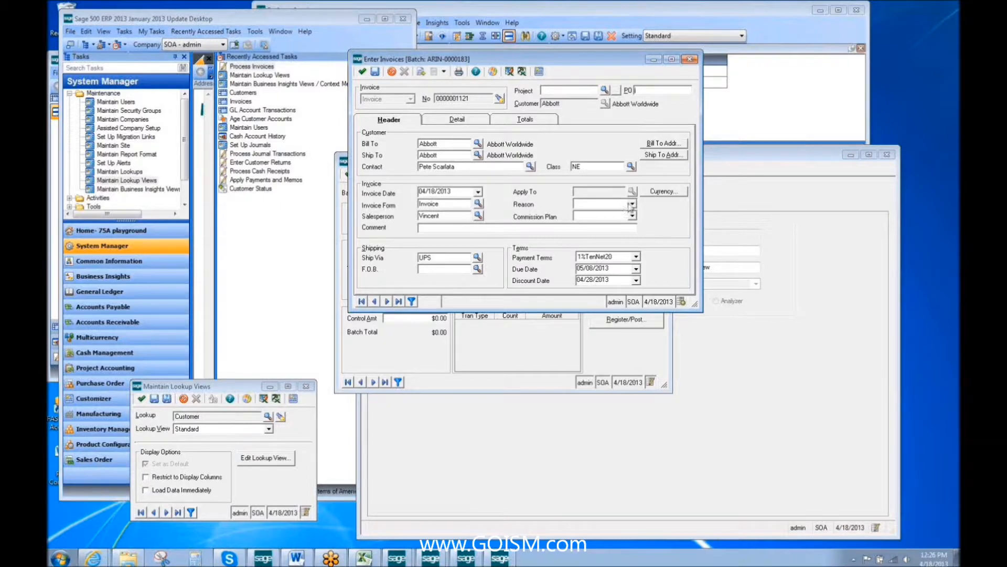
# Close the invoice without saving it and exit Process Invoices
pyautogui.click(689, 59)
pyautogui.click(503, 306)
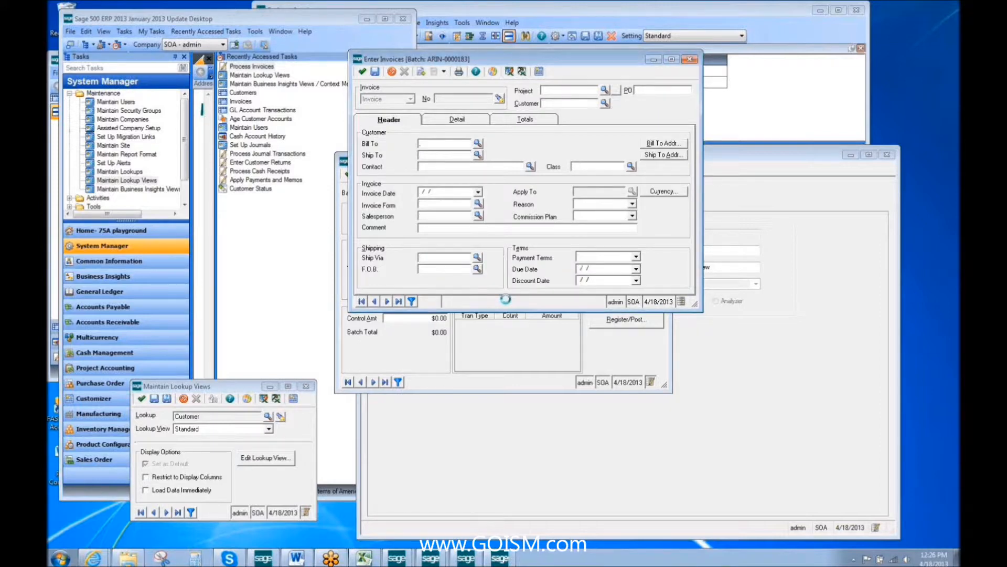
pyautogui.click(659, 161)
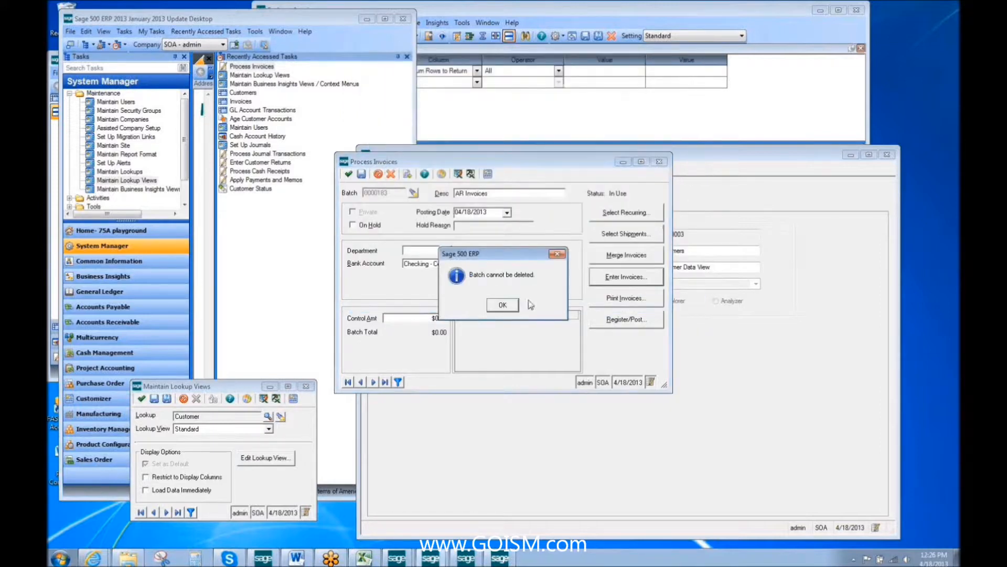
pyautogui.click(502, 306)
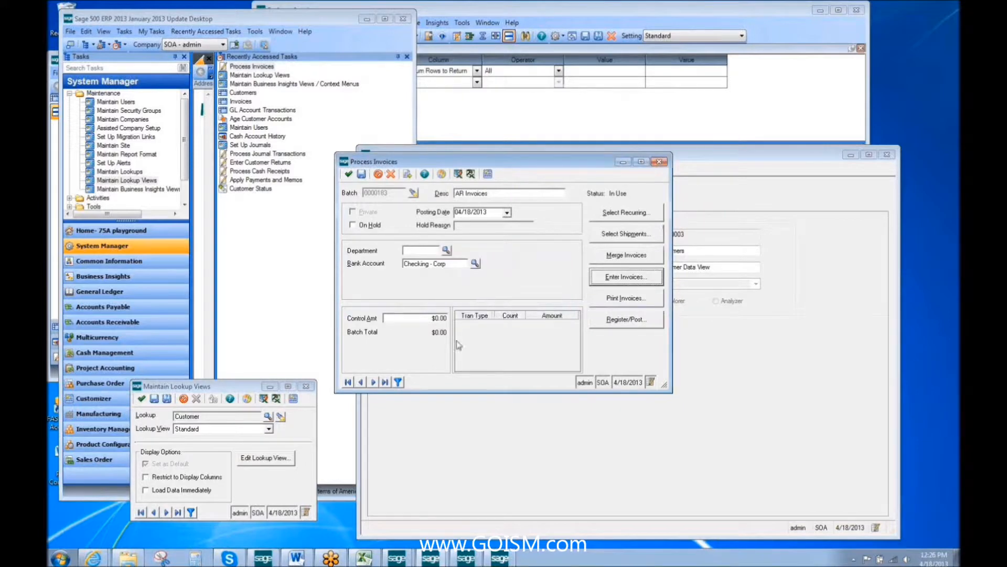
pyautogui.click(659, 162)
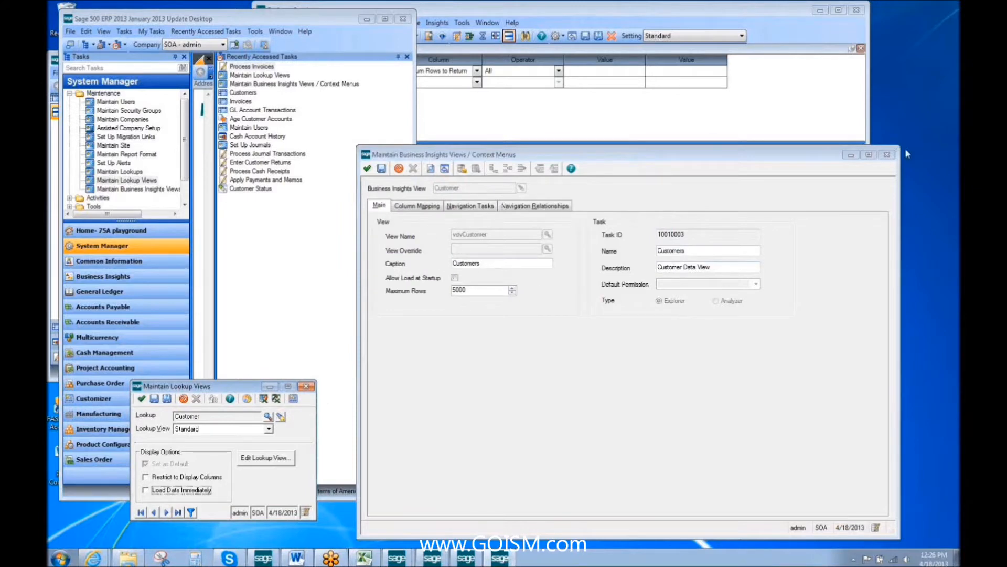
# Close the Business Insights view and lookup view maintenance forms, declining to save changes in both
pyautogui.click(887, 155)
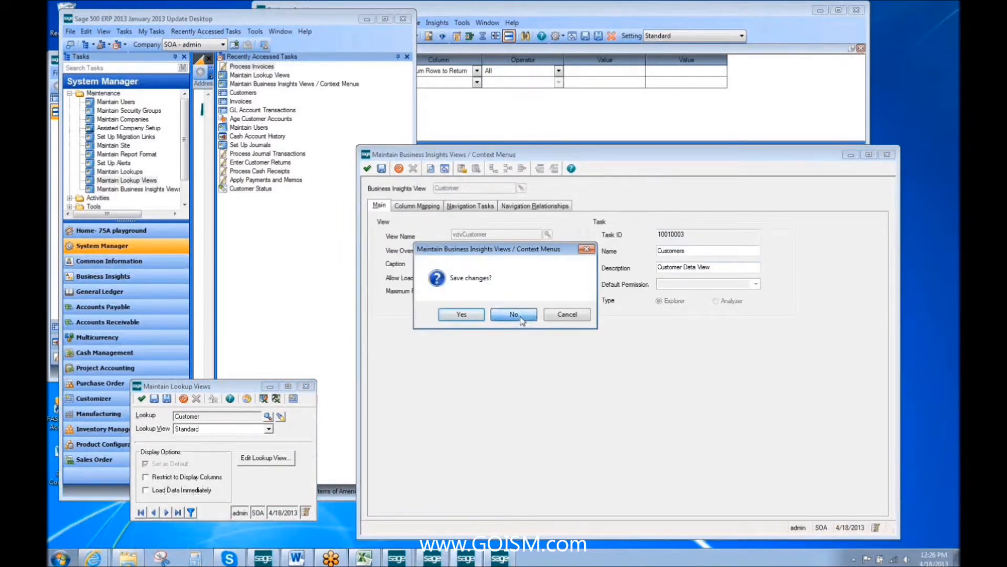
pyautogui.click(521, 317)
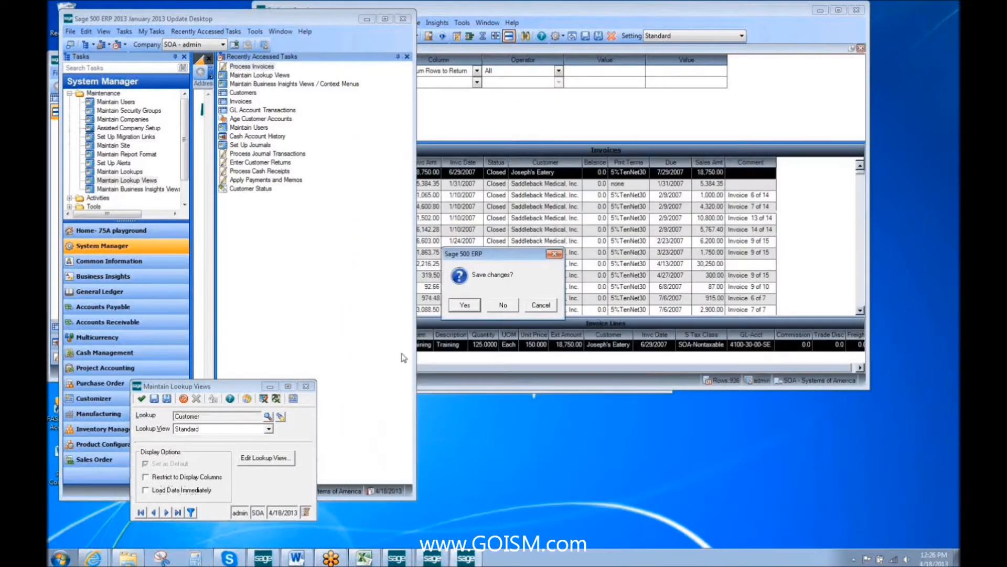
pyautogui.click(499, 308)
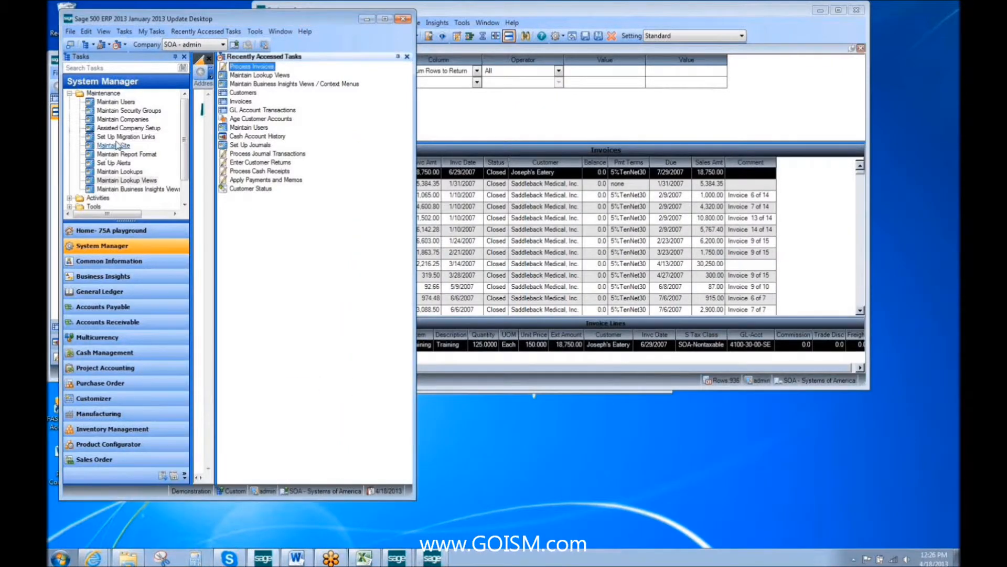
pyautogui.moveTo(131, 188); pyautogui.dragTo(142, 195)
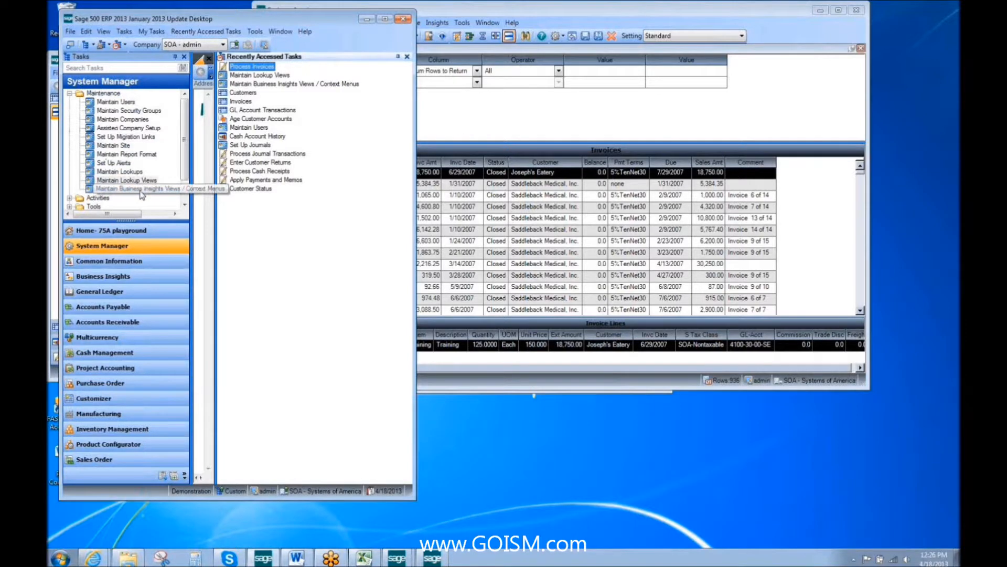
pyautogui.moveTo(141, 195); pyautogui.dragTo(148, 187)
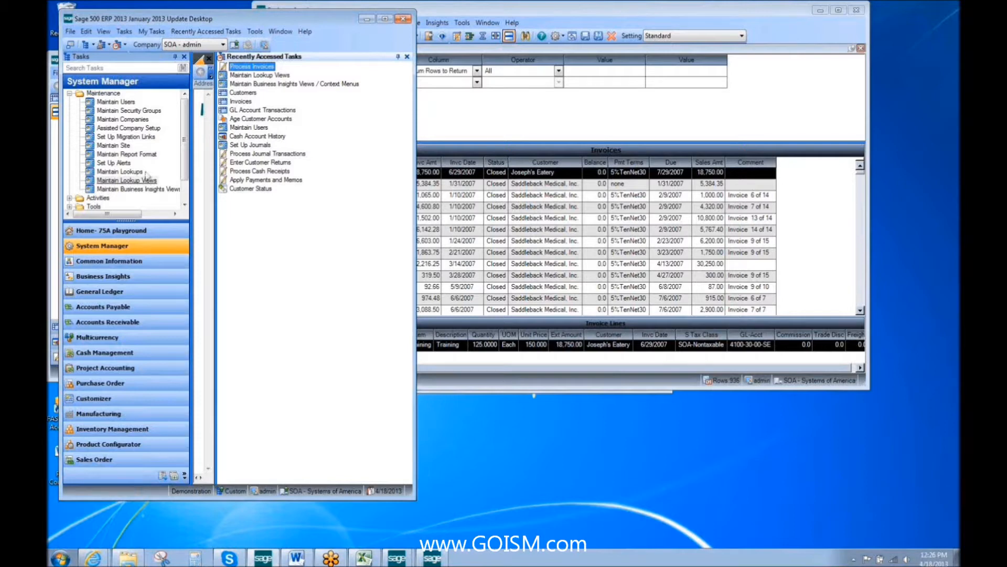
pyautogui.click(953, 27)
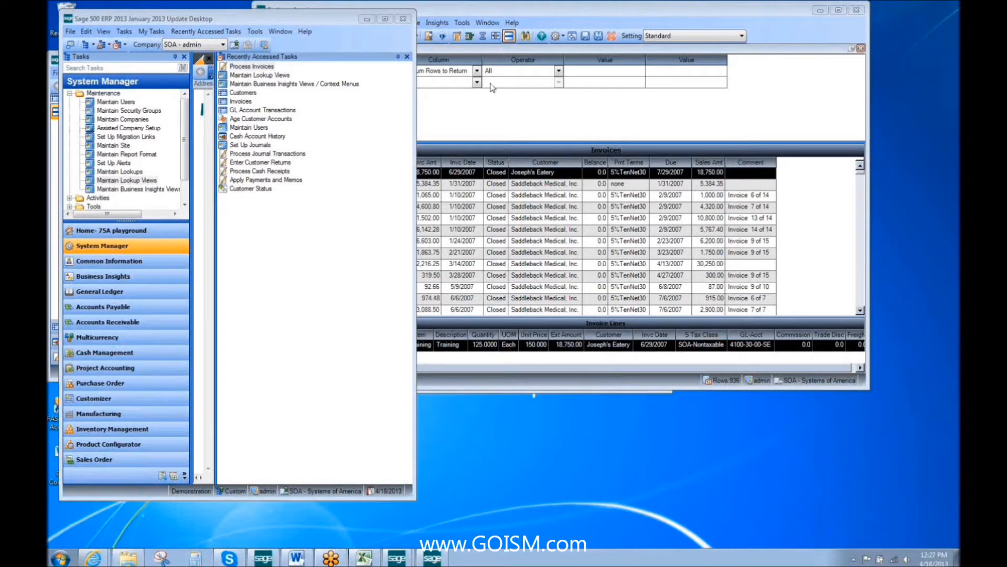
# Bring the Invoices explorer to the front and enlarge its window to show more invoice rows
pyautogui.click(519, 107)
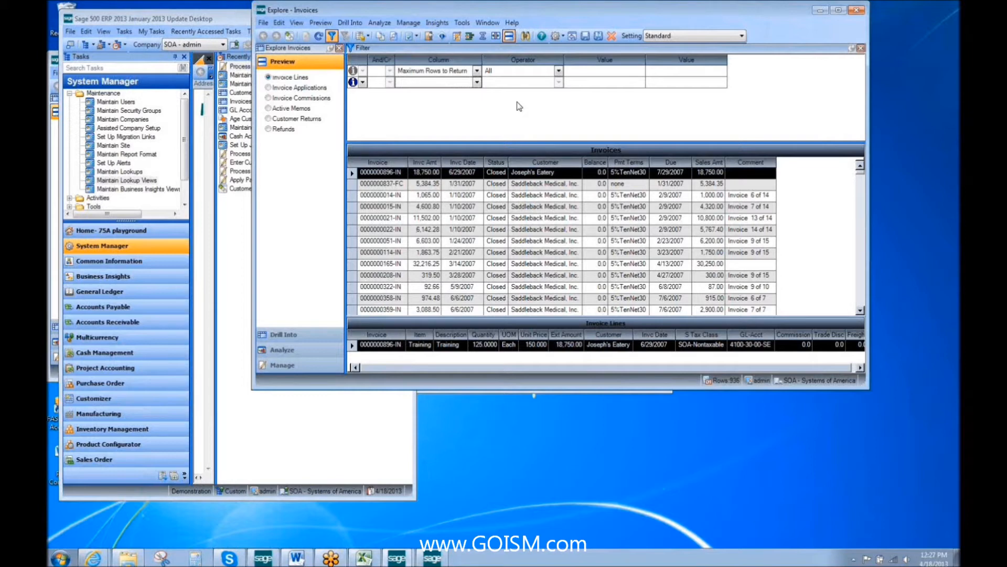
pyautogui.moveTo(863, 387); pyautogui.dragTo(883, 452)
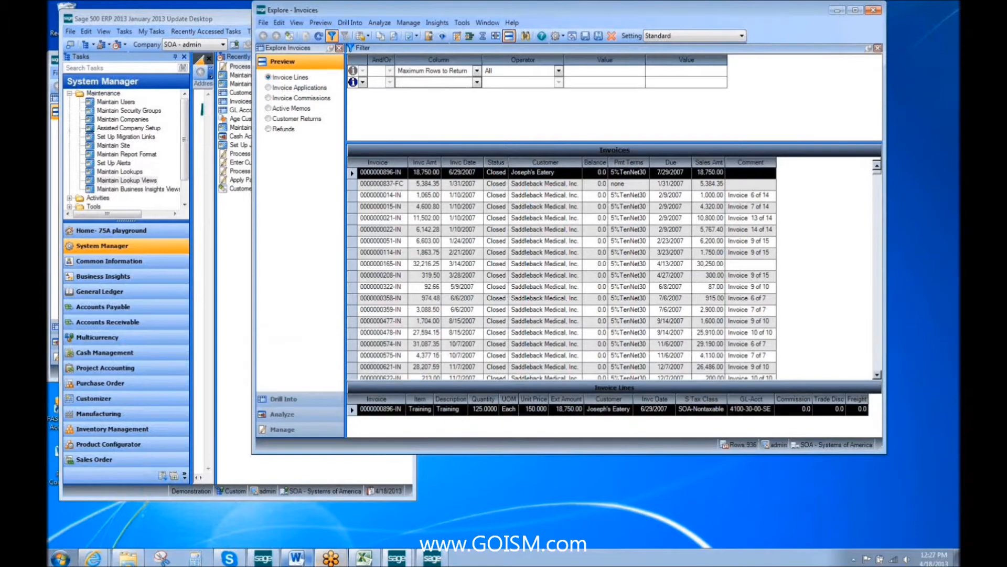
# Switch to the Explorer lunch-n-learn agenda in Word, review its Windows Color and Appearance instructions for the application background, and minimize it
pyautogui.click(297, 558)
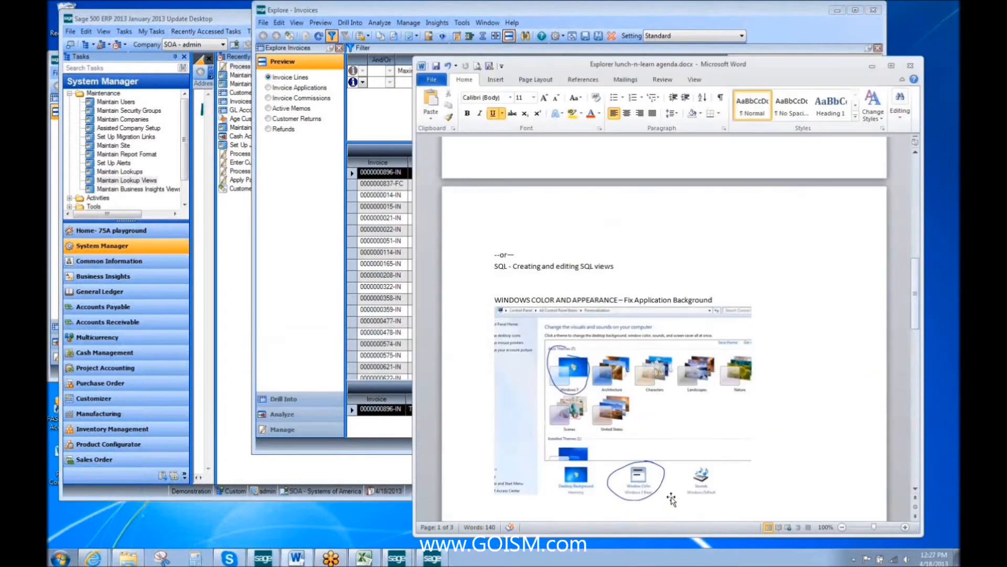
pyautogui.click(915, 491)
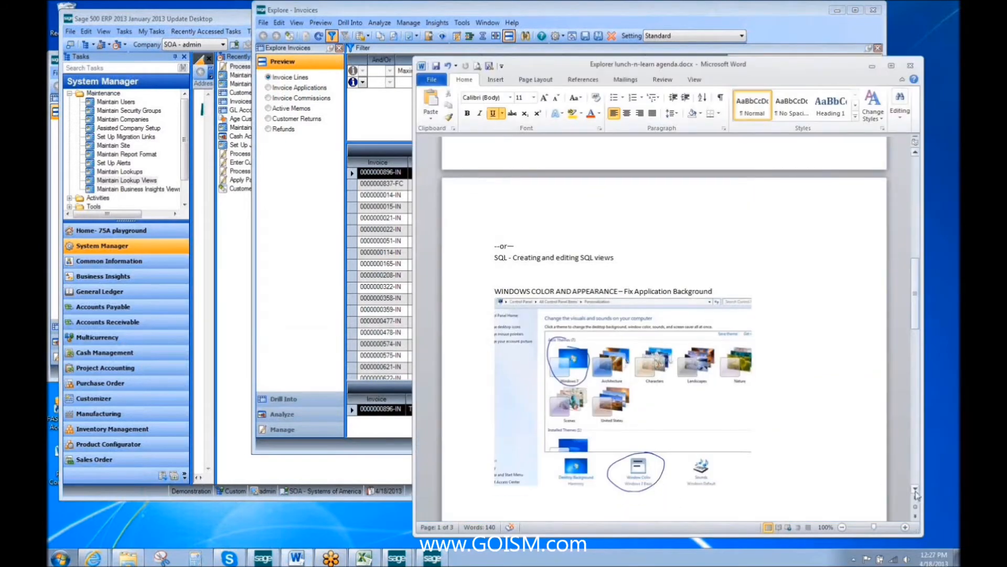
pyautogui.scroll(-6, 916, 493)
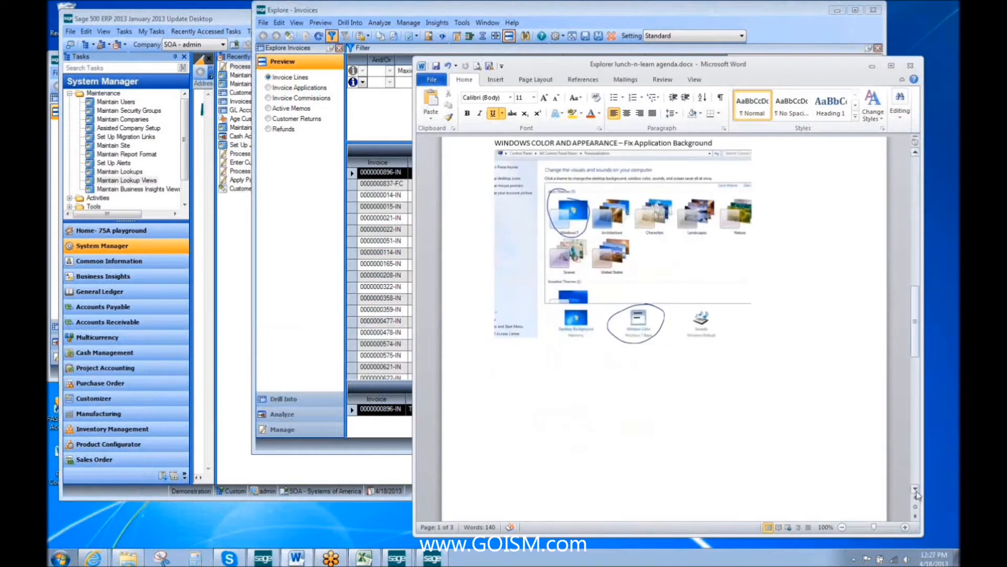
pyautogui.scroll(-10, 915, 493)
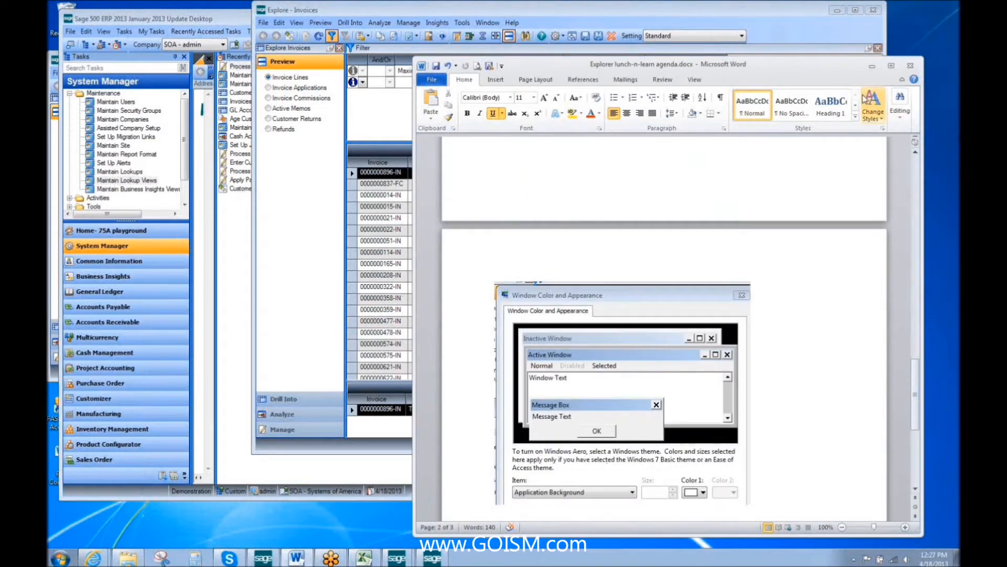
pyautogui.click(873, 68)
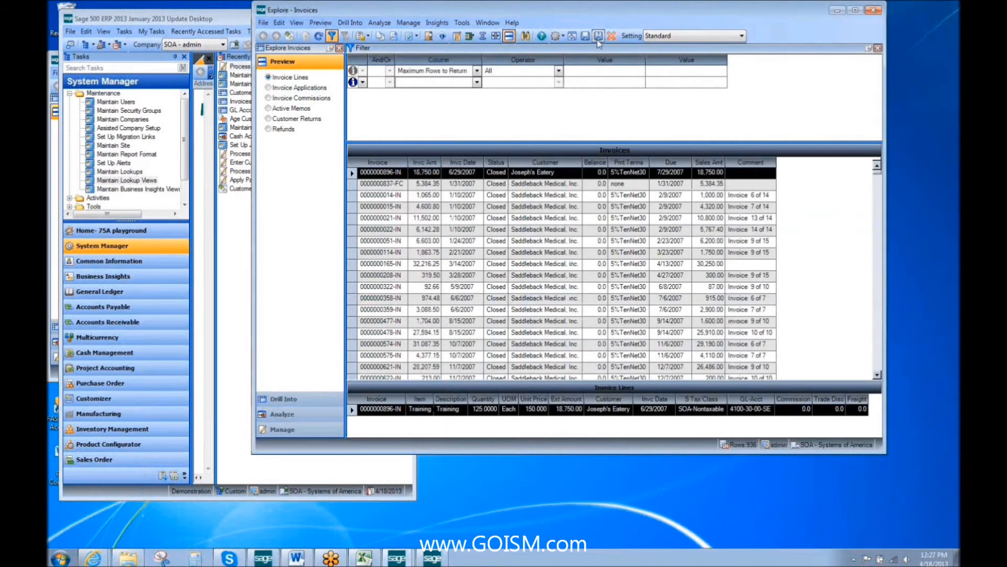
# Examine the Invoices explorer's Setting Options for creating, exporting, importing and restoring settings, without choosing any
pyautogui.click(462, 23)
pyautogui.moveTo(481, 50)
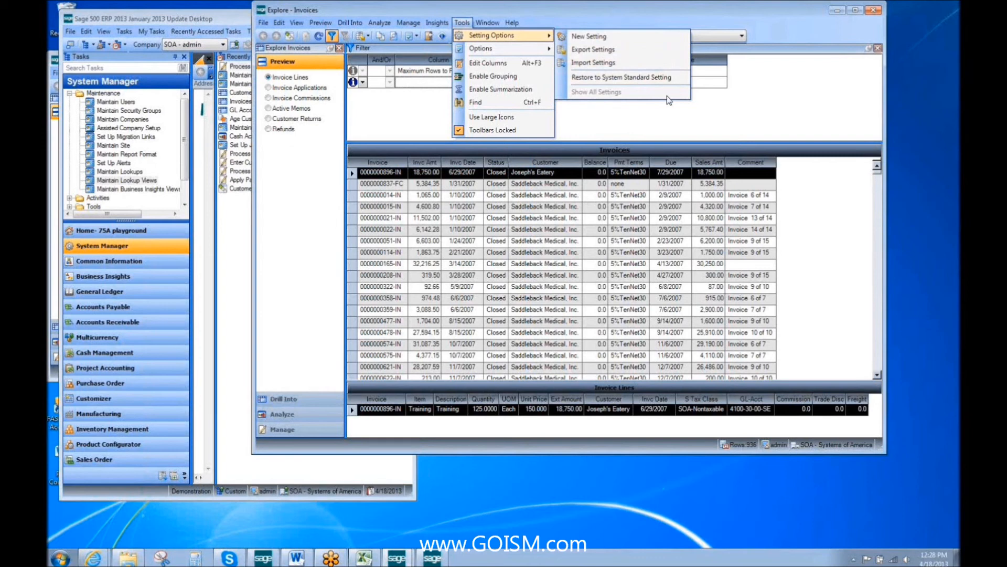
pyautogui.click(831, 95)
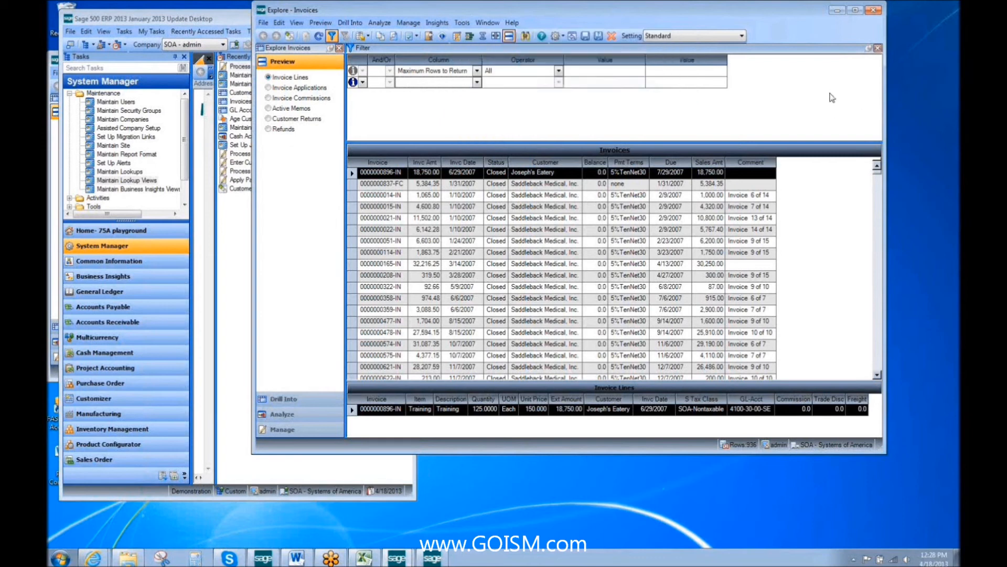